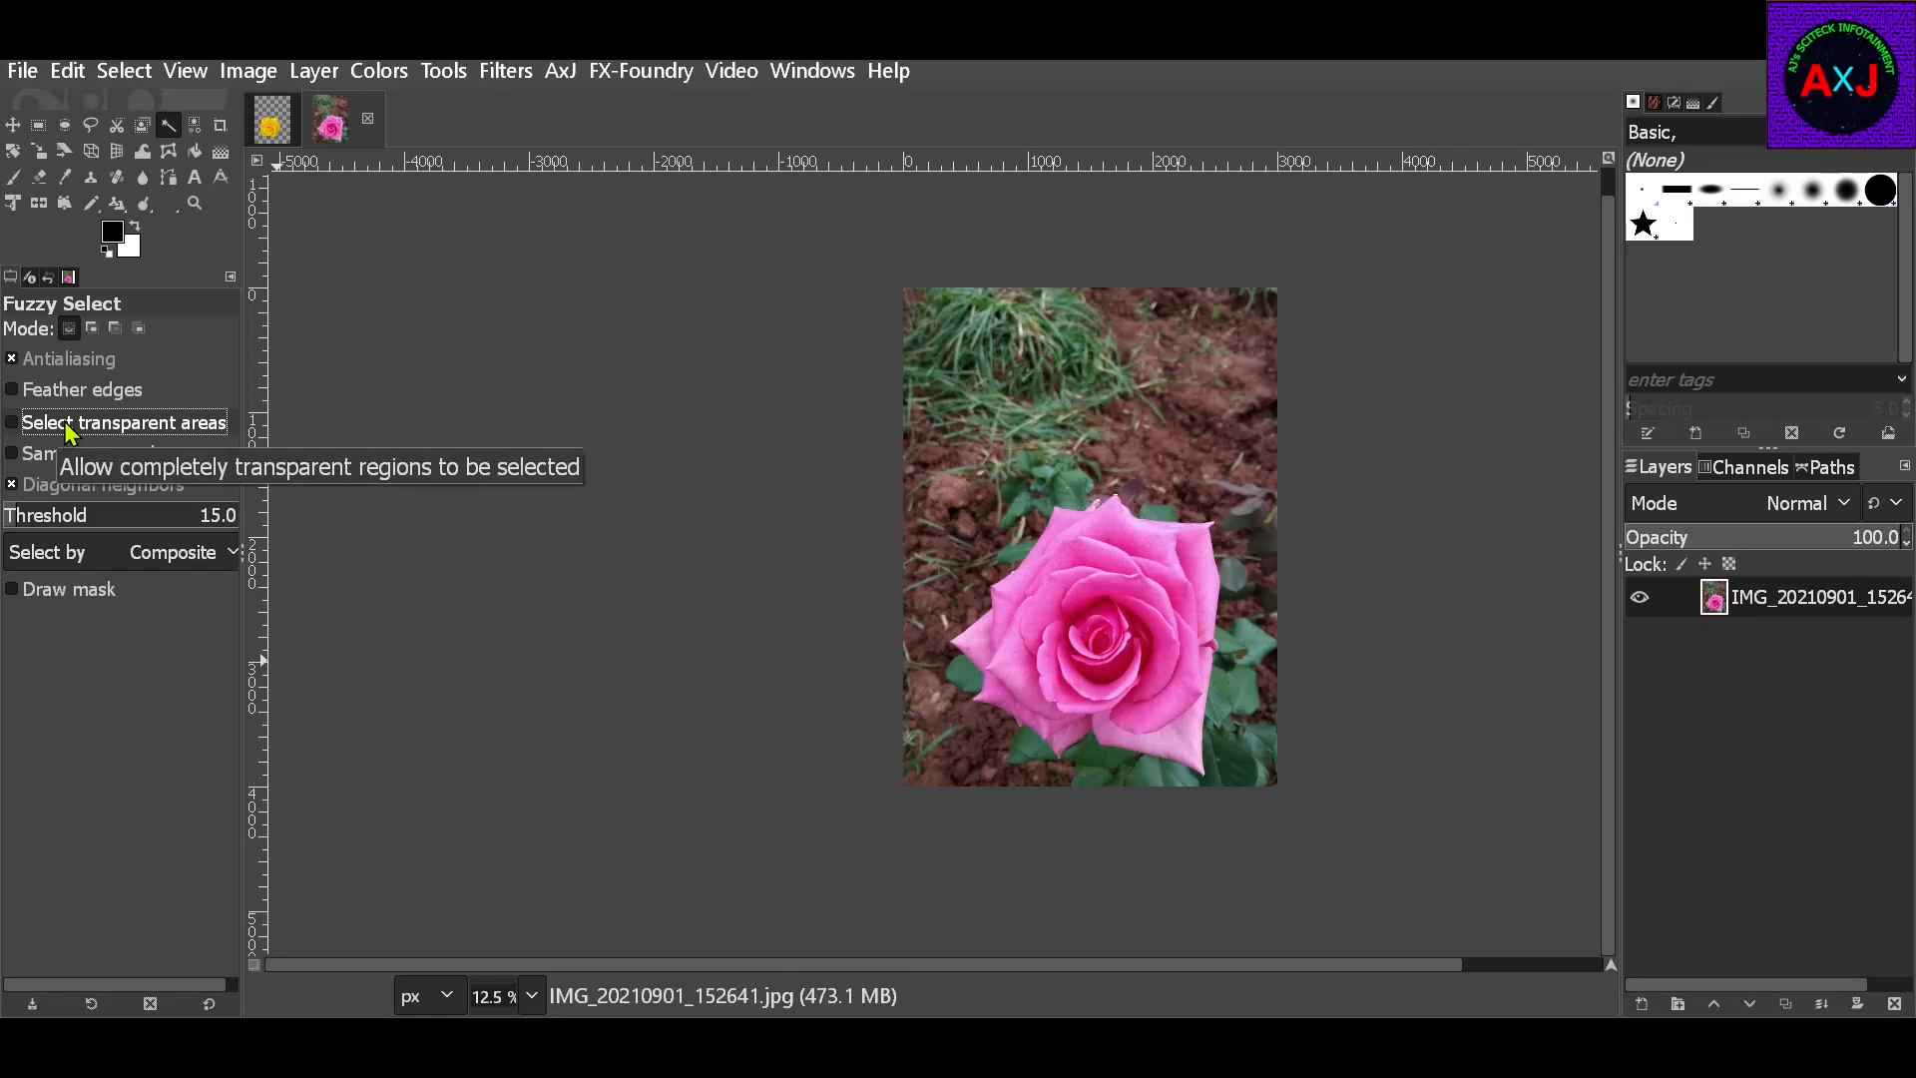
# Allow Fuzzy Select to include transparent areas, keeping Sample merged off and Diagonal neighbors on
pyautogui.click(63, 435)
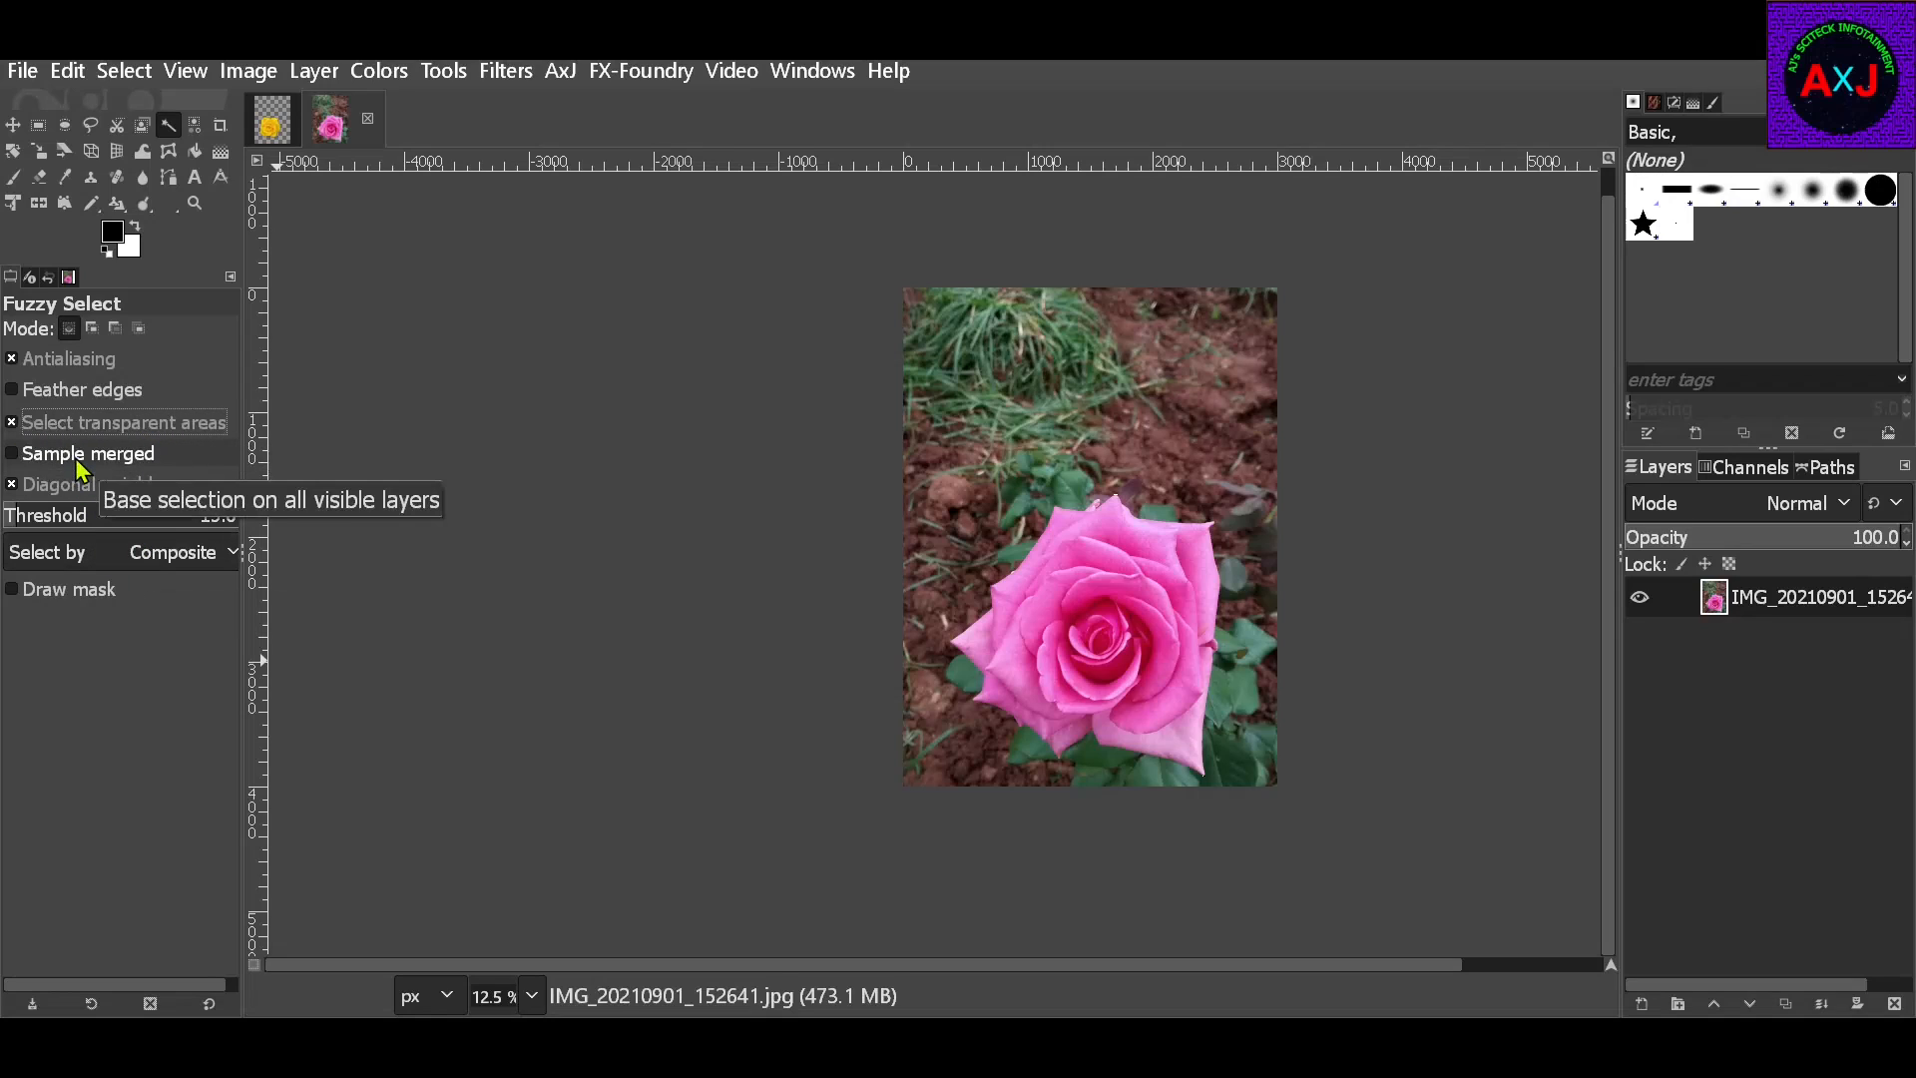
pyautogui.click(80, 461)
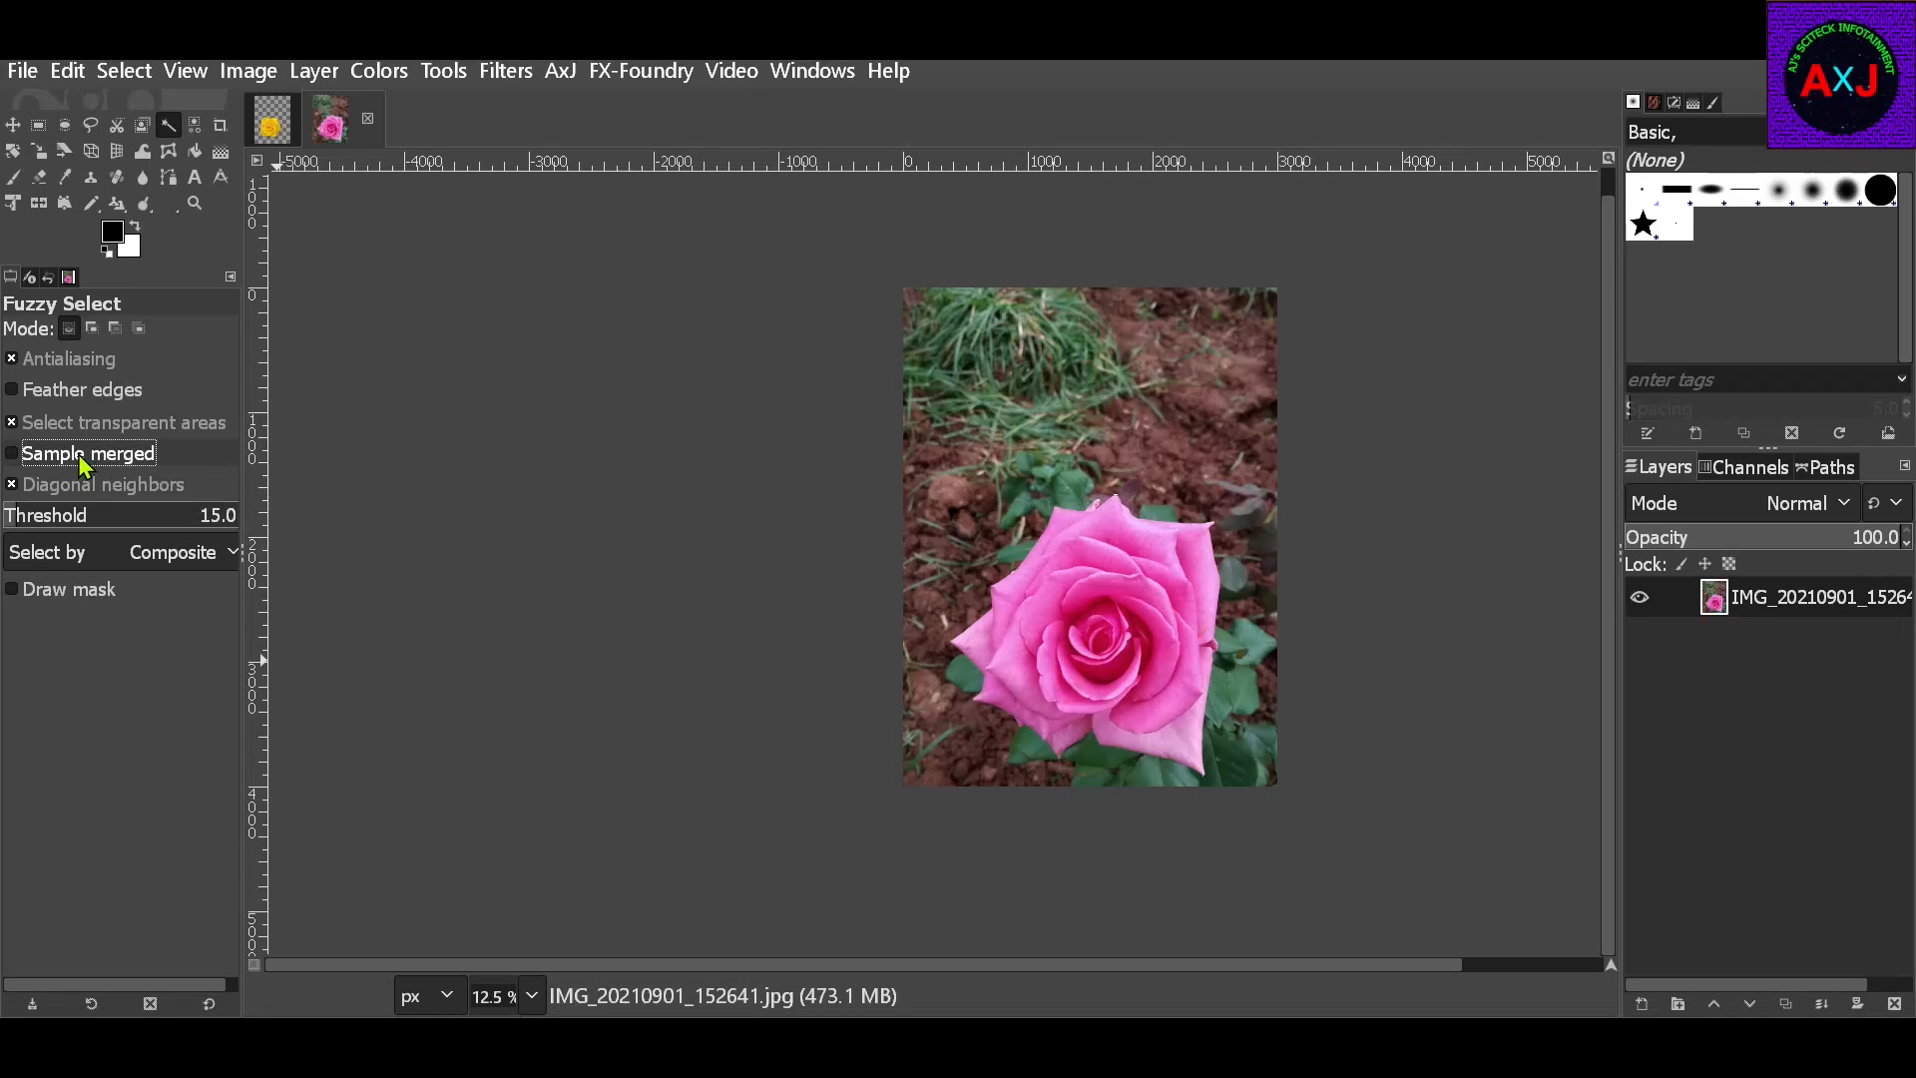
pyautogui.click(78, 453)
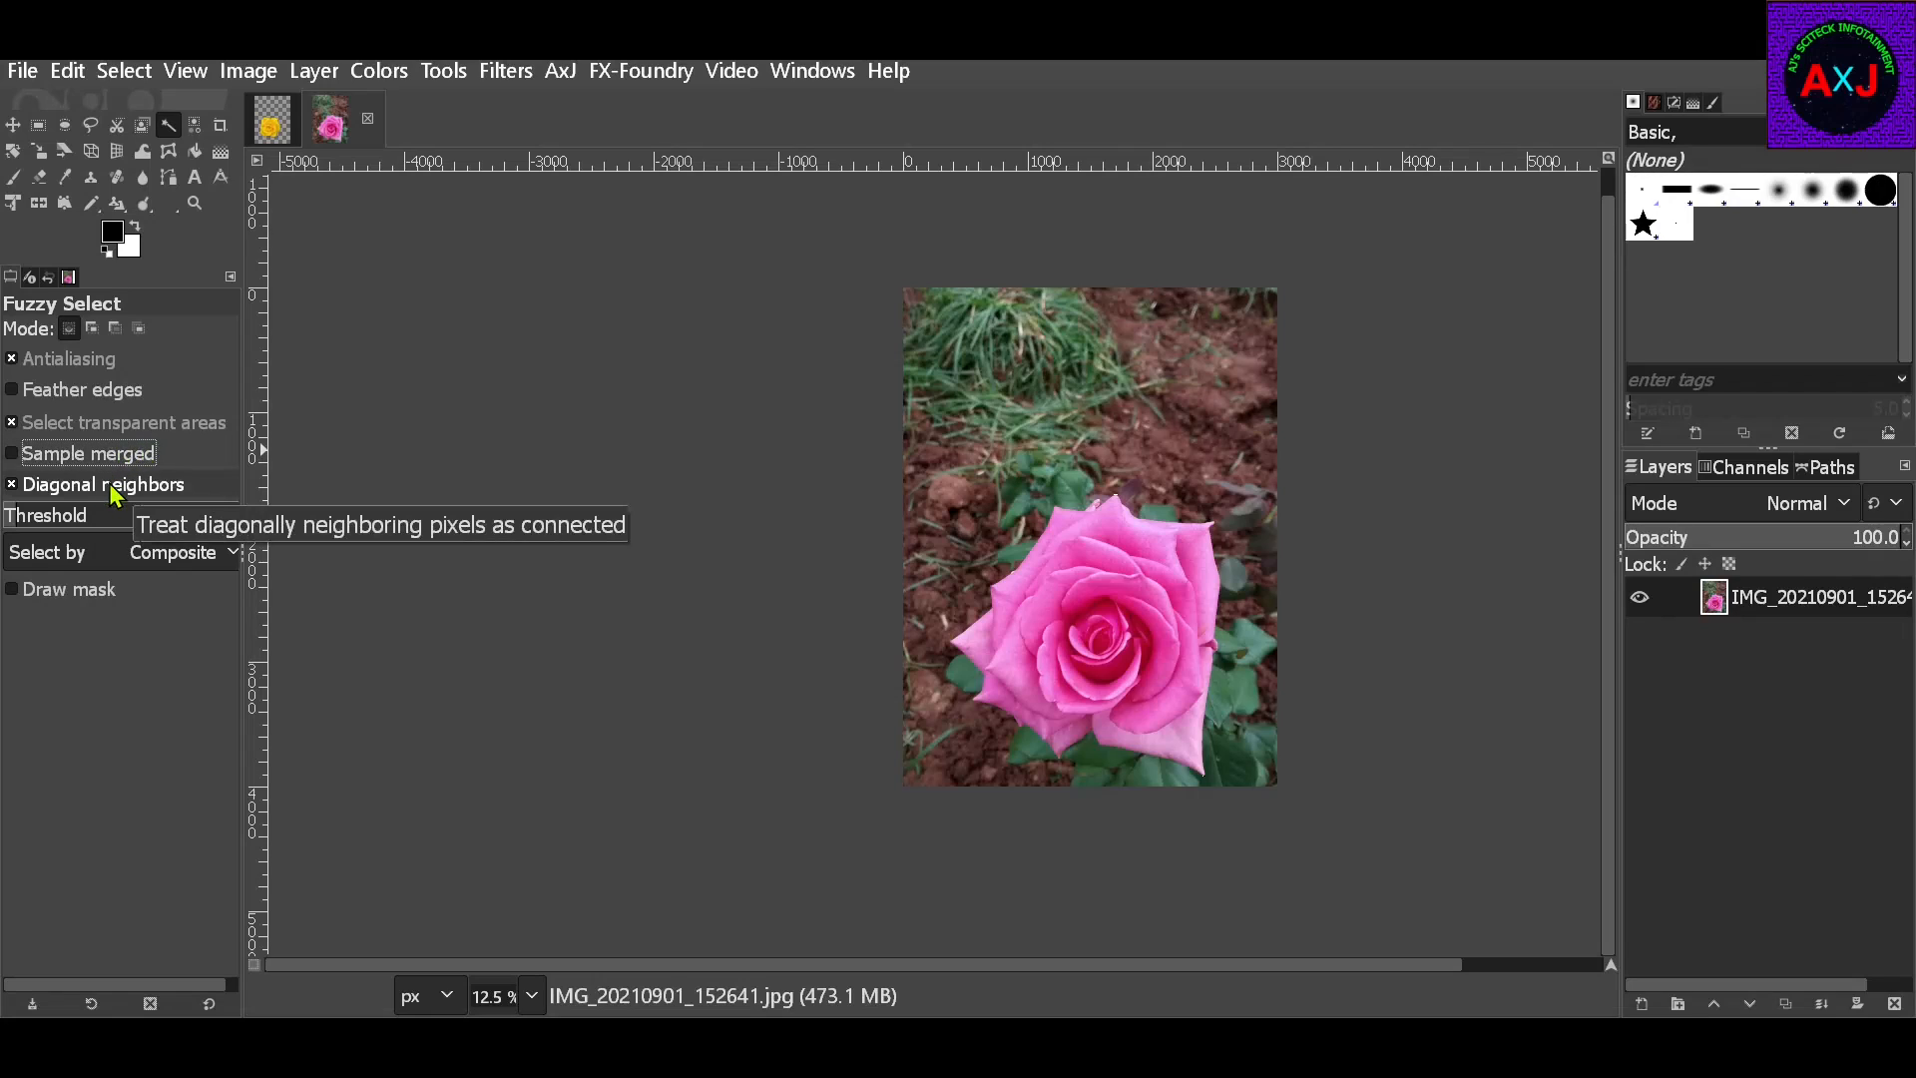
pyautogui.click(110, 486)
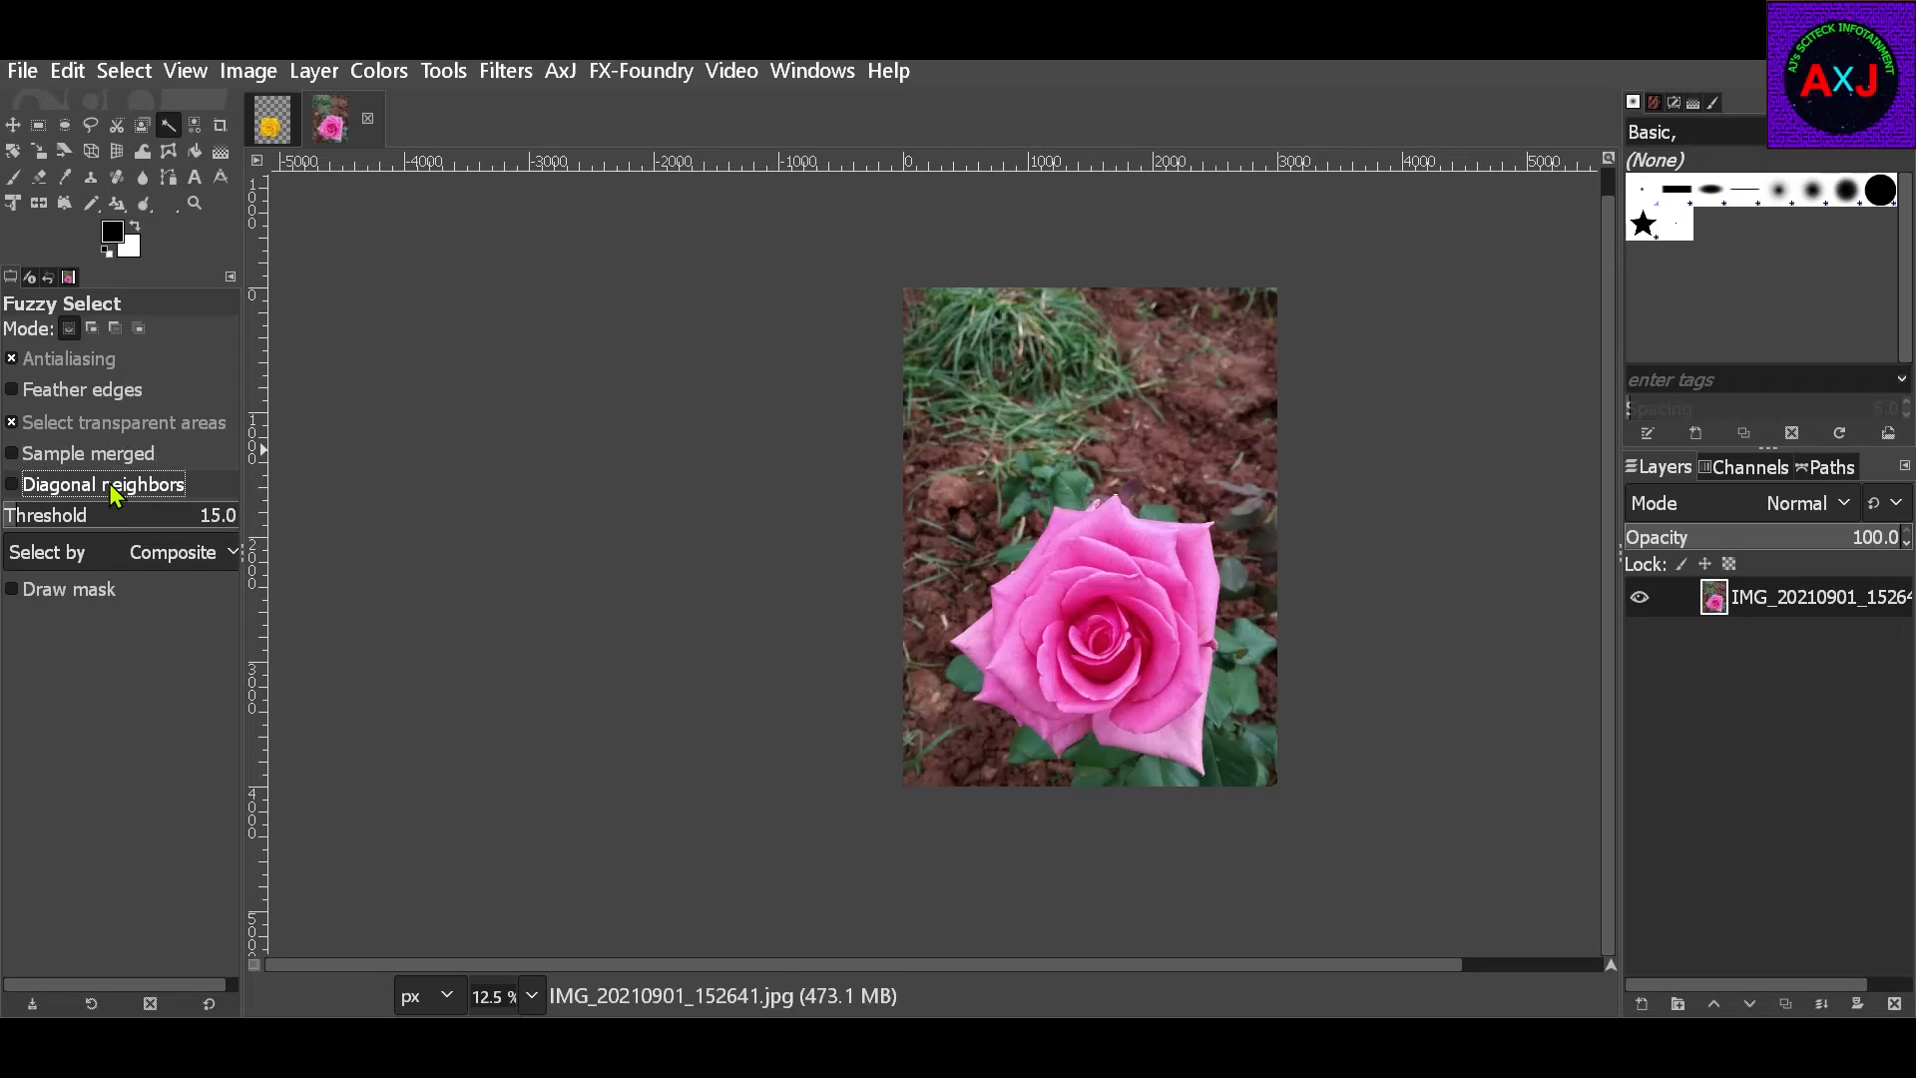
pyautogui.click(110, 484)
# Set the Fuzzy Select threshold to 15 and the selection criterion to Composite
pyautogui.click(199, 517)
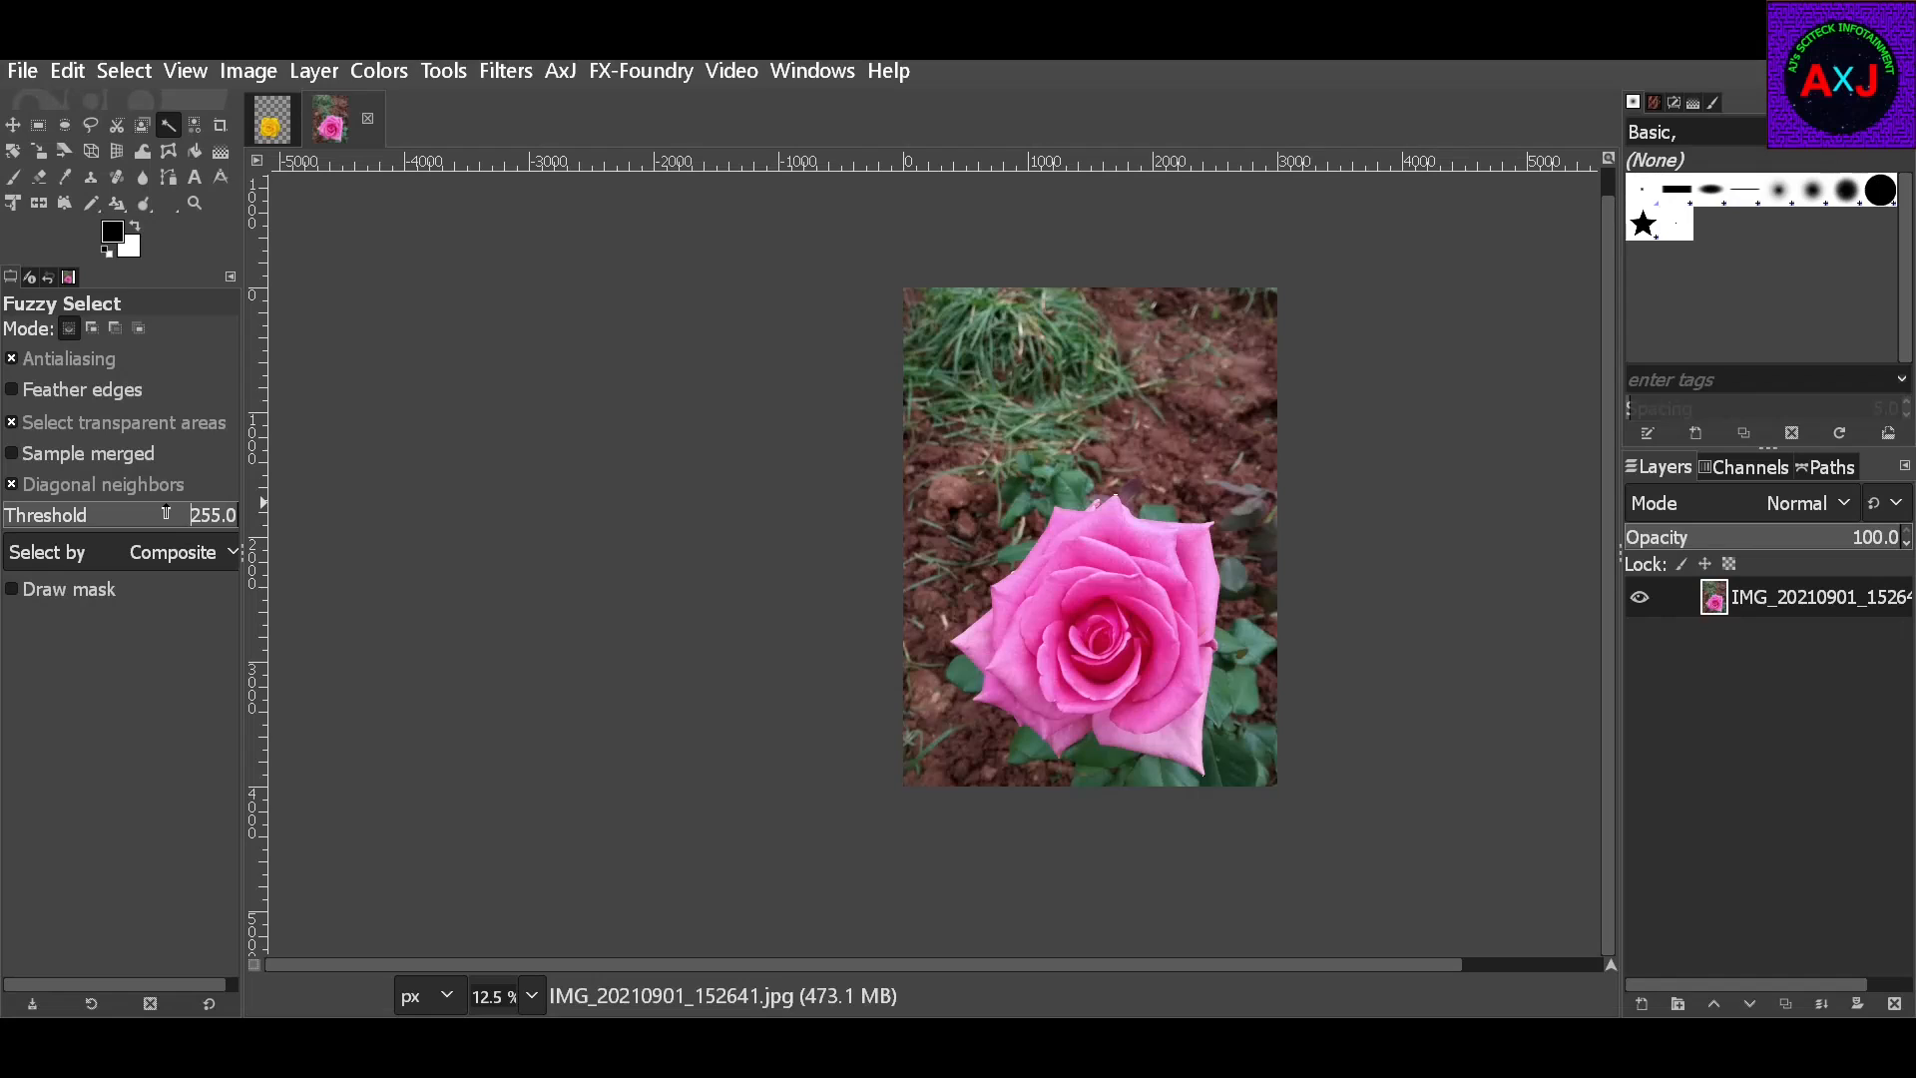
pyautogui.moveTo(176, 514)
pyautogui.mouseDown()
pyautogui.moveTo(80, 514)
pyautogui.moveTo(214, 514)
pyautogui.moveTo(83, 513)
pyautogui.moveTo(179, 516)
pyautogui.mouseUp()
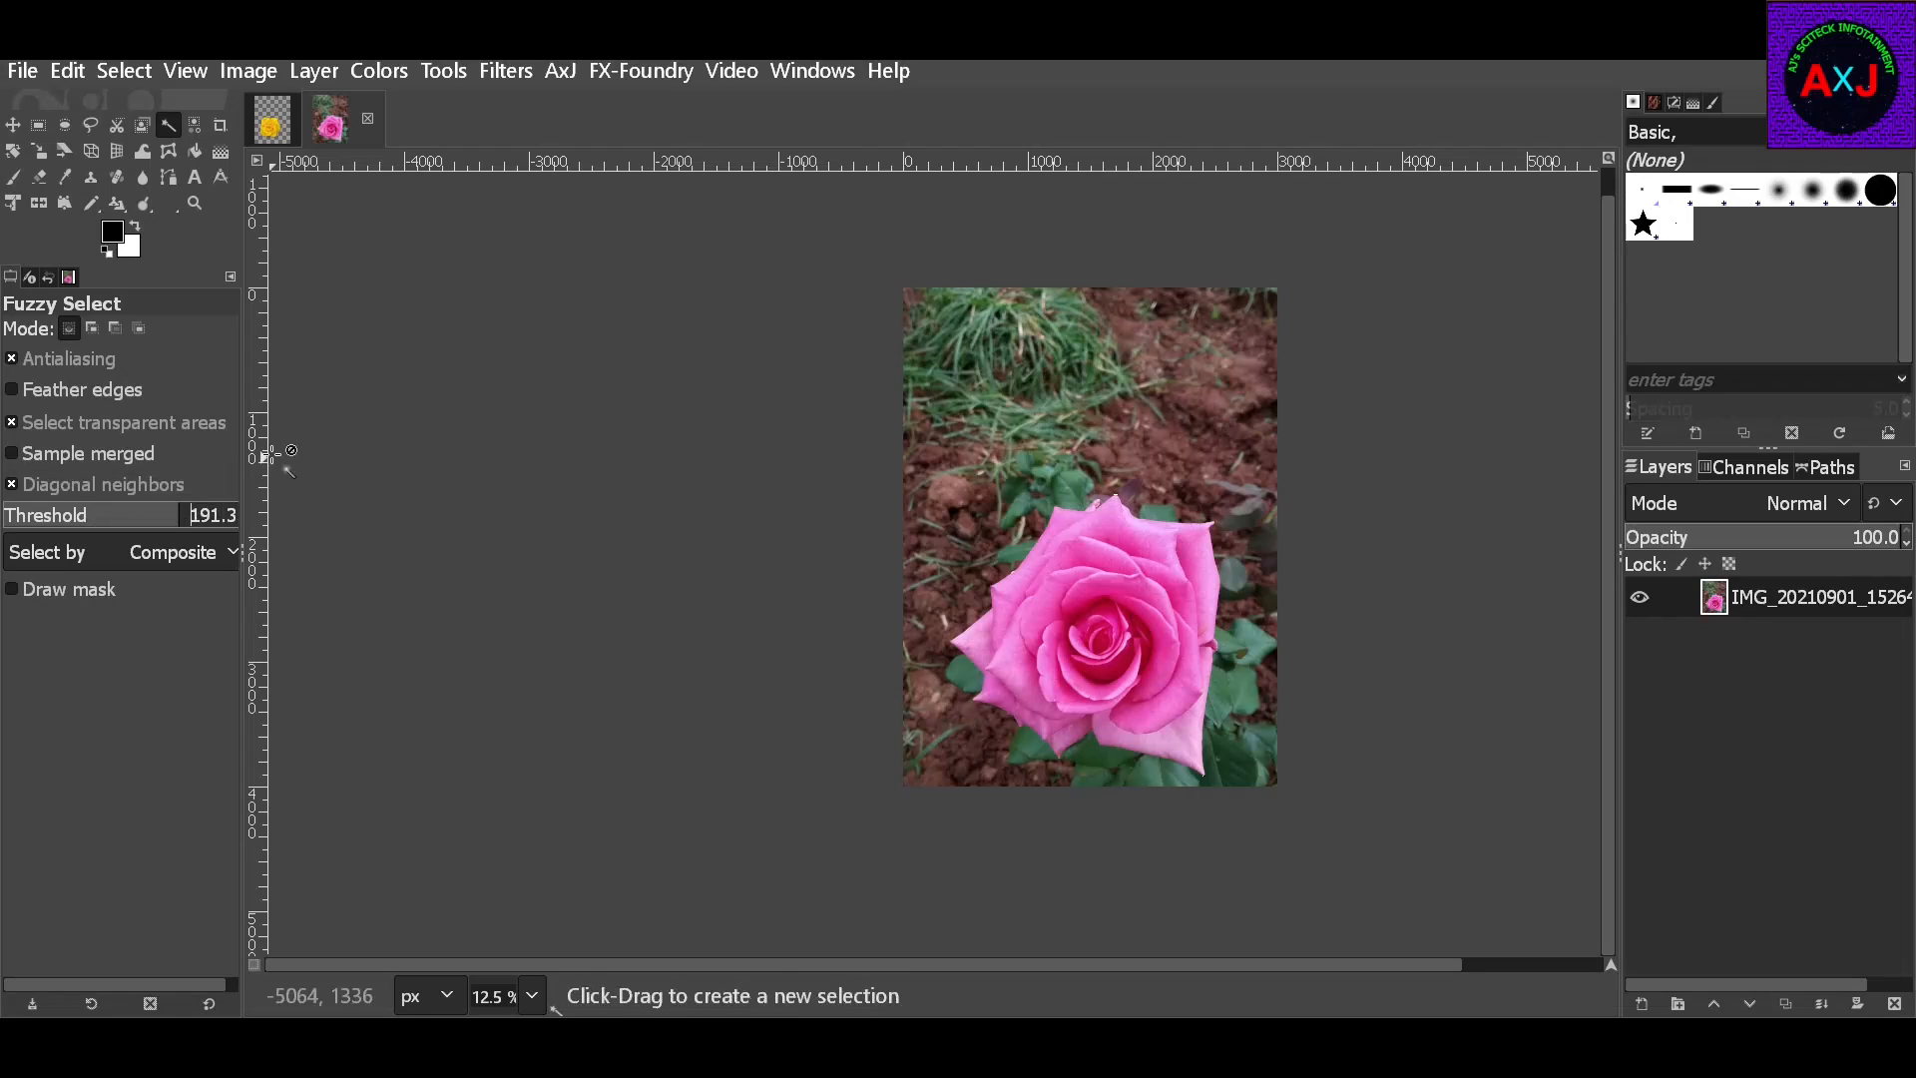
pyautogui.write('15')
pyautogui.press('Delete')
pyautogui.press('Delete')
pyautogui.press('Delete')
pyautogui.press('Return')
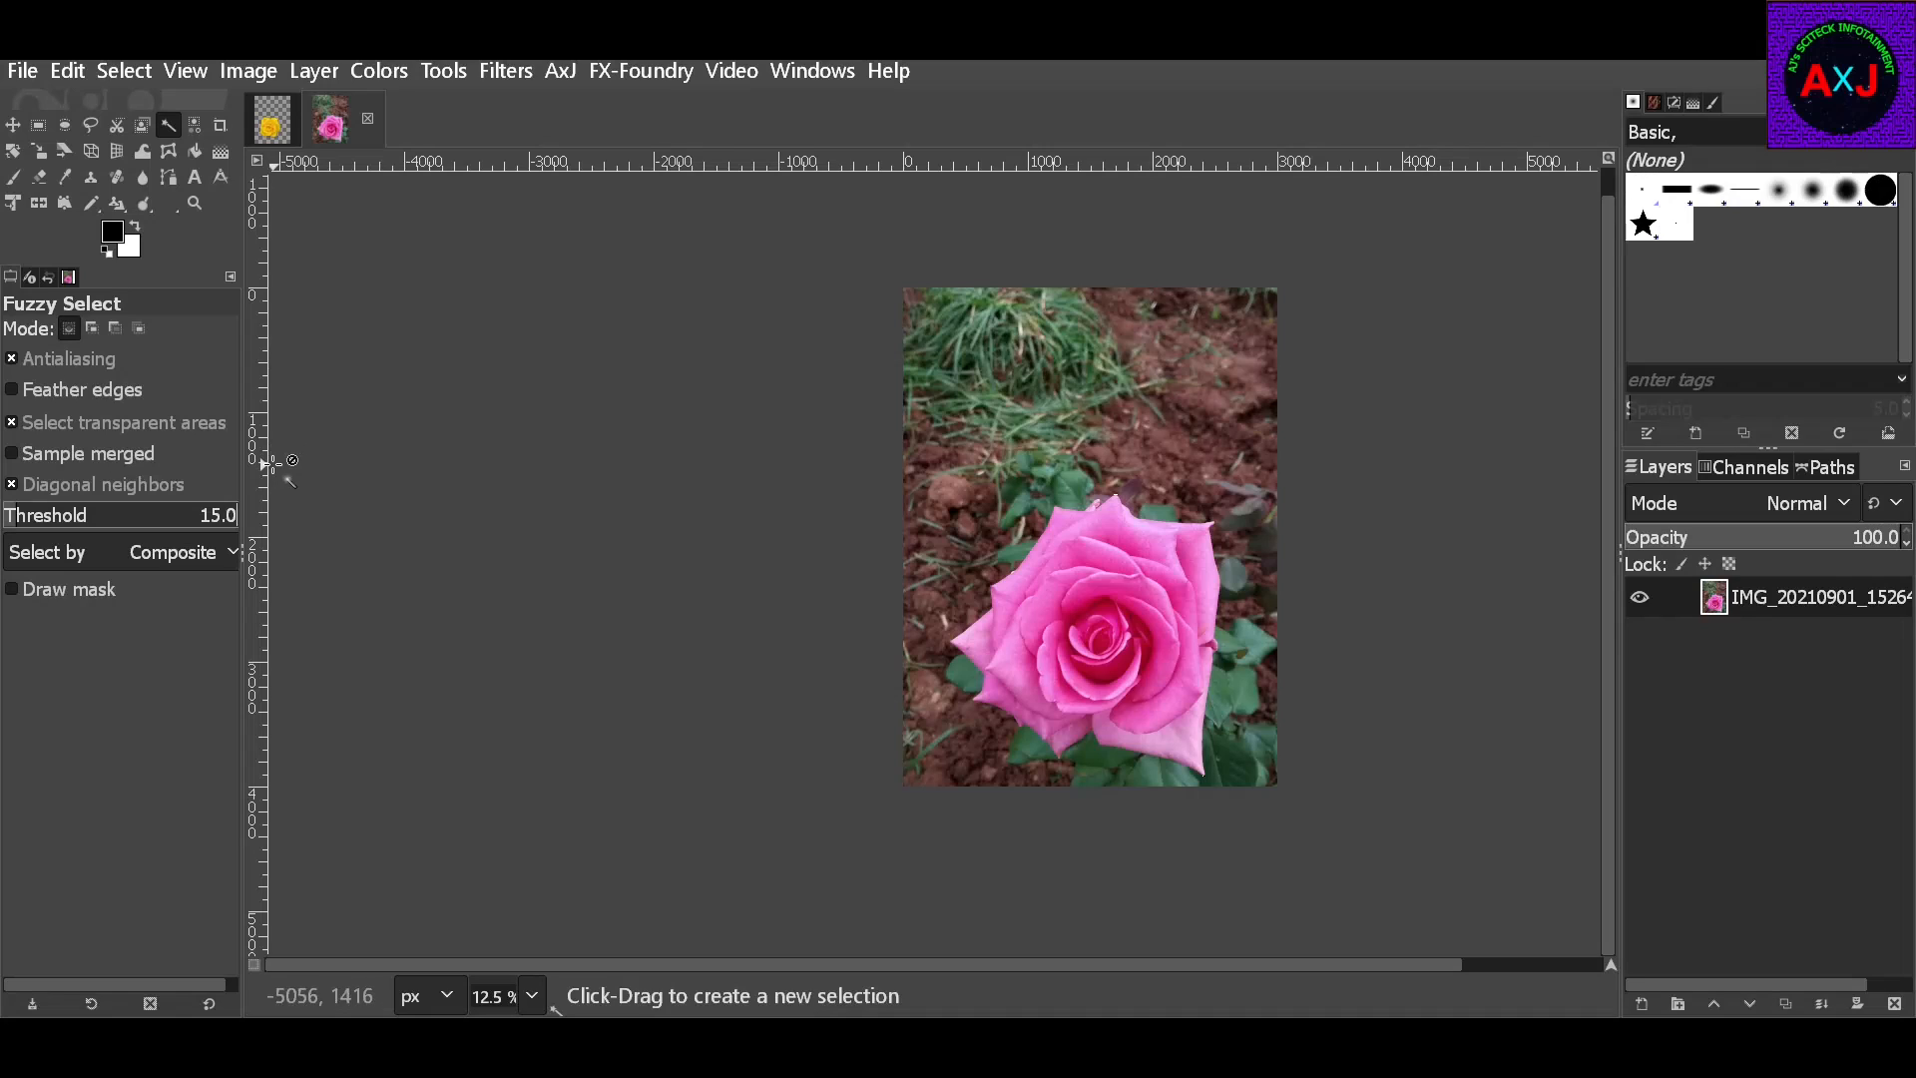
pyautogui.click(232, 559)
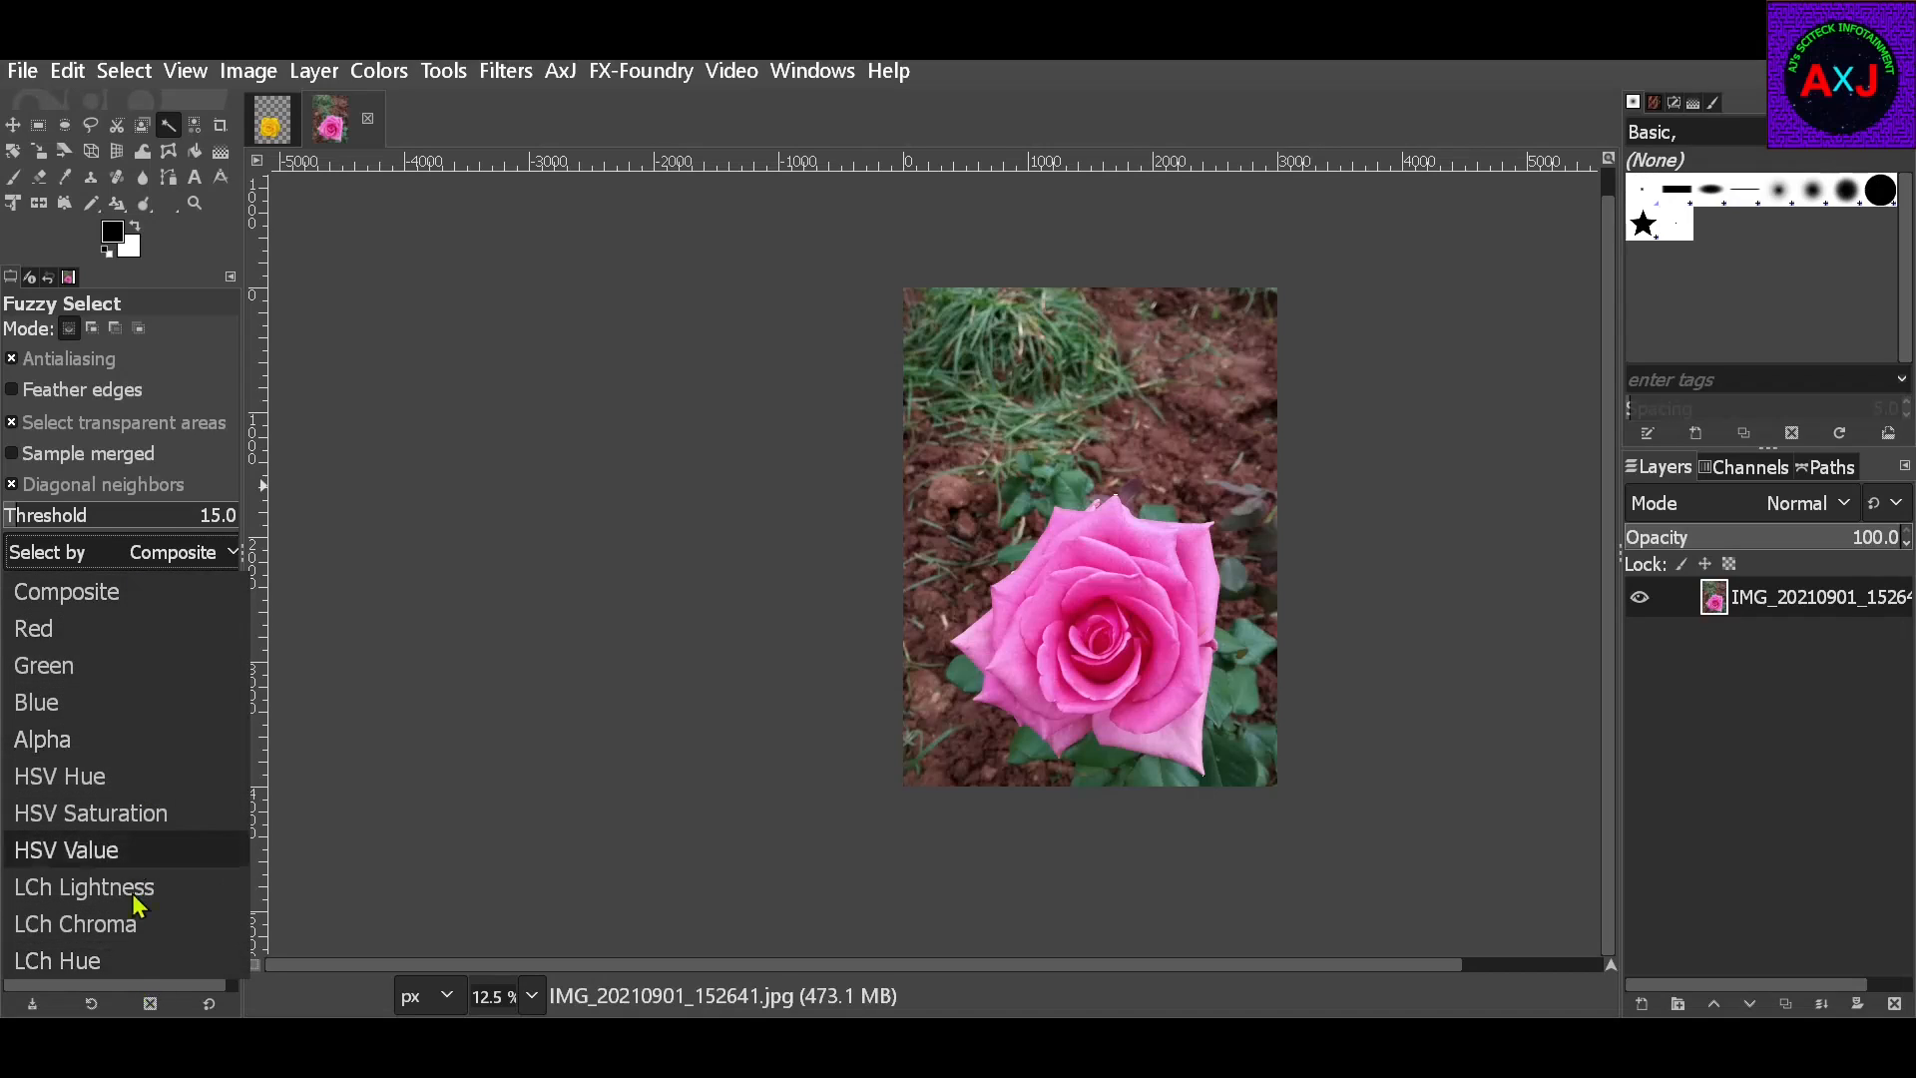
pyautogui.click(148, 609)
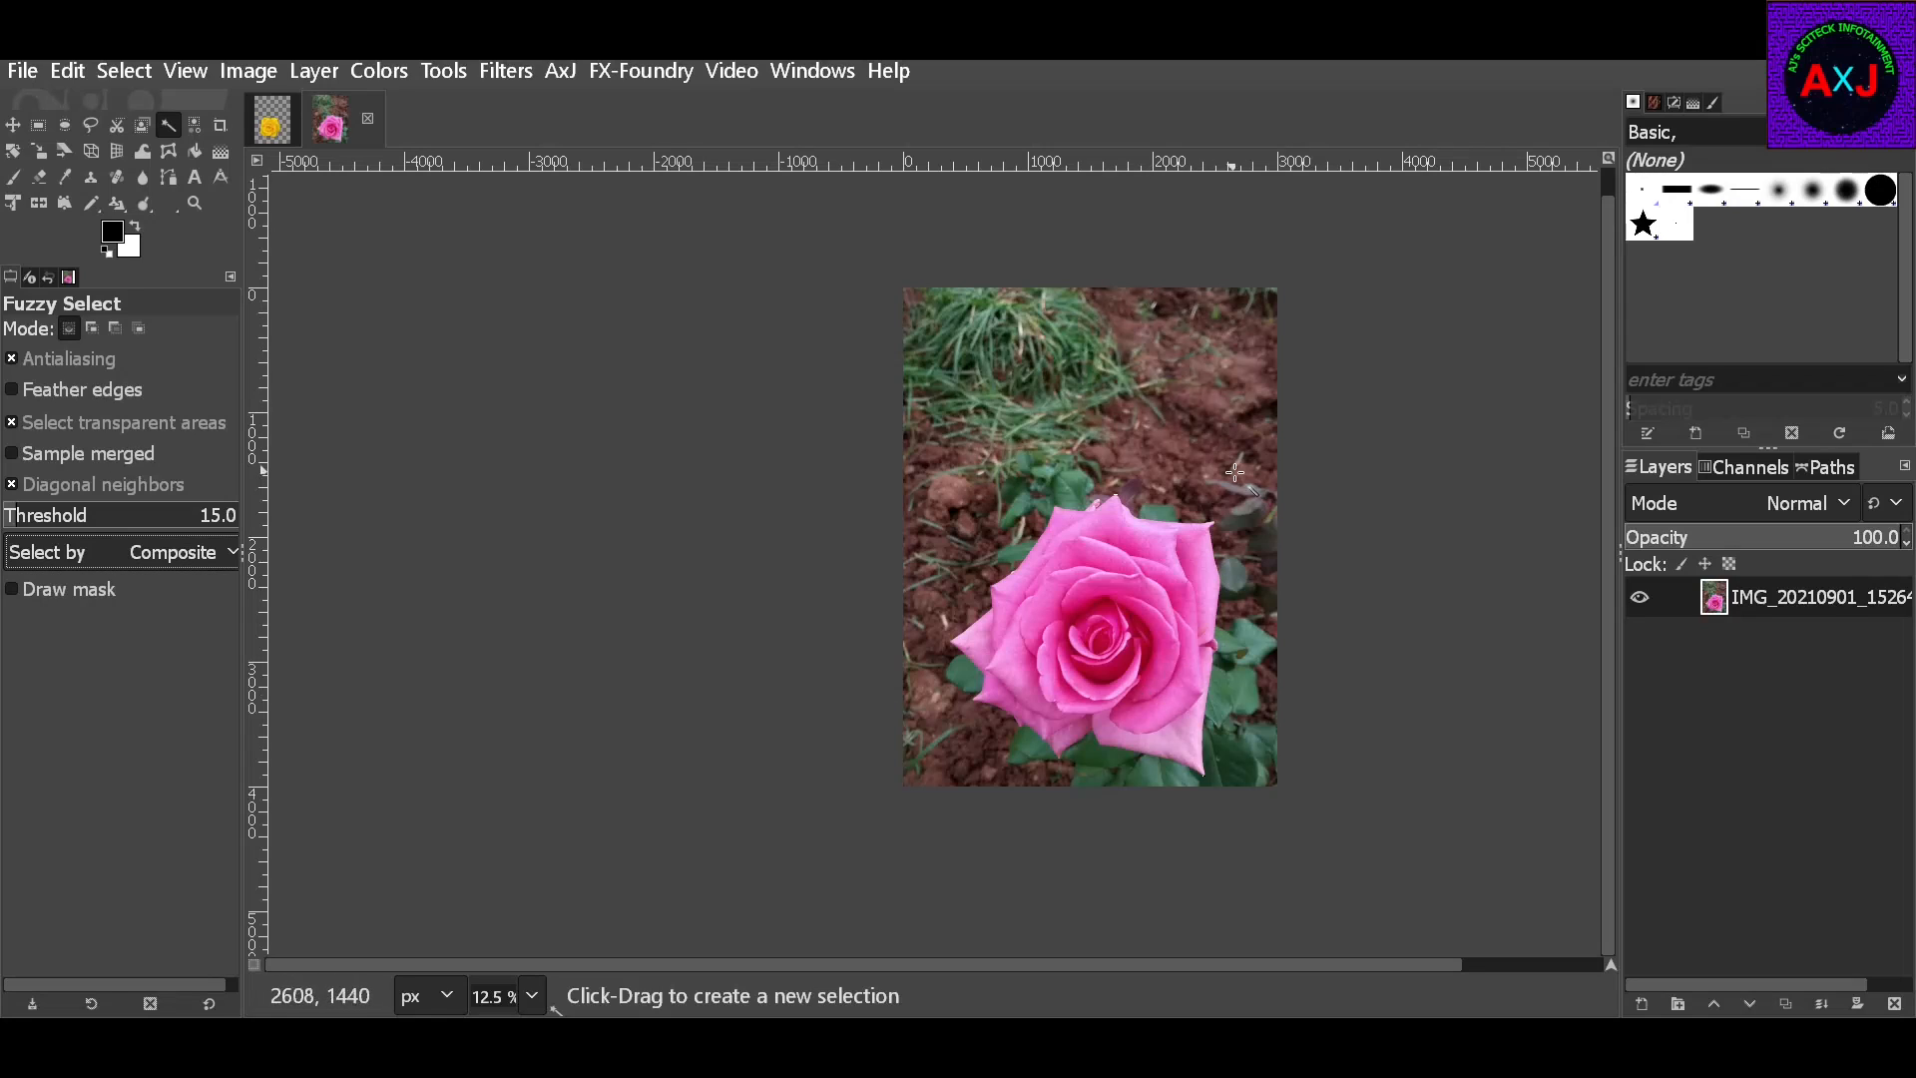
# Fuzzy-select an upper inner petal of the rose and add the center and surrounding petals to the selection
pyautogui.click(124, 71)
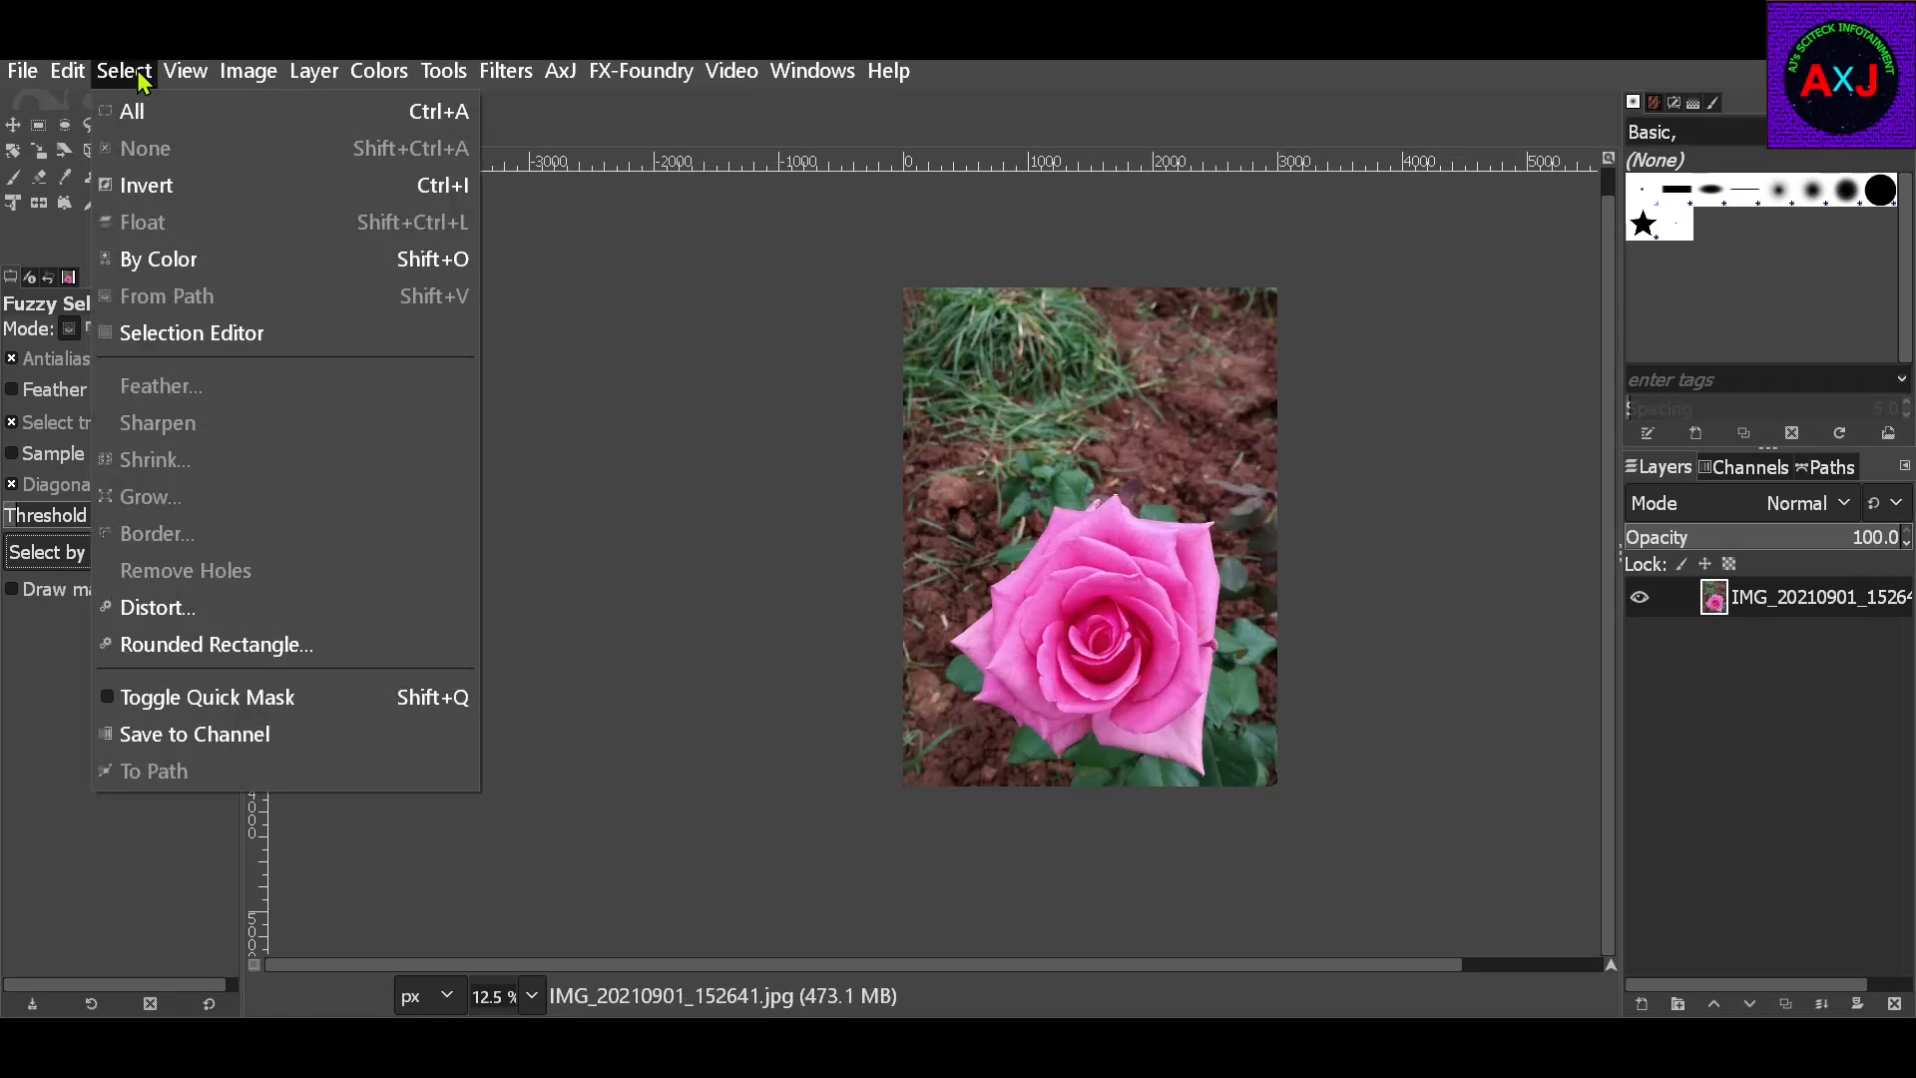
pyautogui.click(170, 189)
pyautogui.click(1100, 568)
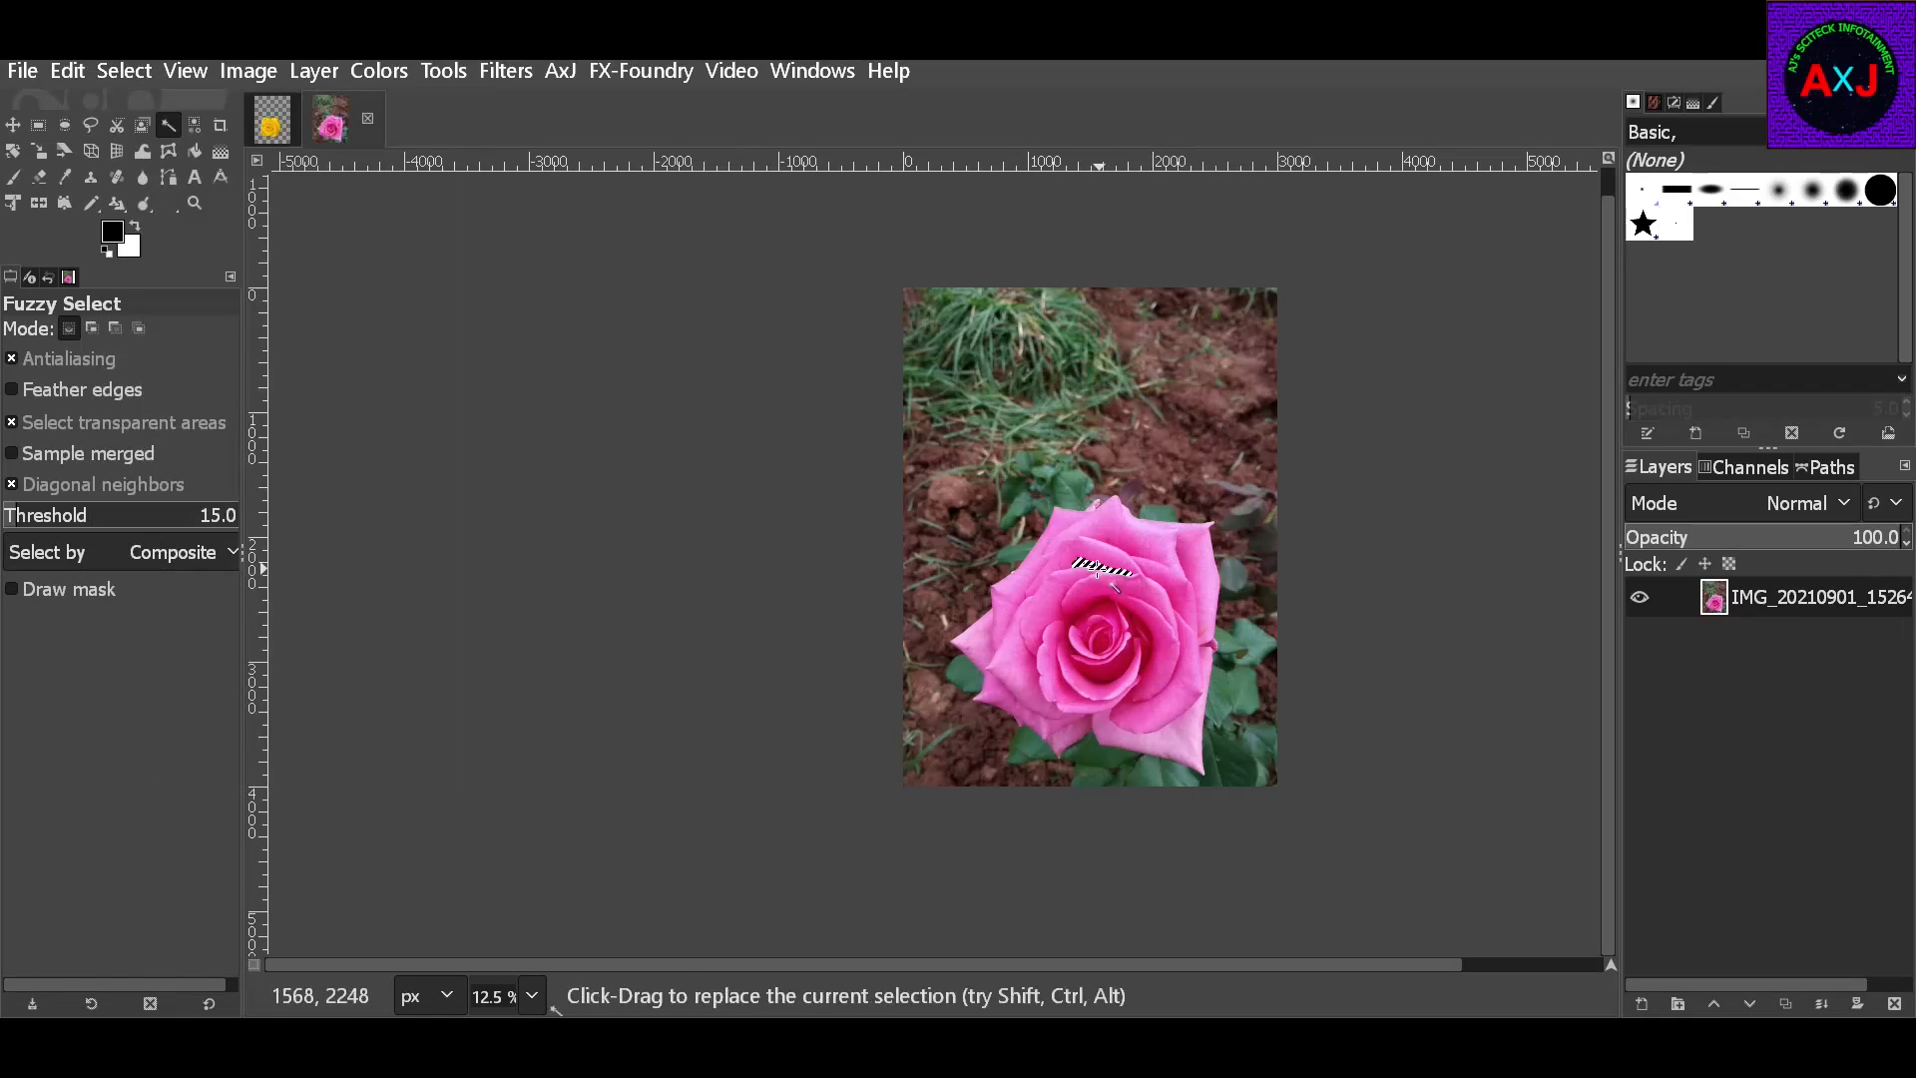
pyautogui.press('shift')
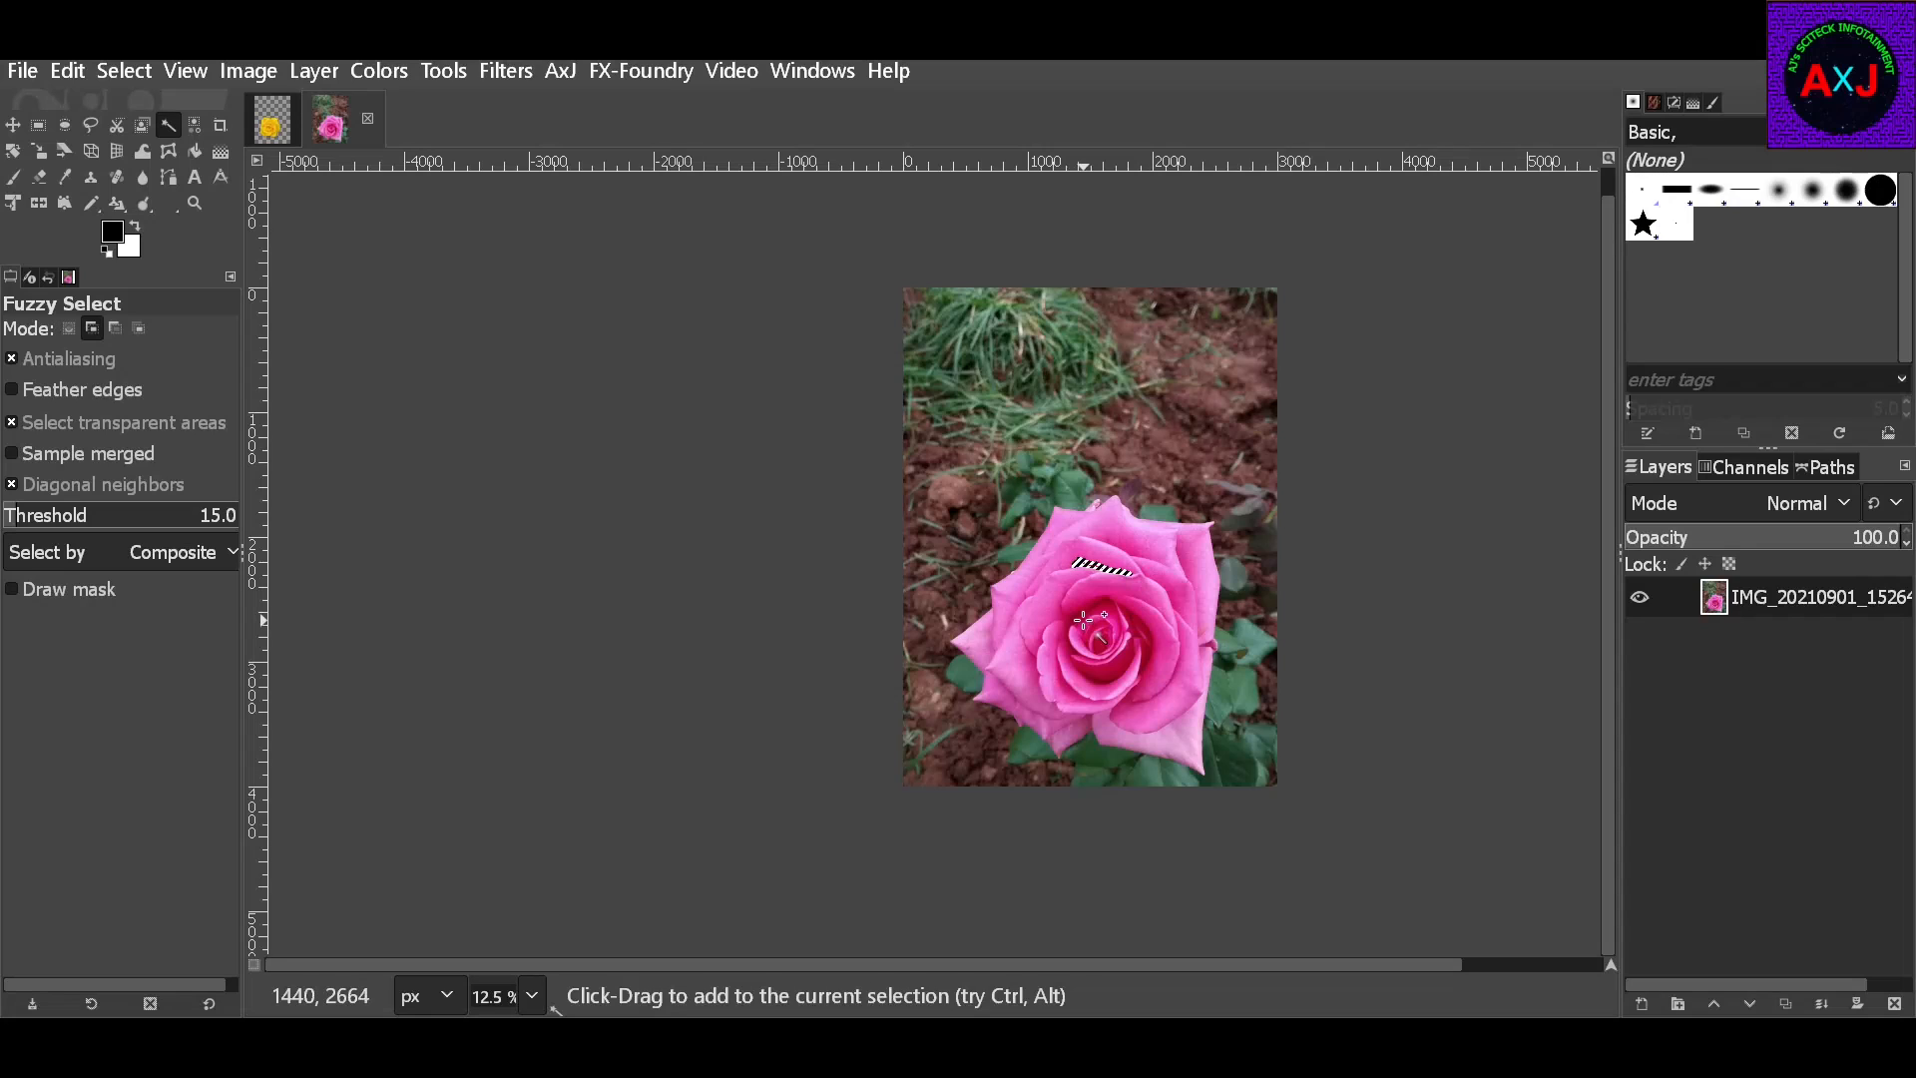
pyautogui.click(1084, 633)
pyautogui.click(1116, 564)
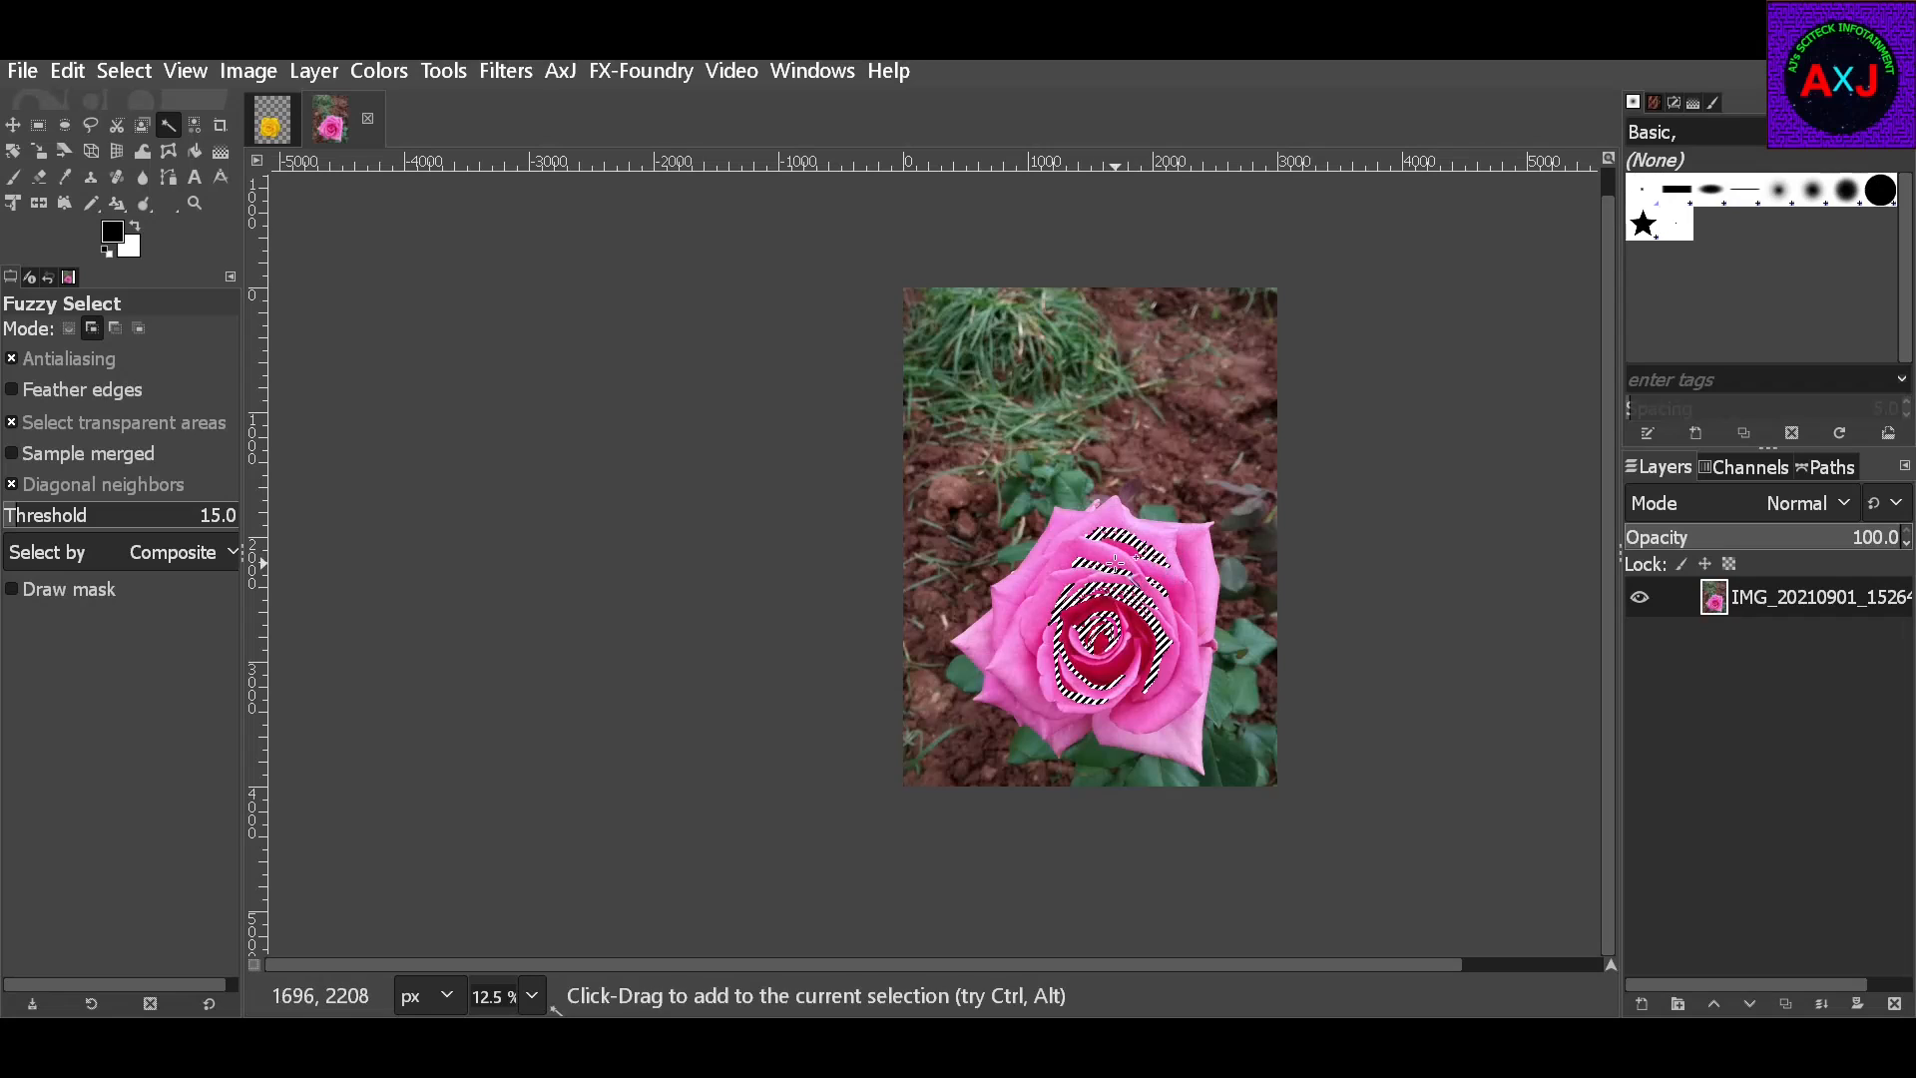
pyautogui.moveTo(1027, 645); pyautogui.dragTo(1170, 684)
# Extend the selection over the rose's outer petals along the upper edge, the left tip and the bottom
pyautogui.press('ctrl')
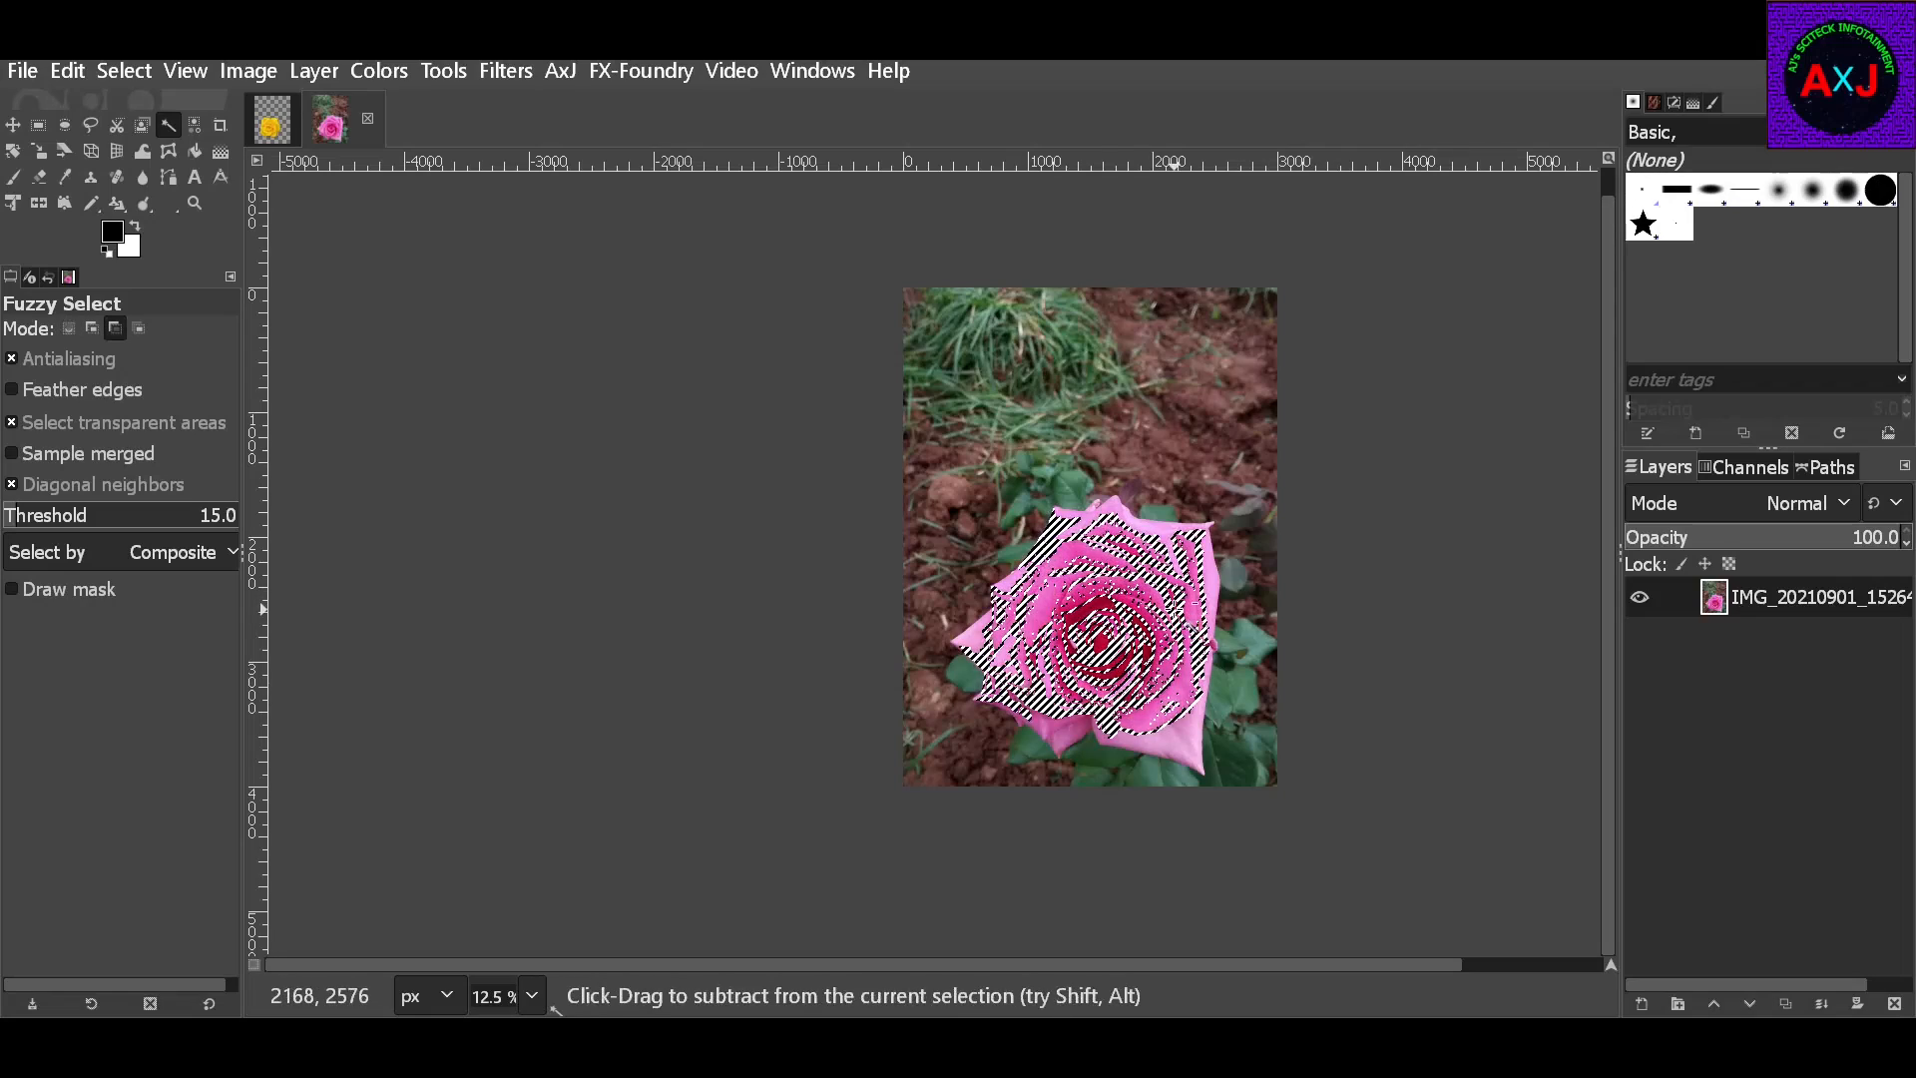
pyautogui.scroll(2, 1173, 610)
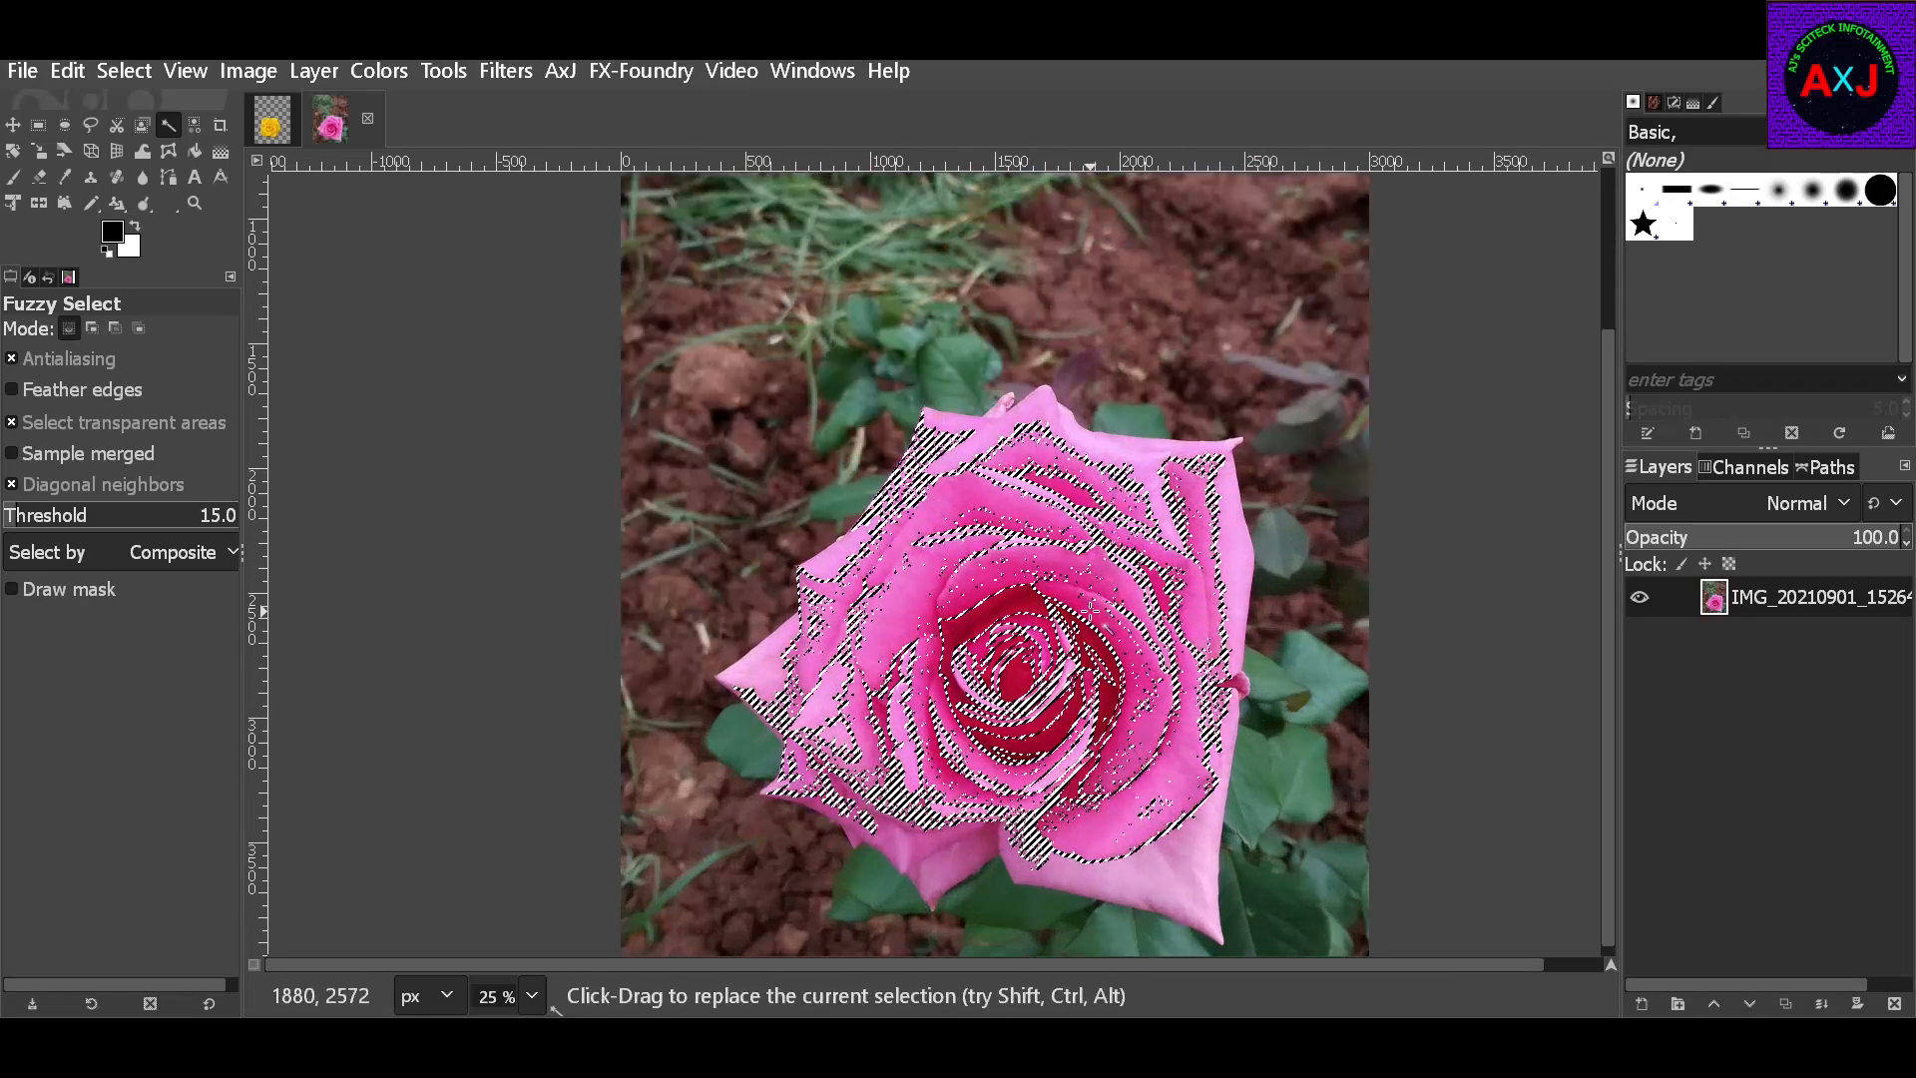
pyautogui.scroll(4, 1091, 604)
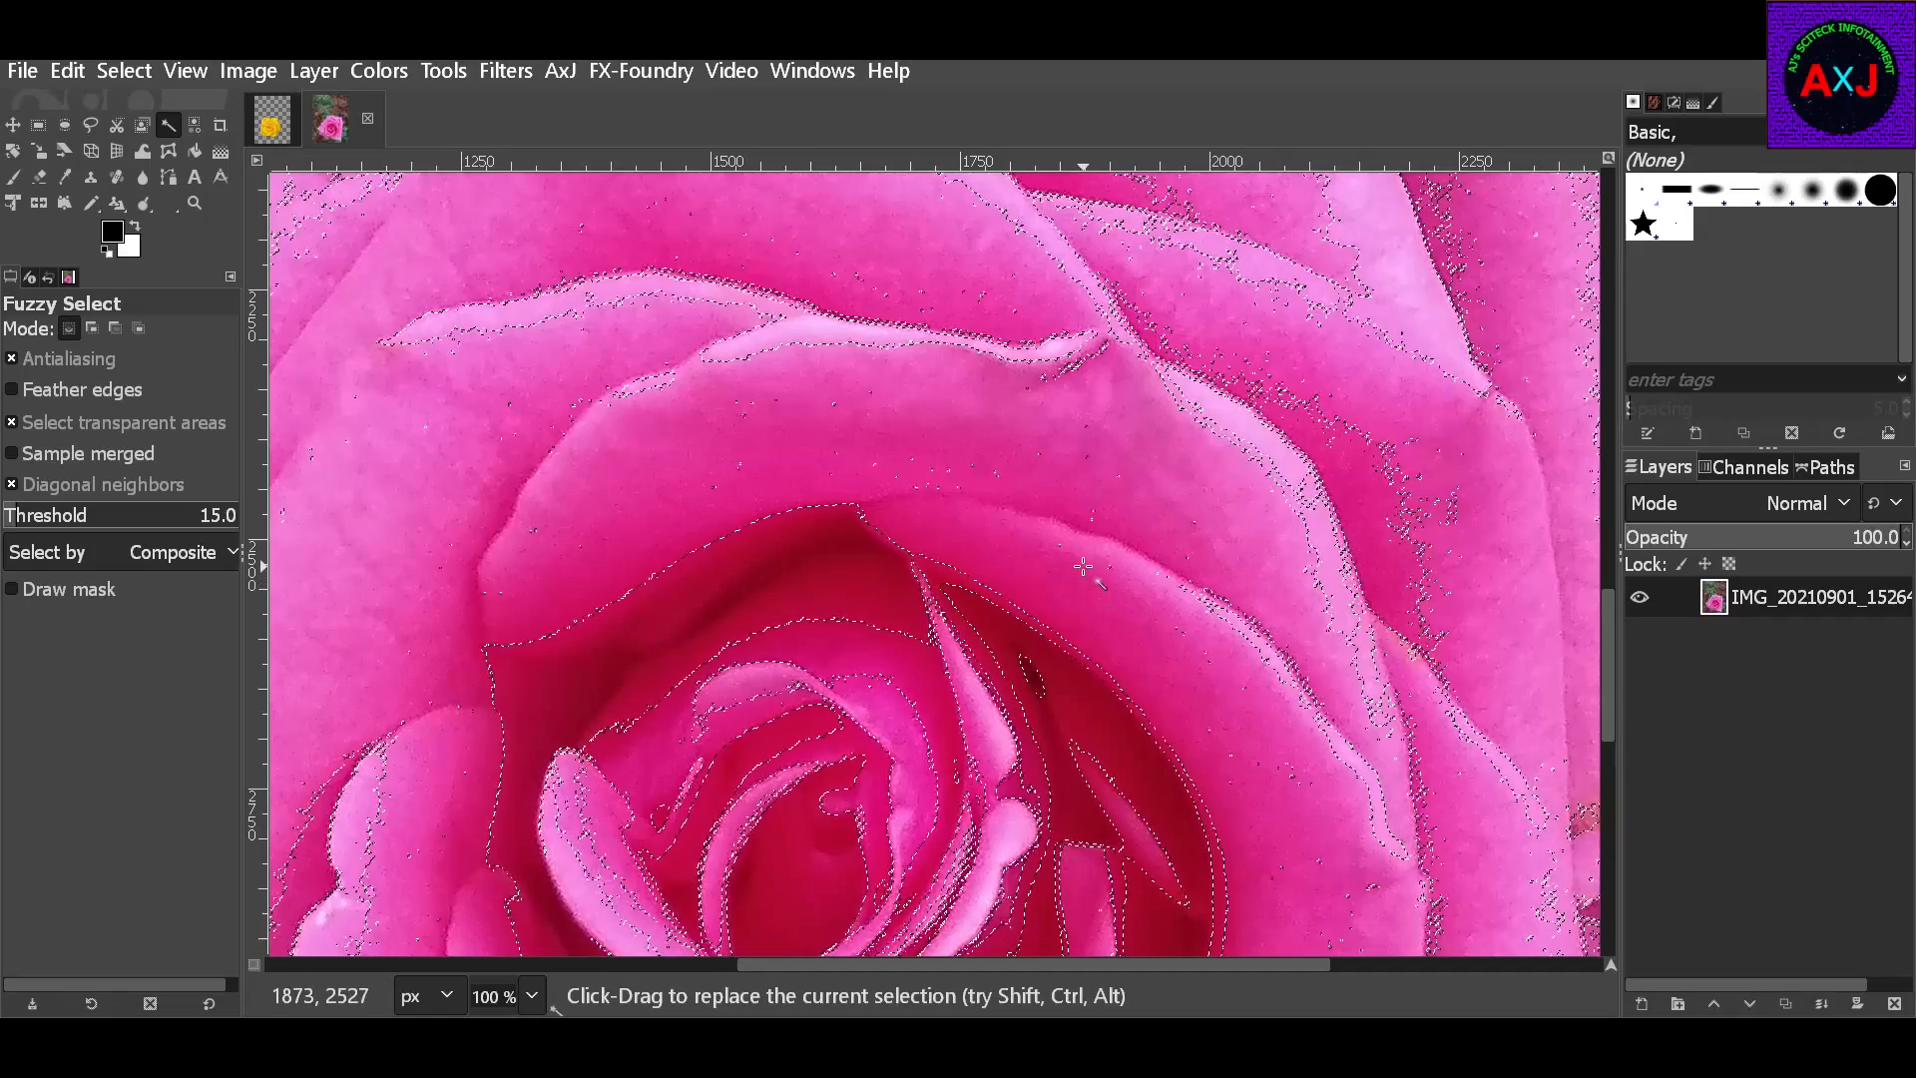
pyautogui.scroll(-1, 1083, 567)
pyautogui.scroll(-2, 1084, 566)
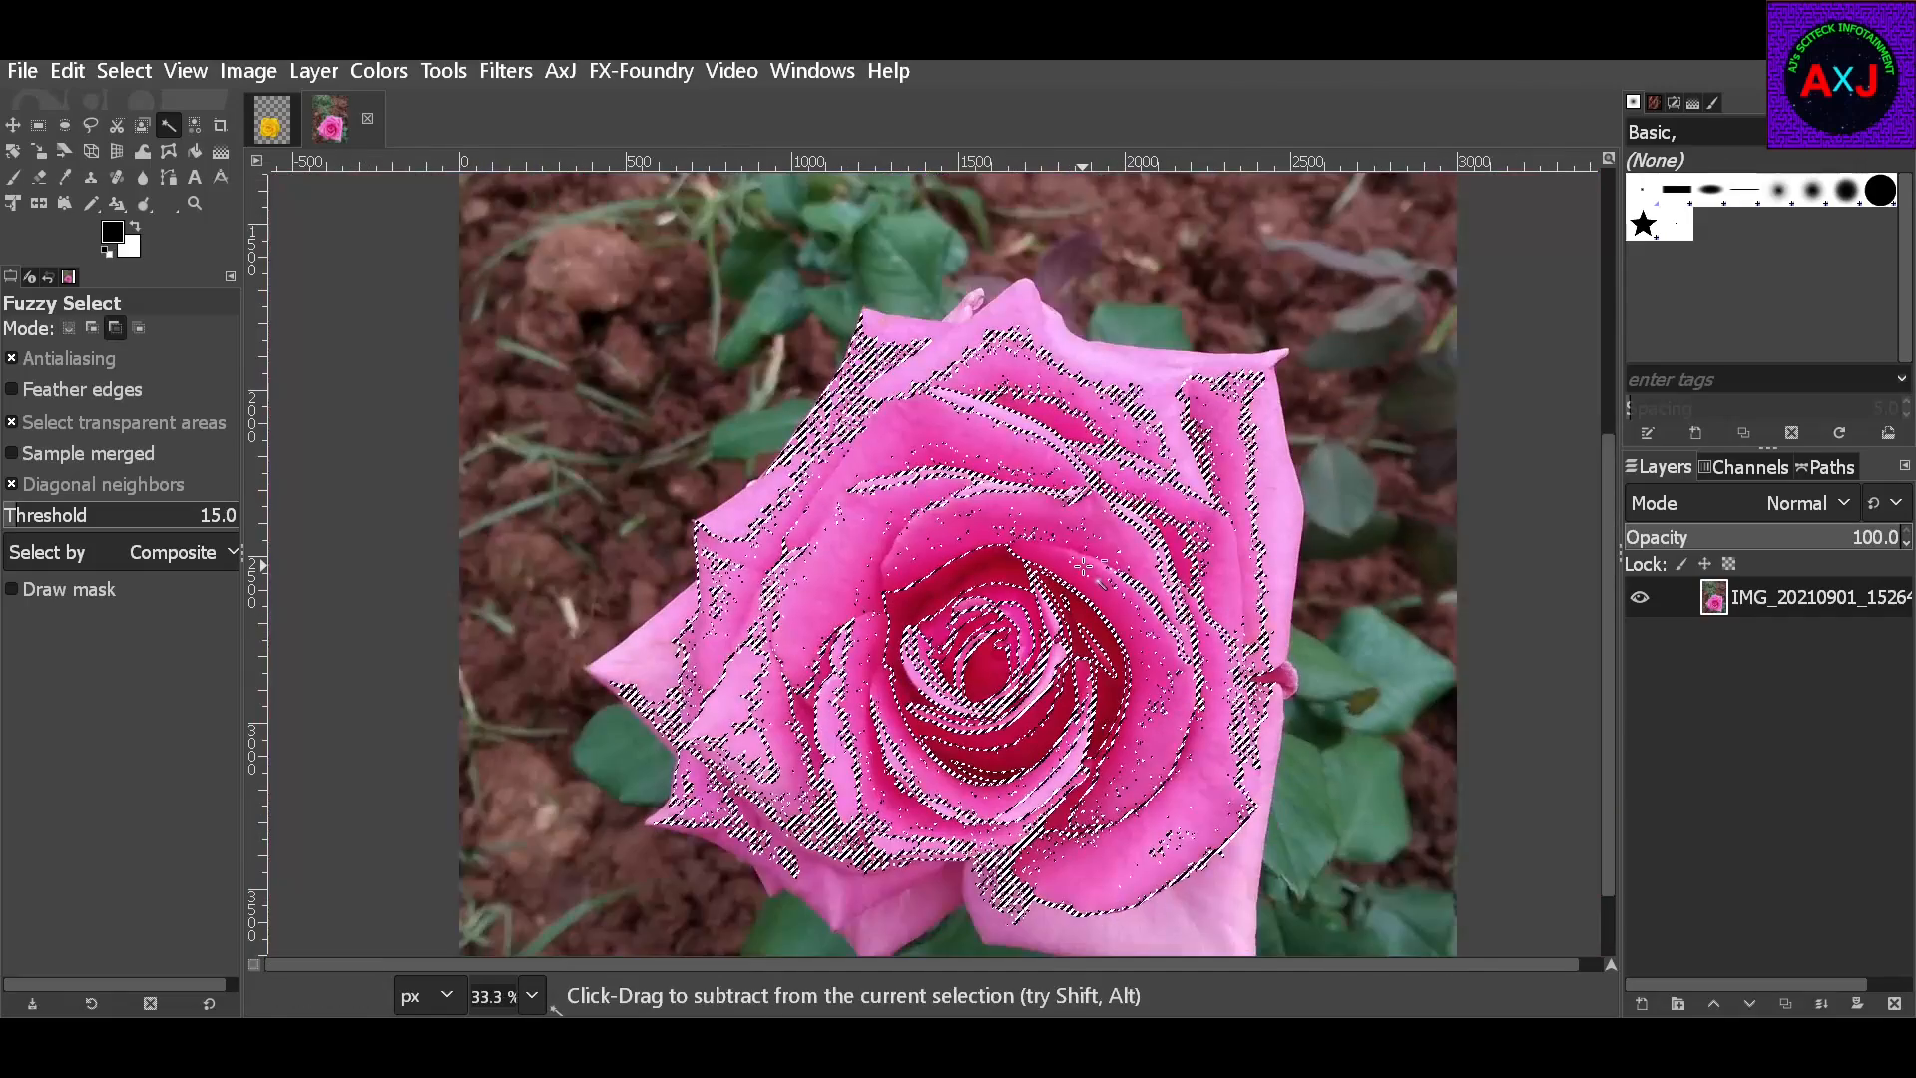
pyautogui.scroll(-1, 1083, 566)
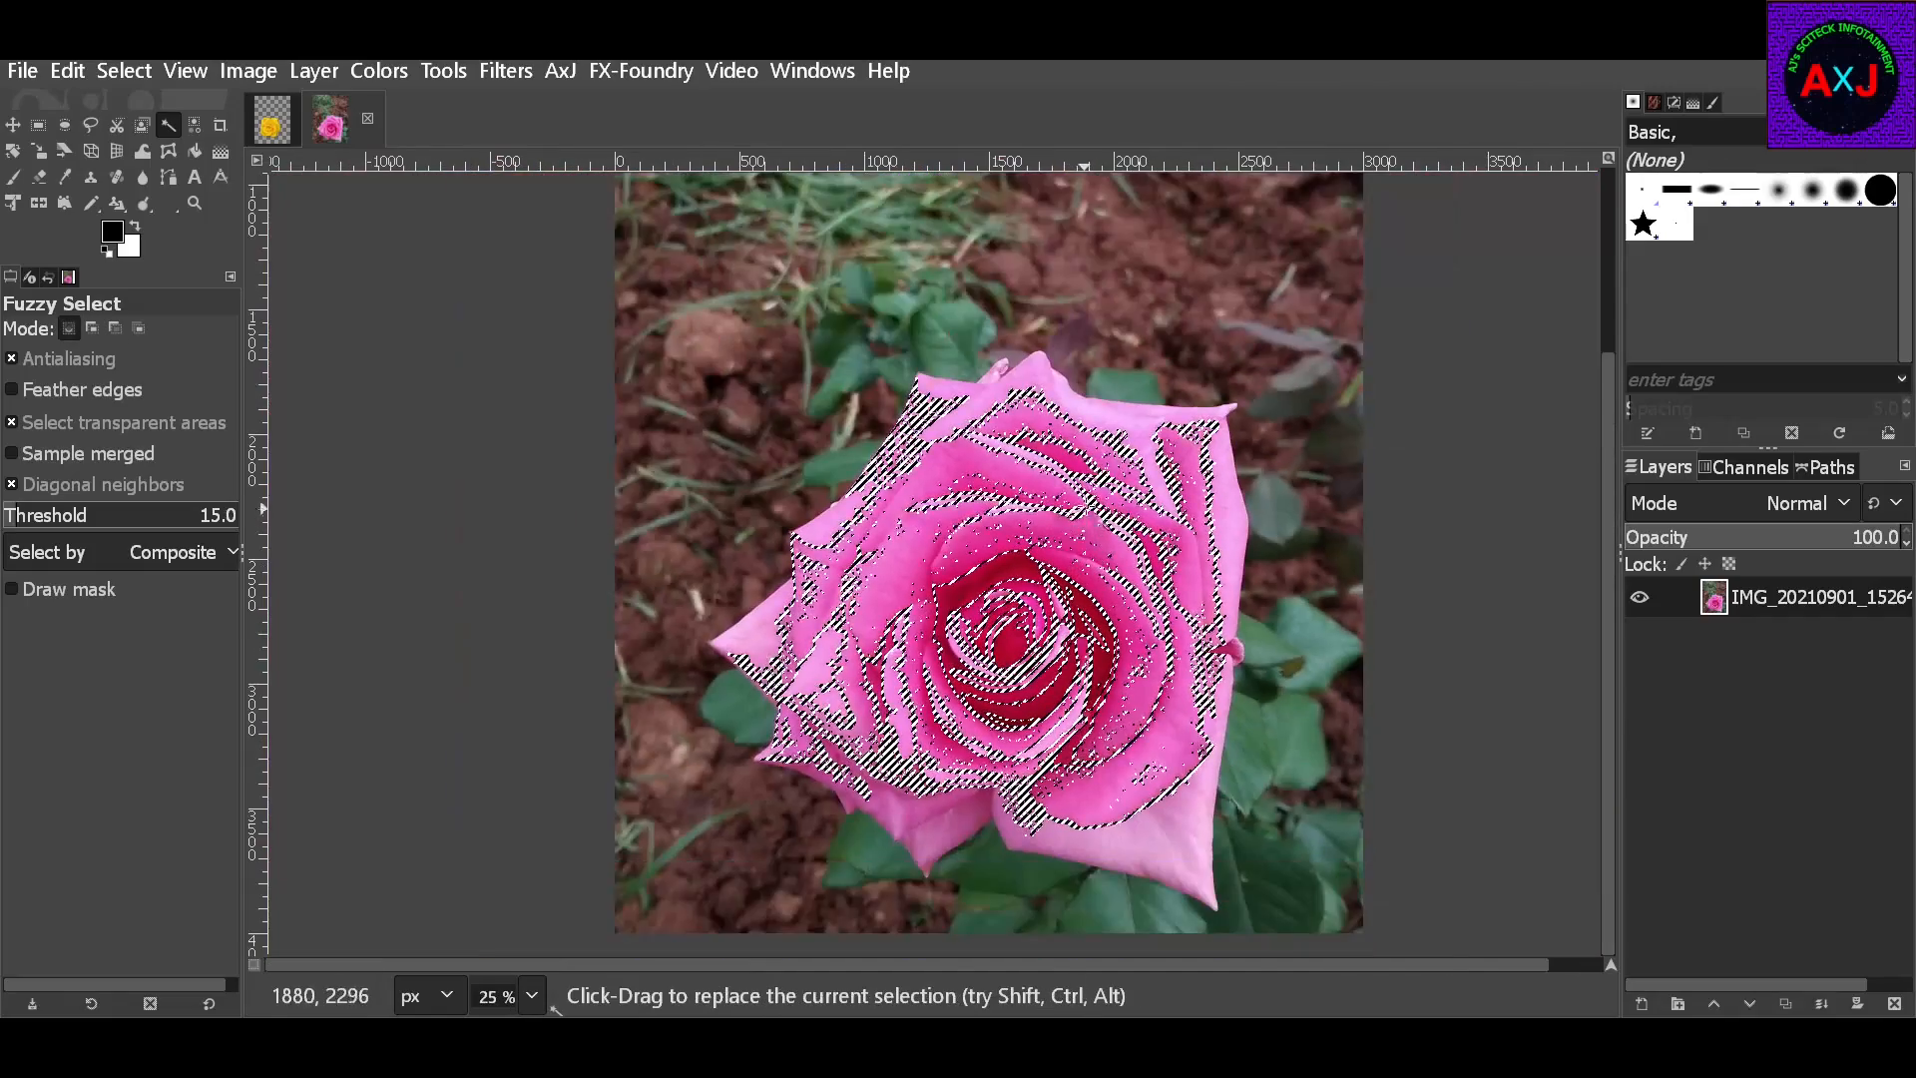
pyautogui.press('shift')
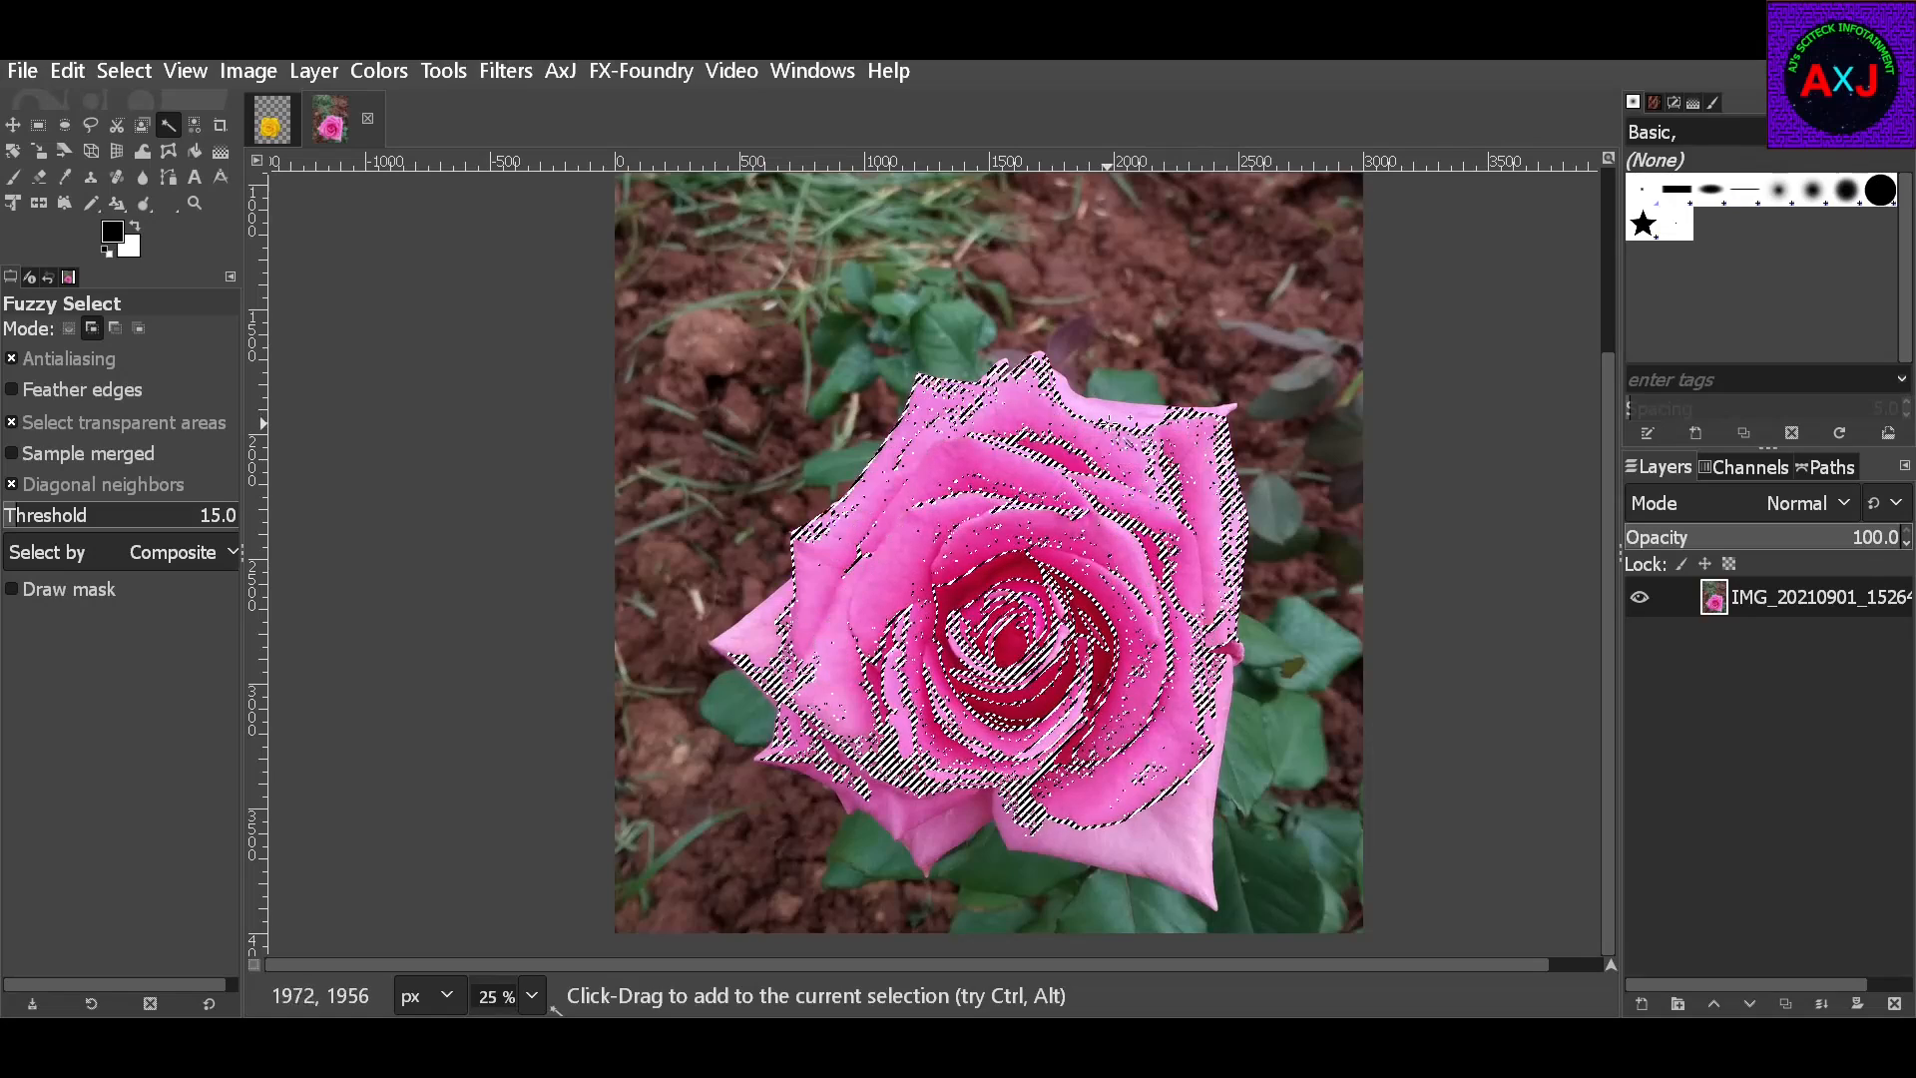
pyautogui.click(959, 505)
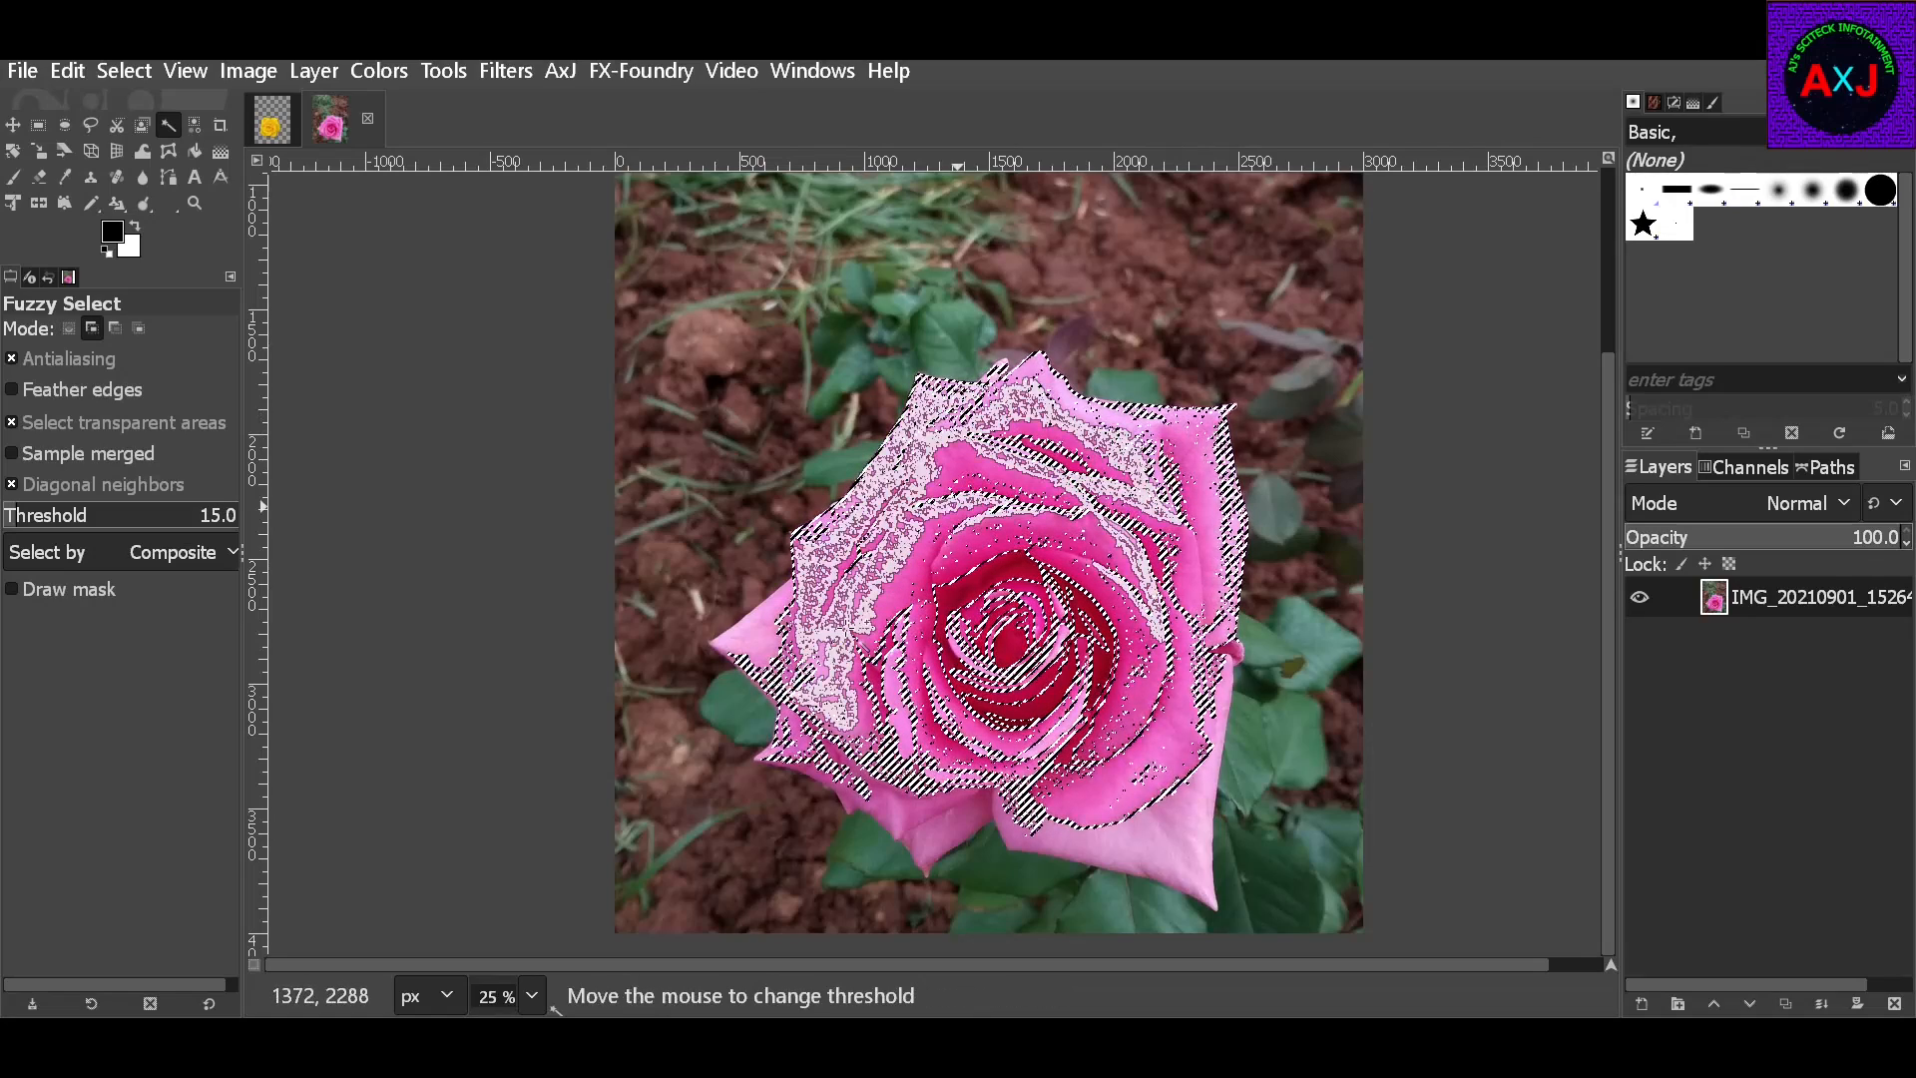
pyautogui.click(768, 644)
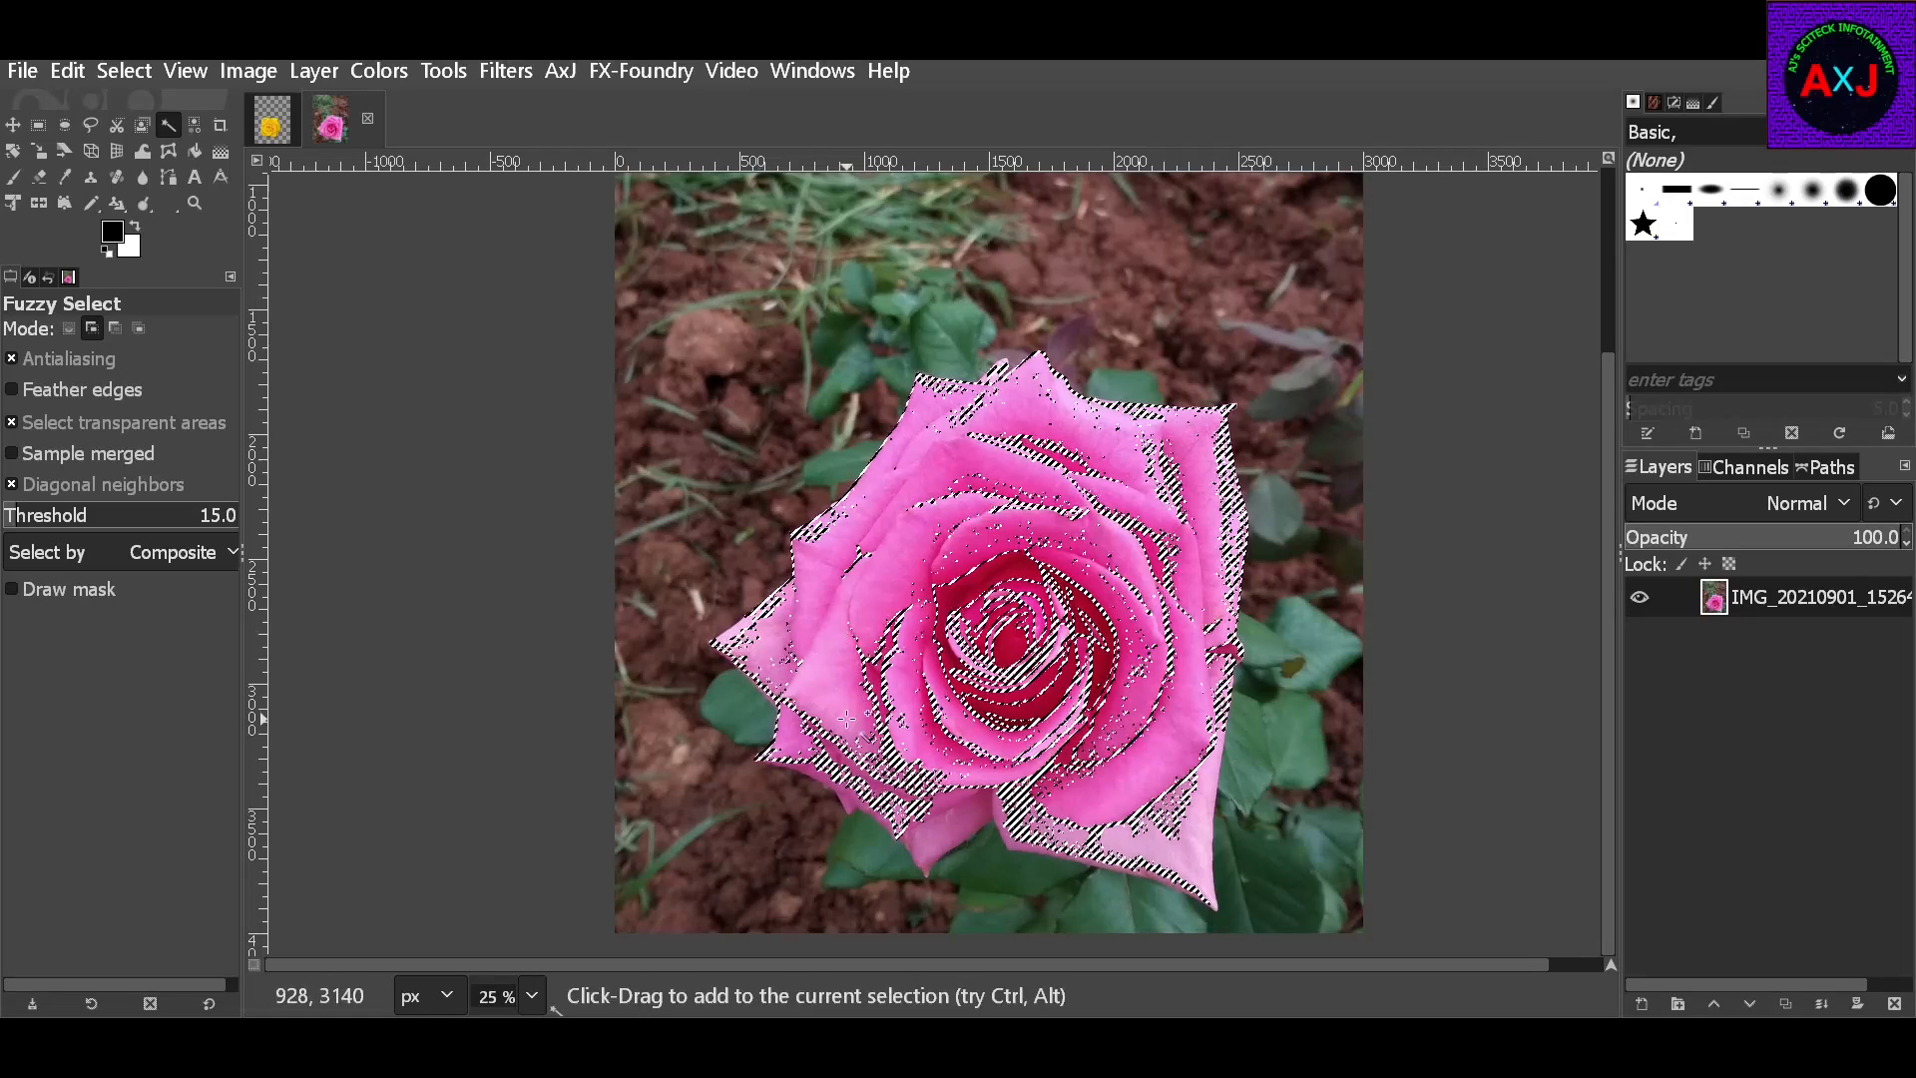
pyautogui.moveTo(860, 788); pyautogui.dragTo(1165, 841)
pyautogui.click(1173, 842)
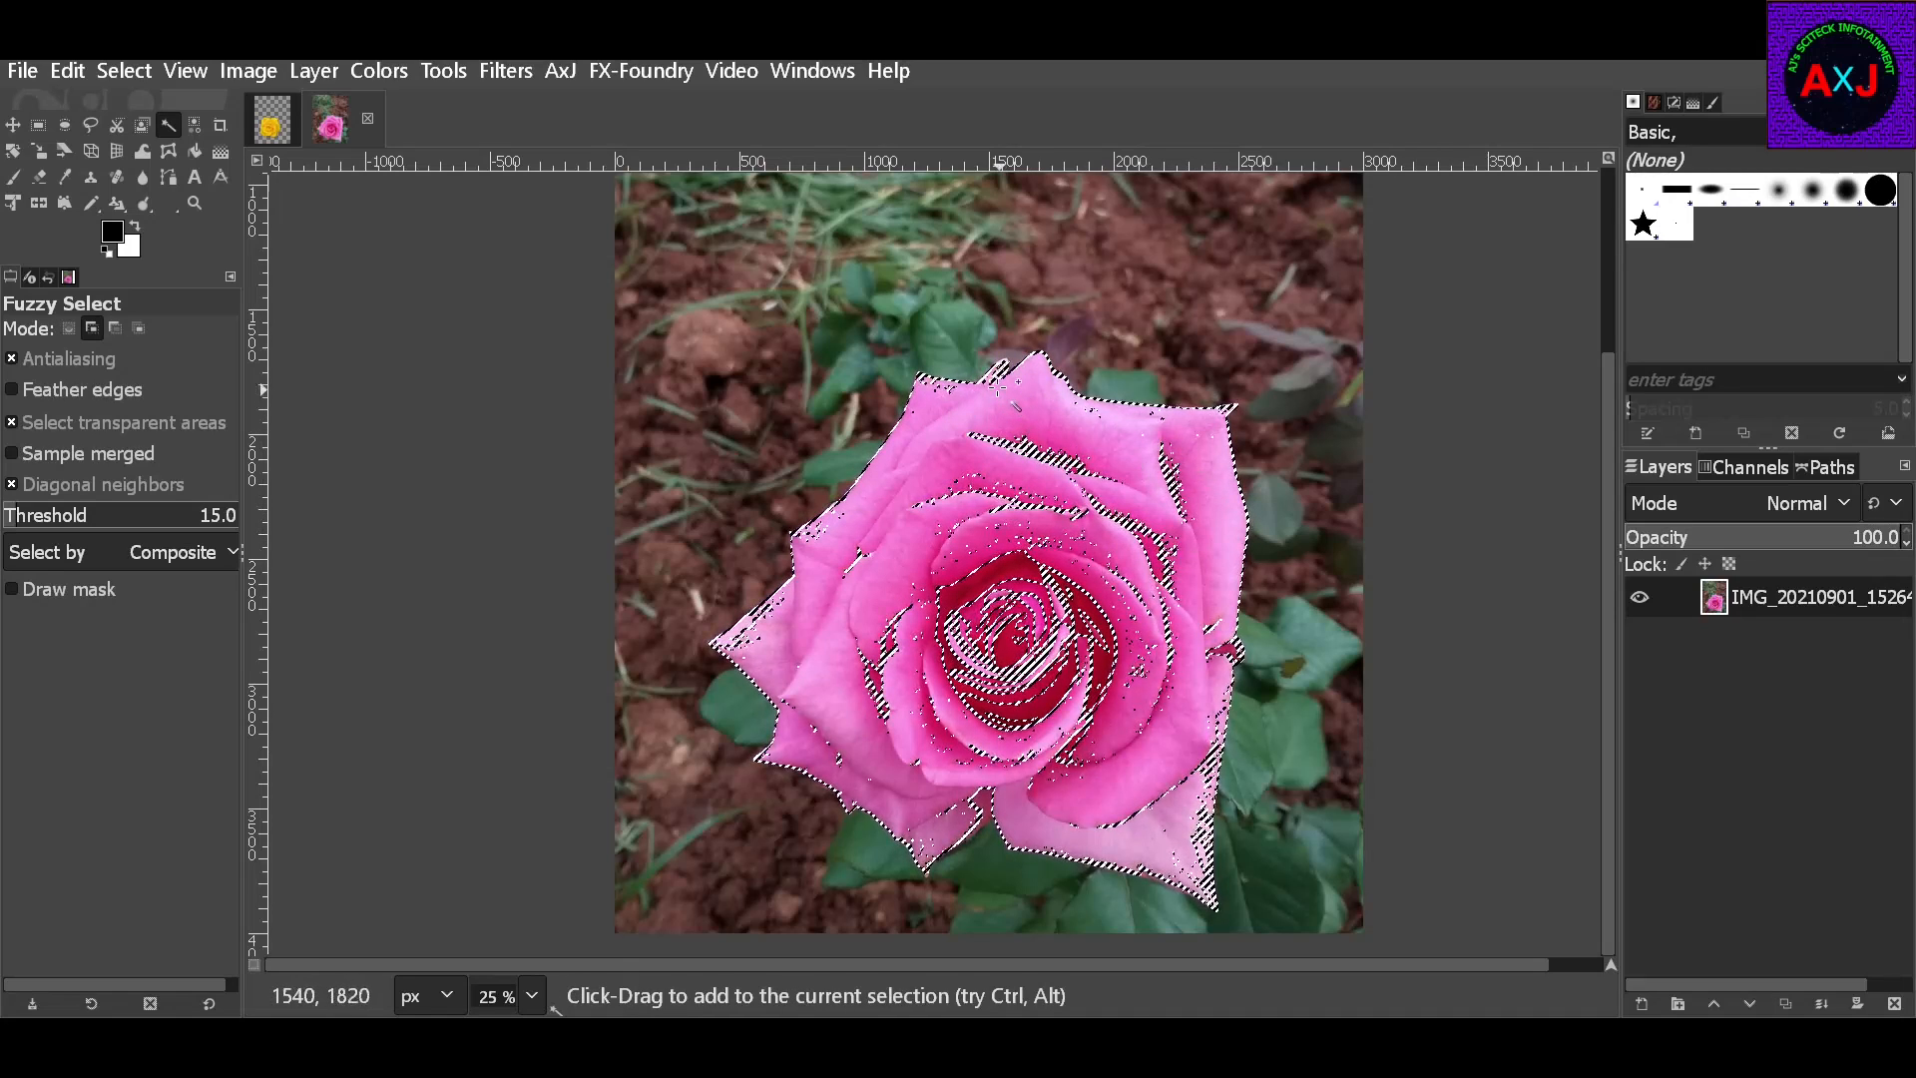
# Add the remaining unselected gaps in the upper, lower and left petals to the rose selection
pyautogui.moveTo(995, 384); pyautogui.dragTo(824, 666)
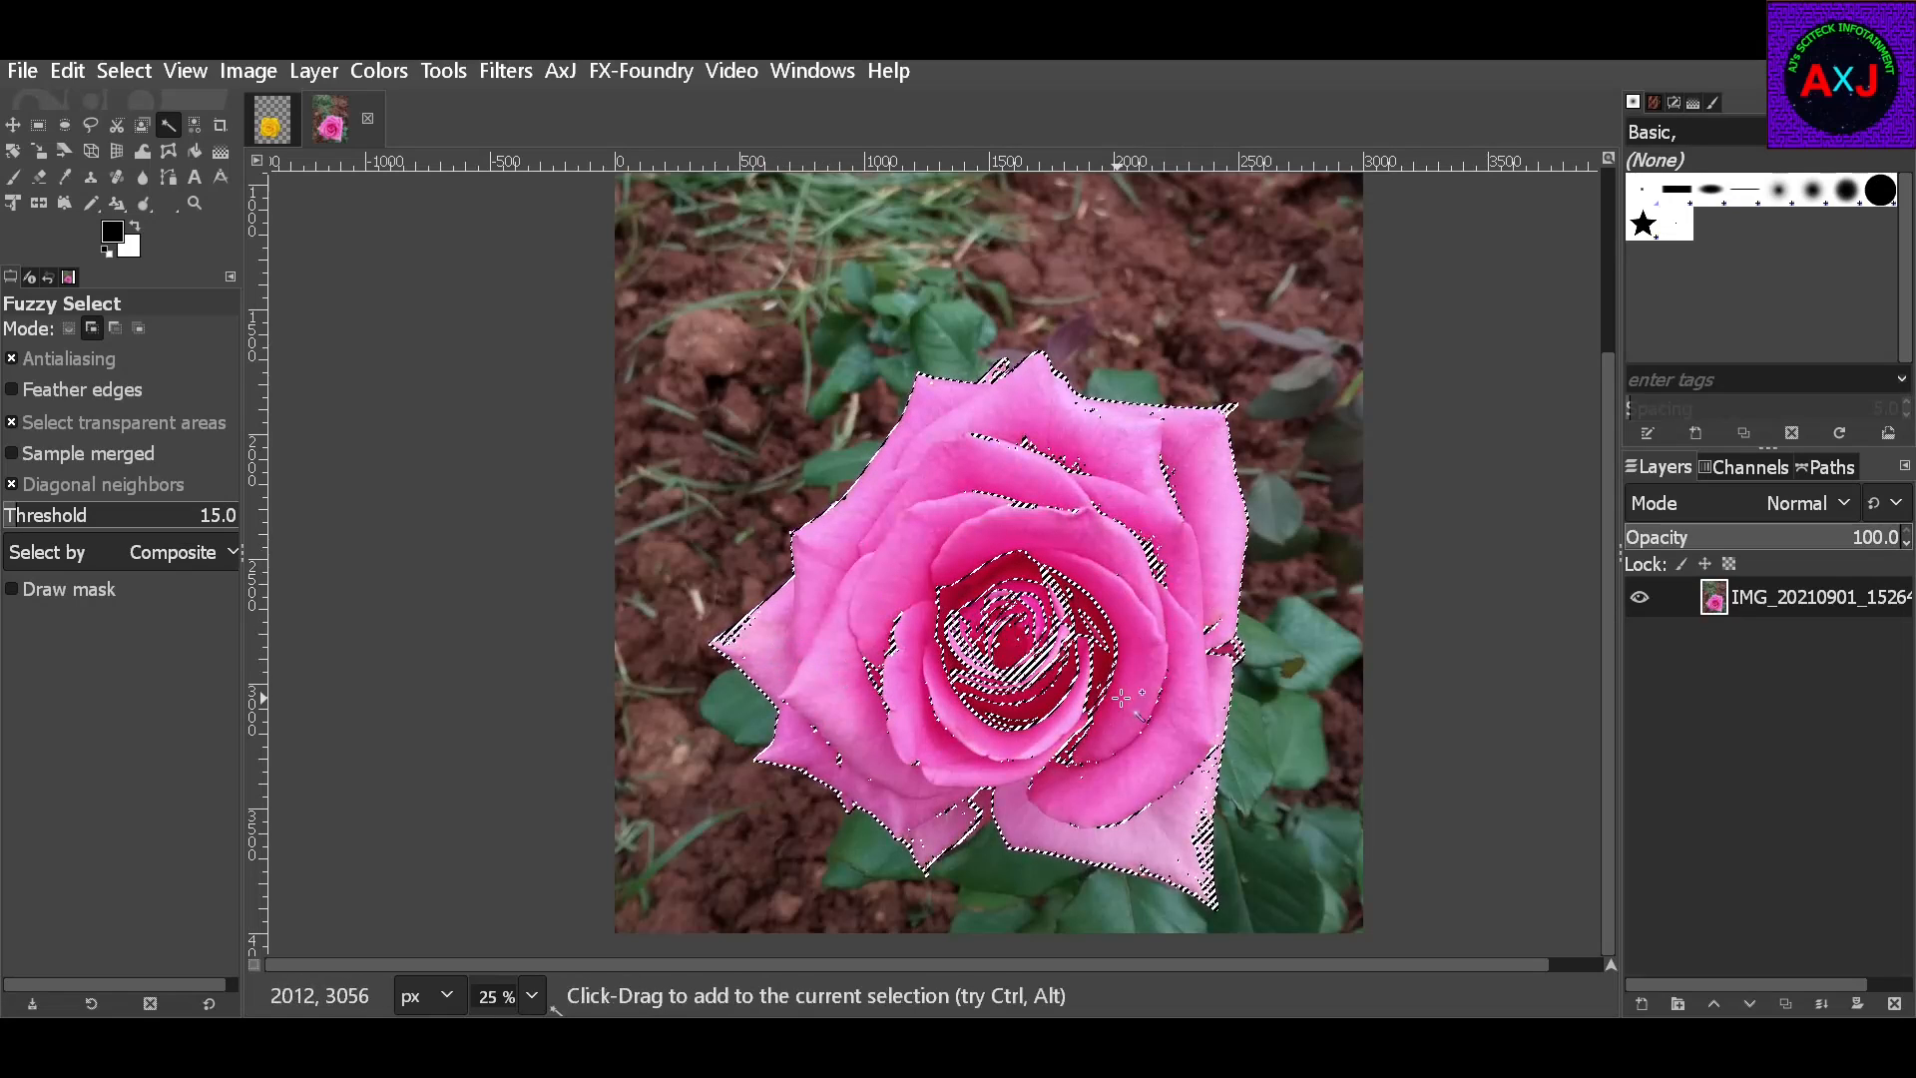
pyautogui.click(1122, 791)
pyautogui.moveTo(823, 753); pyautogui.dragTo(765, 639)
# Add the unselected specks and edge pixels on the rose's leftmost petal tip to the selection
pyautogui.keyDown('ctrl'); pyautogui.scroll(5, 676, 654); pyautogui.keyUp('ctrl')
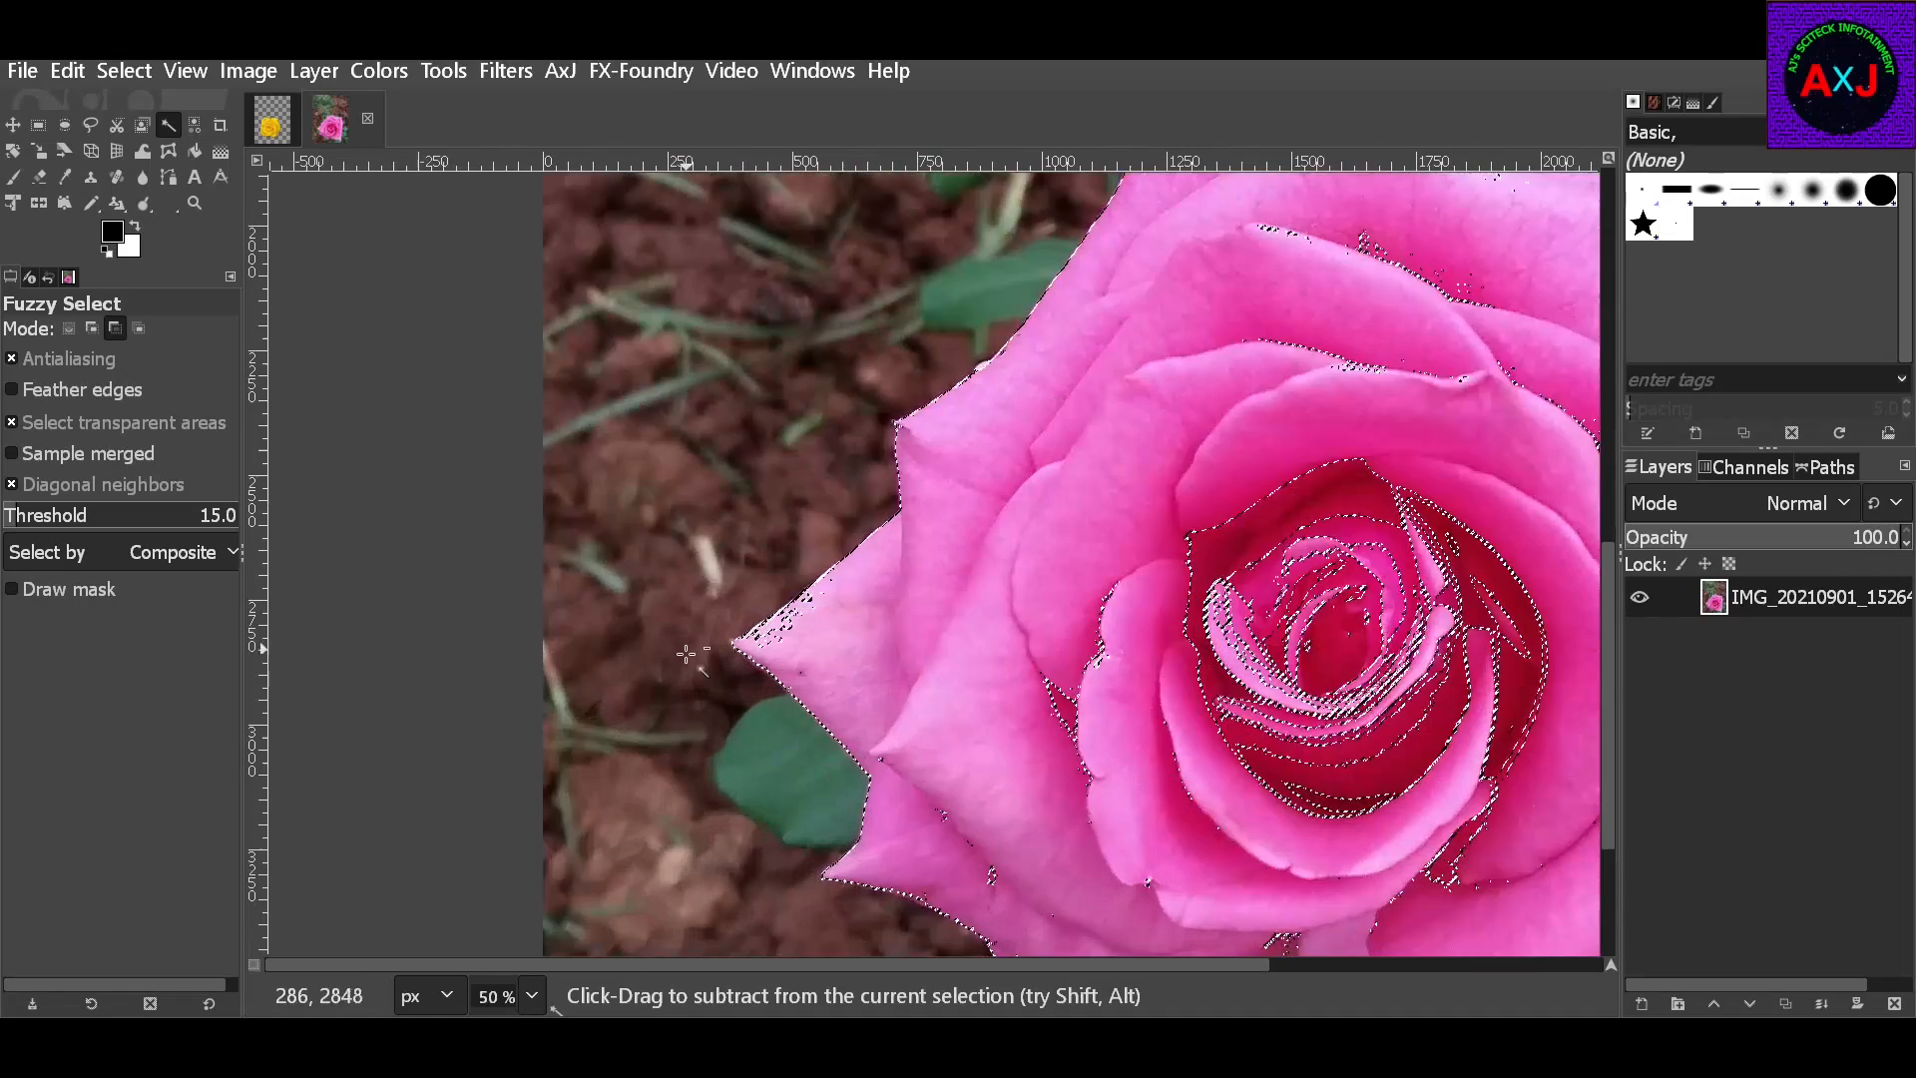
pyautogui.keyDown('ctrl'); pyautogui.scroll(1, 776, 630); pyautogui.keyUp('ctrl')
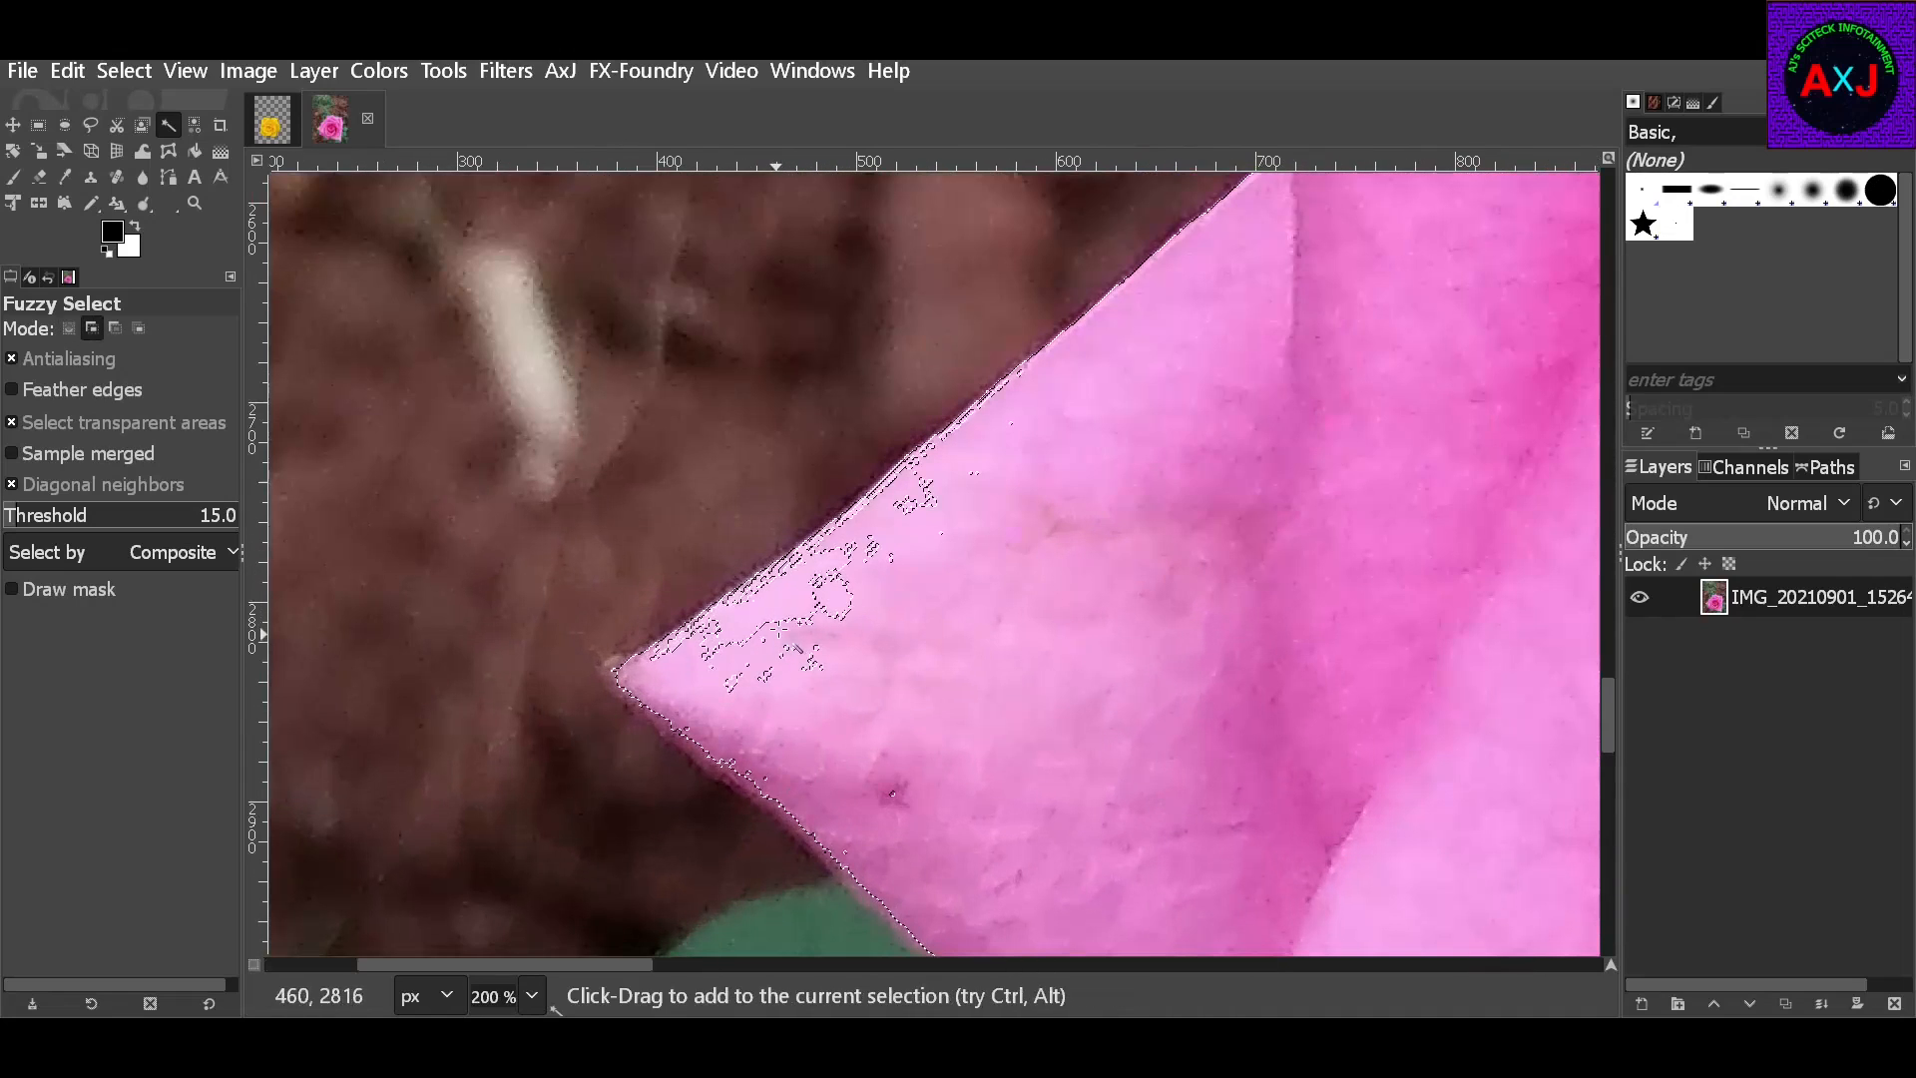
pyautogui.keyDown('shift'); pyautogui.moveTo(816, 592); pyautogui.dragTo(845, 649); pyautogui.keyUp('shift')
pyautogui.keyDown('shift'); pyautogui.moveTo(704, 740); pyautogui.dragTo(698, 729); pyautogui.keyUp('shift')
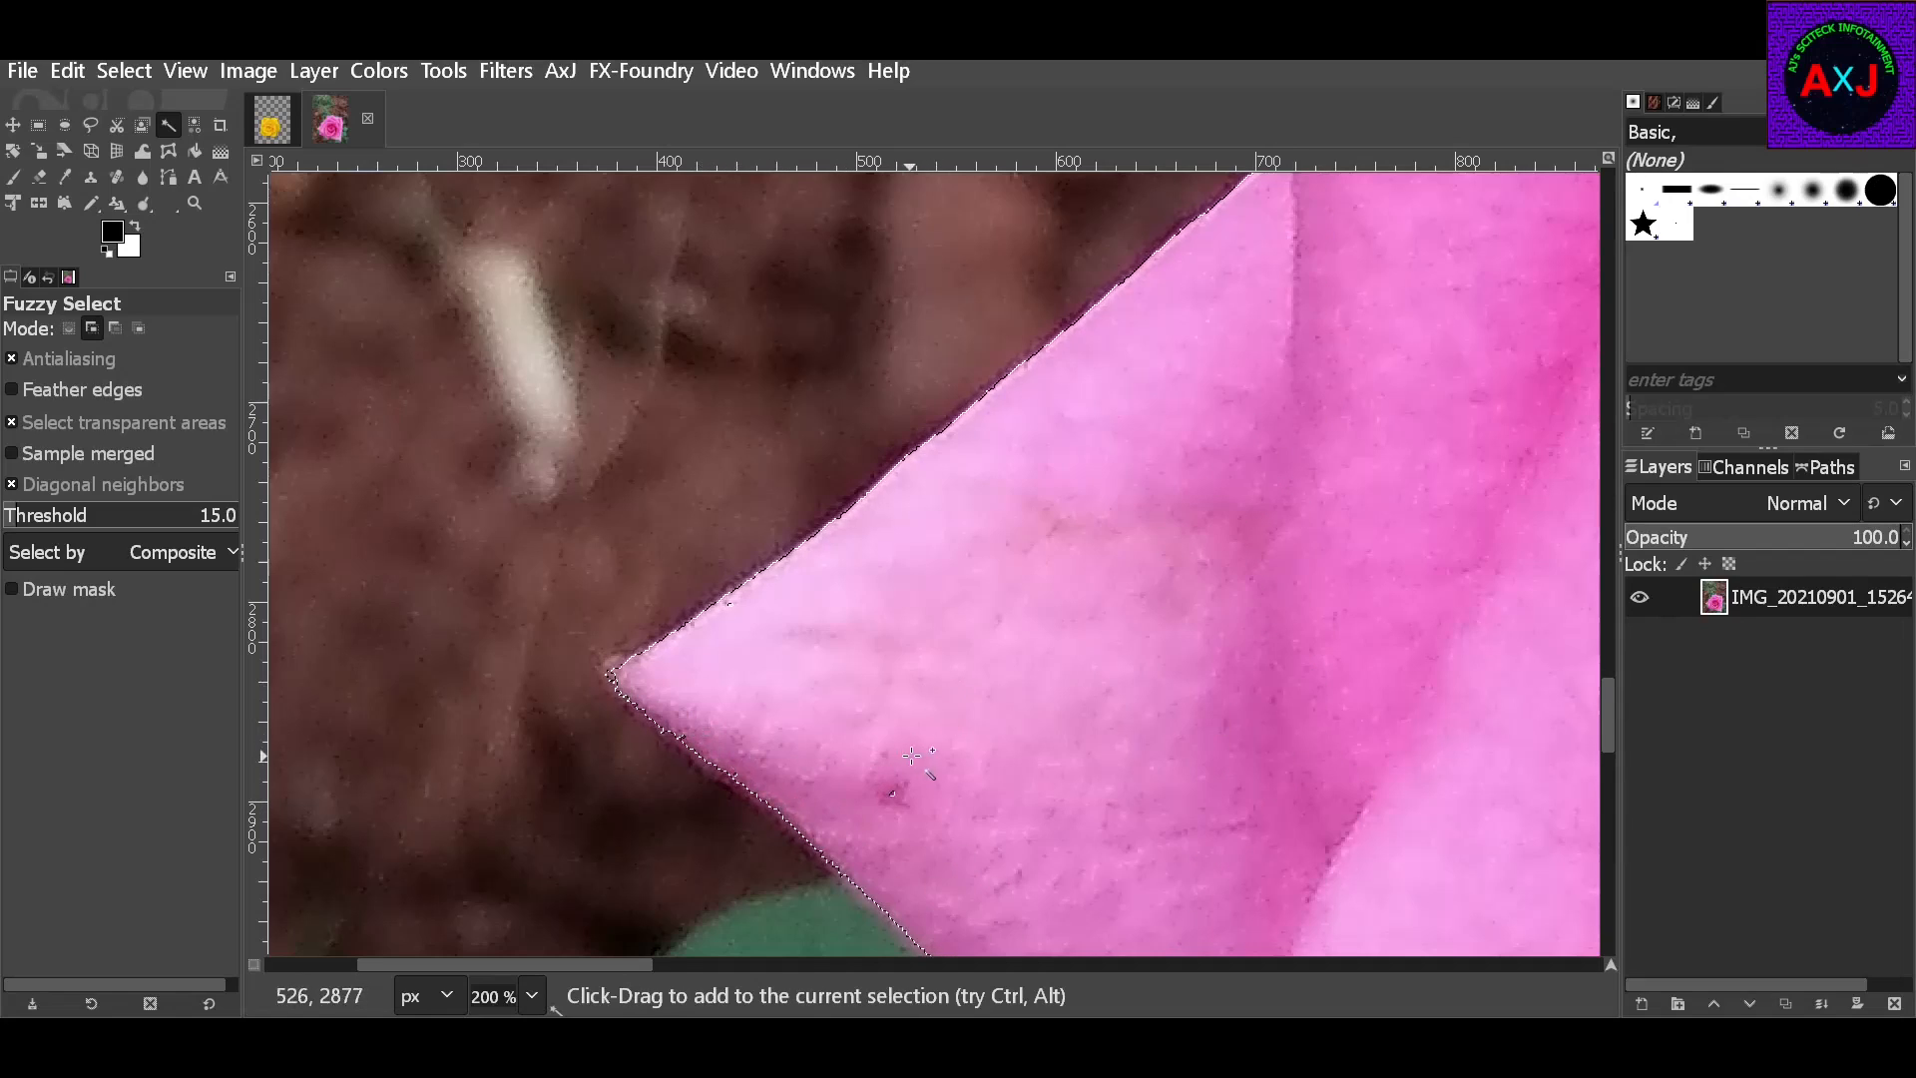
pyautogui.moveTo(904, 801); pyautogui.dragTo(894, 782)
# Add the unselected dark fold at the petal corner above the leftmost tip to the selection
pyautogui.scroll(-3, 829, 738)
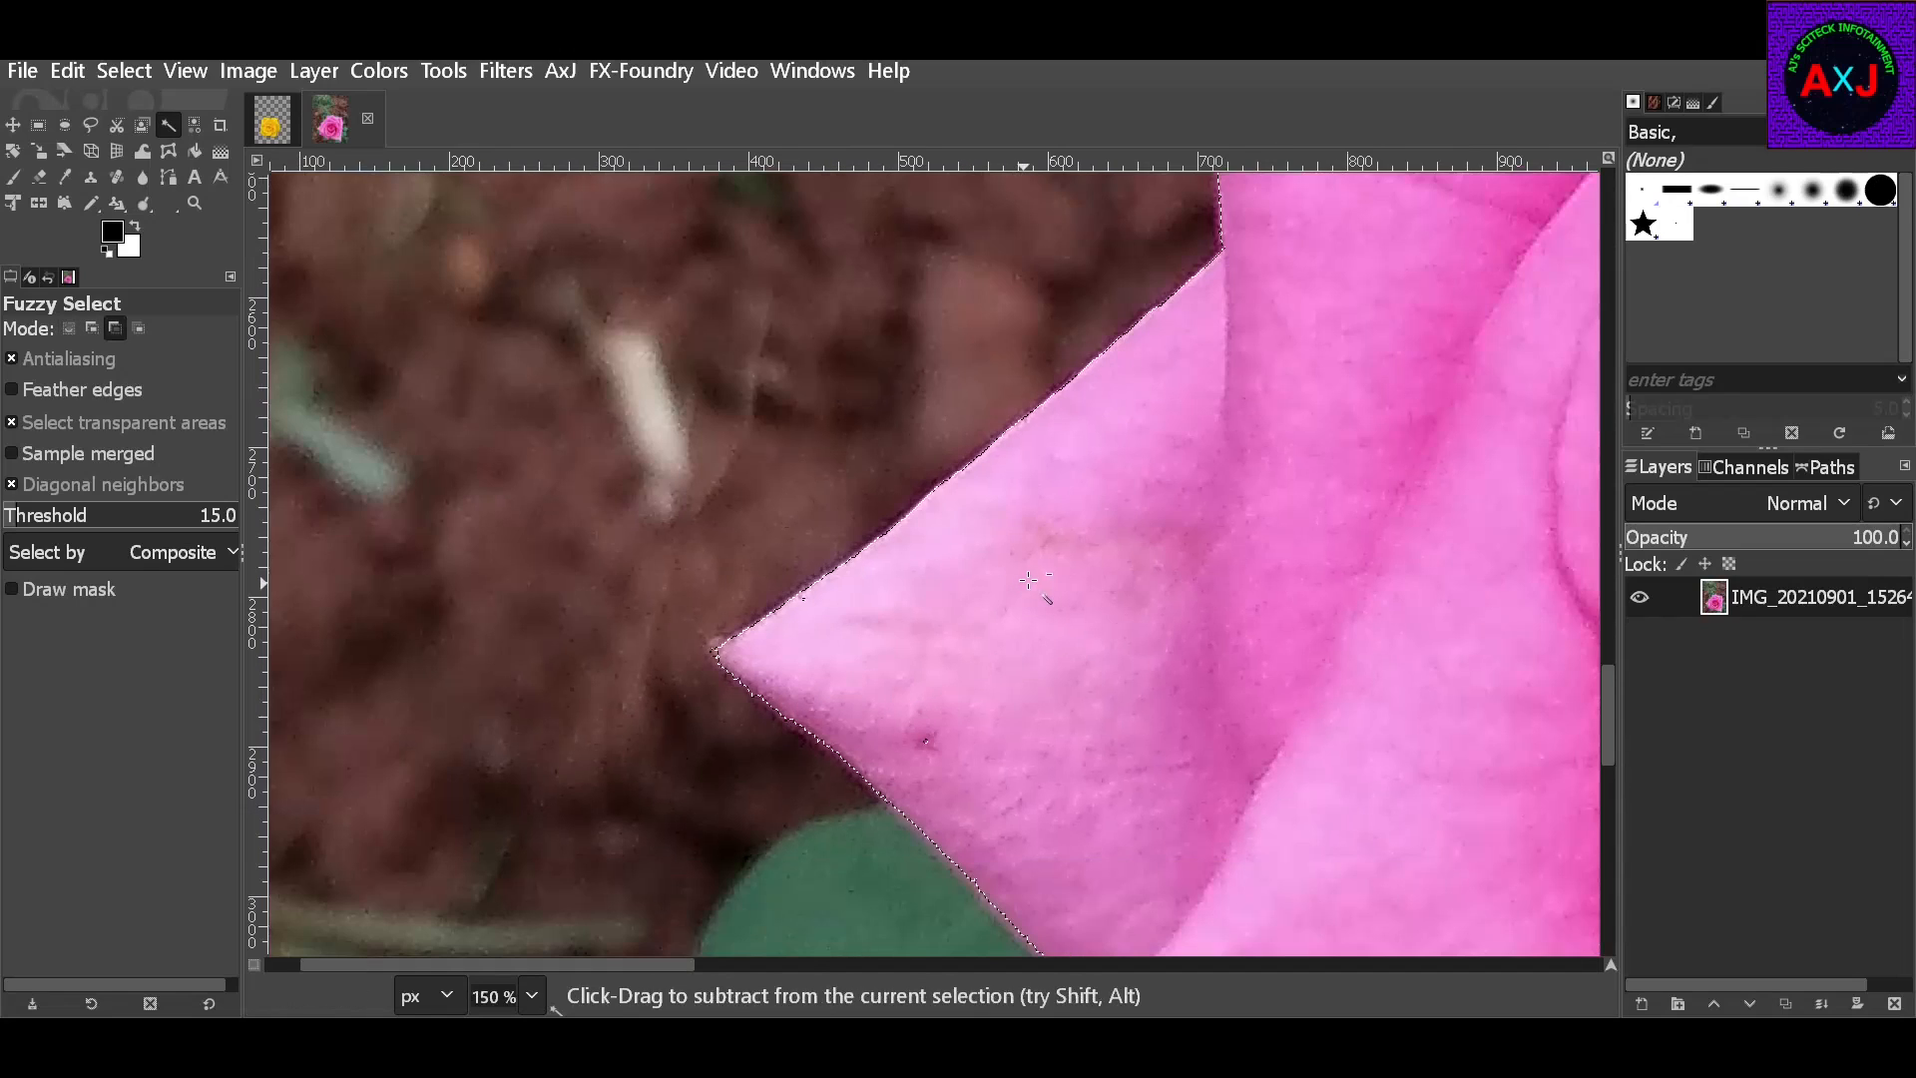
pyautogui.scroll(4, 1276, 354)
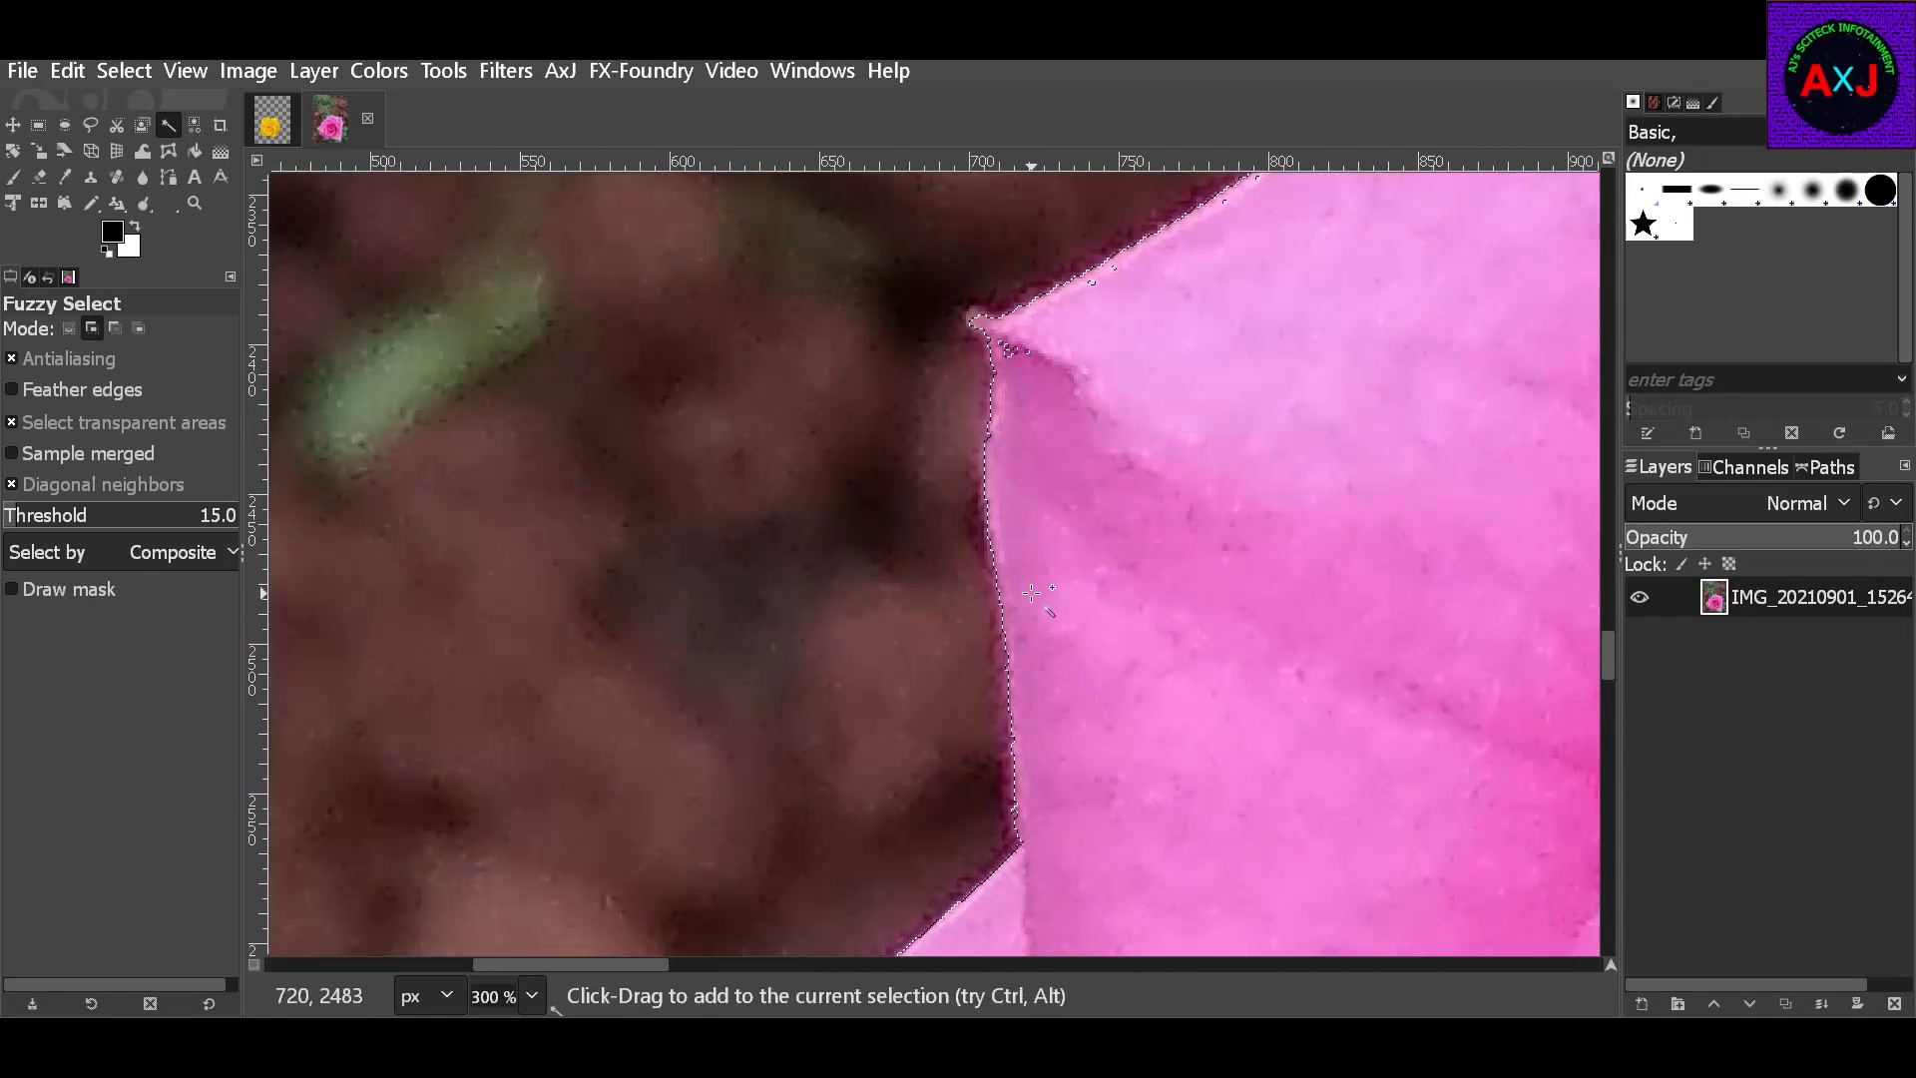
pyautogui.click(1029, 347)
# Add the unselected dark speck beside the white spot on the rose's upper-left edge to the selection
pyautogui.scroll(-2, 1095, 356)
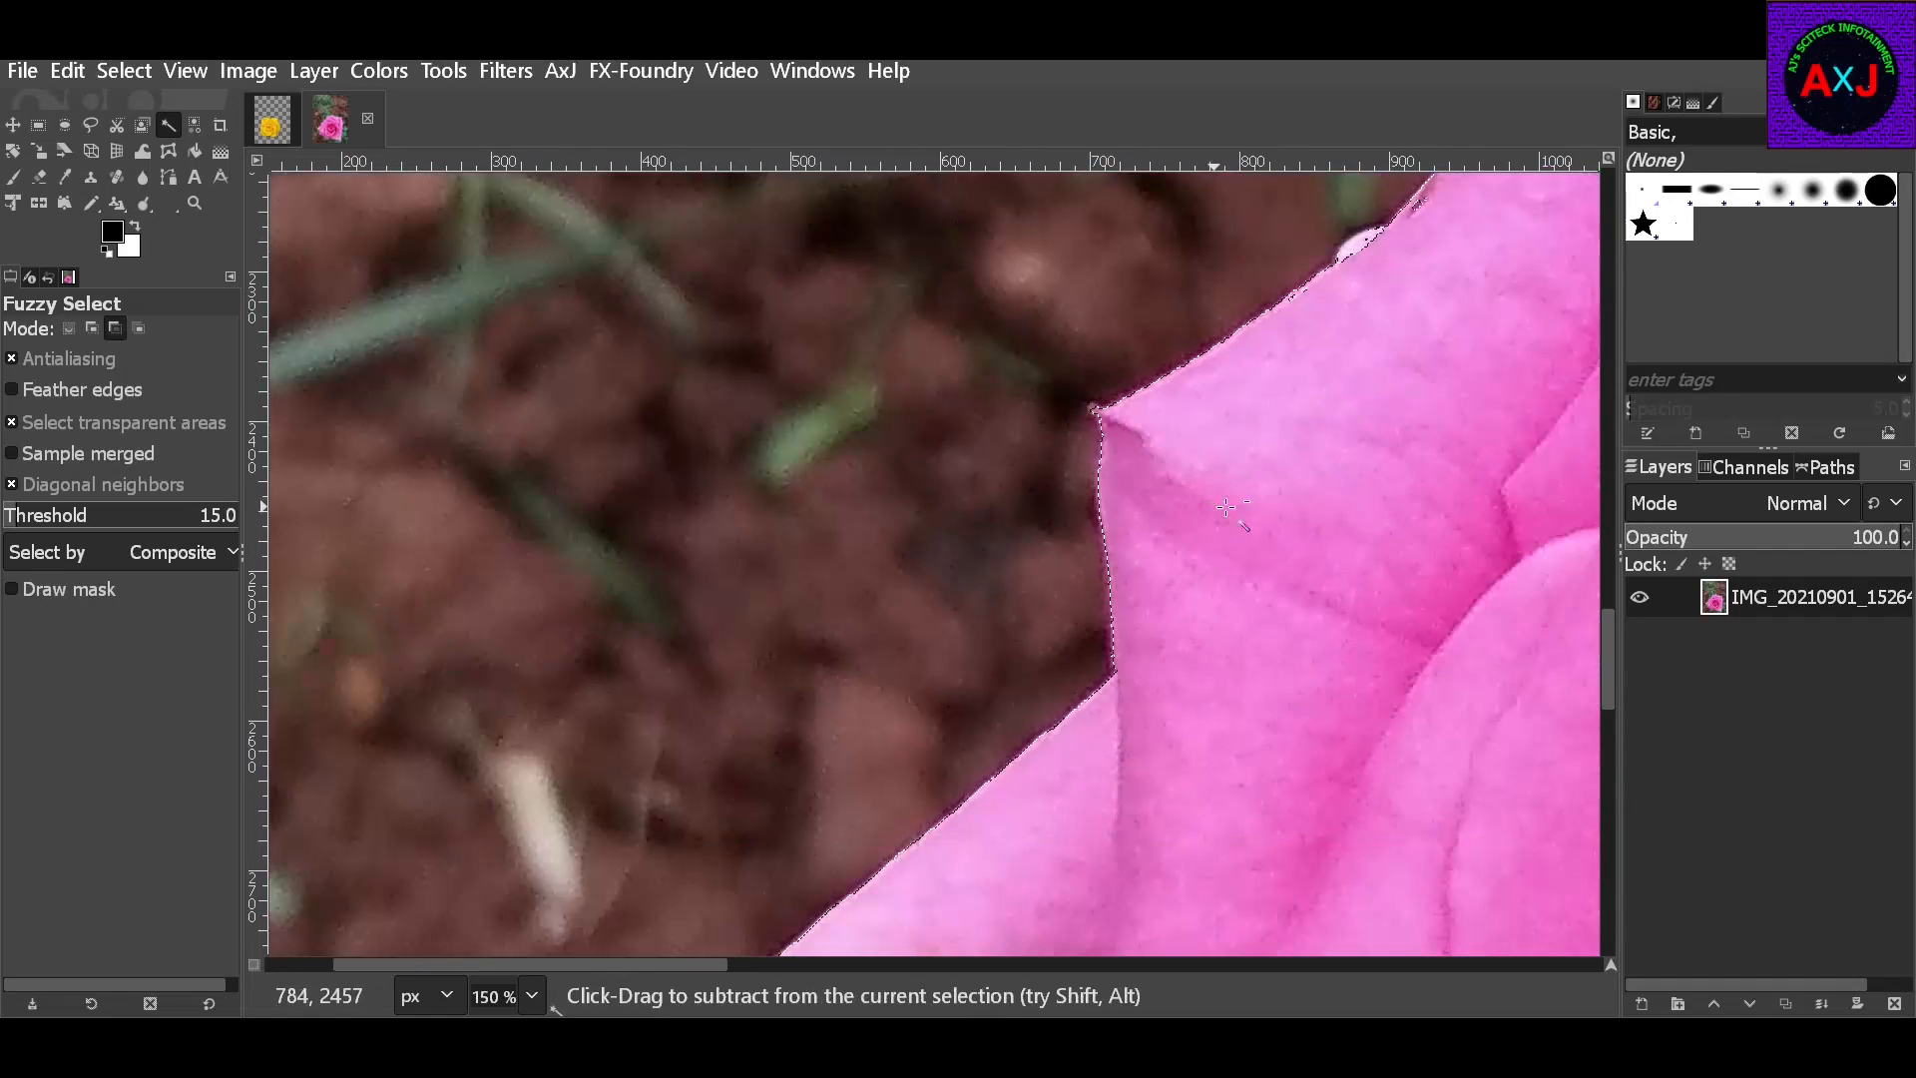
pyautogui.scroll(-2, 1440, 464)
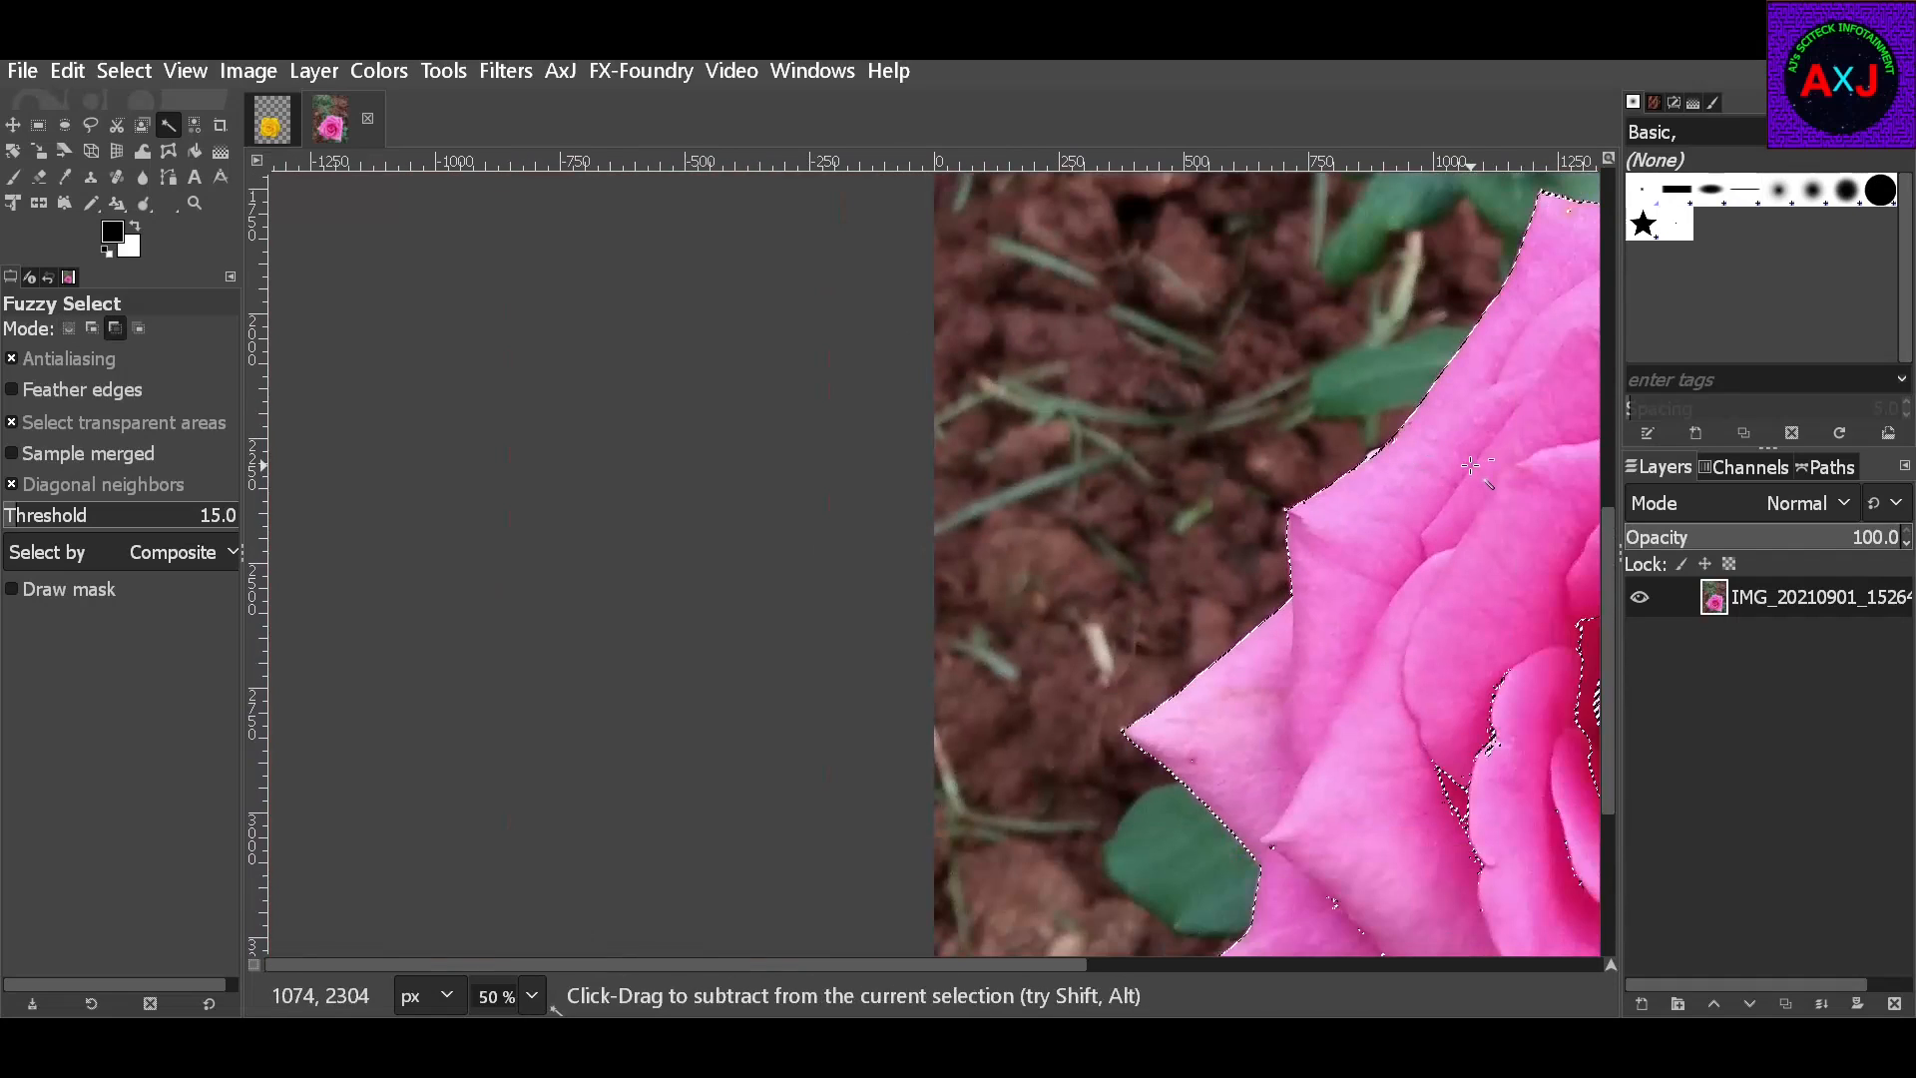
pyautogui.scroll(3, 1402, 480)
pyautogui.scroll(2, 1403, 480)
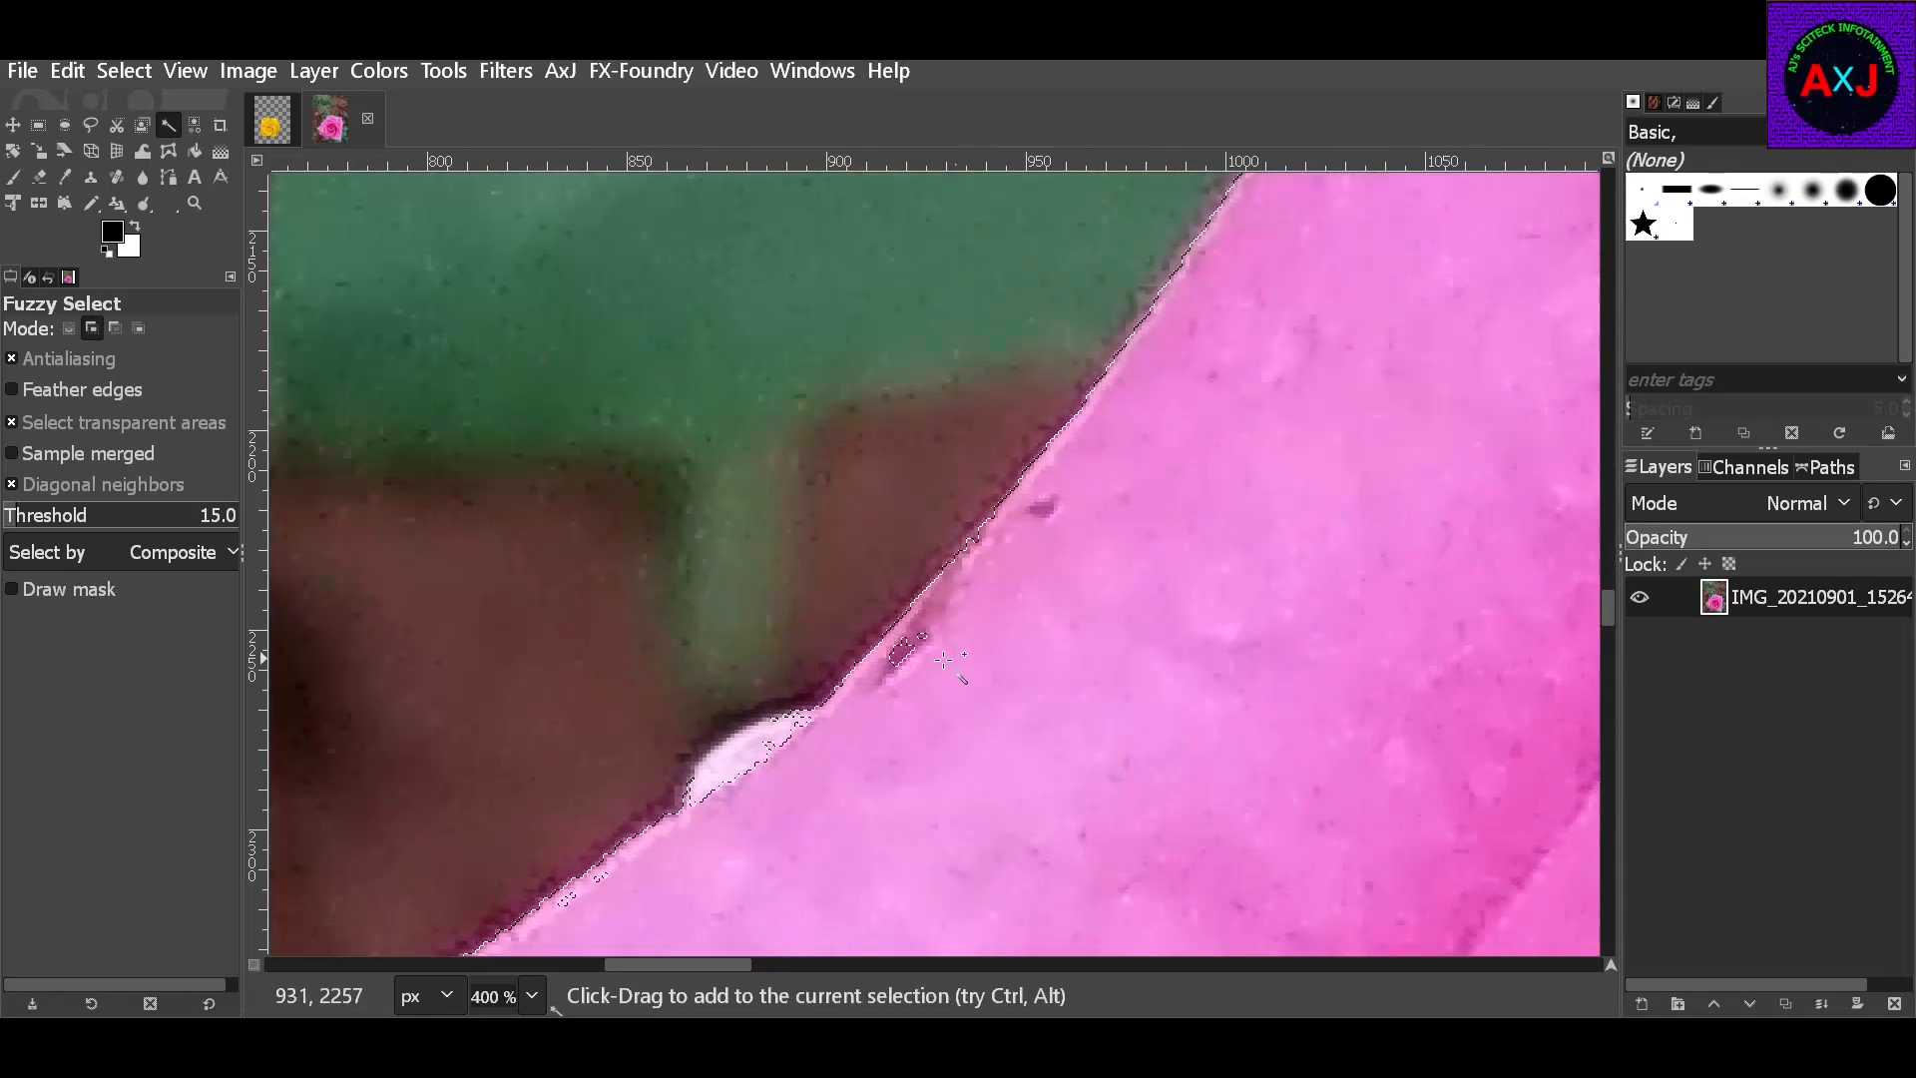
pyautogui.keyDown('shift'); pyautogui.click(912, 650); pyautogui.keyUp('shift')
# Add the unselected edge pixels near the orange blemish on the rose's upper-left petal corner to the selection
pyautogui.scroll(5, 1398, 431)
pyautogui.scroll(-3, 1425, 424)
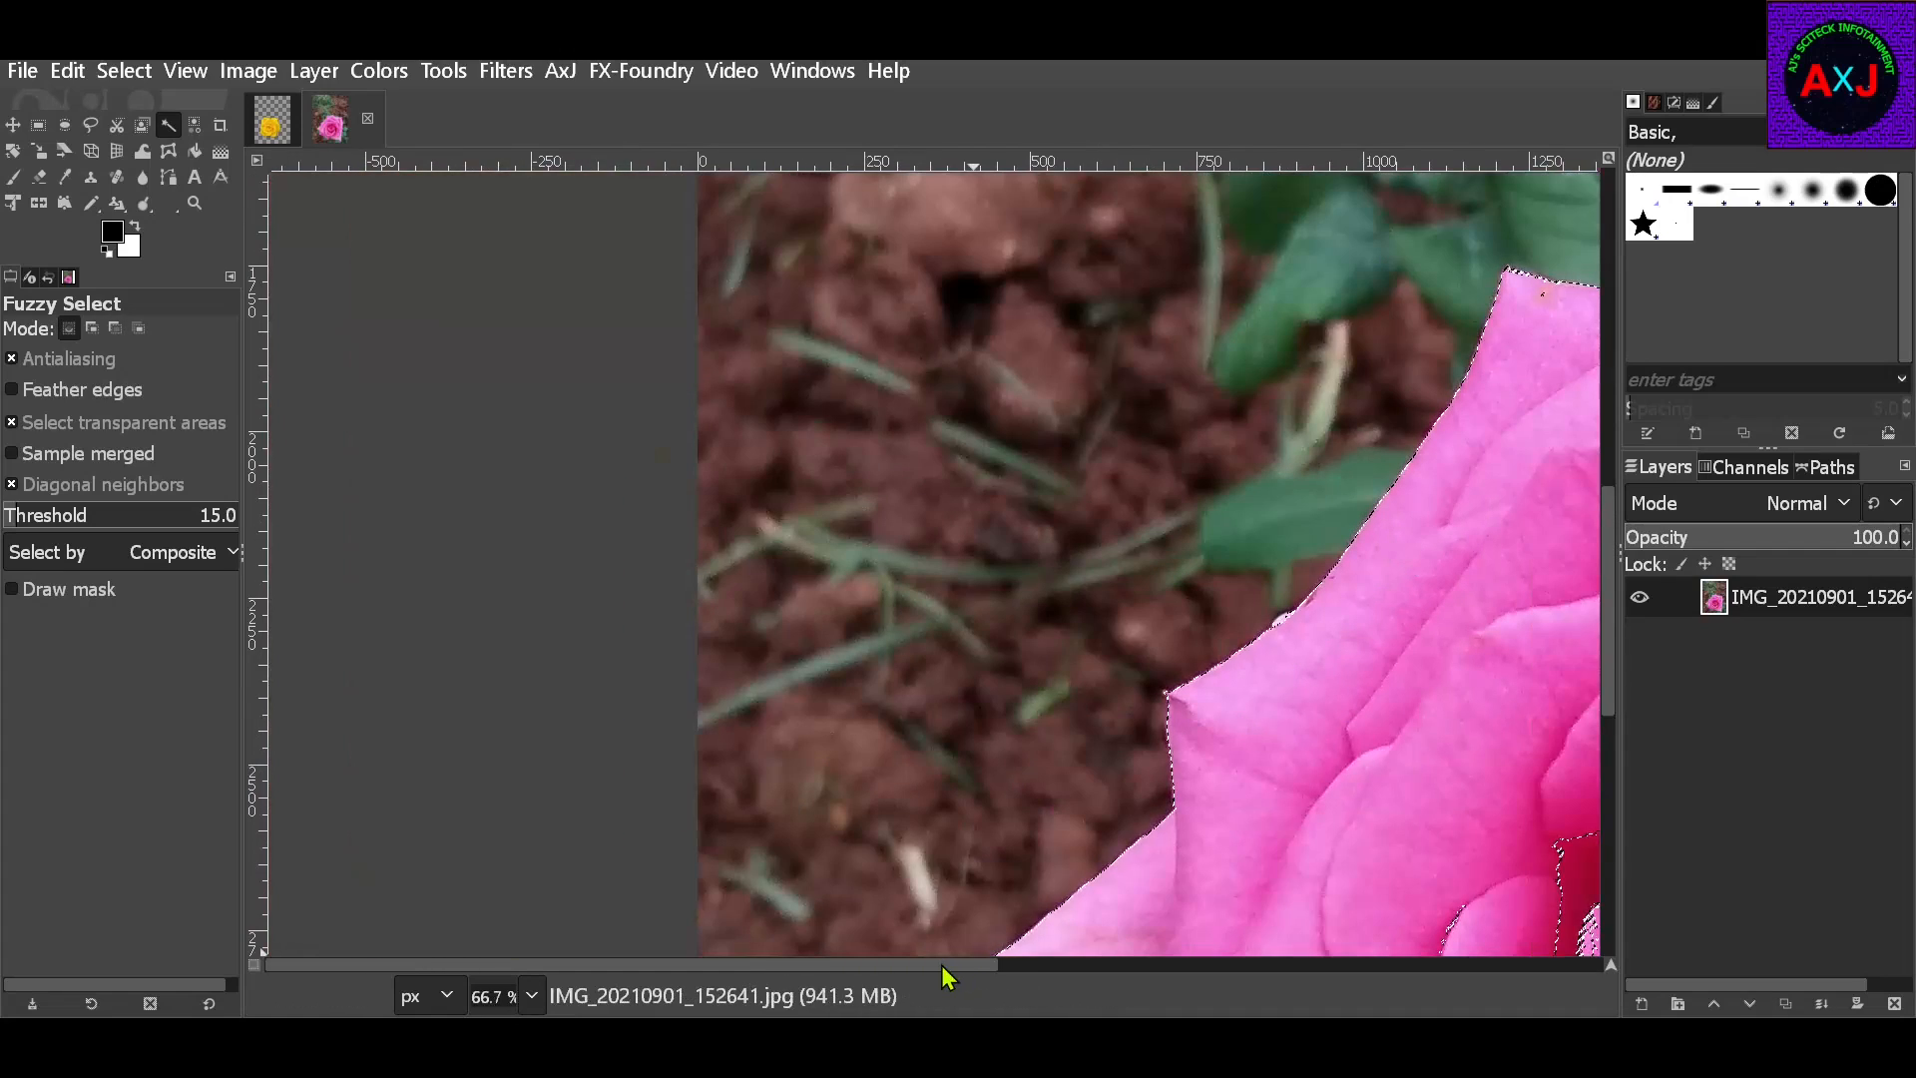
pyautogui.moveTo(942, 966); pyautogui.dragTo(1018, 968)
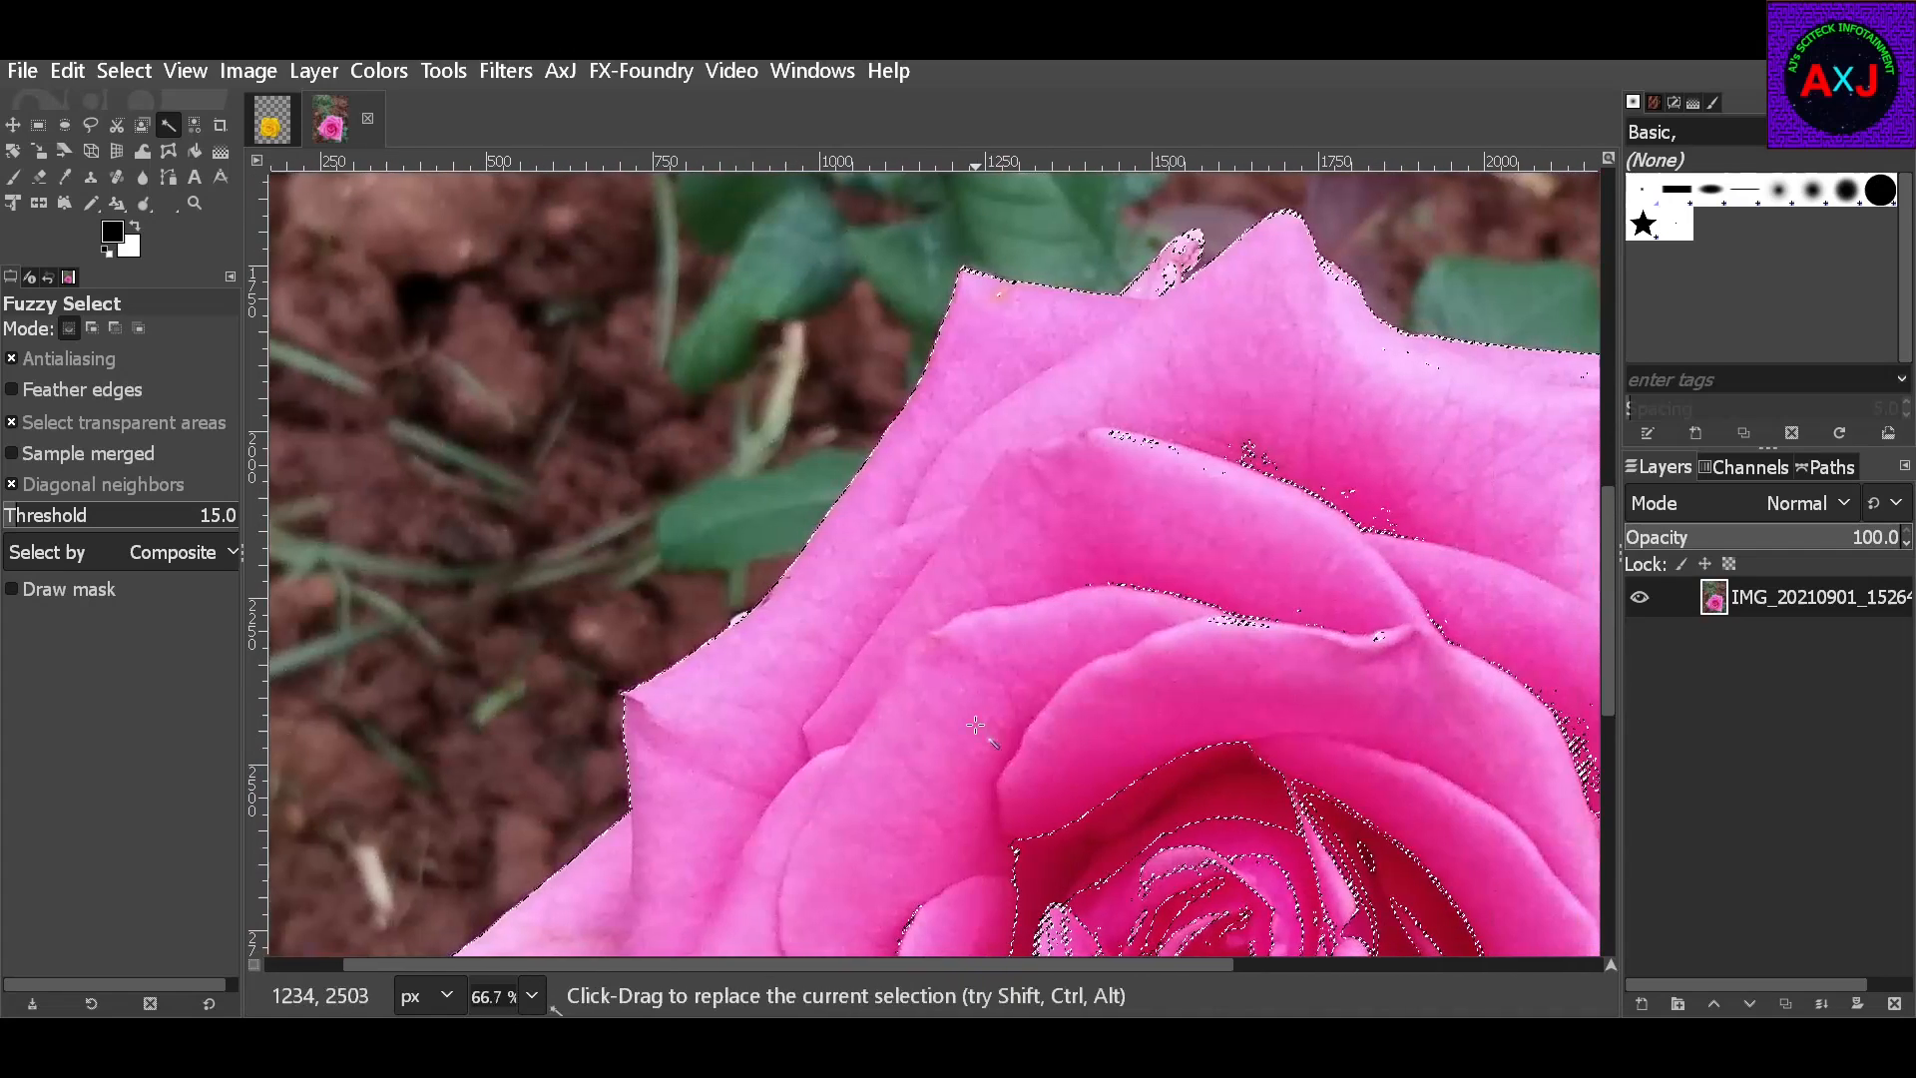
pyautogui.scroll(1, 1048, 378)
pyautogui.scroll(5, 1057, 496)
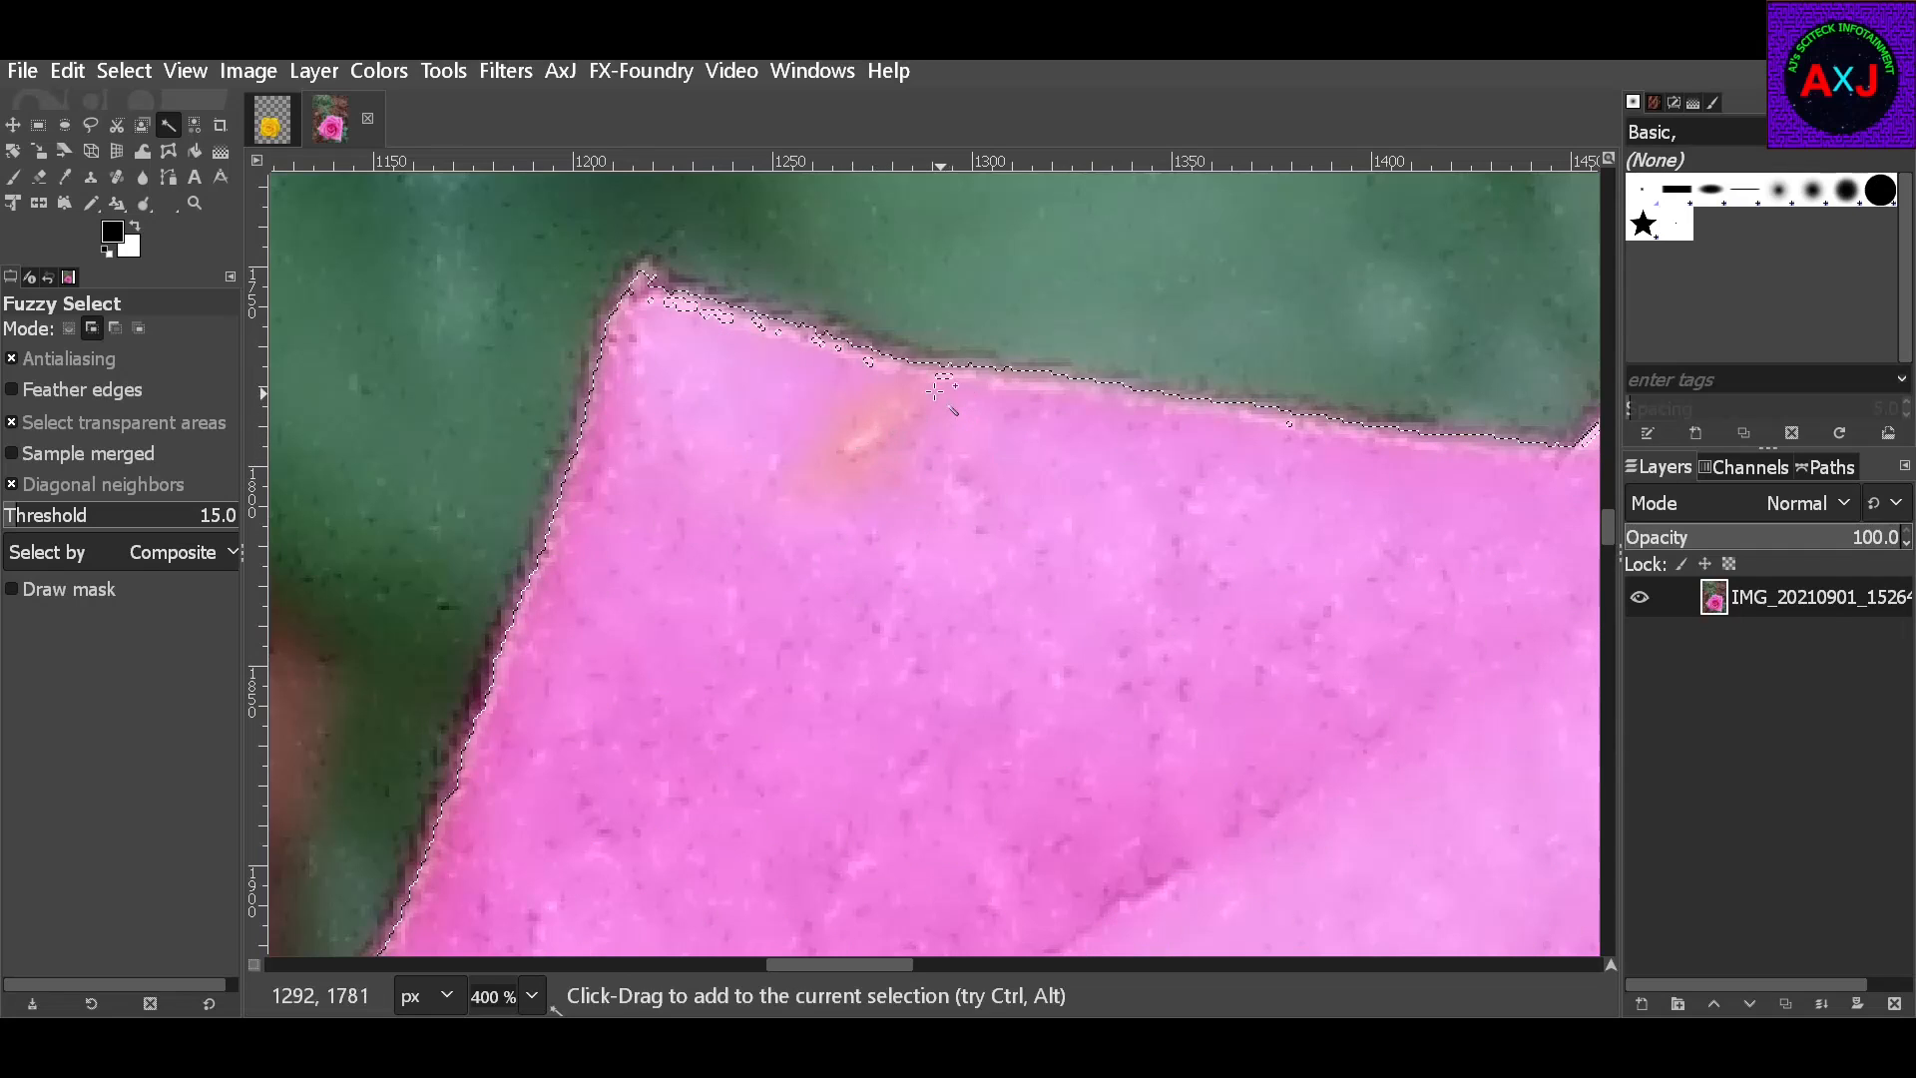
pyautogui.moveTo(950, 385); pyautogui.dragTo(931, 388)
pyautogui.moveTo(776, 334); pyautogui.dragTo(714, 318)
pyautogui.scroll(-3, 1091, 572)
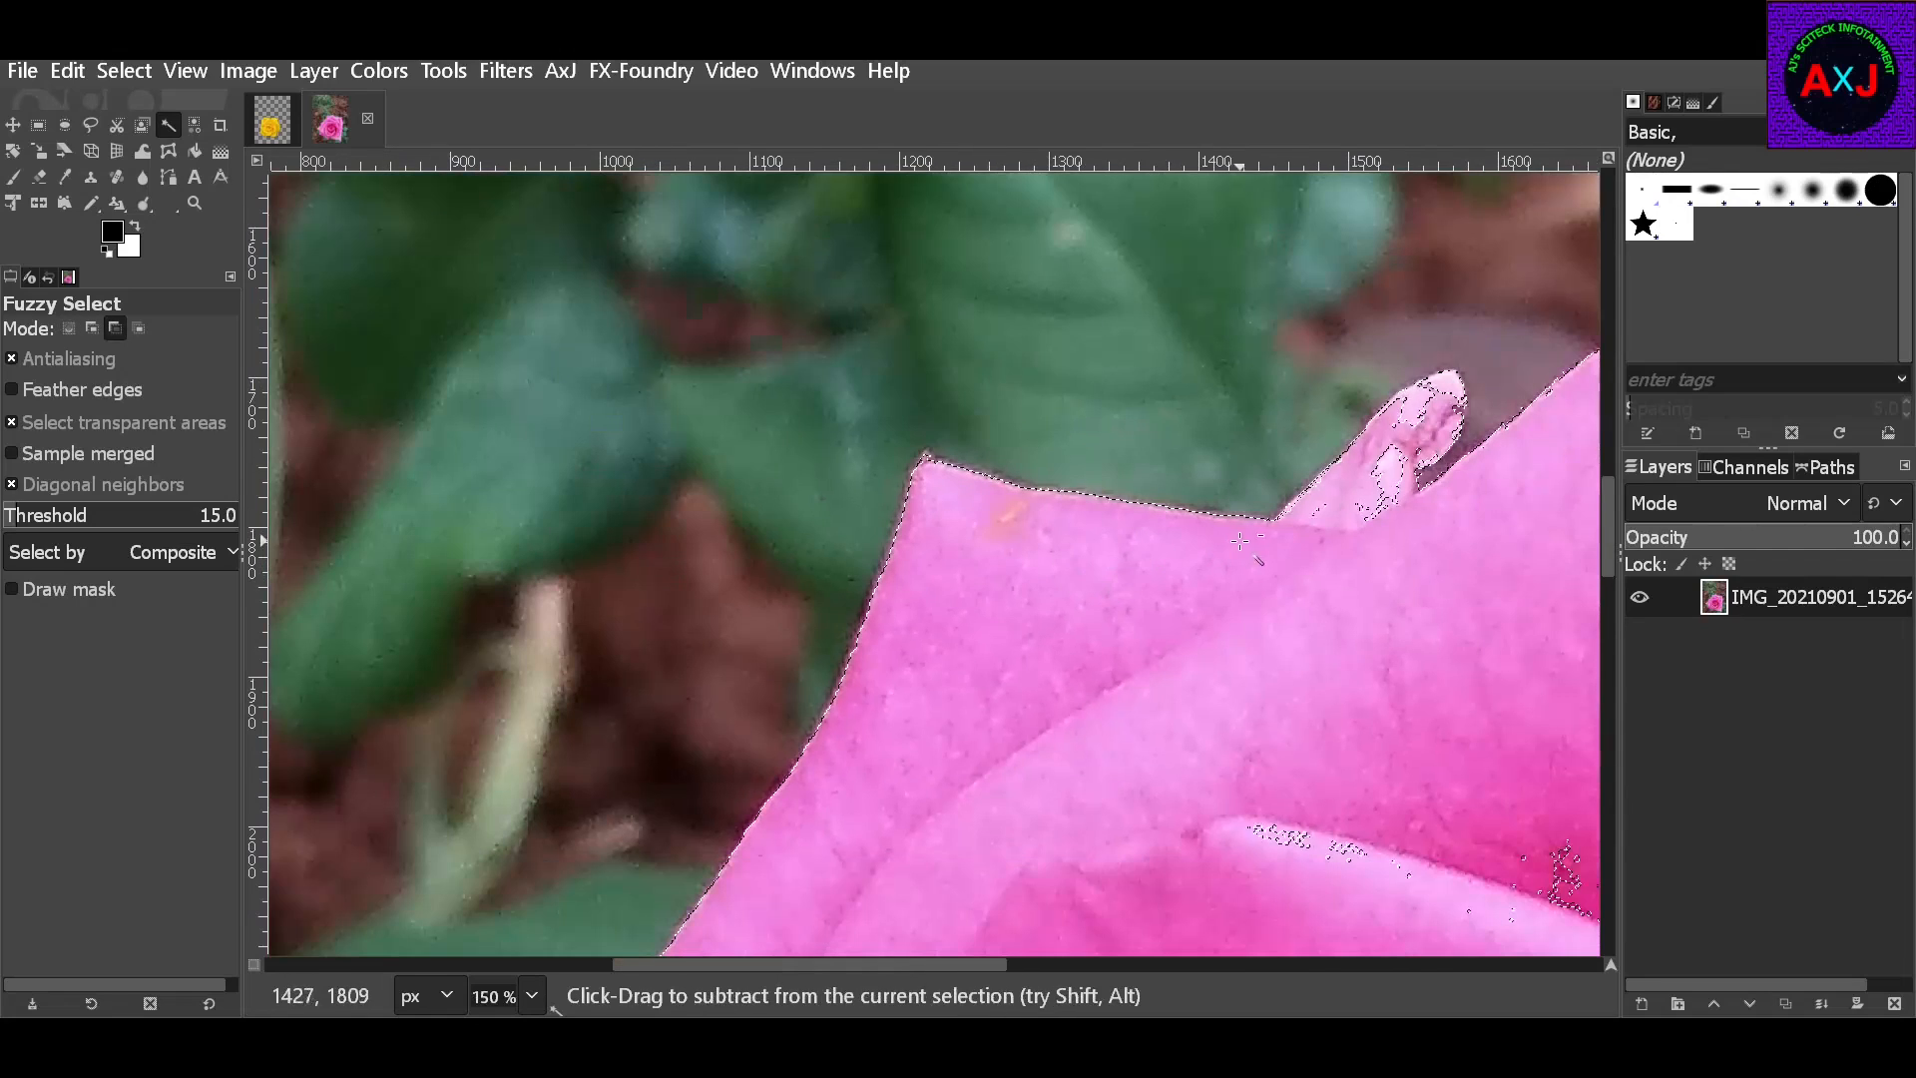
# Add the unselected light patches and dark crease on the curled petal tip at the rose's upper edge to the selection
pyautogui.scroll(-1, 1257, 544)
pyautogui.scroll(2, 1378, 511)
pyautogui.scroll(2, 1389, 495)
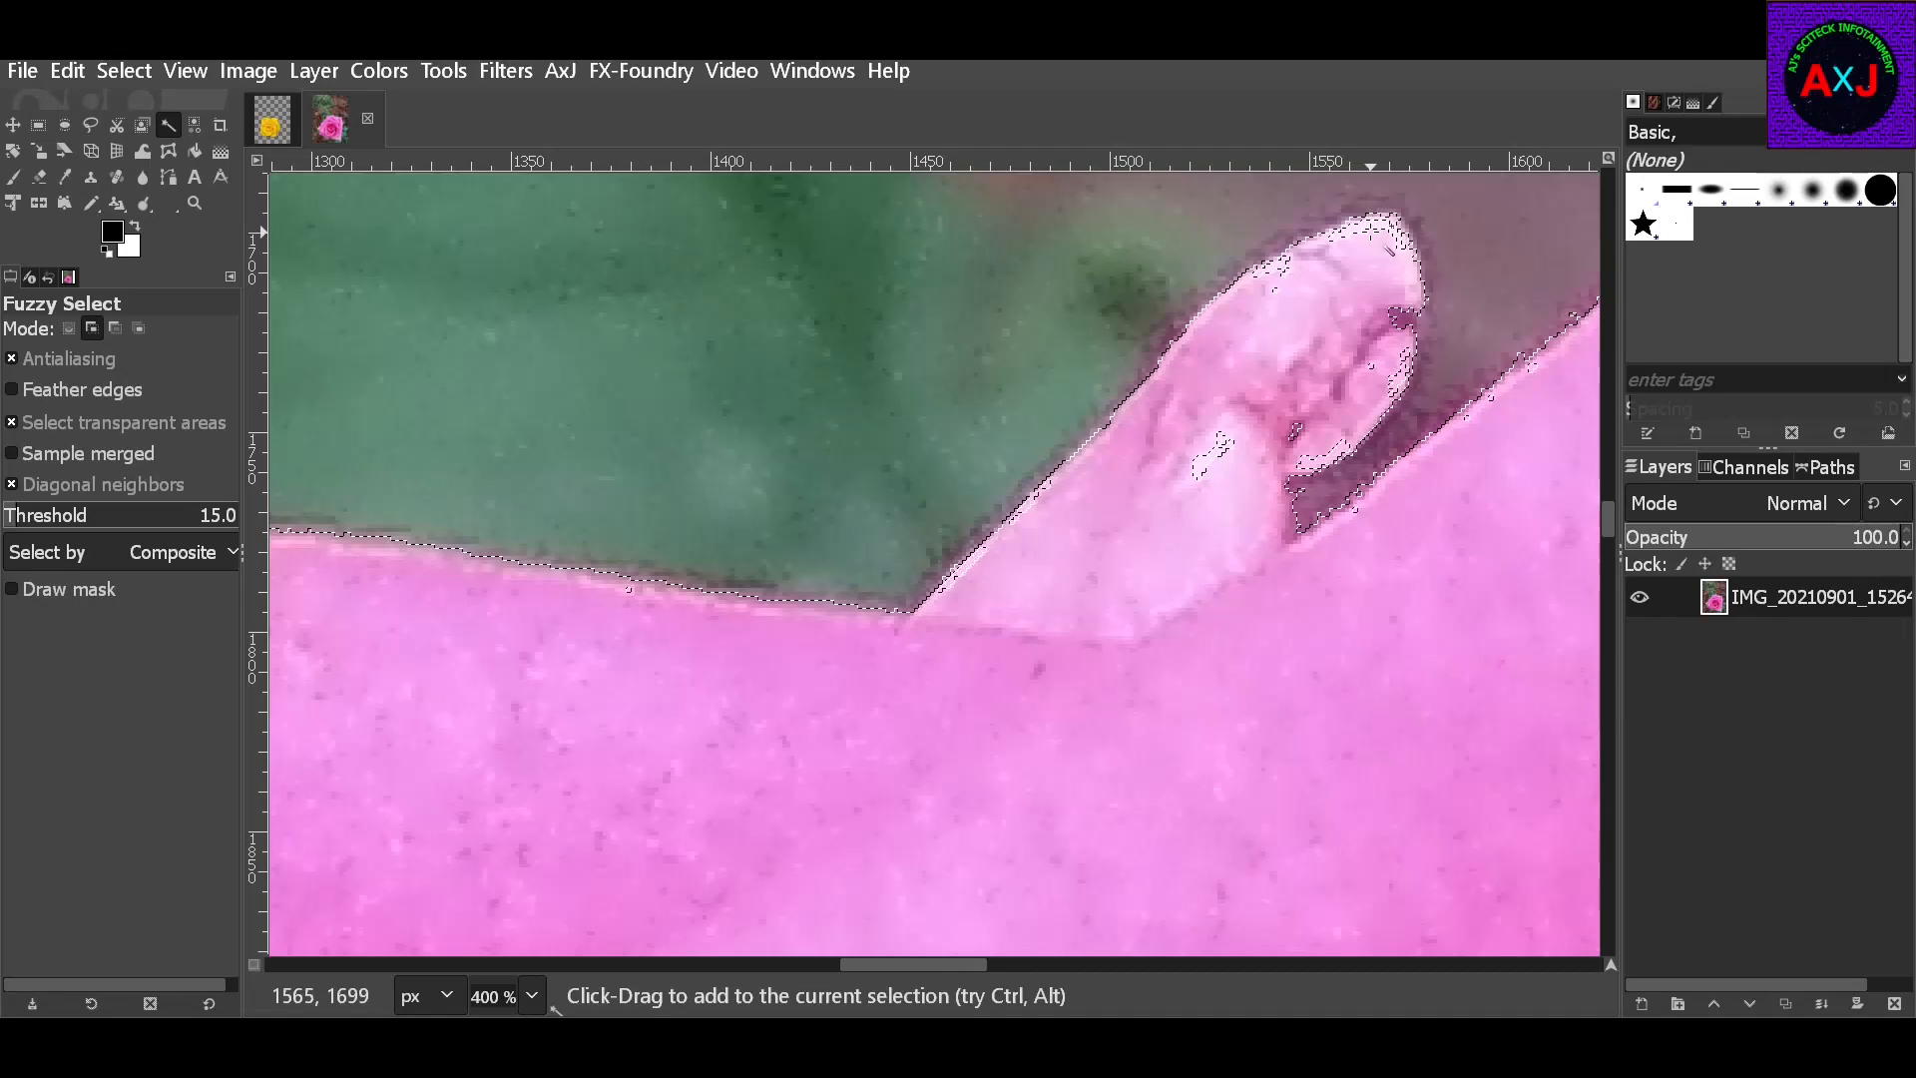
pyautogui.moveTo(1371, 229); pyautogui.dragTo(1291, 317)
pyautogui.click(1222, 444)
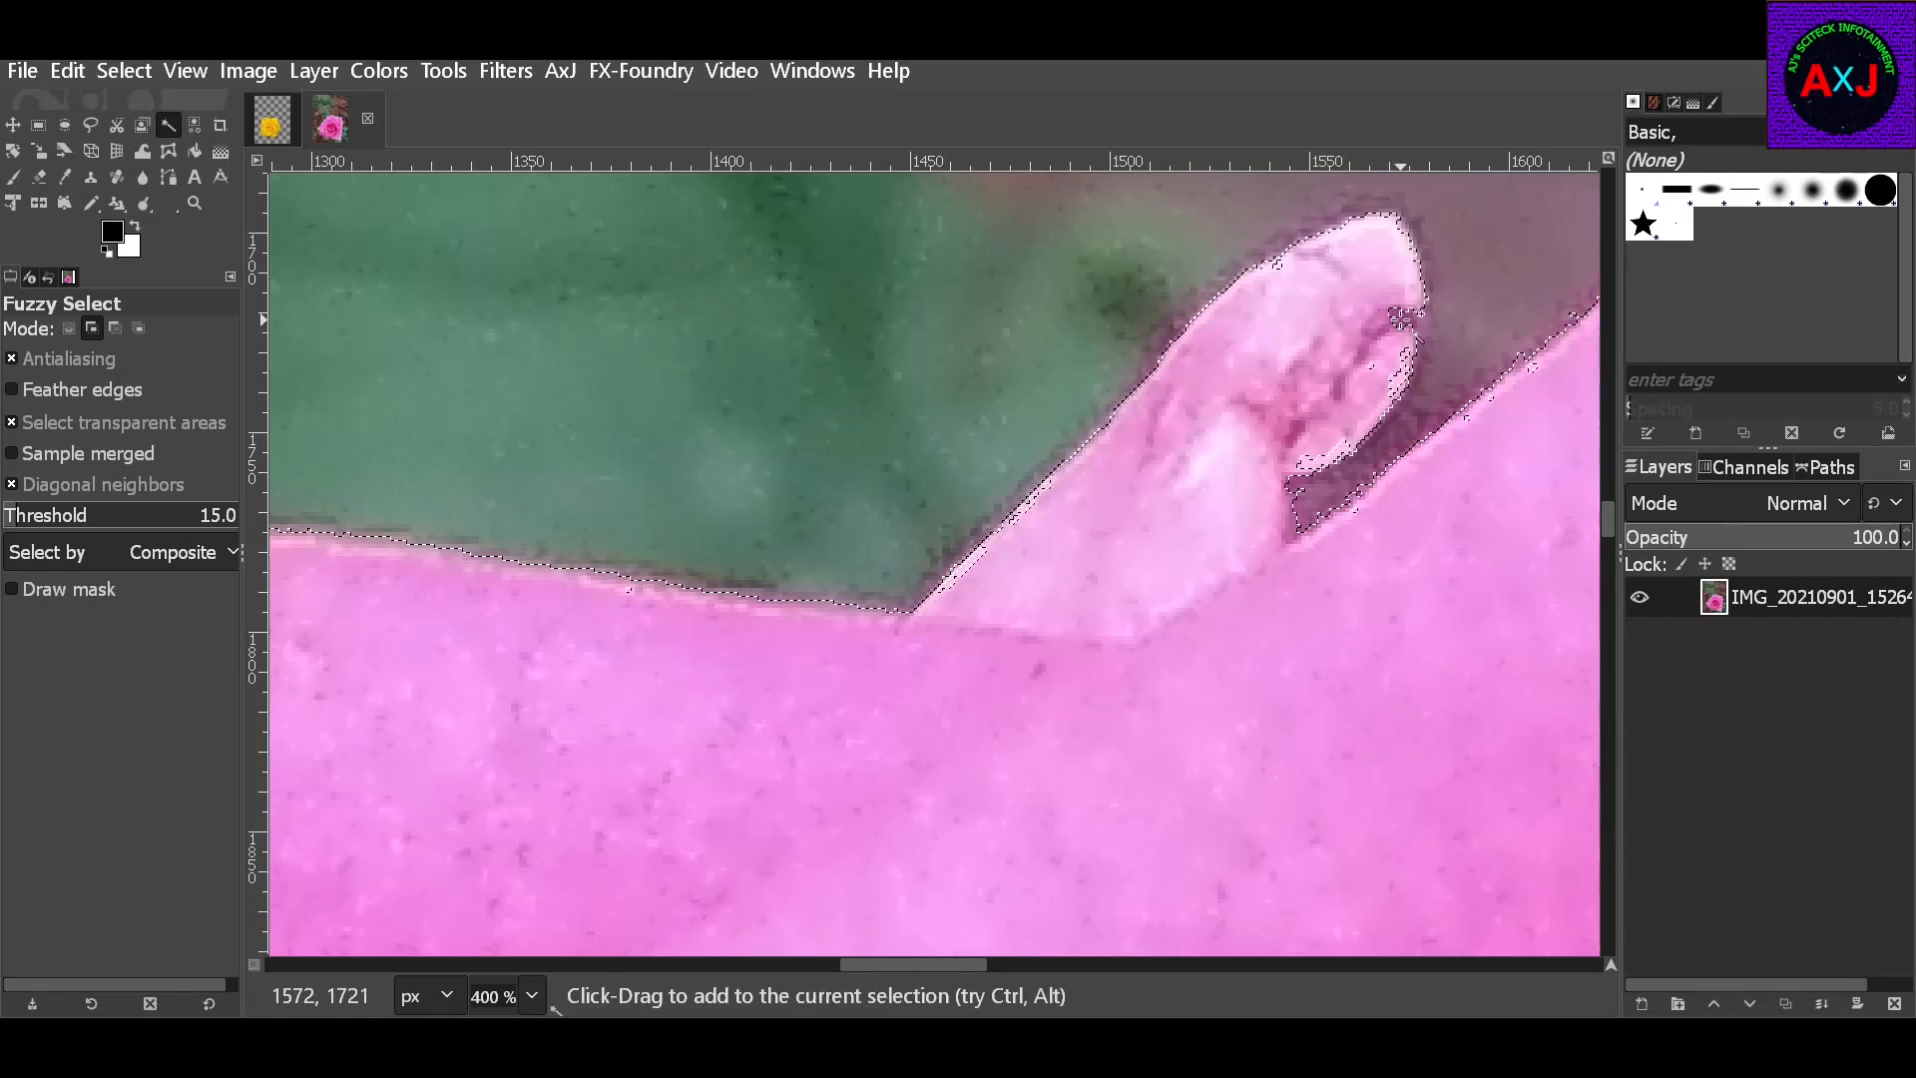
pyautogui.moveTo(1396, 300); pyautogui.dragTo(1394, 330)
# Add the unselected edge pixels along the sloping petal edge beside the curled tip to the selection
pyautogui.scroll(-3, 1322, 603)
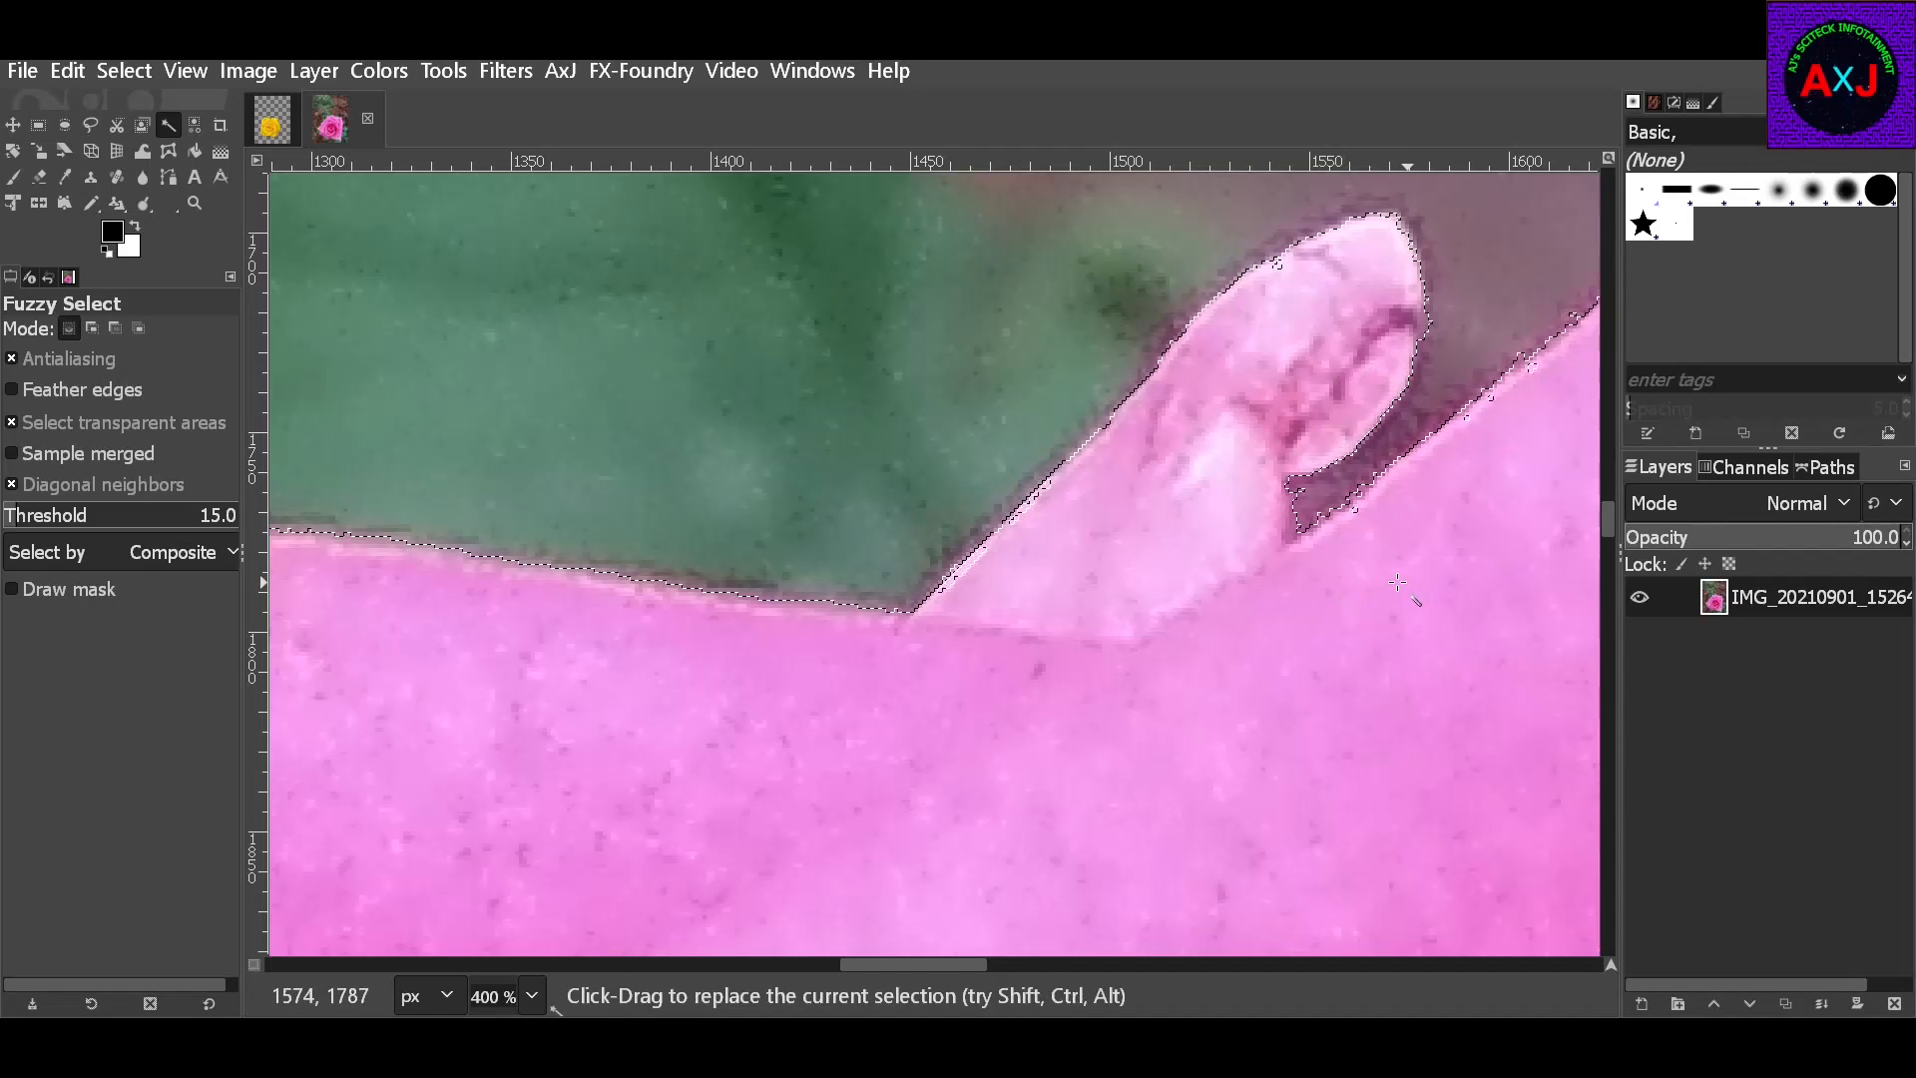
pyautogui.scroll(4, 1487, 539)
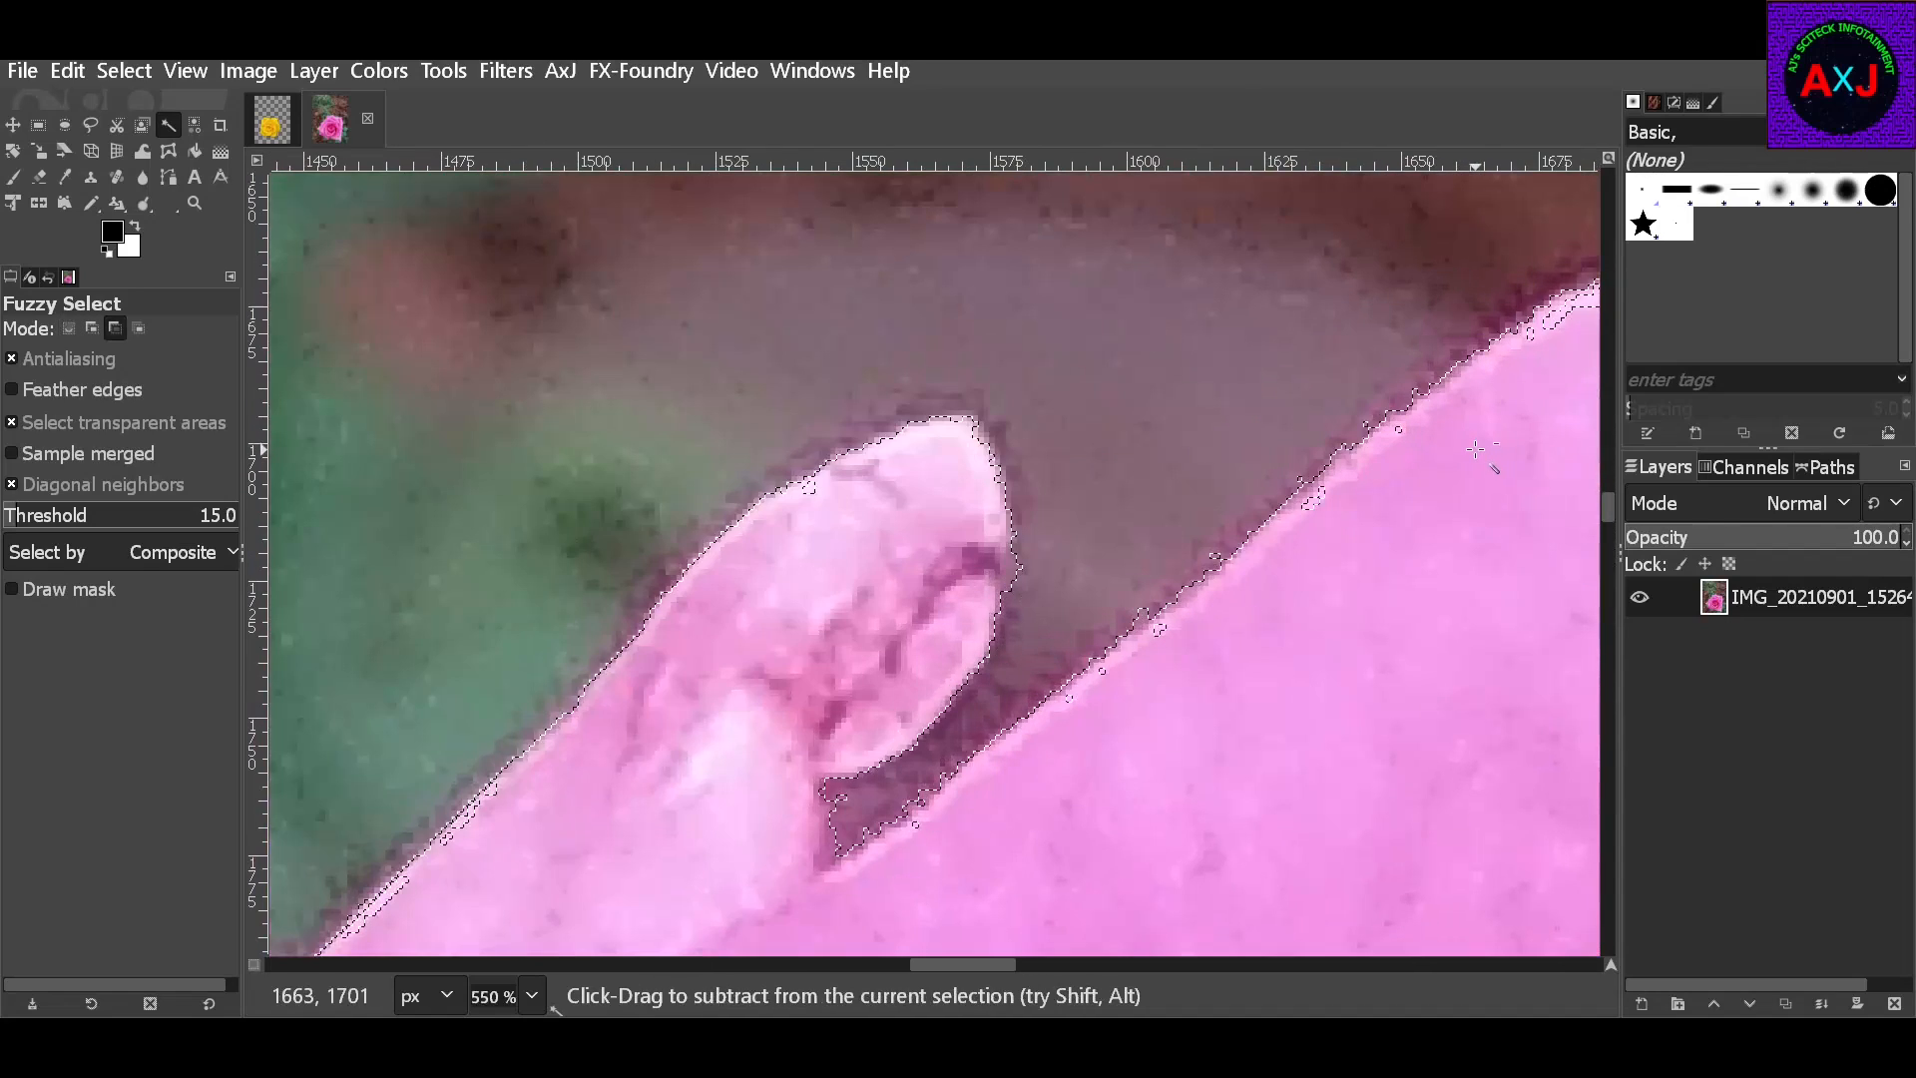
pyautogui.keyDown('shift'); pyautogui.click(1319, 499); pyautogui.keyUp('shift')
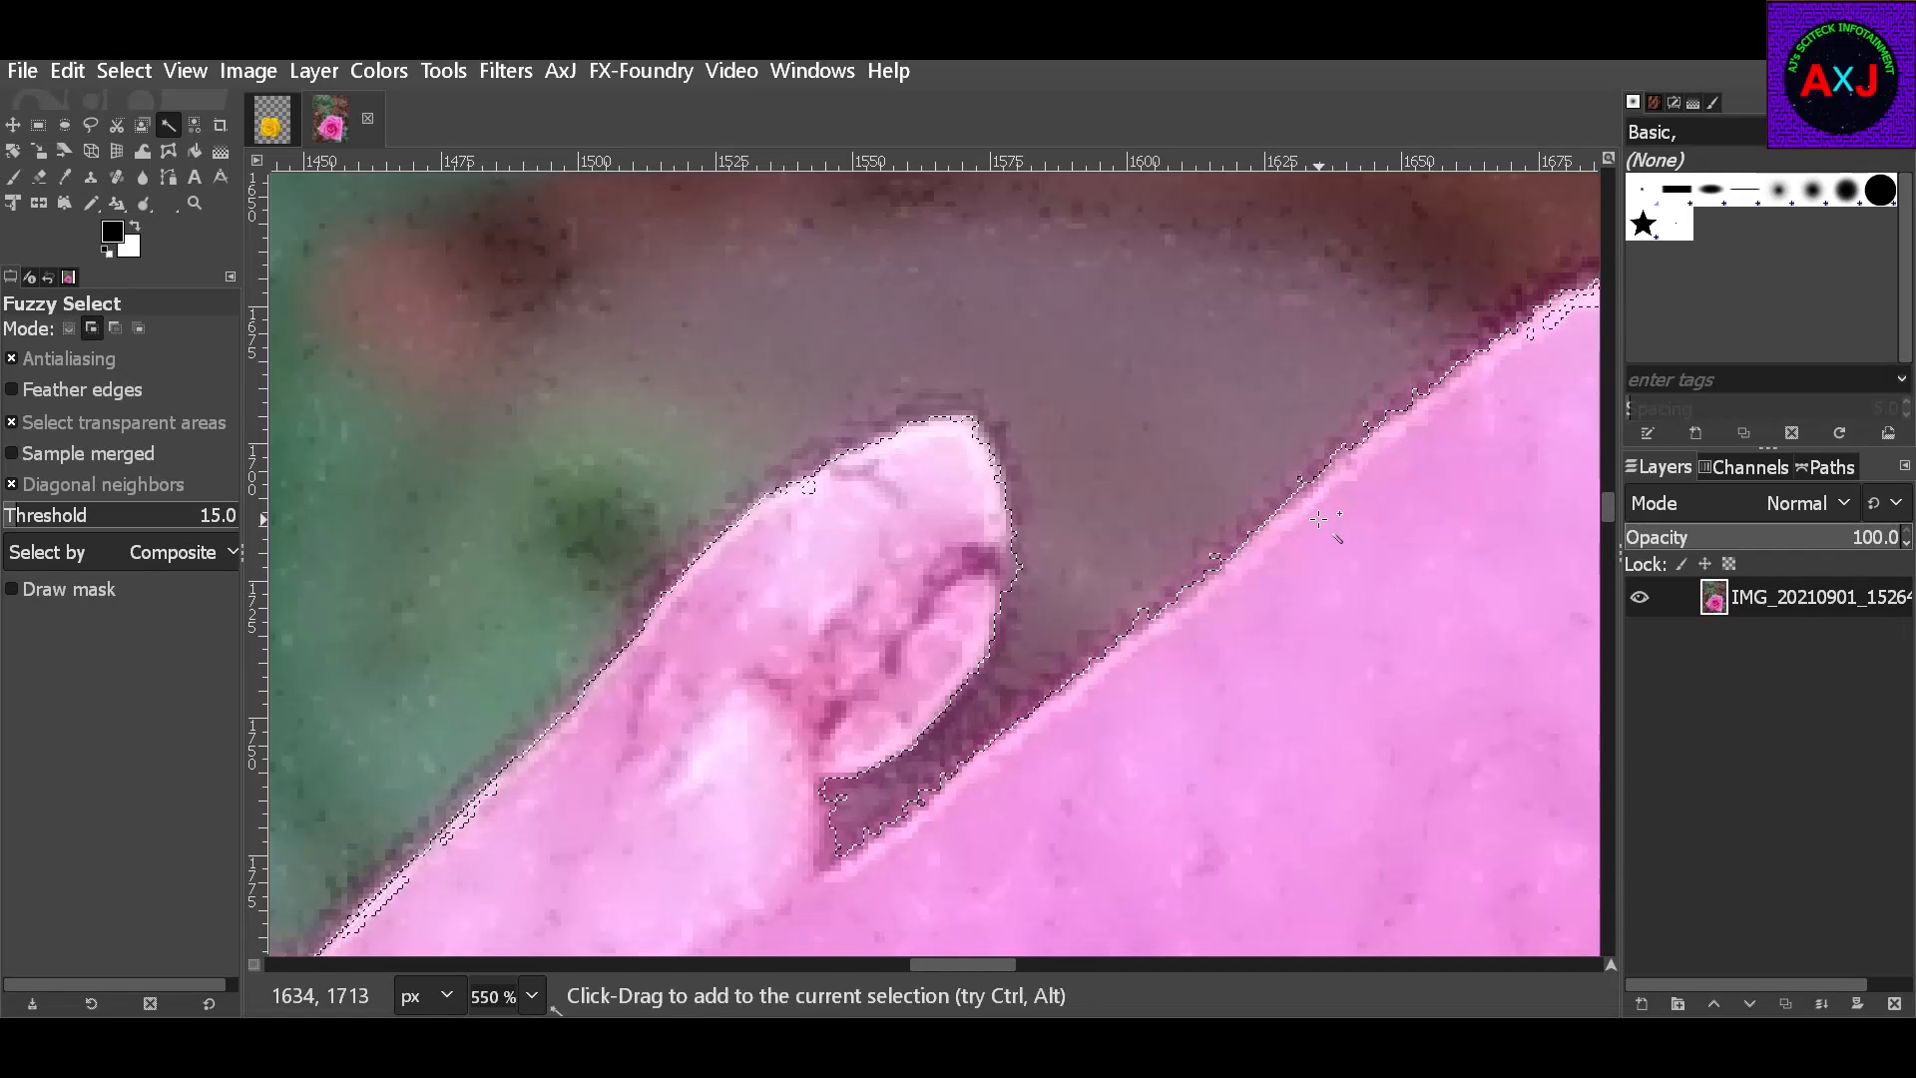
# Add the unselected light patches on the petal's right slope, just below the rose's topmost peak, to the selection
pyautogui.scroll(-4, 1226, 661)
pyautogui.scroll(2, 1475, 749)
pyautogui.scroll(1, 1479, 666)
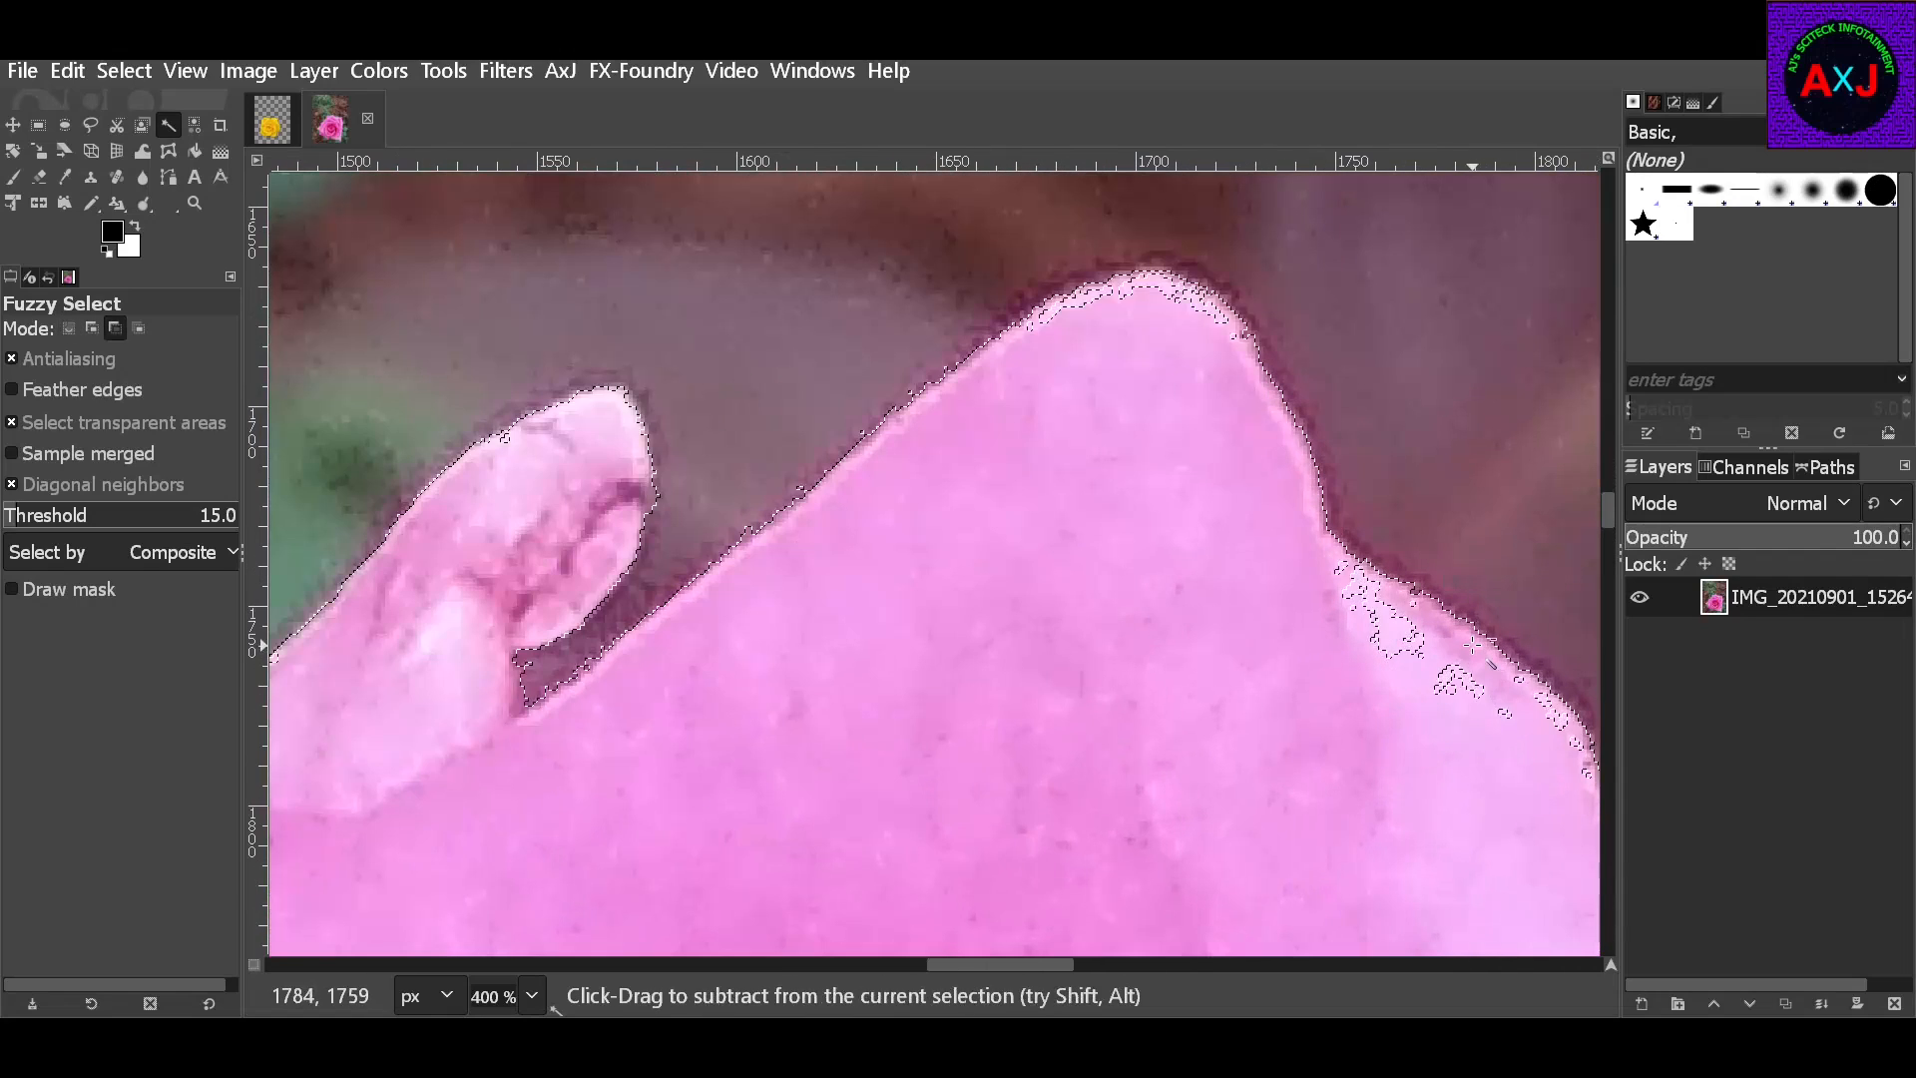
pyautogui.keyDown('shift'); pyautogui.click(1433, 679); pyautogui.keyUp('shift')
pyautogui.keyDown('shift'); pyautogui.click(1383, 640); pyautogui.keyUp('shift')
# Add the unselected light patches on the pointed petal tip at the rose's upper-right corner to the selection
pyautogui.scroll(-6, 1369, 681)
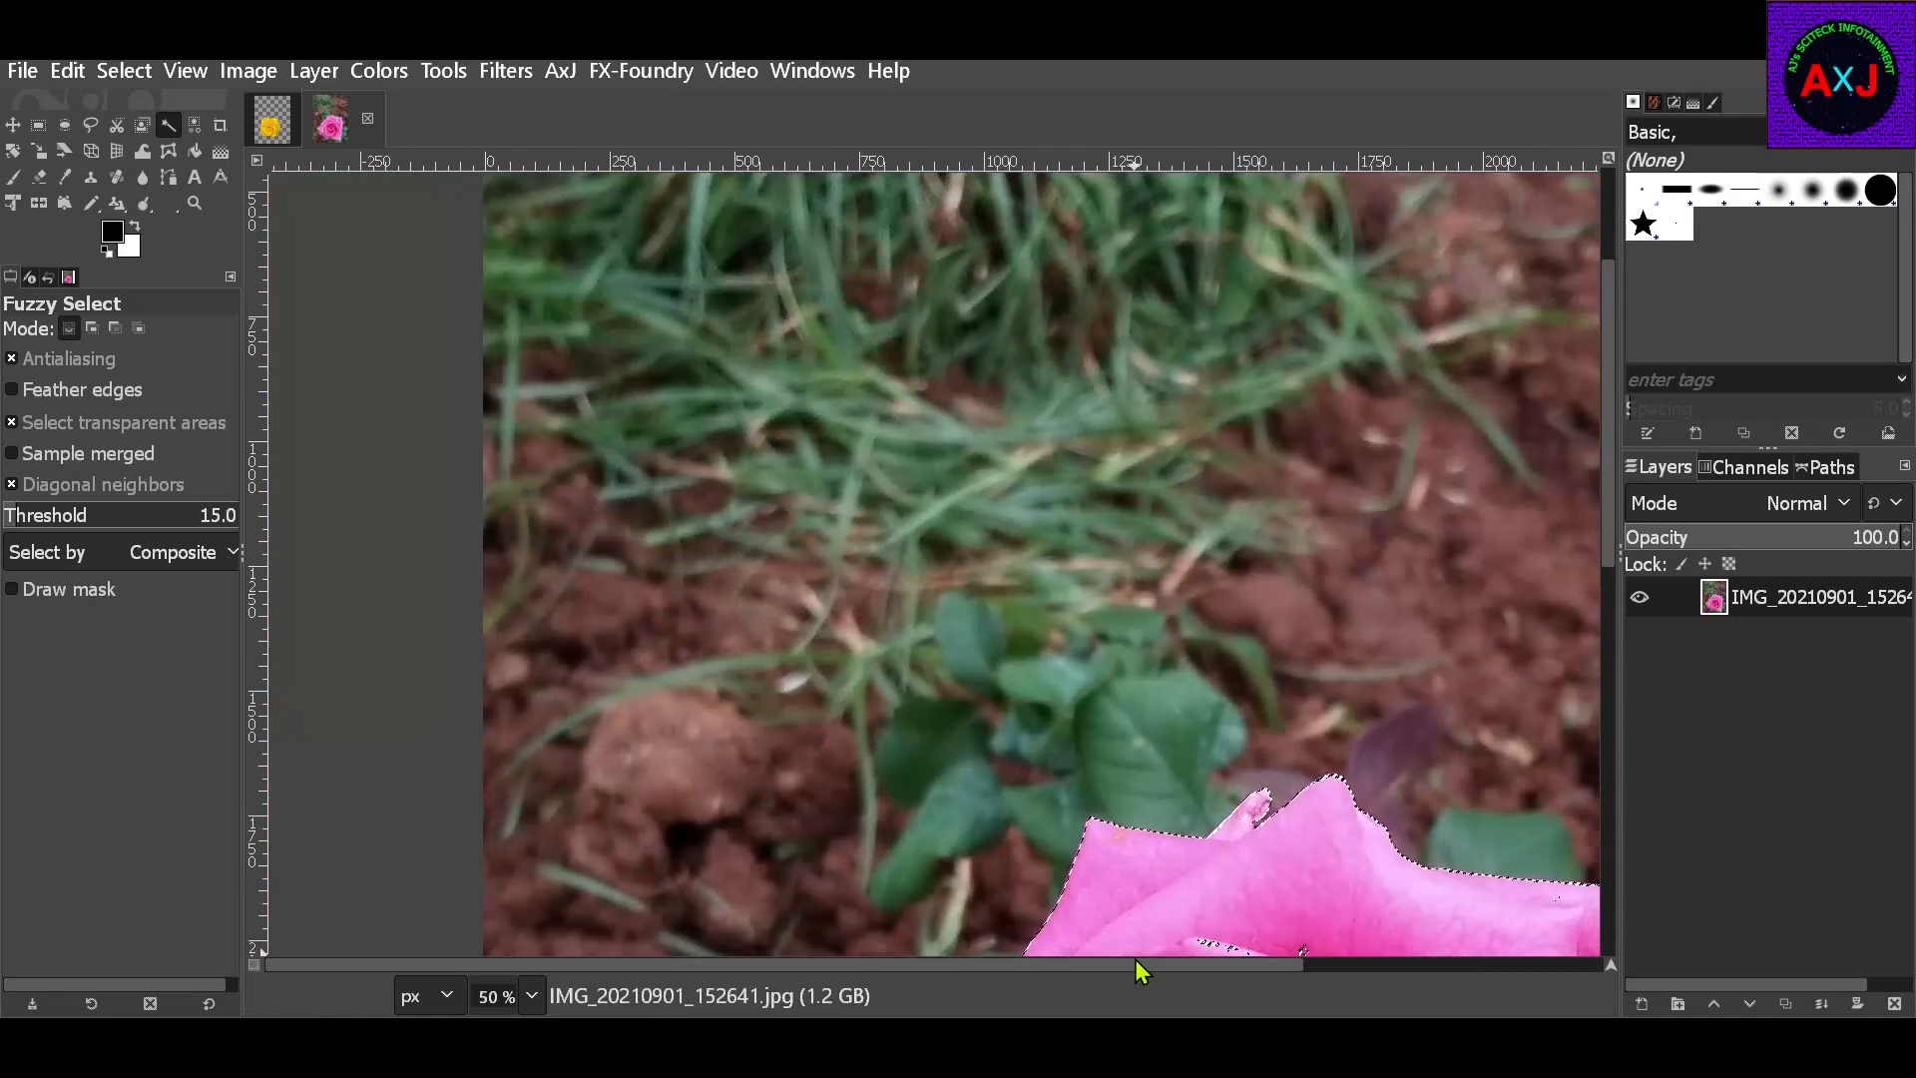
pyautogui.moveTo(1135, 964); pyautogui.dragTo(1236, 978)
pyautogui.scroll(-2, 1382, 709)
pyautogui.scroll(6, 1429, 597)
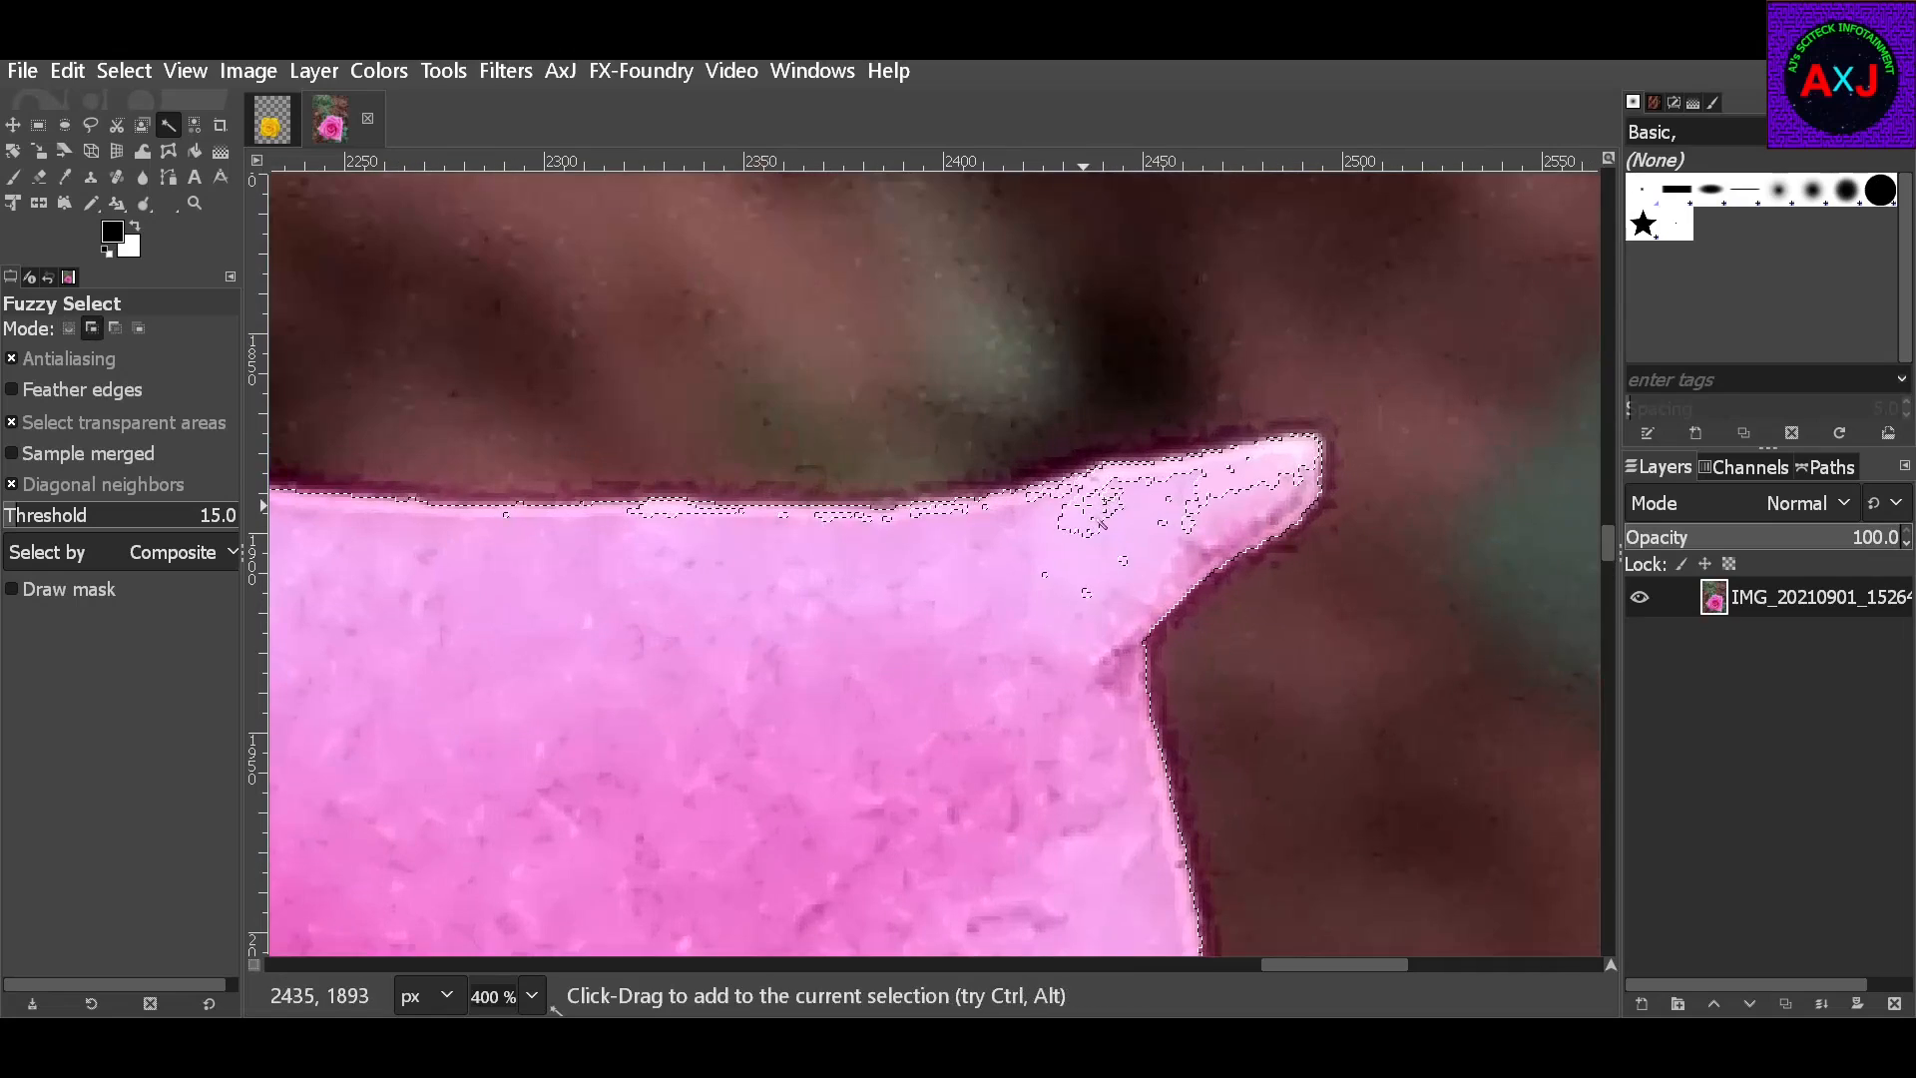
pyautogui.click(1102, 520)
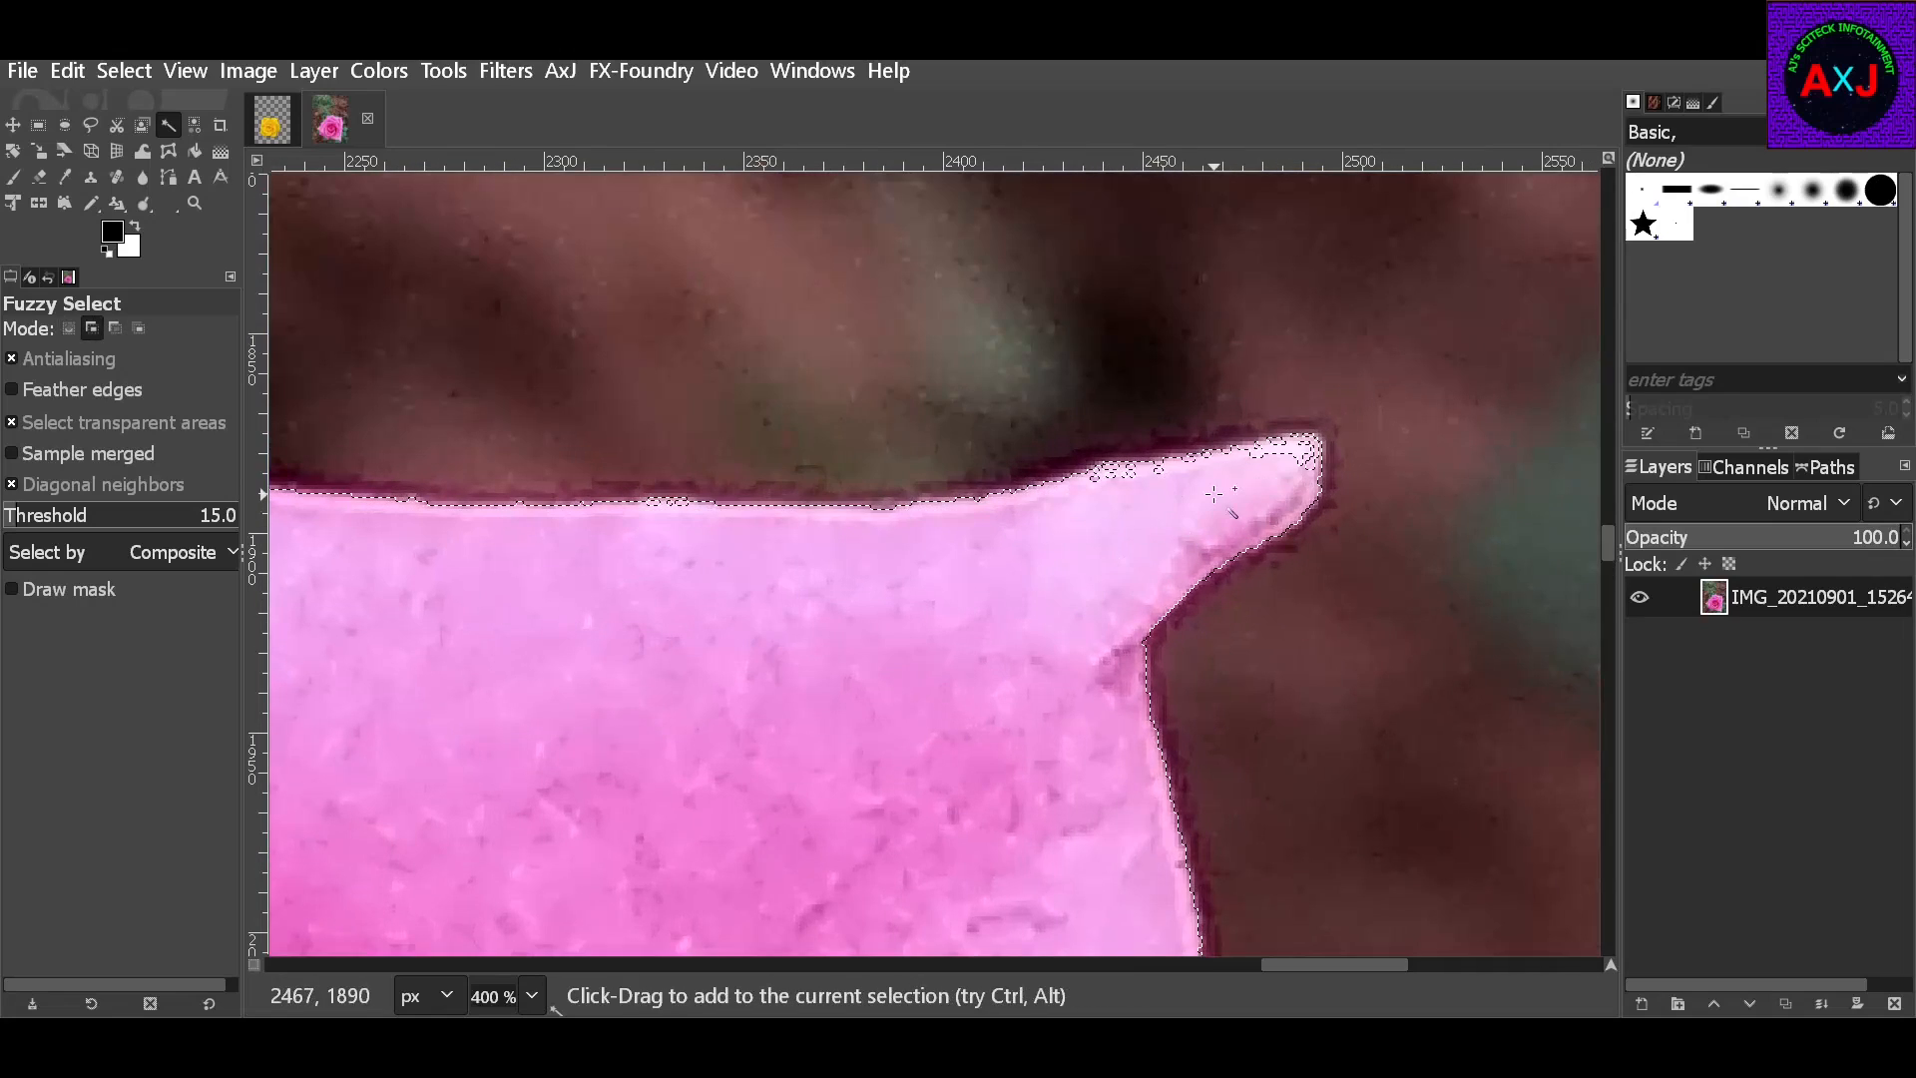
pyautogui.keyDown('shift'); pyautogui.click(1275, 457); pyautogui.keyUp('shift')
# Add the unselected edge pixels along the rose's right edge, beside the pale background stem, to the selection
pyautogui.scroll(-10, 1038, 658)
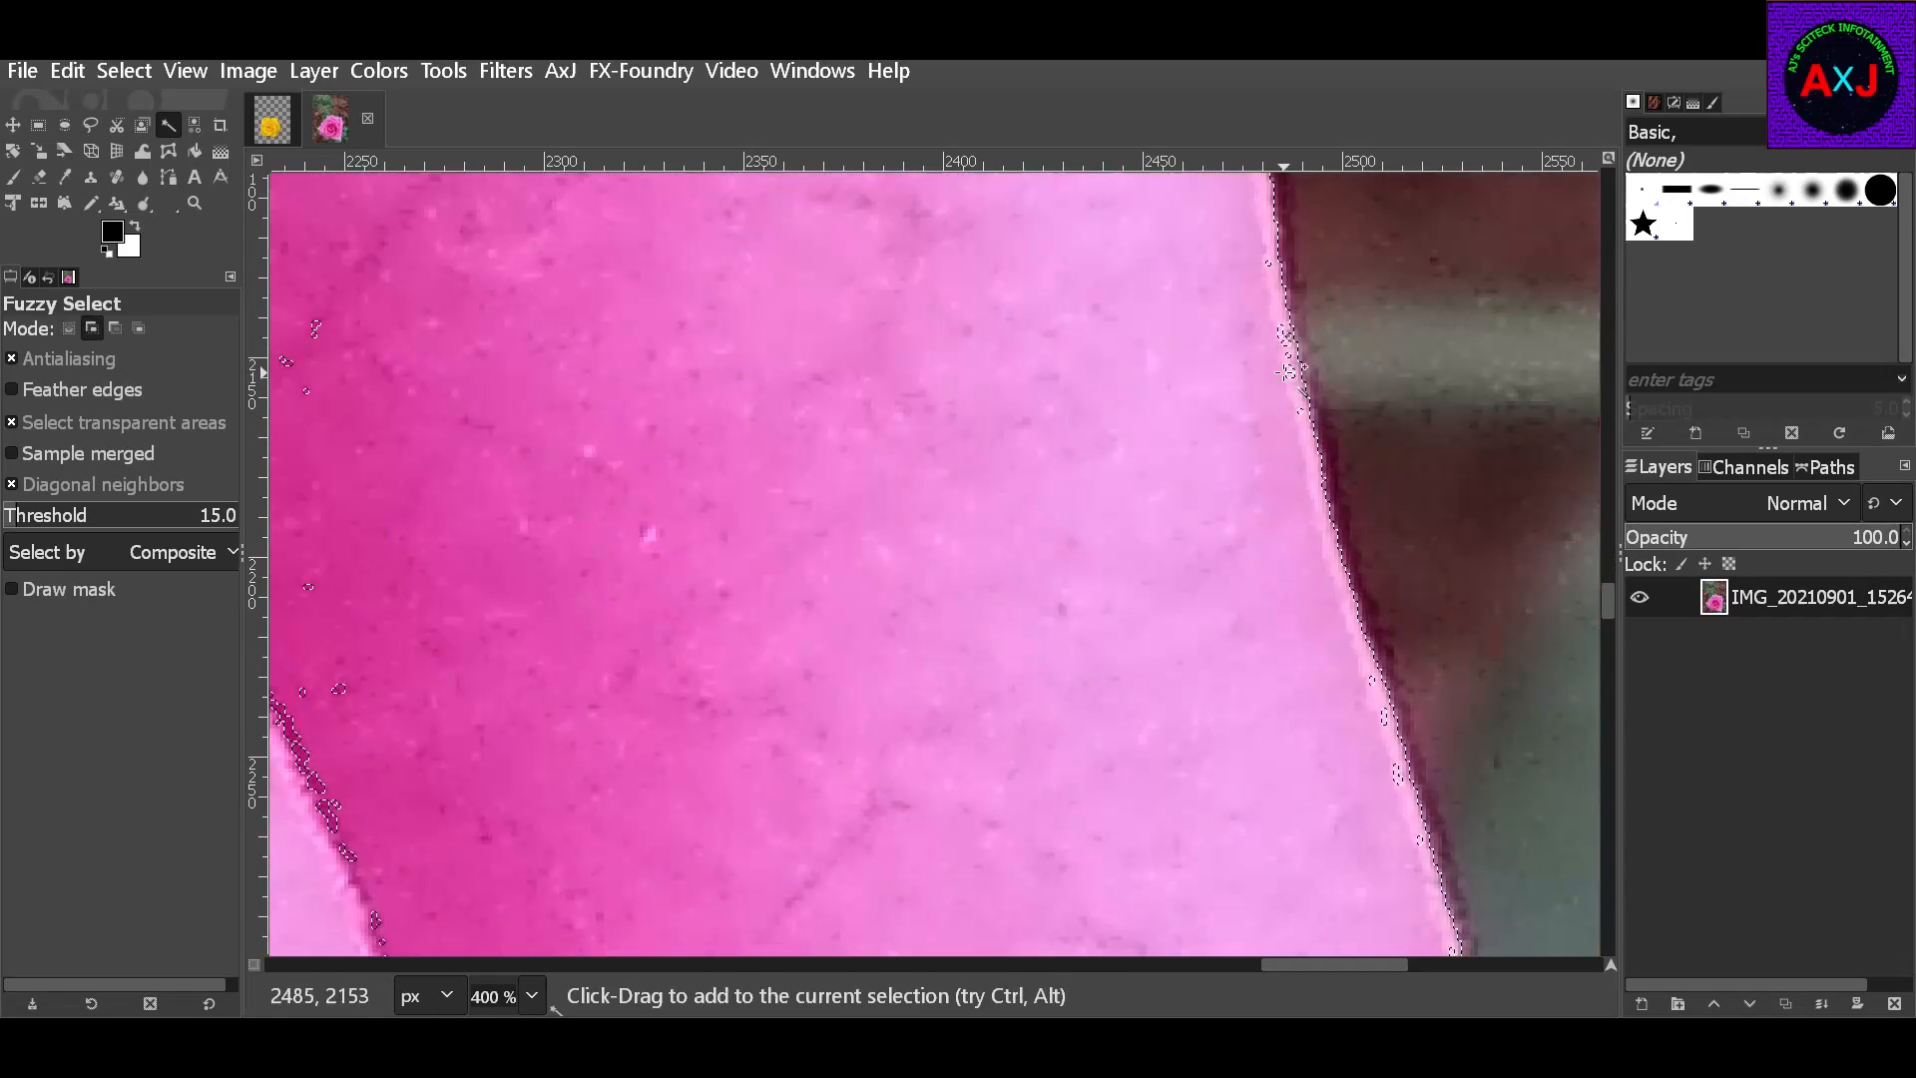
pyautogui.moveTo(1284, 425); pyautogui.dragTo(1287, 380)
pyautogui.scroll(-15, 1375, 613)
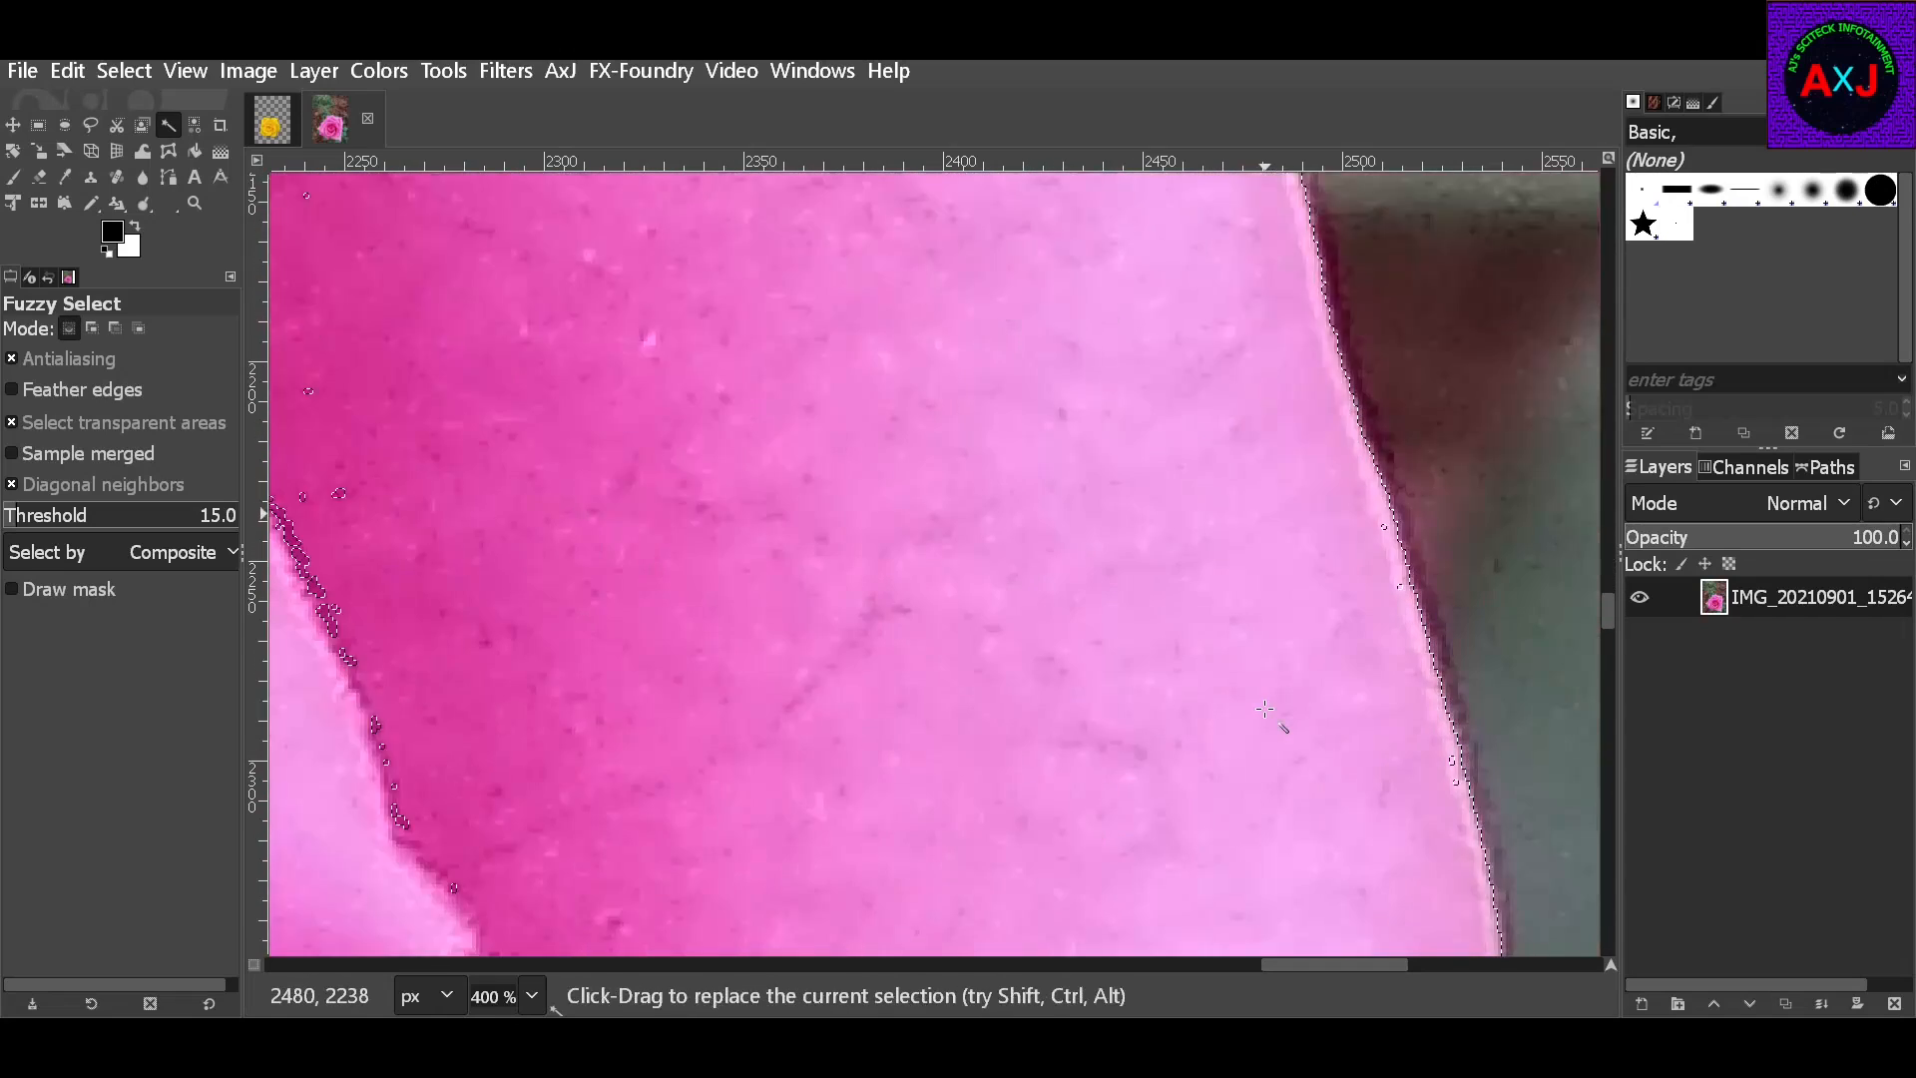
# Add the dark magenta interior of the curled fold on the rose's right edge to the selection
pyautogui.scroll(-4, 1375, 612)
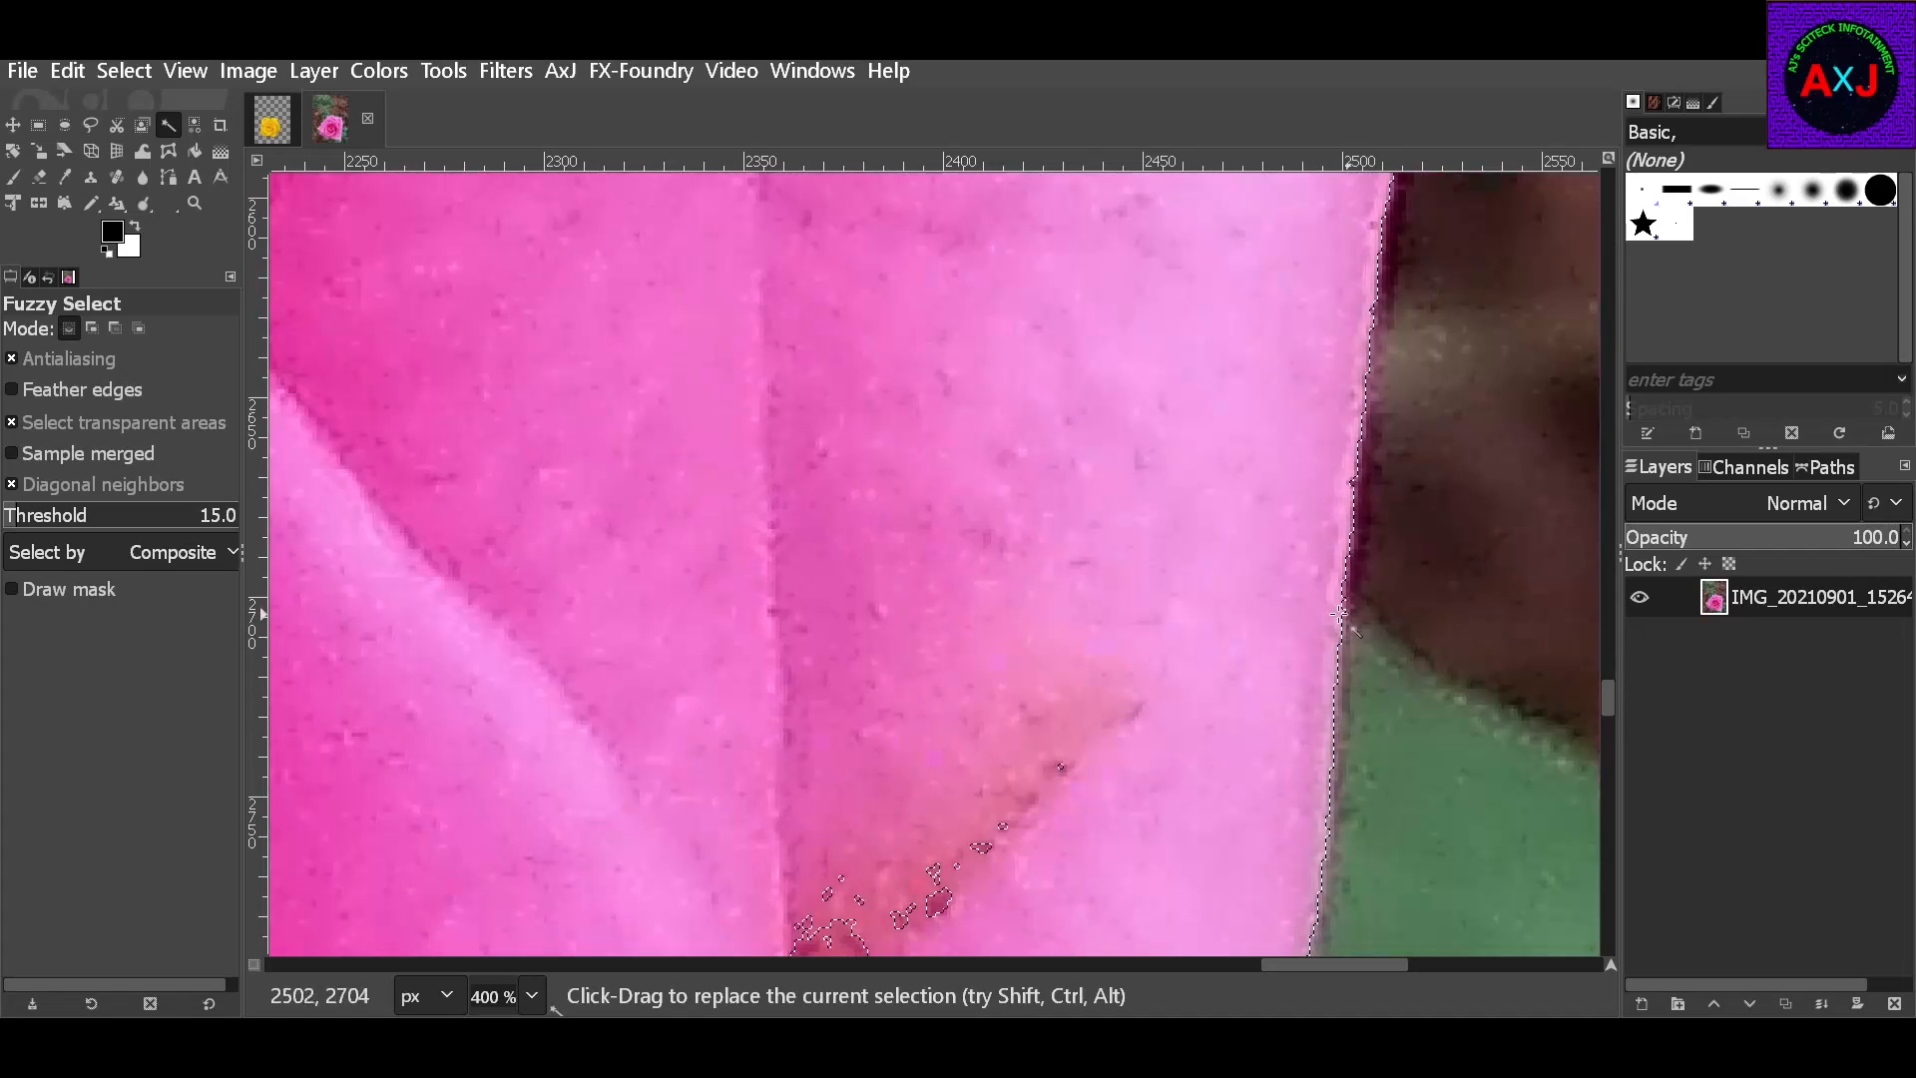
pyautogui.scroll(-6, 1297, 429)
pyautogui.keyDown('shift'); pyautogui.click(1322, 610); pyautogui.keyUp('shift')
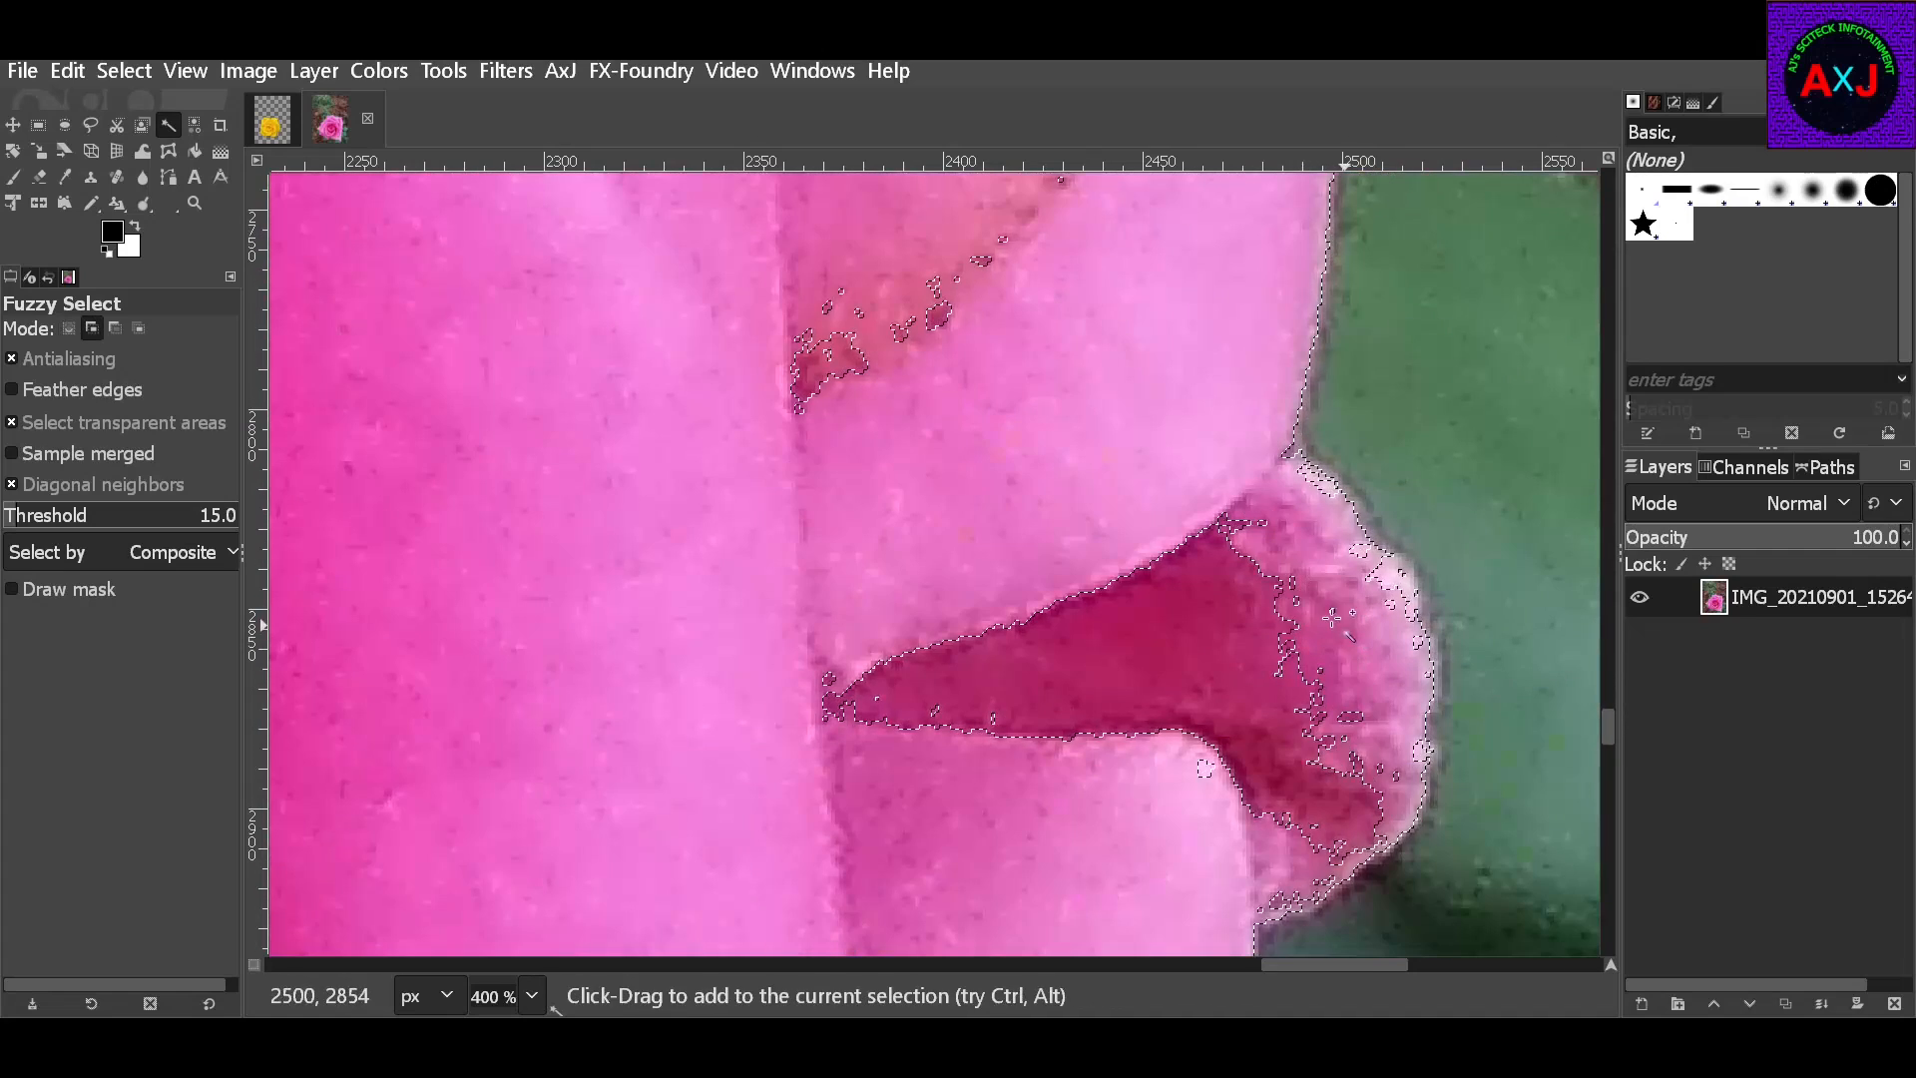
pyautogui.keyDown('shift'); pyautogui.click(1205, 626); pyautogui.keyUp('shift')
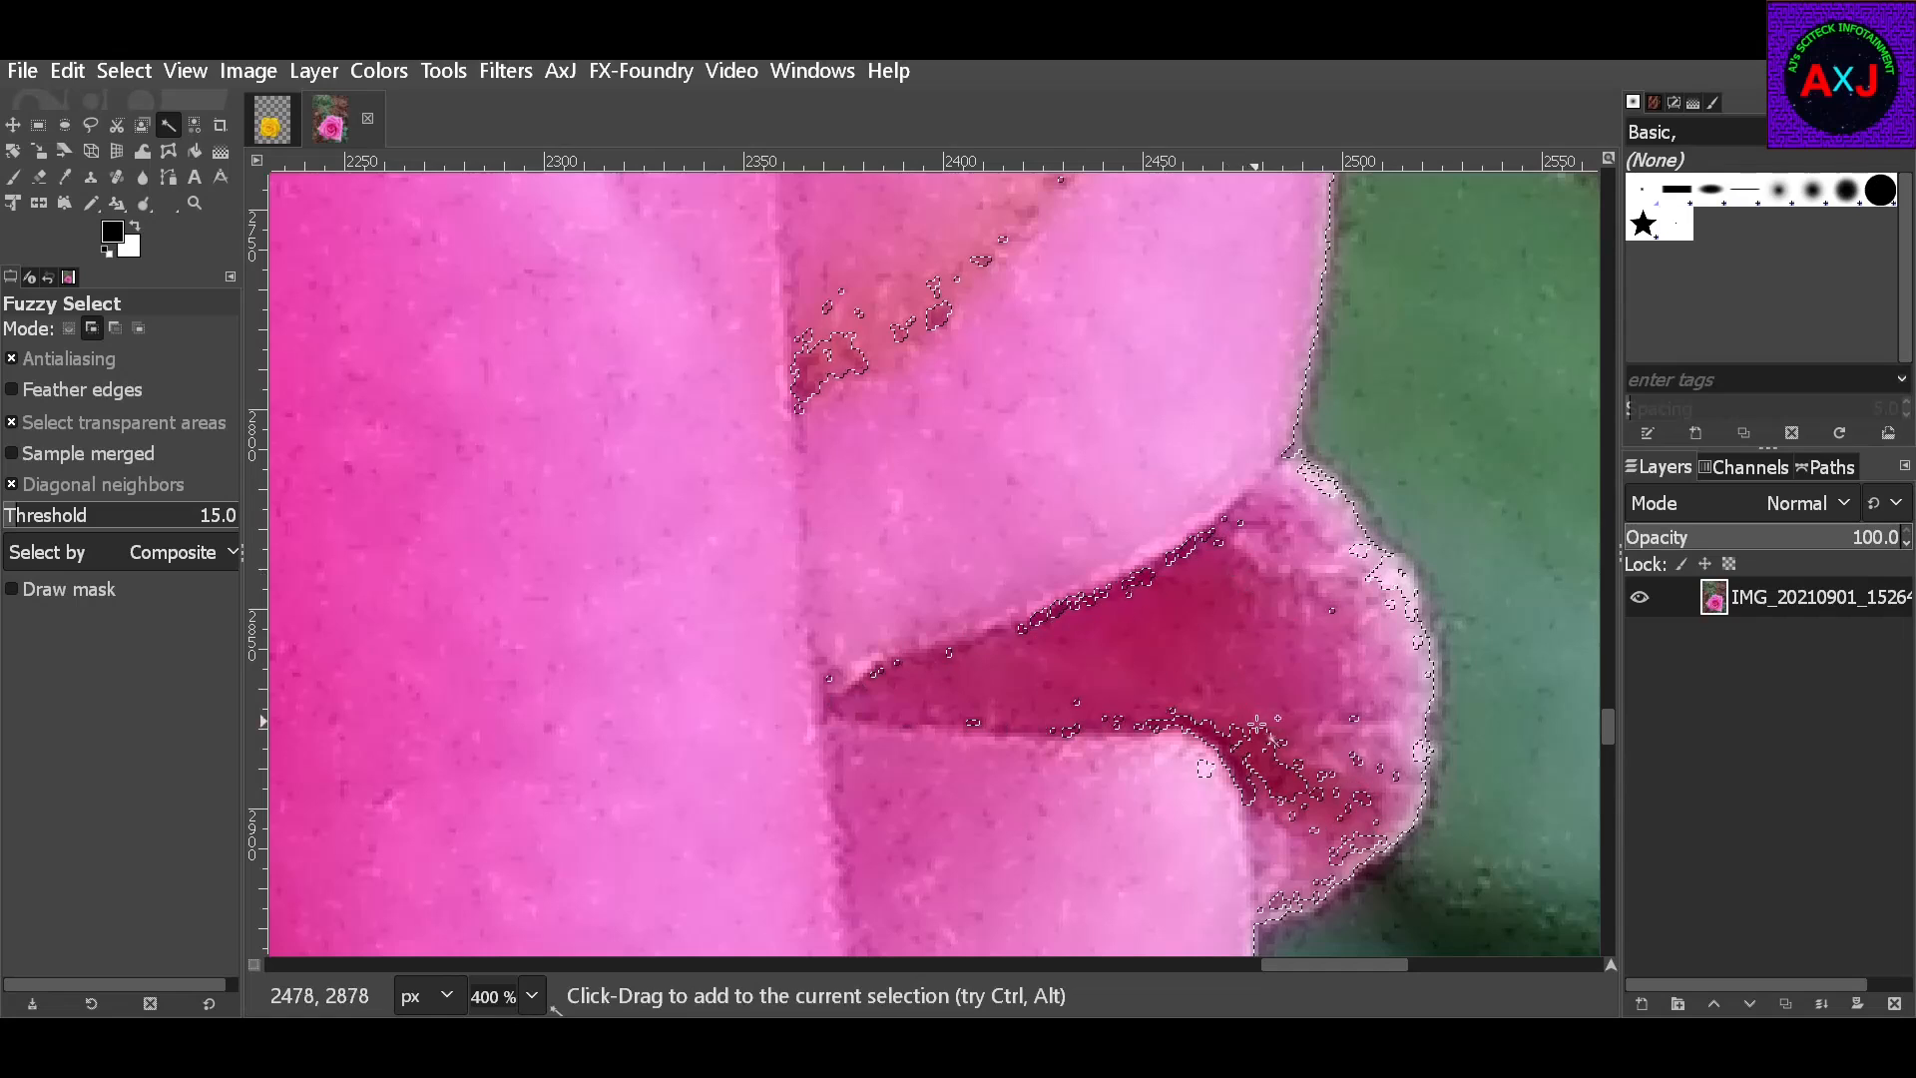
pyautogui.moveTo(1256, 720); pyautogui.dragTo(1336, 754)
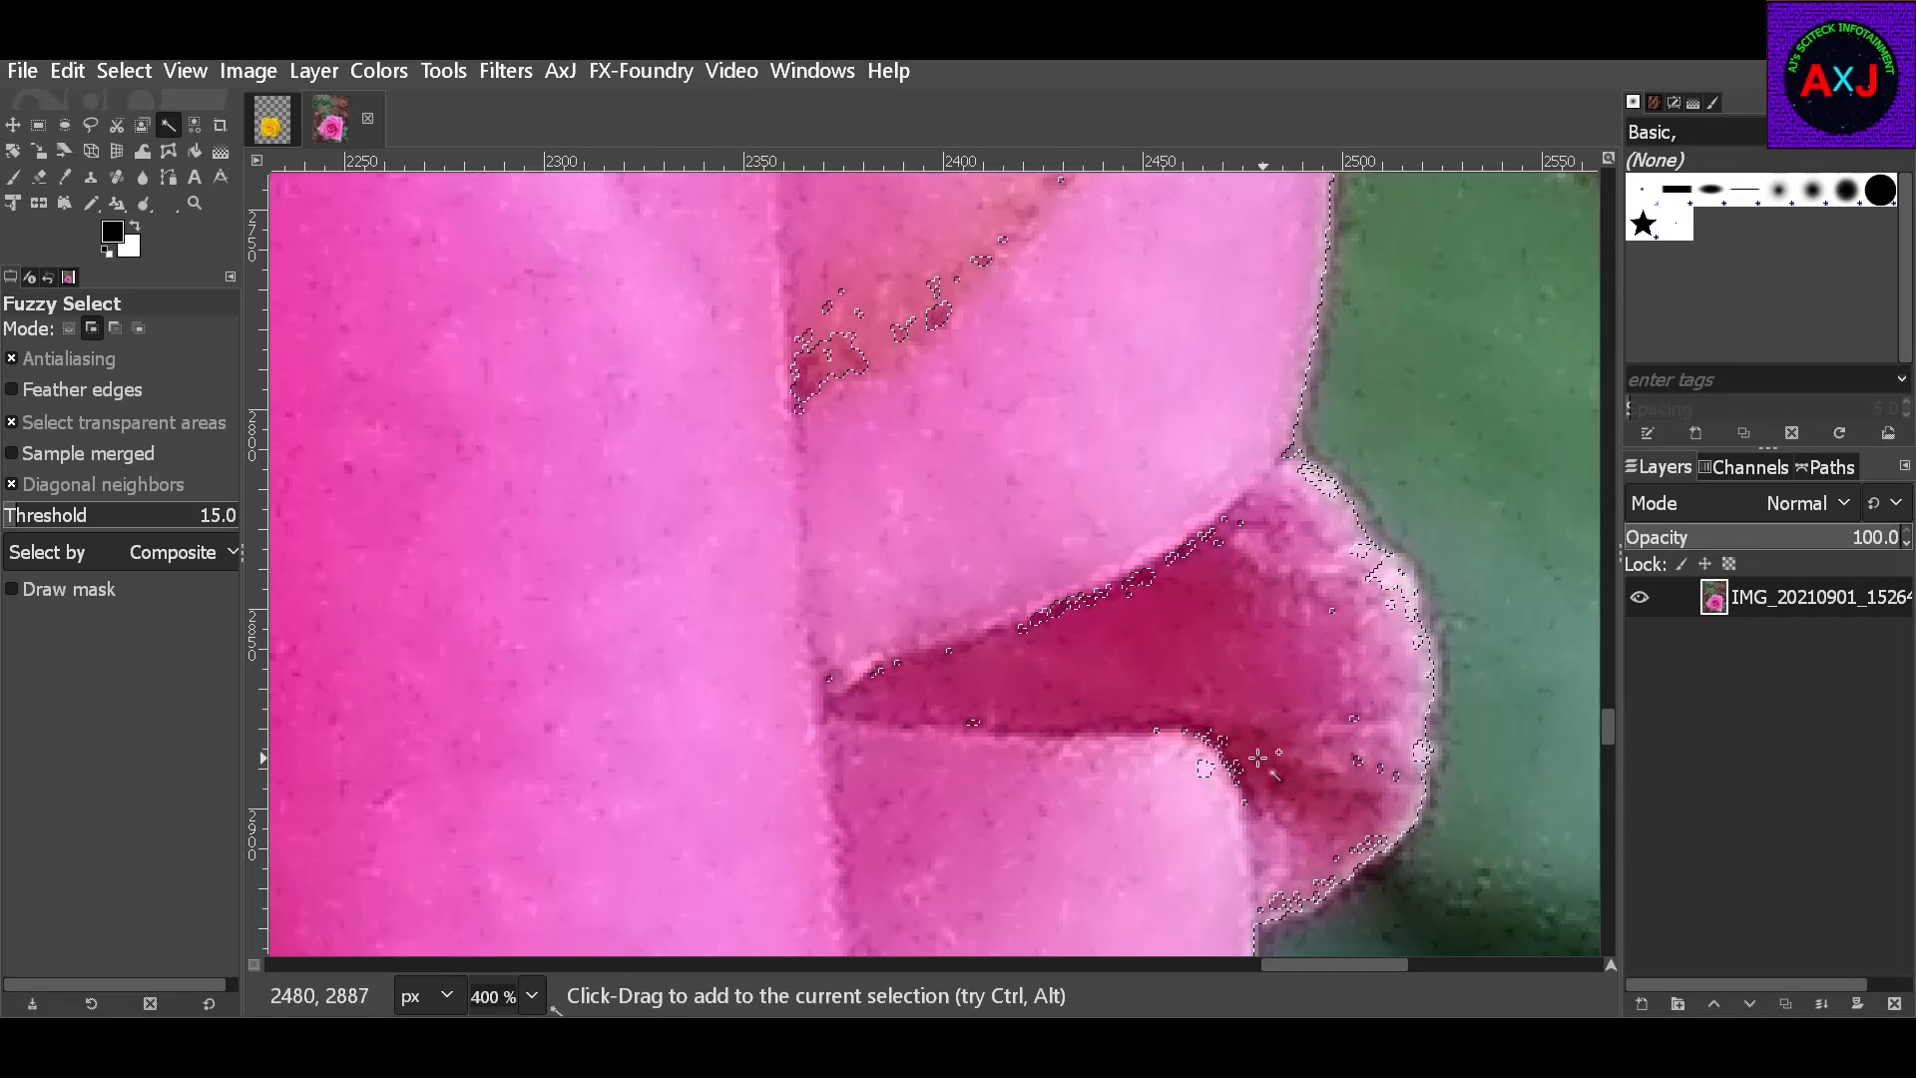
pyautogui.moveTo(1171, 683); pyautogui.dragTo(1233, 687)
pyautogui.moveTo(1390, 781); pyautogui.dragTo(1366, 717)
pyautogui.click(1381, 779)
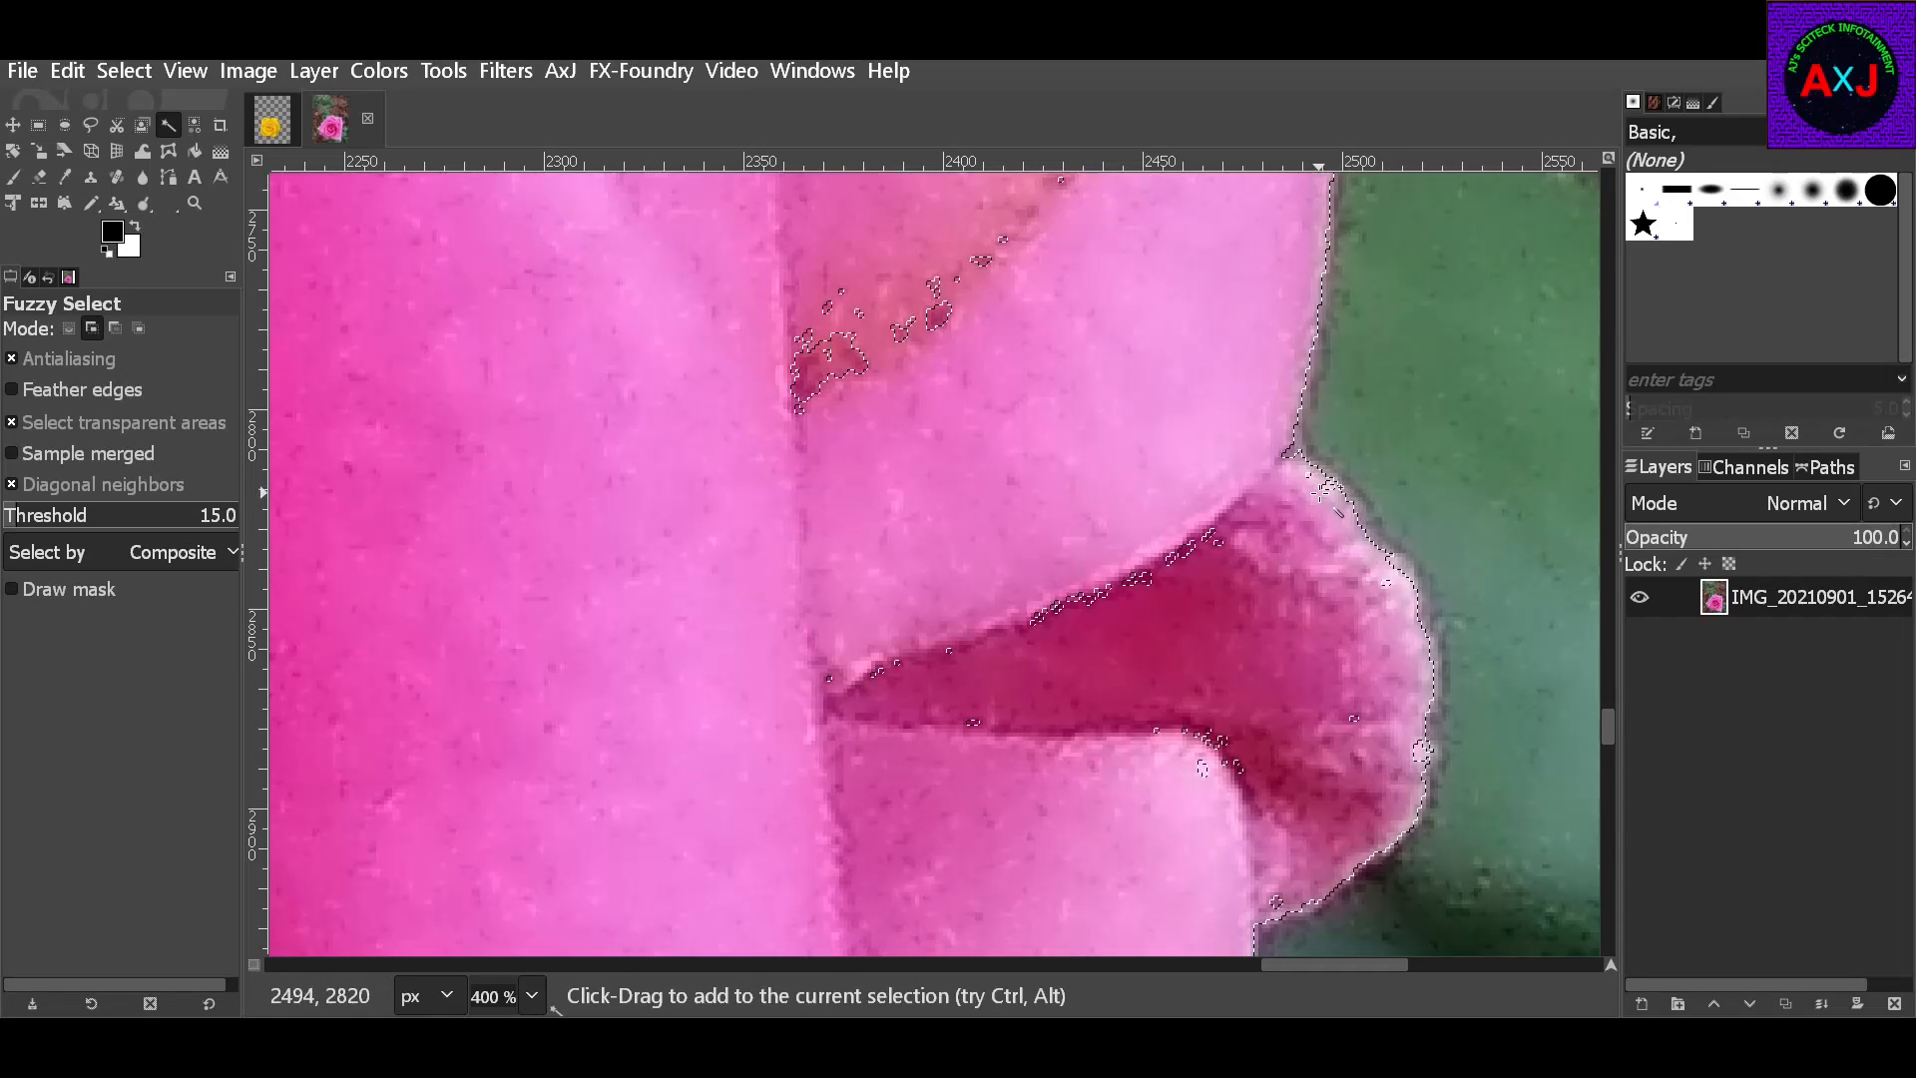
# Add the unselected light rim and leftover specks of the curled fold on the rose's right edge to the selection
pyautogui.moveTo(1323, 489); pyautogui.dragTo(1288, 451)
pyautogui.click(1336, 654)
pyautogui.click(1377, 772)
pyautogui.moveTo(1422, 756); pyautogui.dragTo(1200, 775)
# Add the unselected specks on the light petal strip along the rose's lower-right edge to the selection
pyautogui.scroll(-3, 1197, 758)
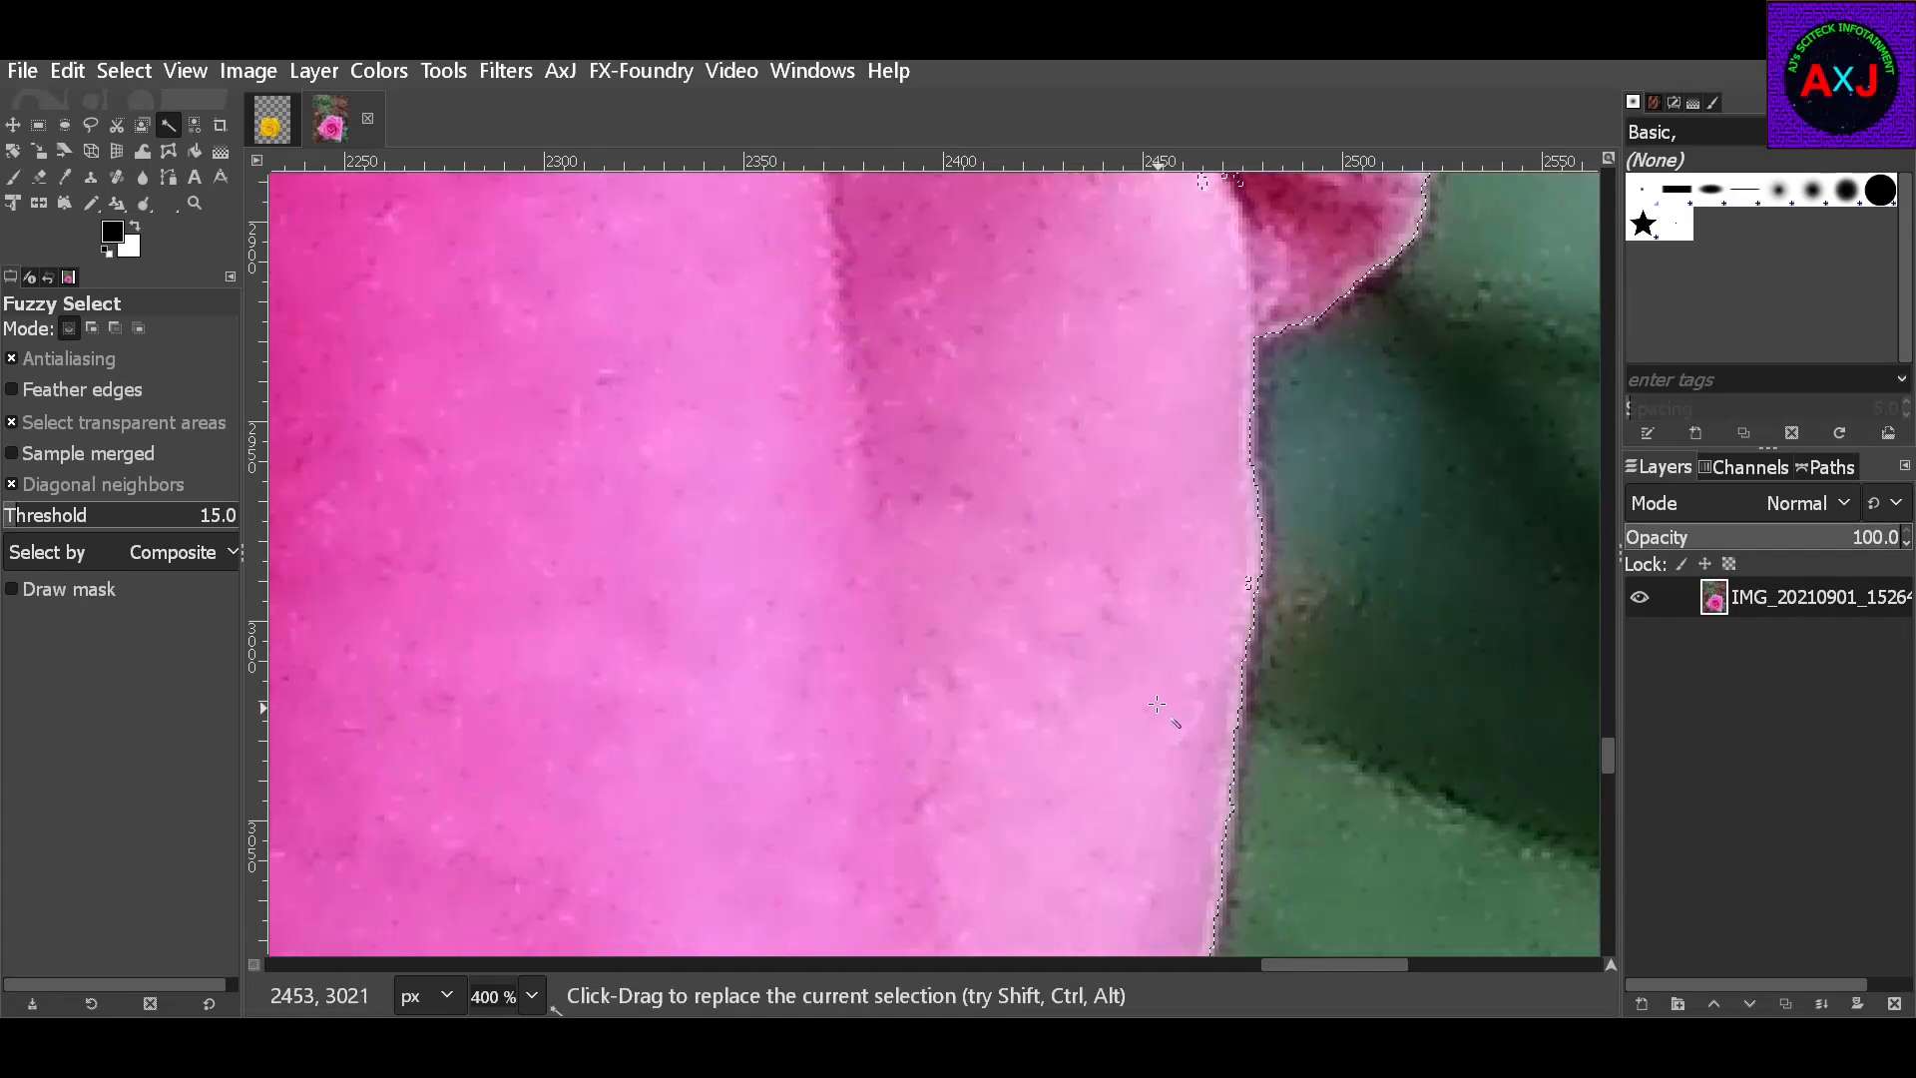
pyautogui.scroll(1, 1188, 699)
pyautogui.scroll(-1, 1182, 648)
pyautogui.scroll(-1, 1181, 641)
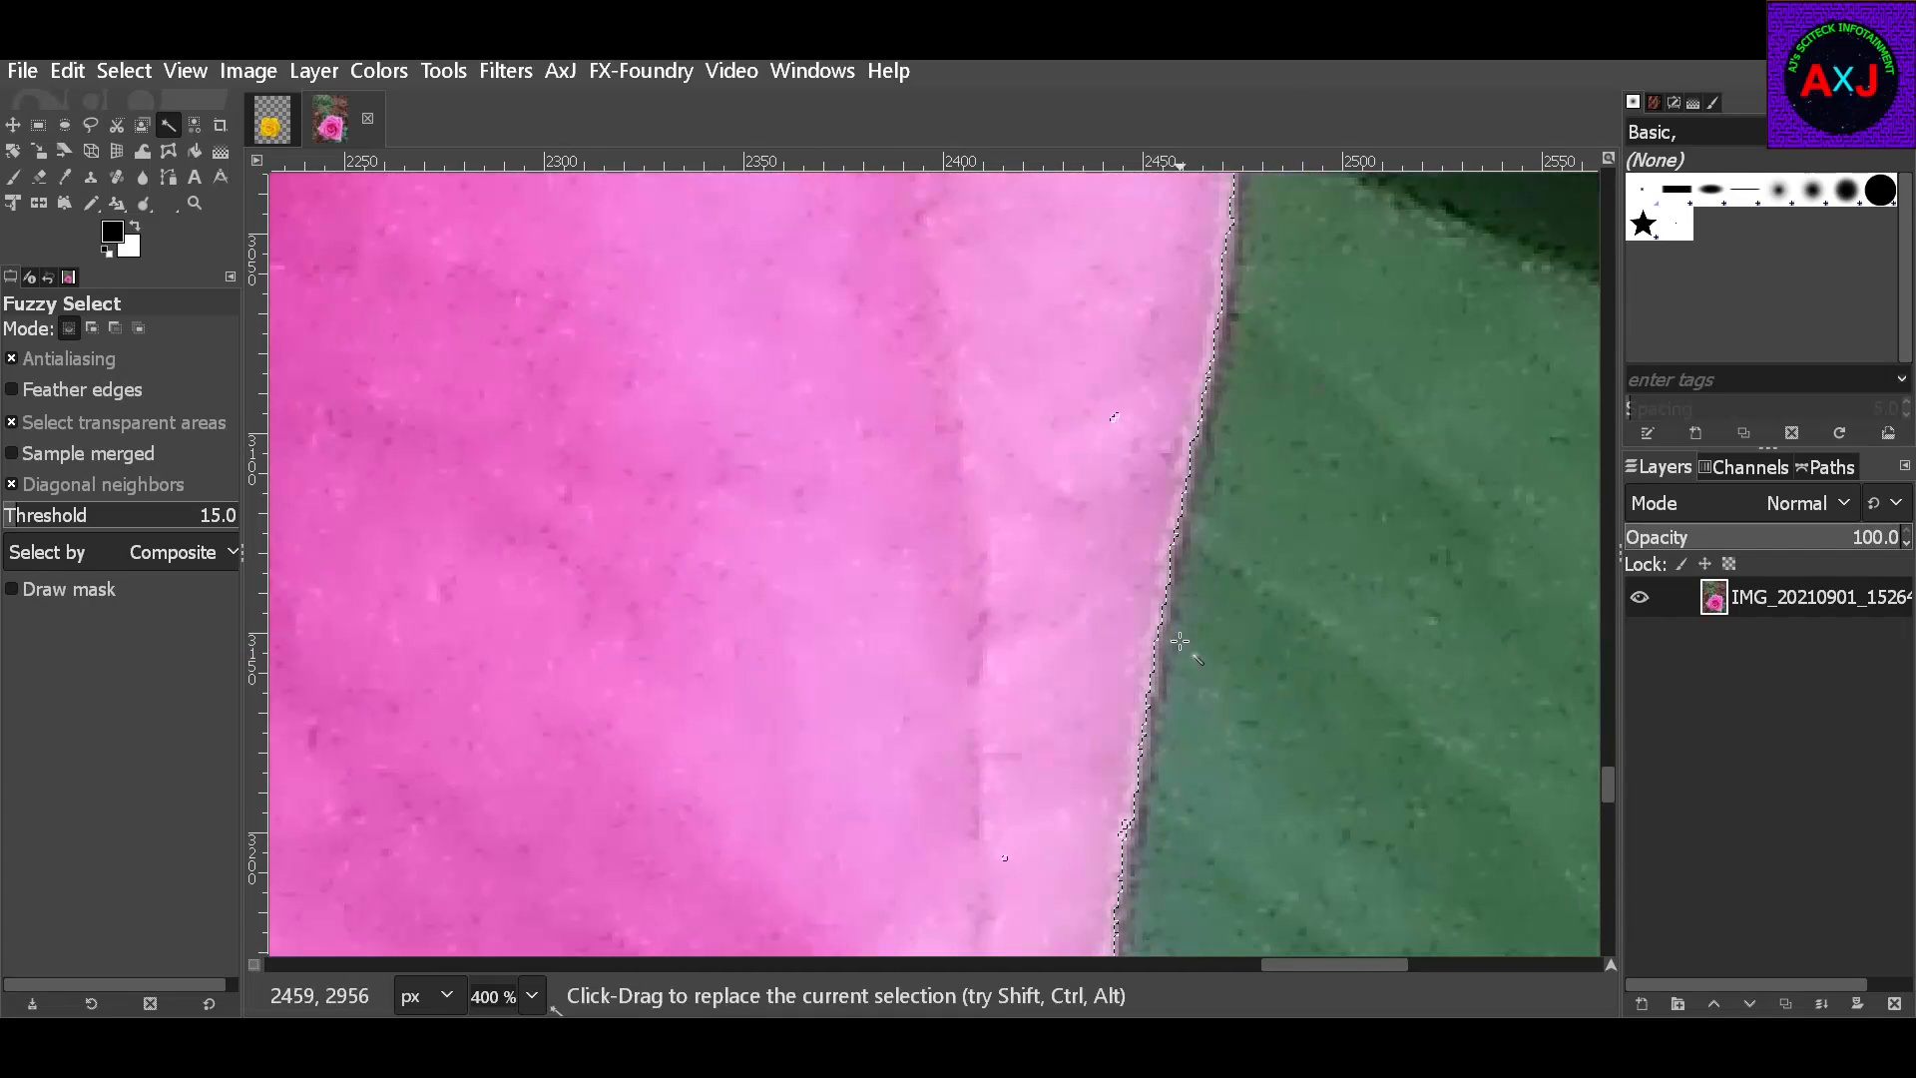
pyautogui.press('shift')
pyautogui.moveTo(1104, 427); pyautogui.dragTo(1076, 533)
pyautogui.scroll(-4, 1058, 539)
# Add the unselected pale patches on the light lower-right petal to the selection
pyautogui.press('shift')
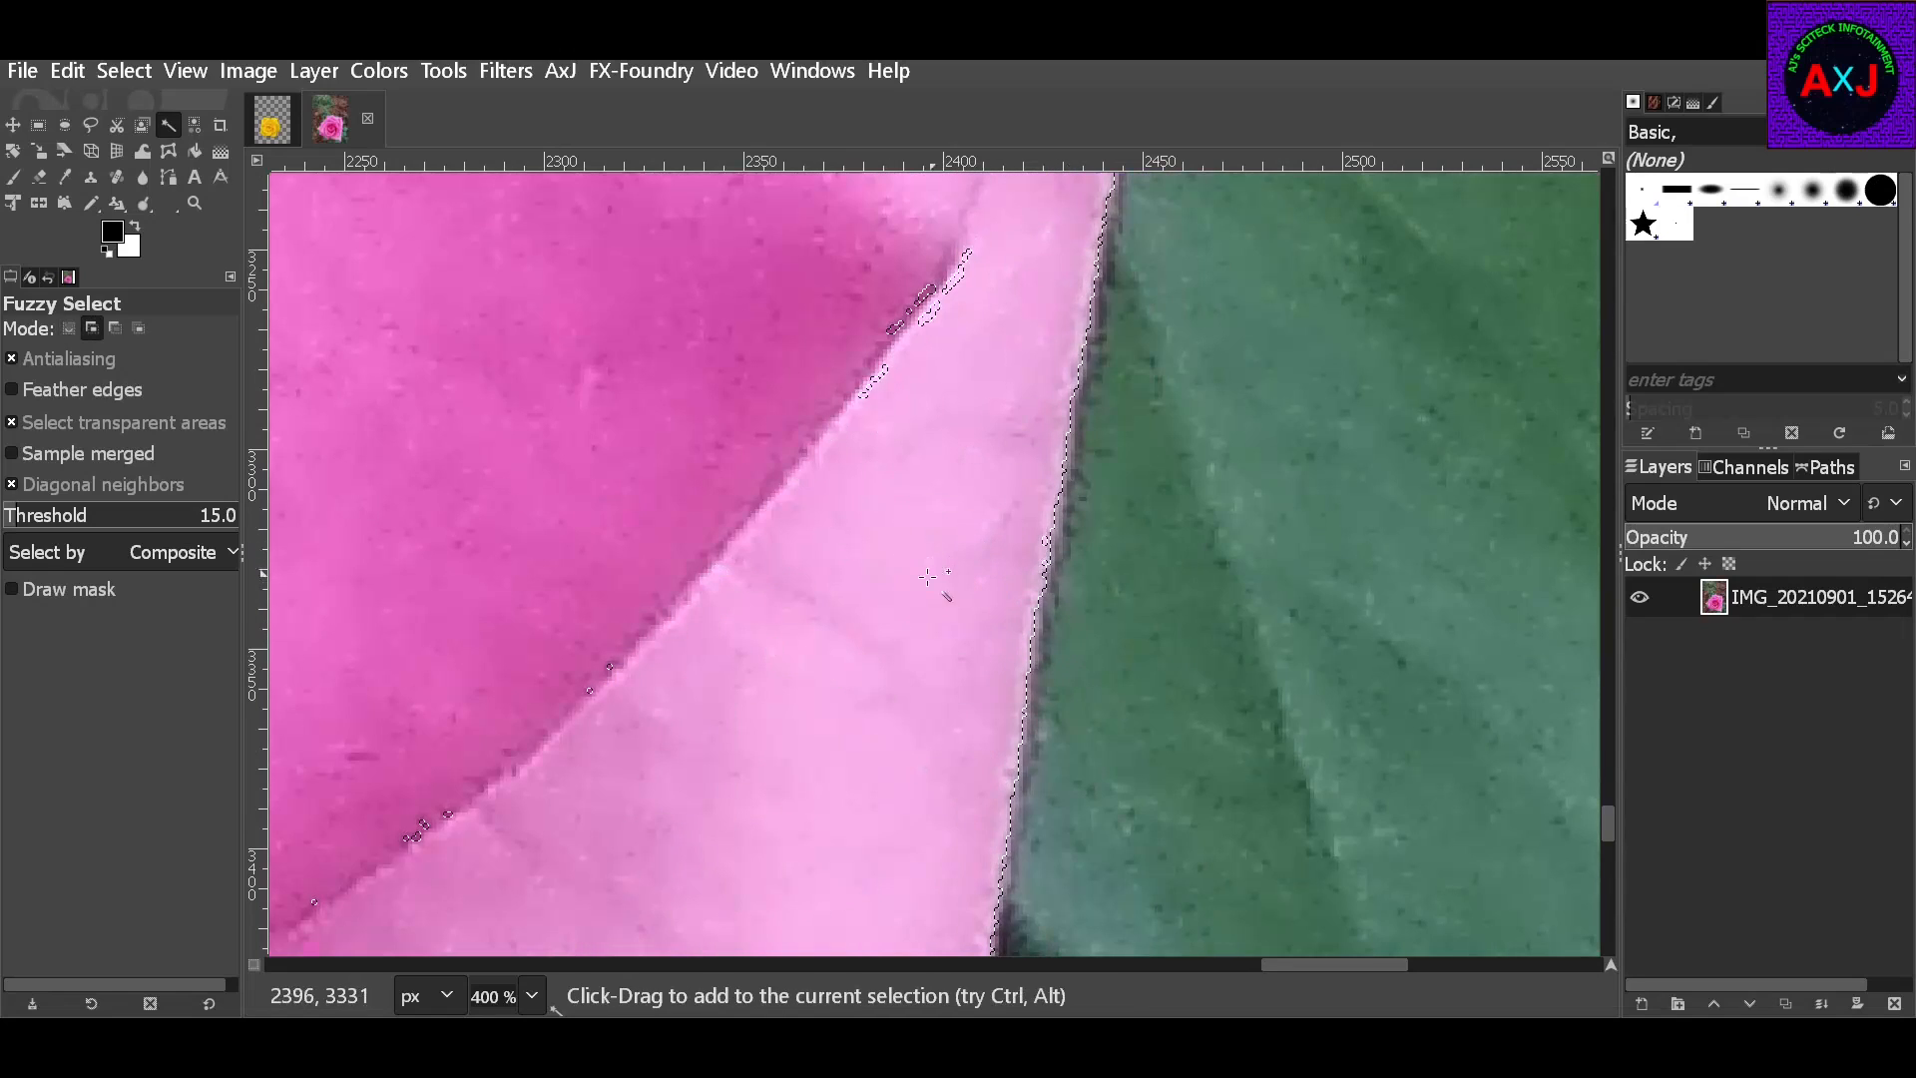
pyautogui.scroll(-8, 909, 599)
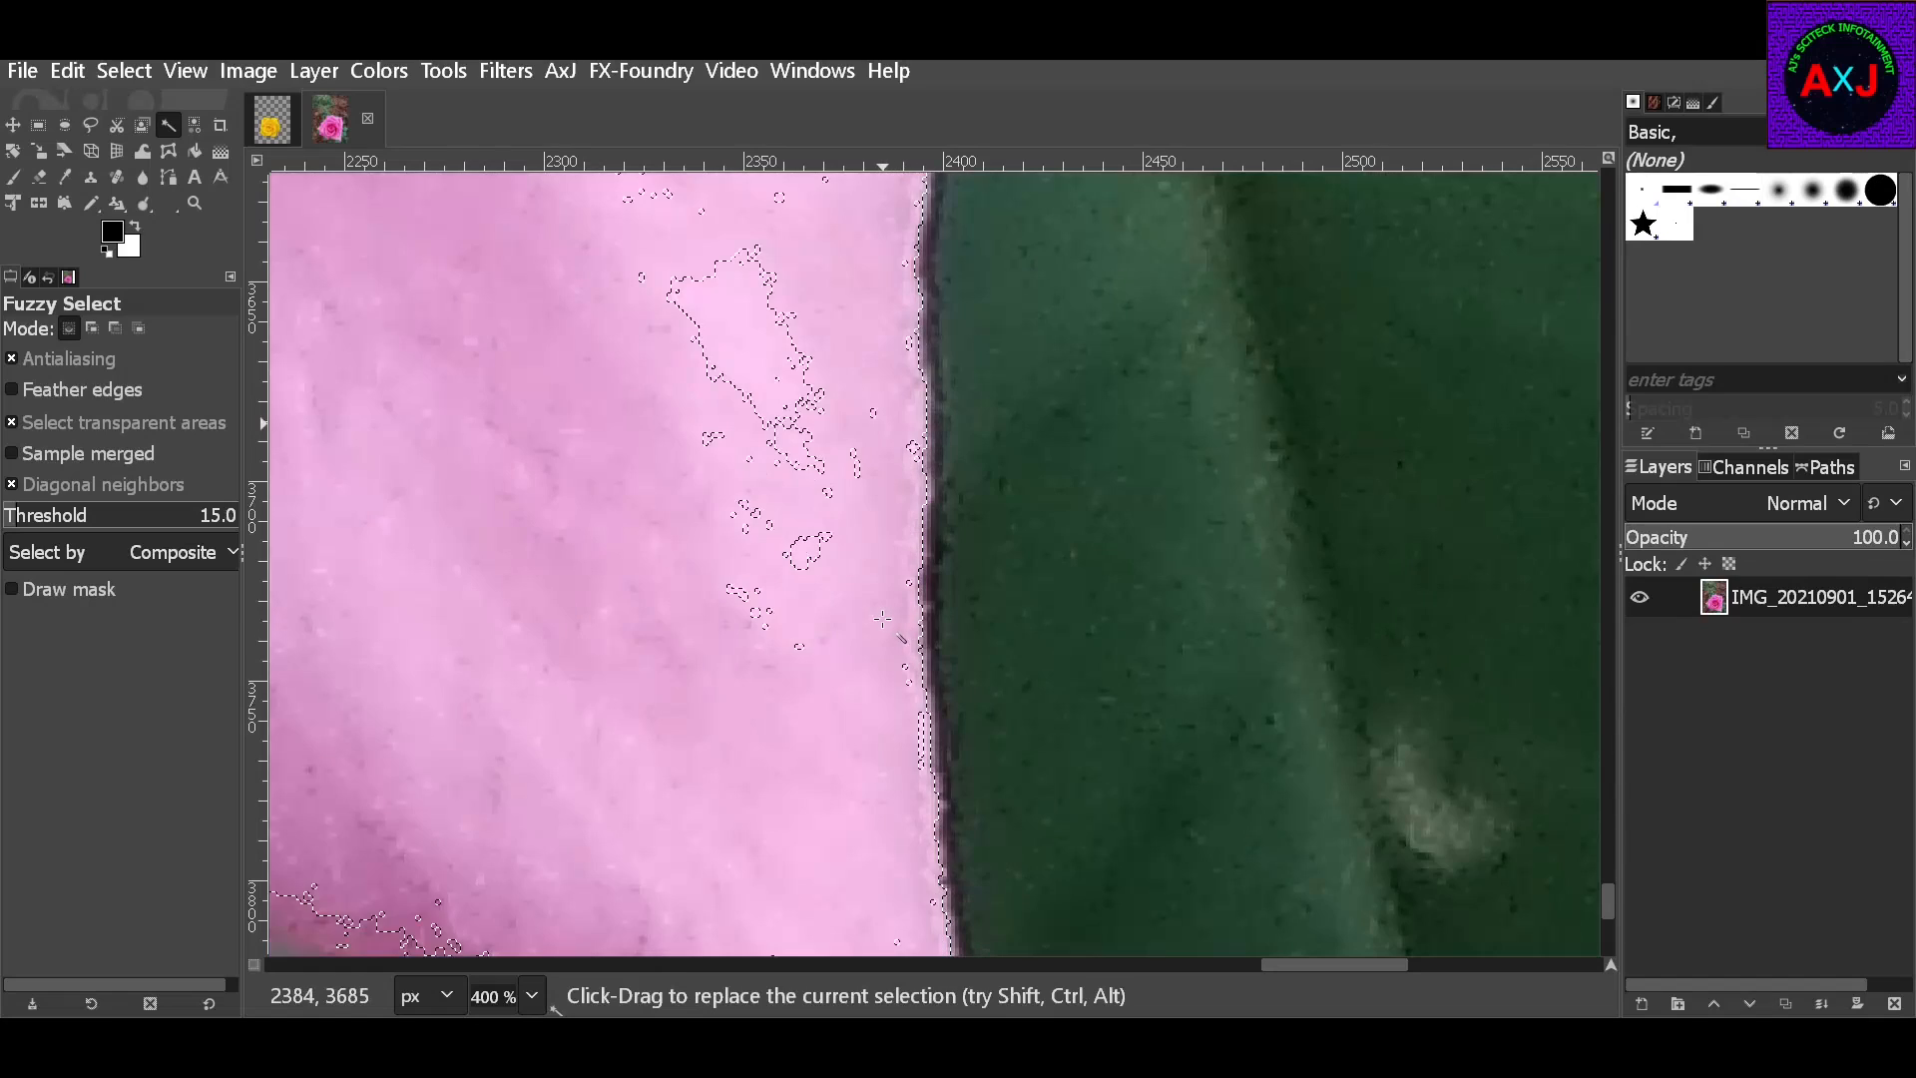
pyautogui.keyDown('shift'); pyautogui.click(827, 461); pyautogui.keyUp('shift')
# Add the dark lower band and the pointed tip of the rose's lower-right petal to the selection
pyautogui.scroll(-3, 828, 619)
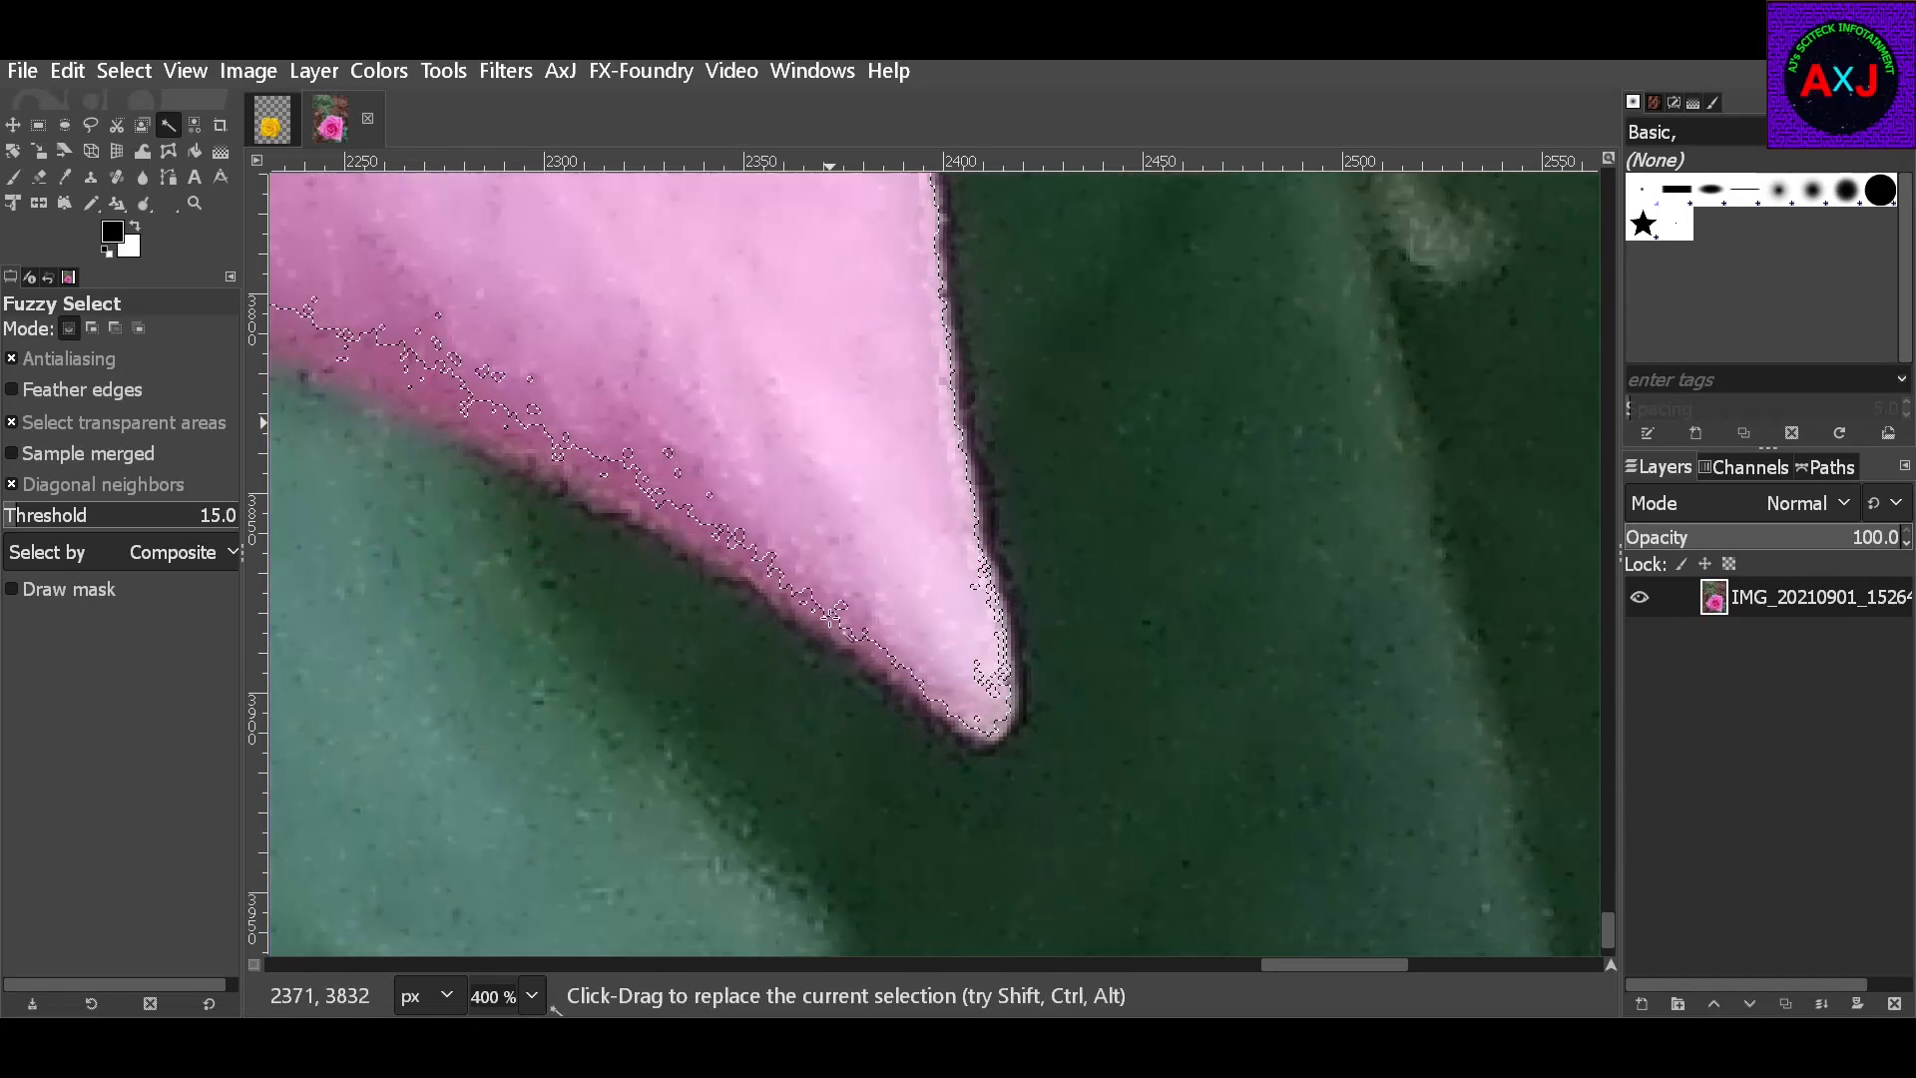
pyautogui.press('shift')
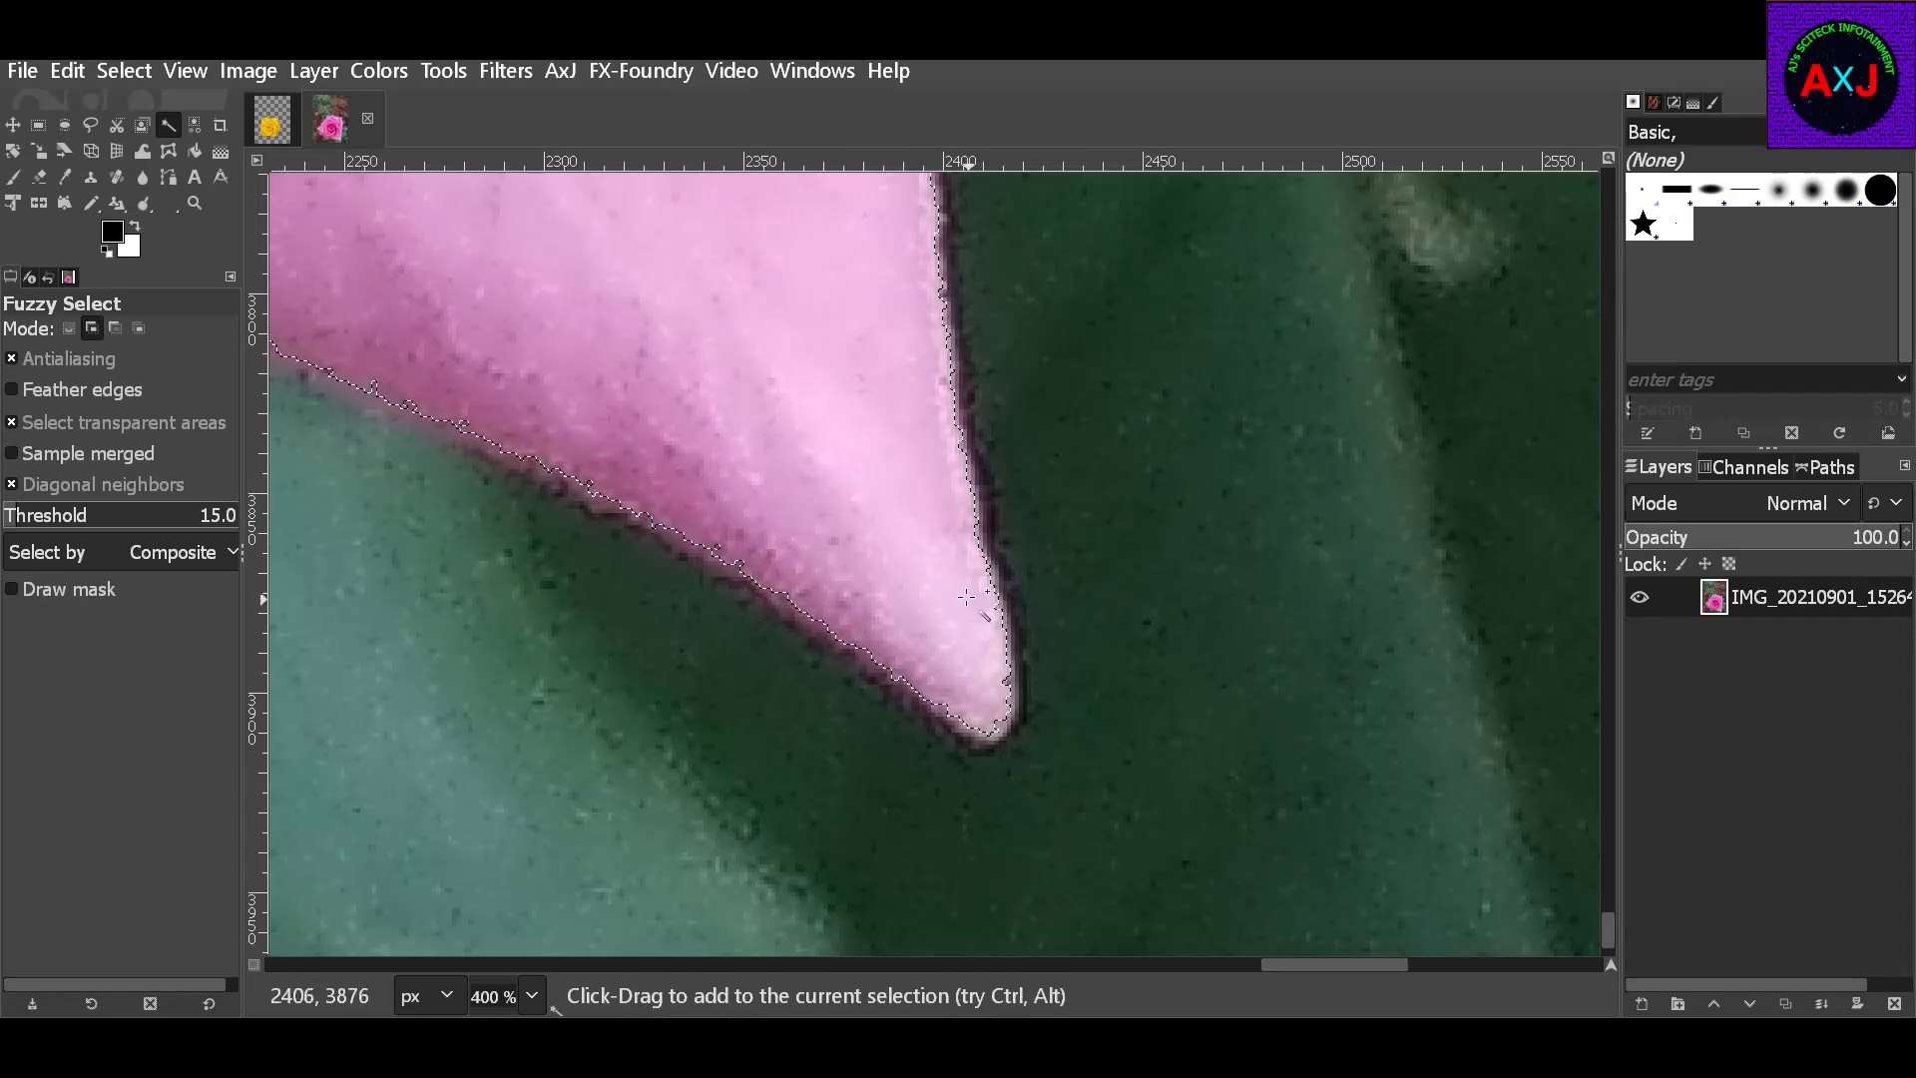
pyautogui.click(1006, 731)
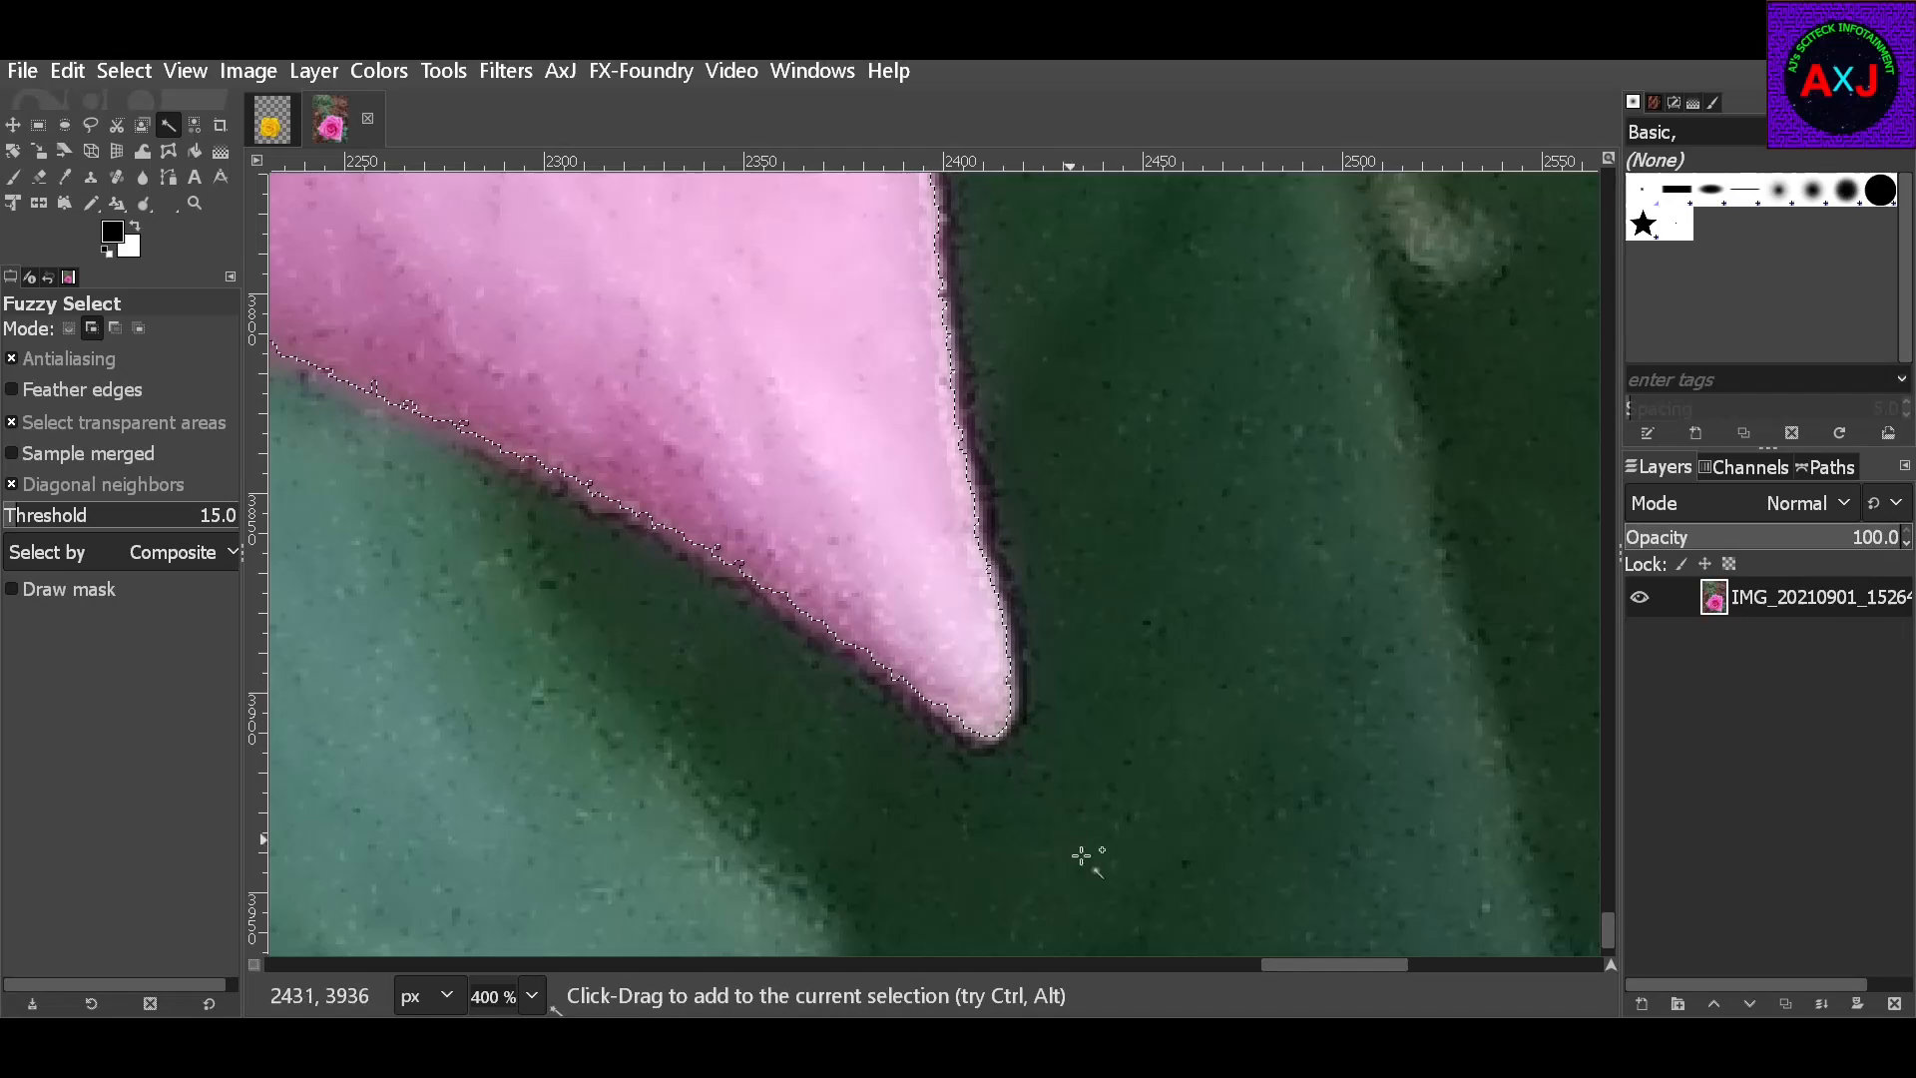
# Add the unselected reddish strip on the lower petal edge, left of the pointed tip, to the selection
pyautogui.moveTo(1322, 965); pyautogui.dragTo(1239, 962)
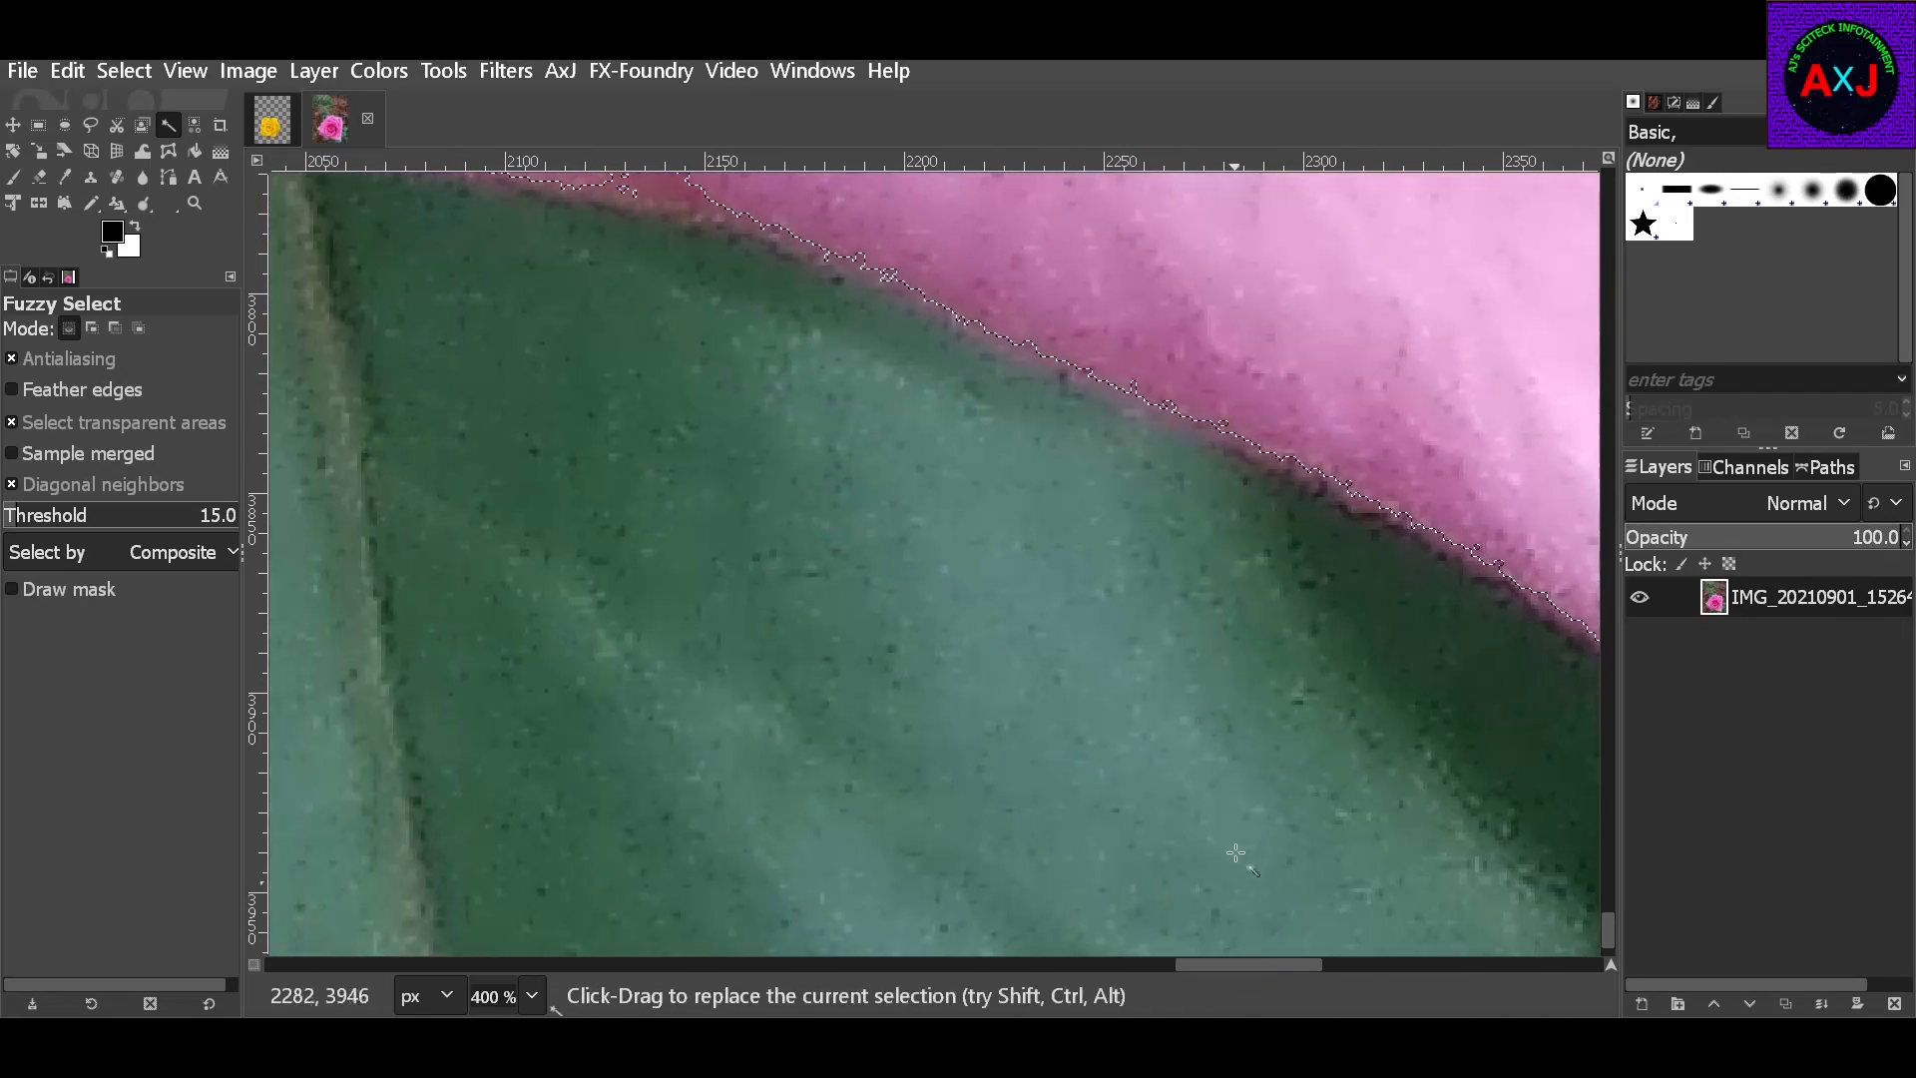
pyautogui.scroll(2, 1252, 848)
pyautogui.click(1272, 645)
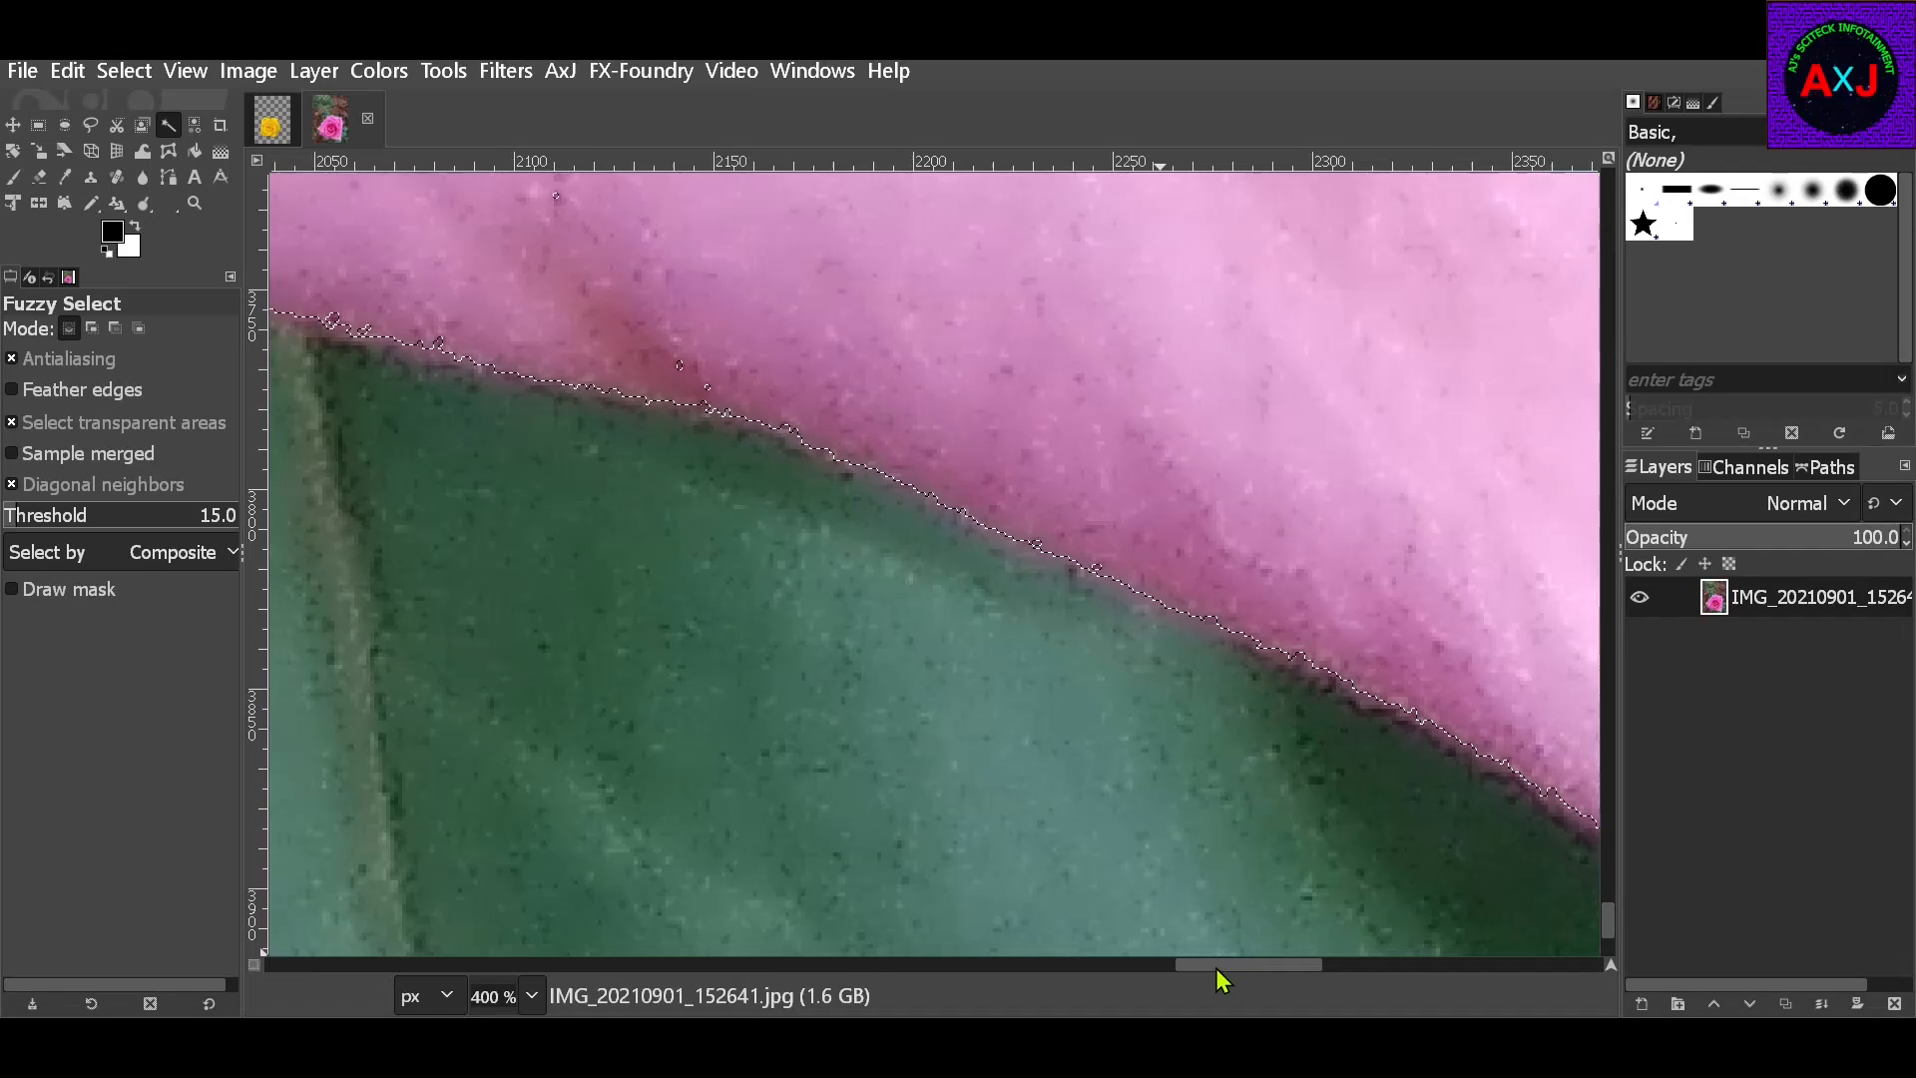
# Try to add the dark speck above the leaf vein on the rose's lower edge, and take the background leaves back out of the selection
pyautogui.moveTo(1216, 968); pyautogui.dragTo(1122, 966)
pyautogui.scroll(2, 973, 723)
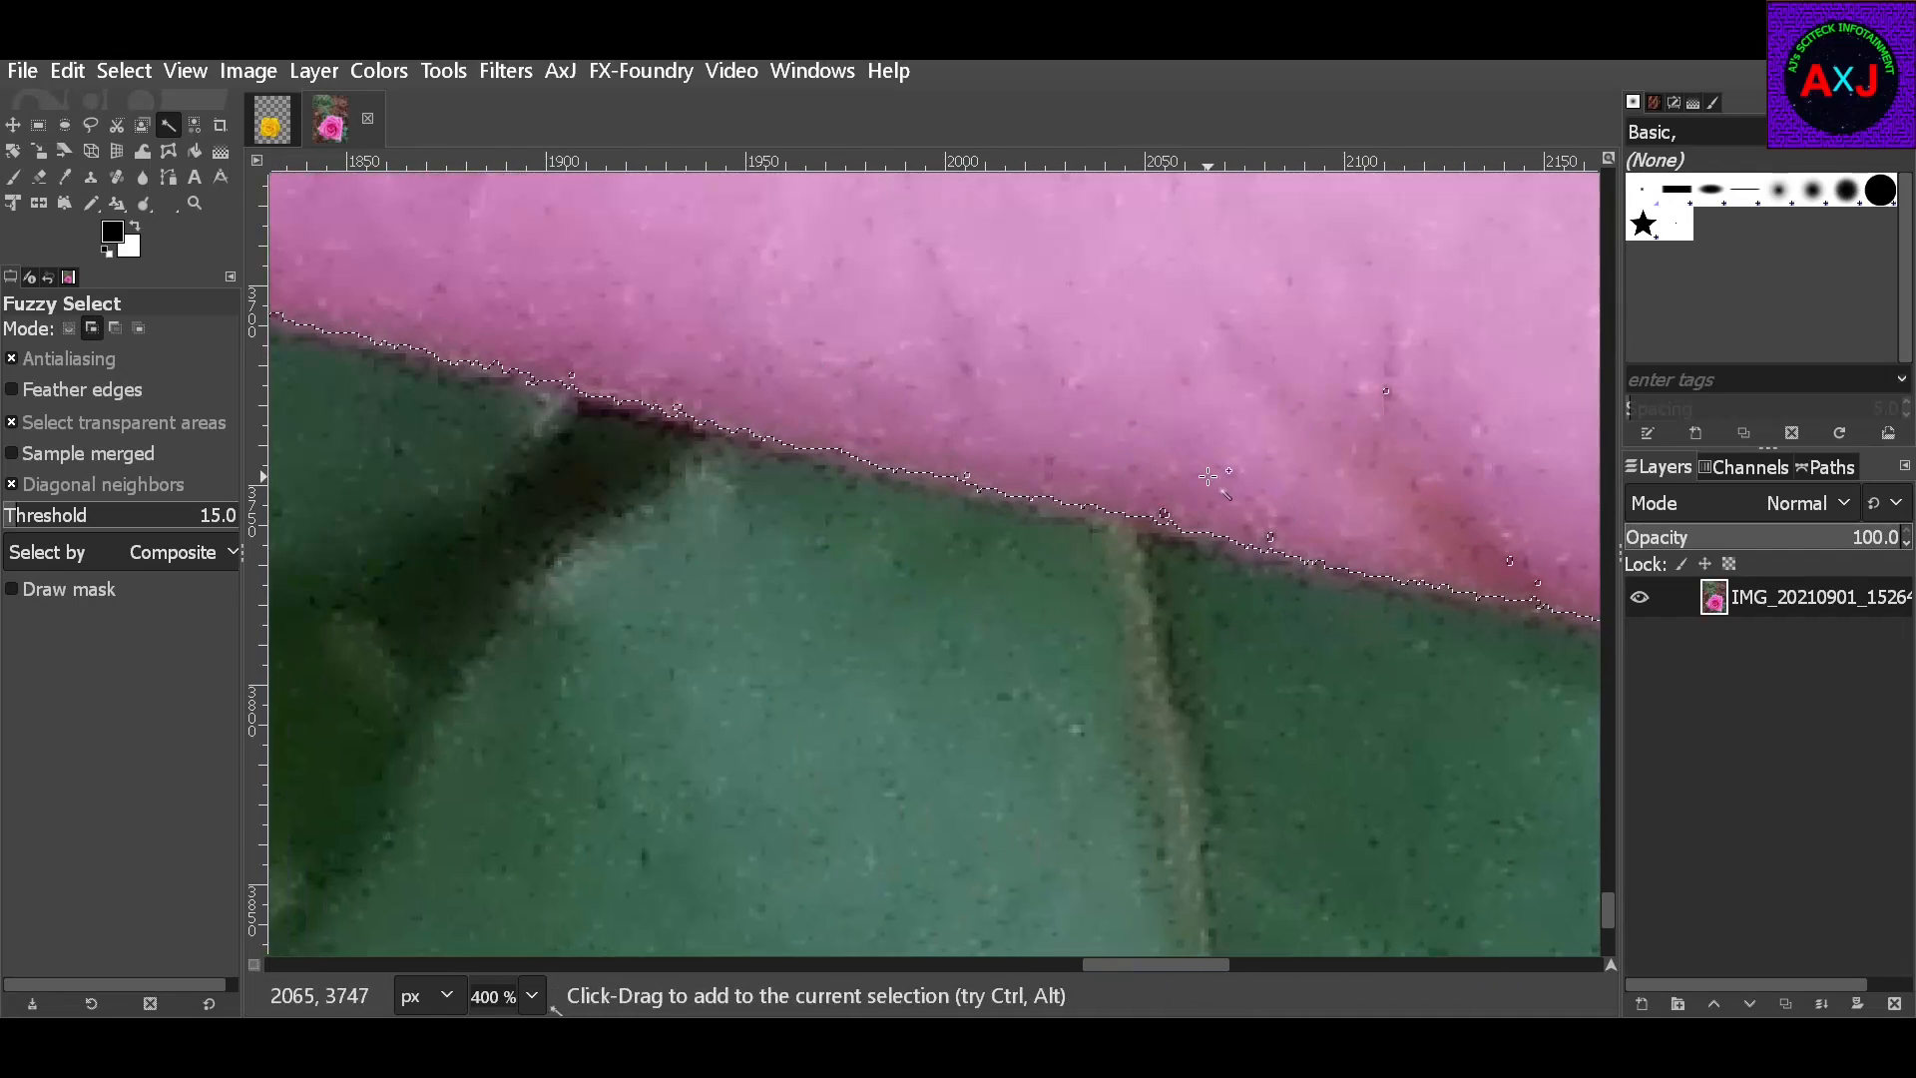
pyautogui.click(1163, 515)
pyautogui.moveTo(1165, 962); pyautogui.dragTo(1043, 964)
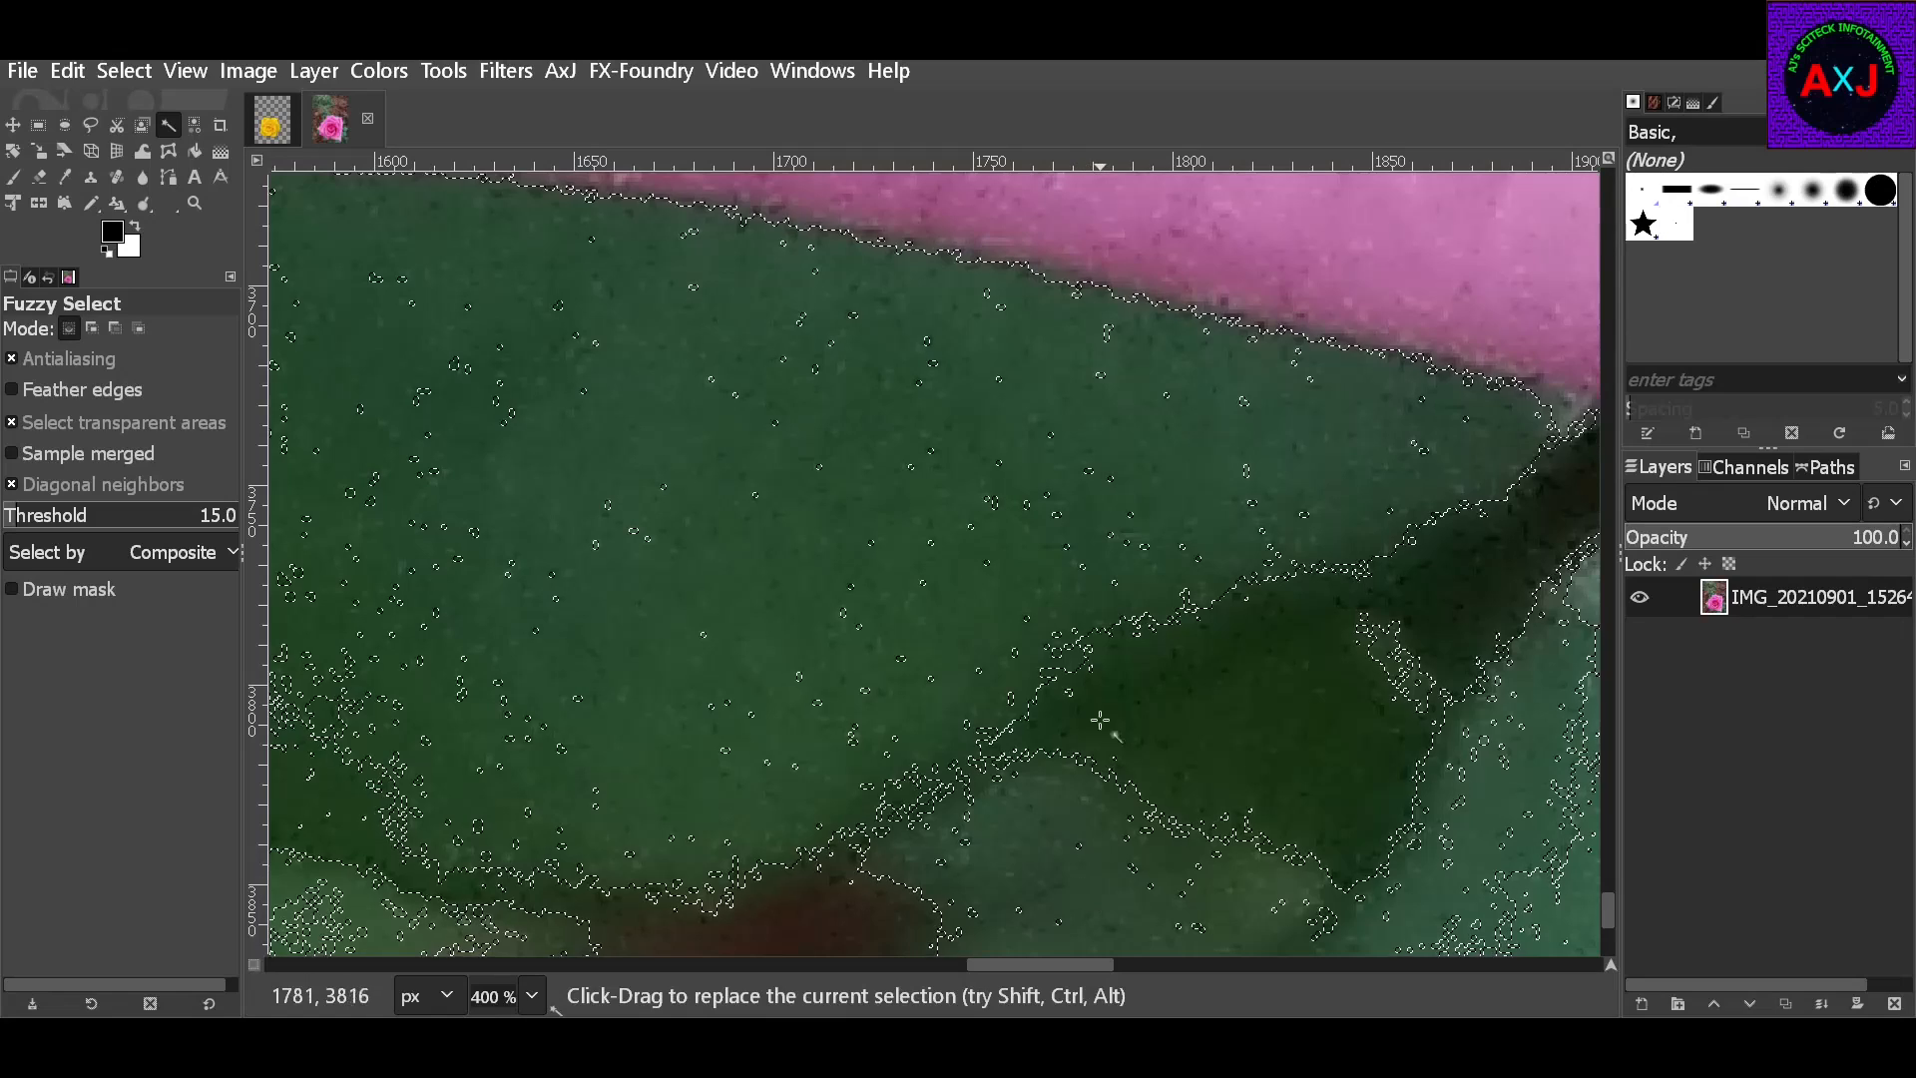
pyautogui.keyDown('ctrl'); pyautogui.click(1104, 579); pyautogui.keyUp('ctrl')
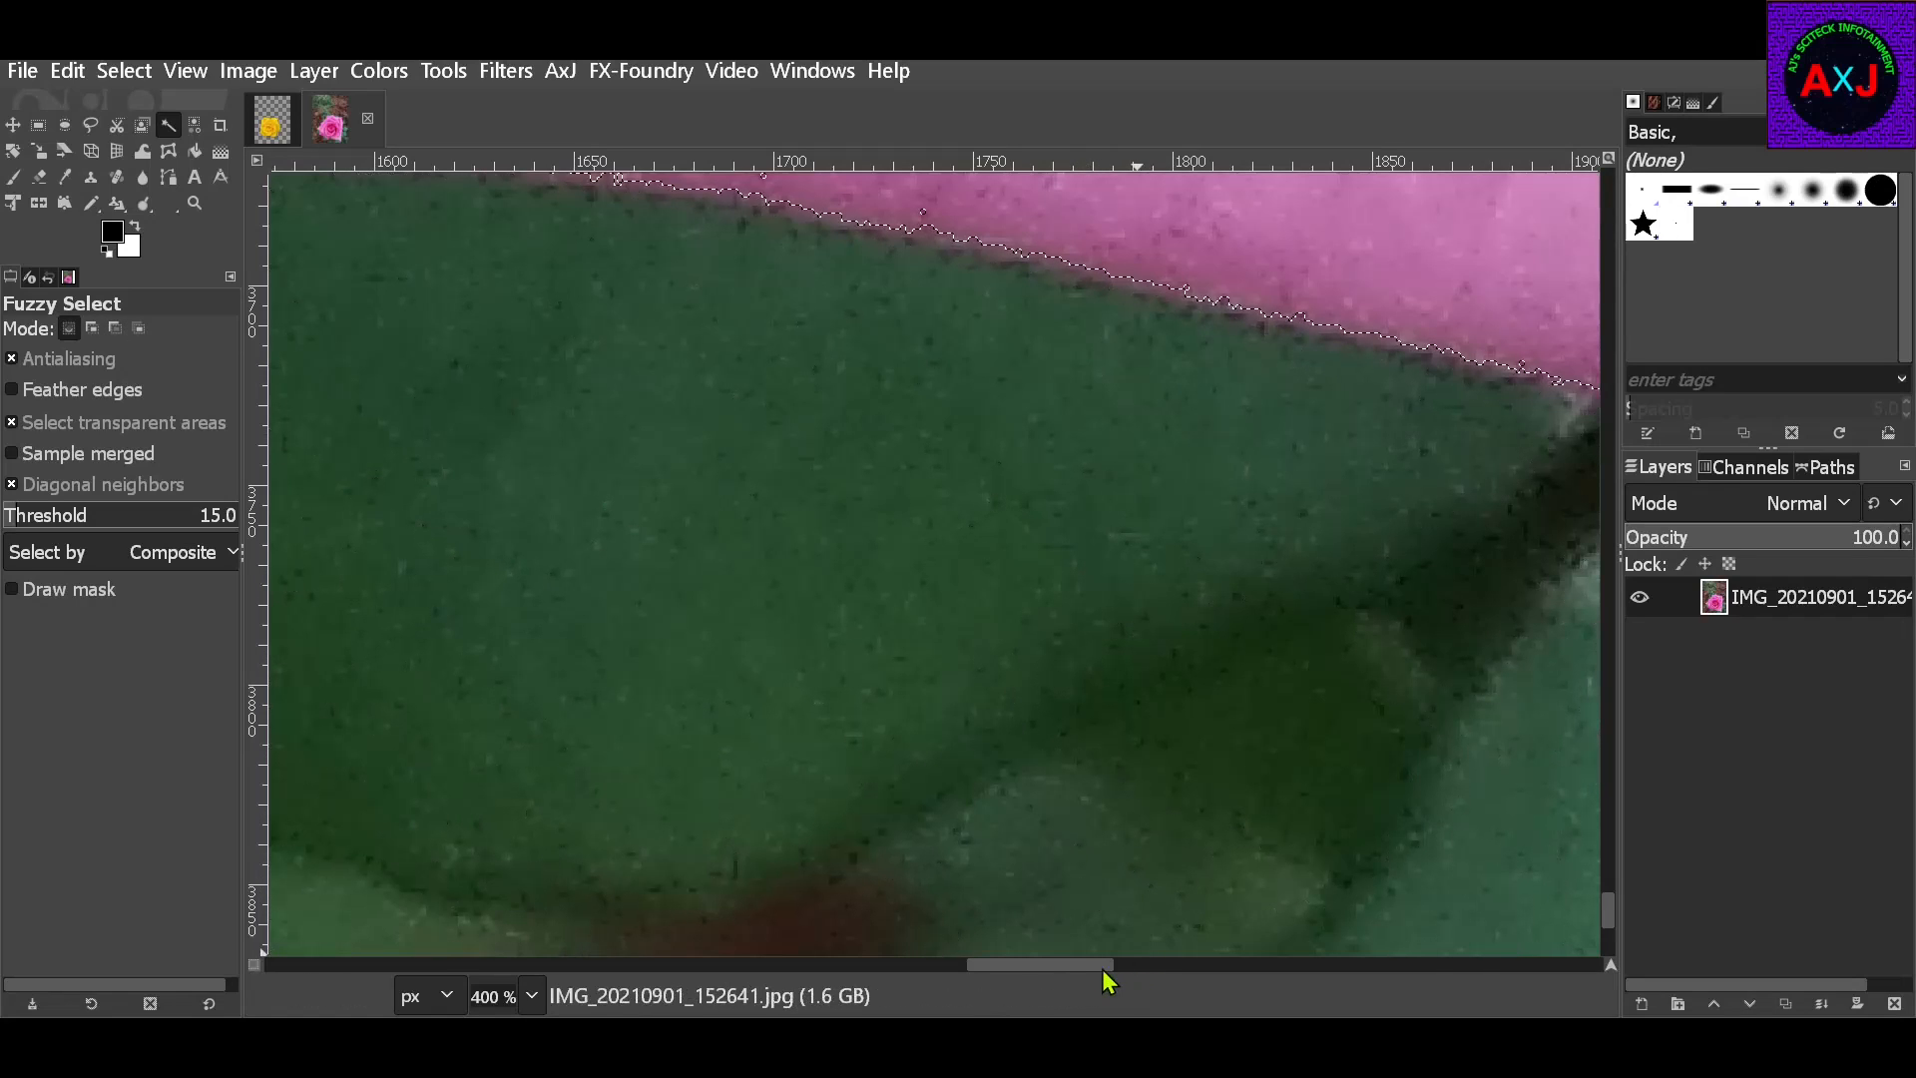
# Add the unselected dark red area where two lower petals meet above the green leaf to the selection
pyautogui.moveTo(1098, 968); pyautogui.dragTo(1165, 962)
pyautogui.scroll(3, 996, 504)
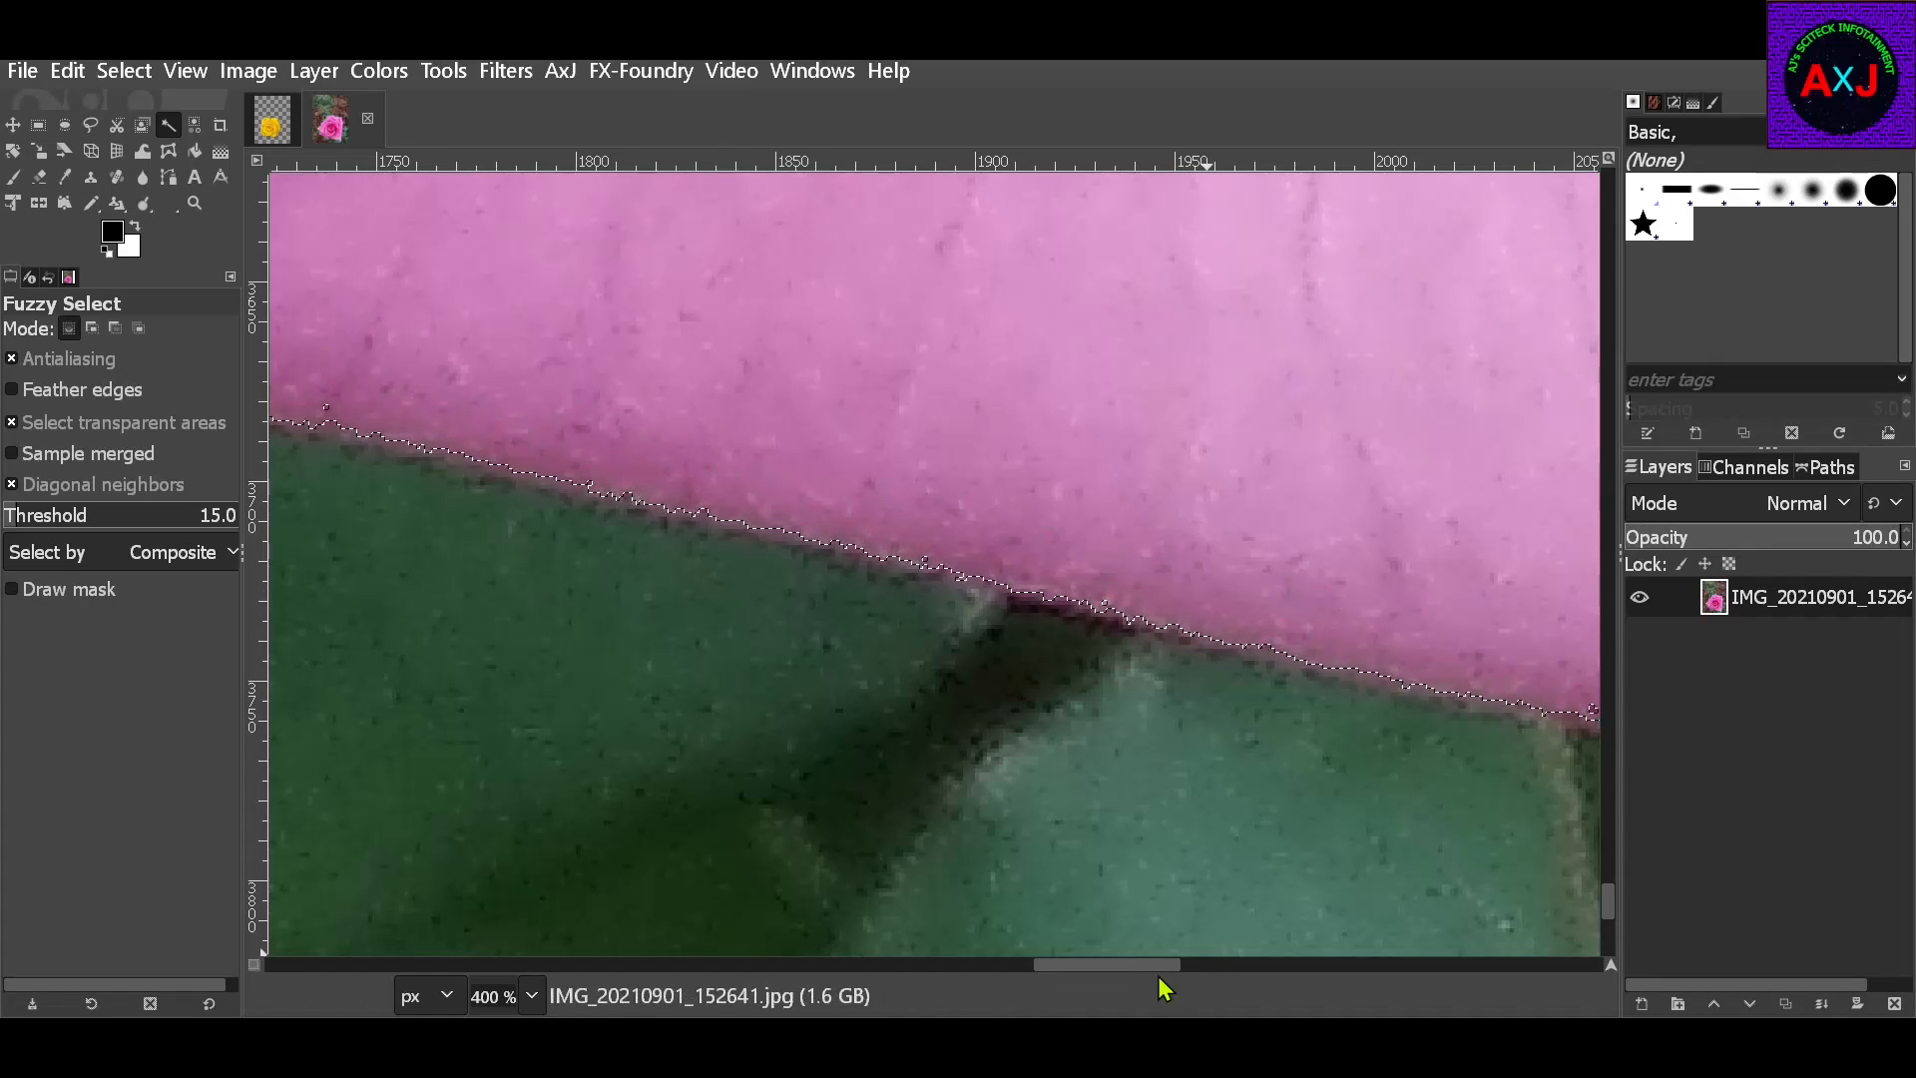
pyautogui.moveTo(1157, 968); pyautogui.dragTo(1050, 958)
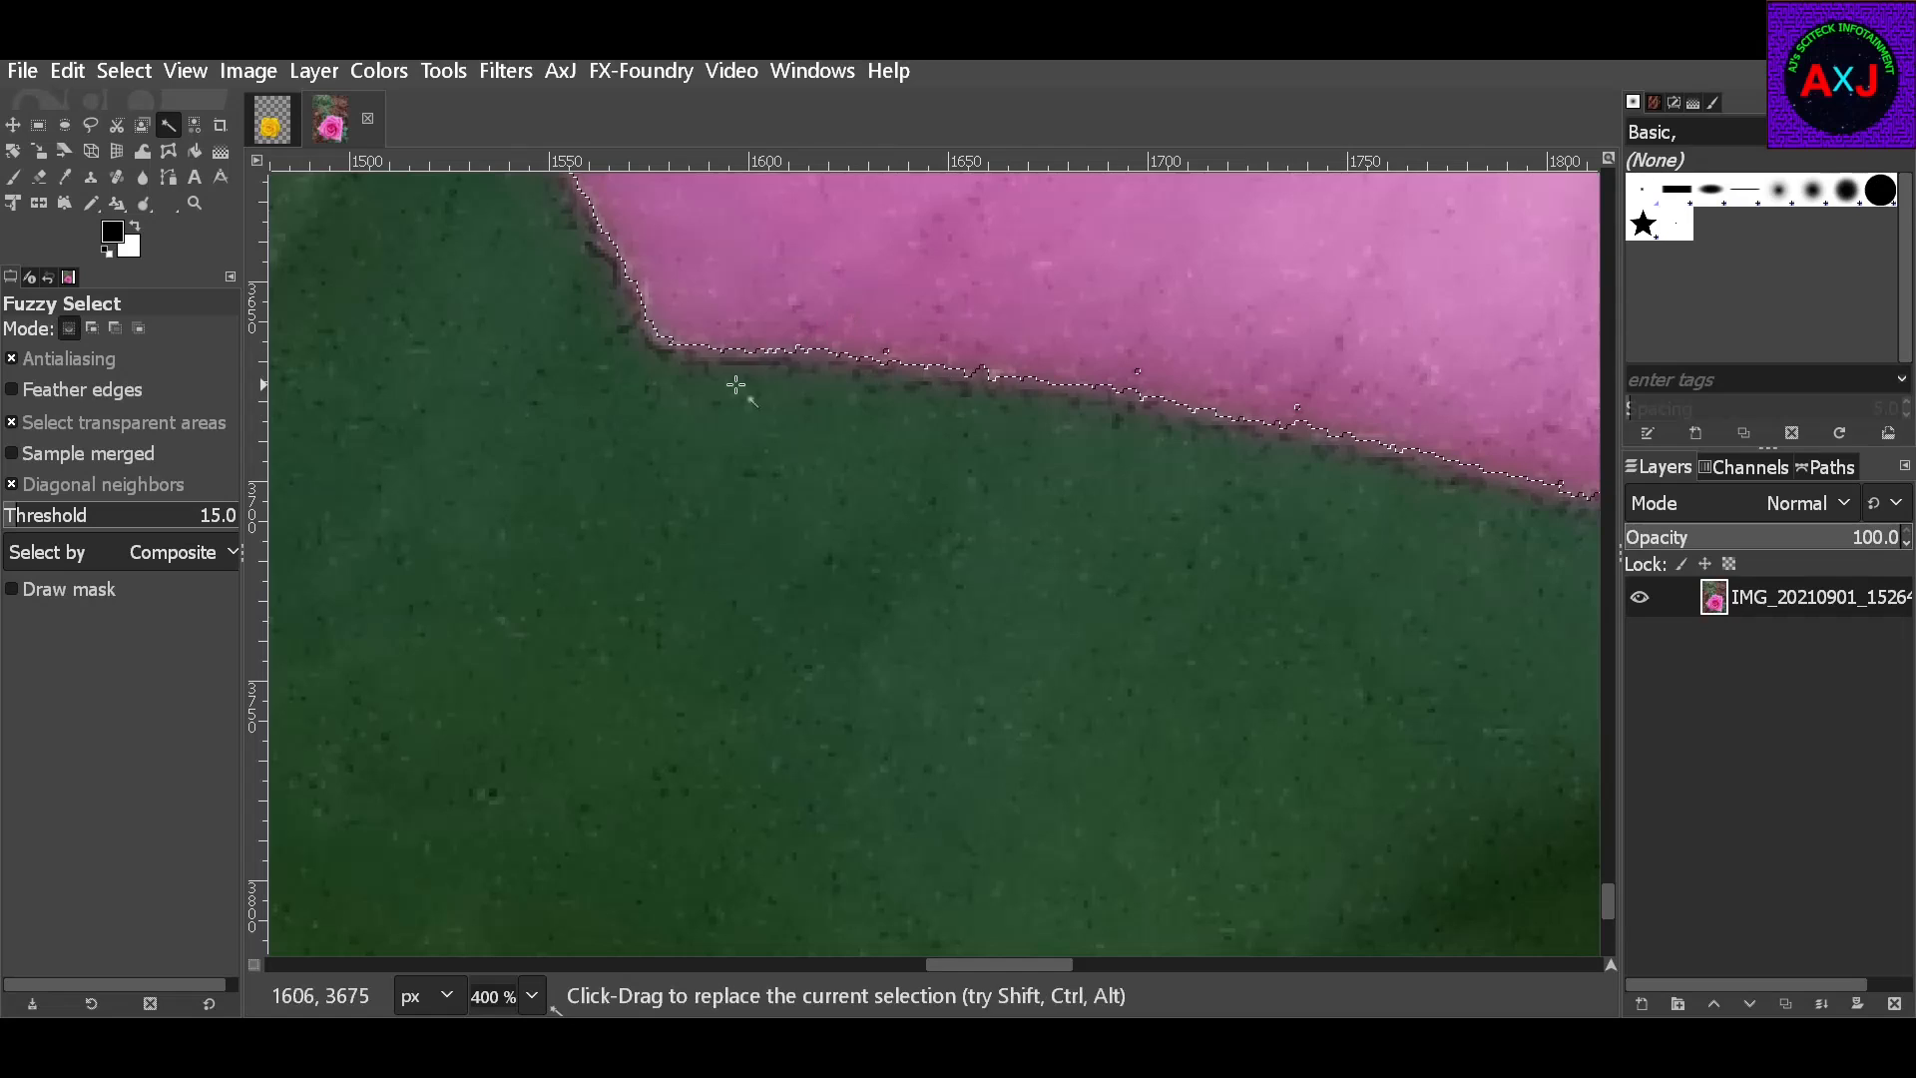
pyautogui.scroll(5, 736, 384)
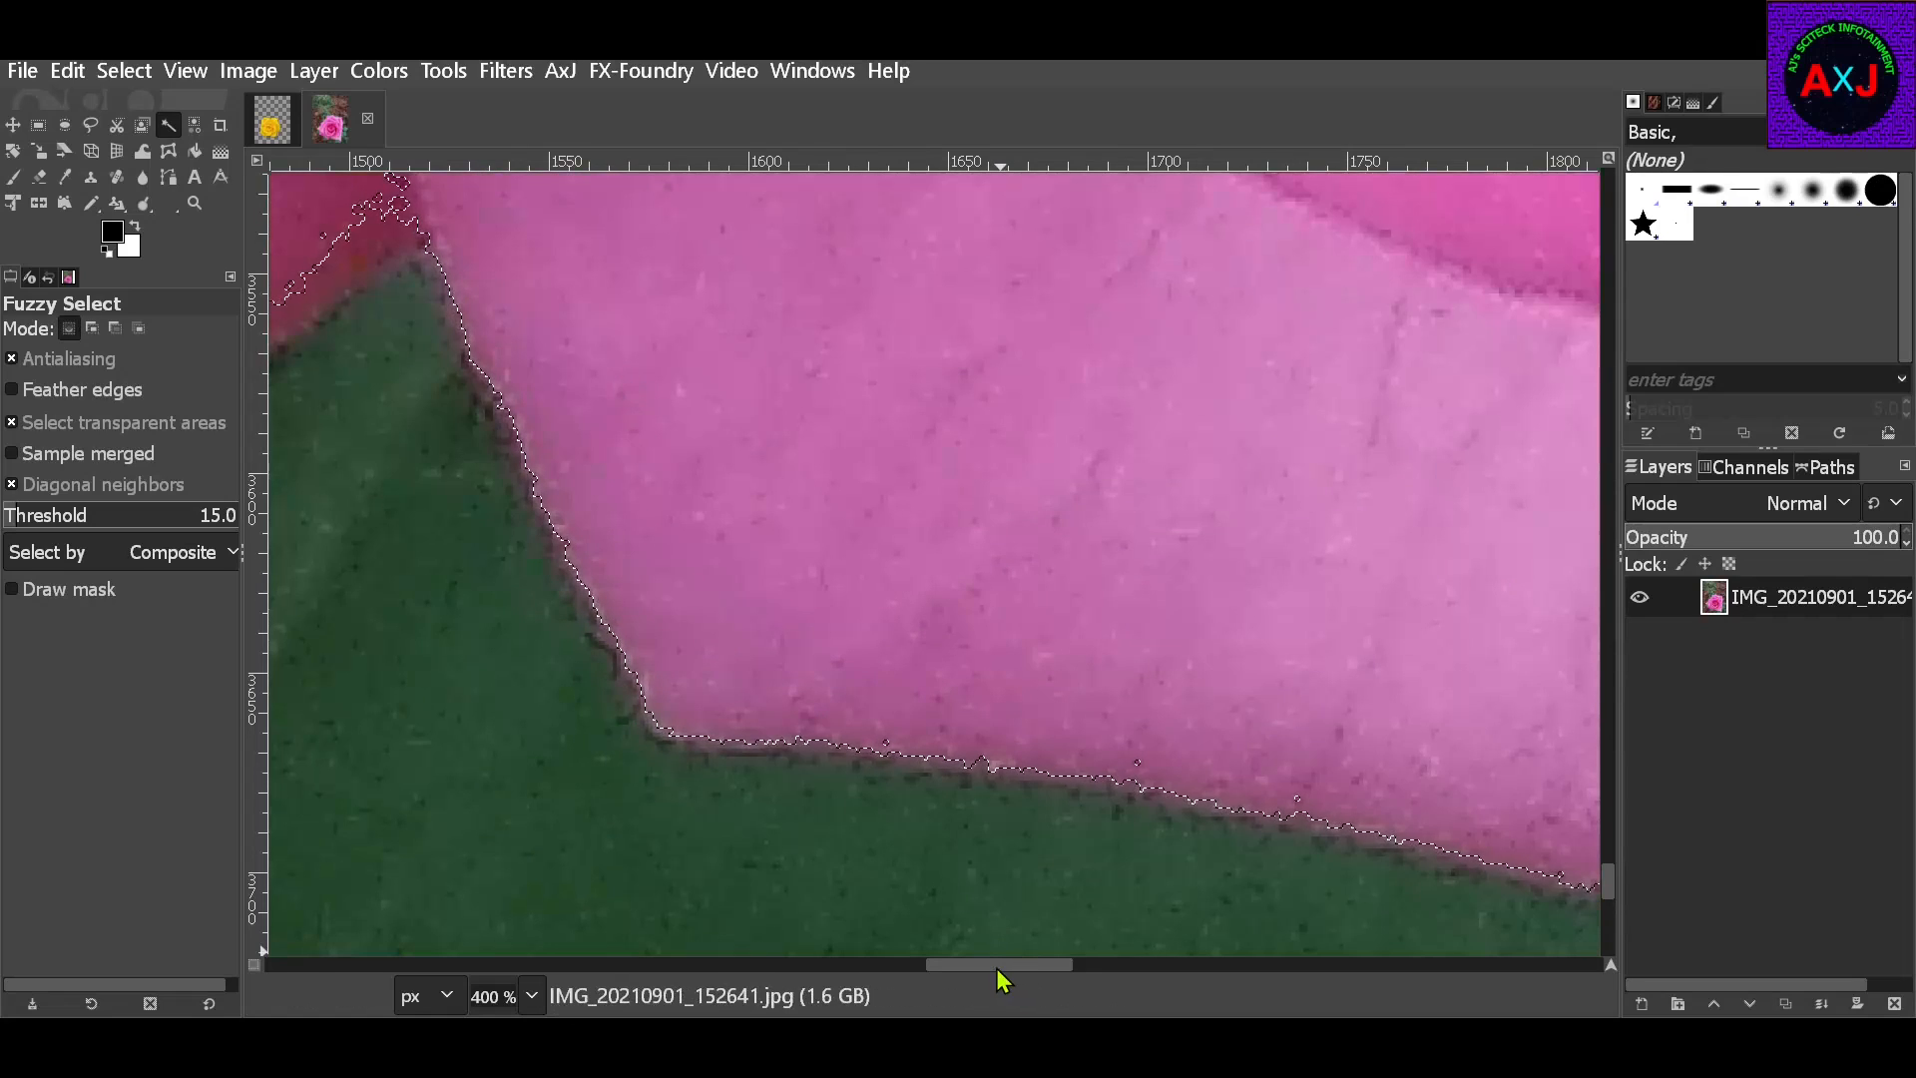
pyautogui.moveTo(998, 967); pyautogui.dragTo(923, 966)
pyautogui.scroll(3, 984, 633)
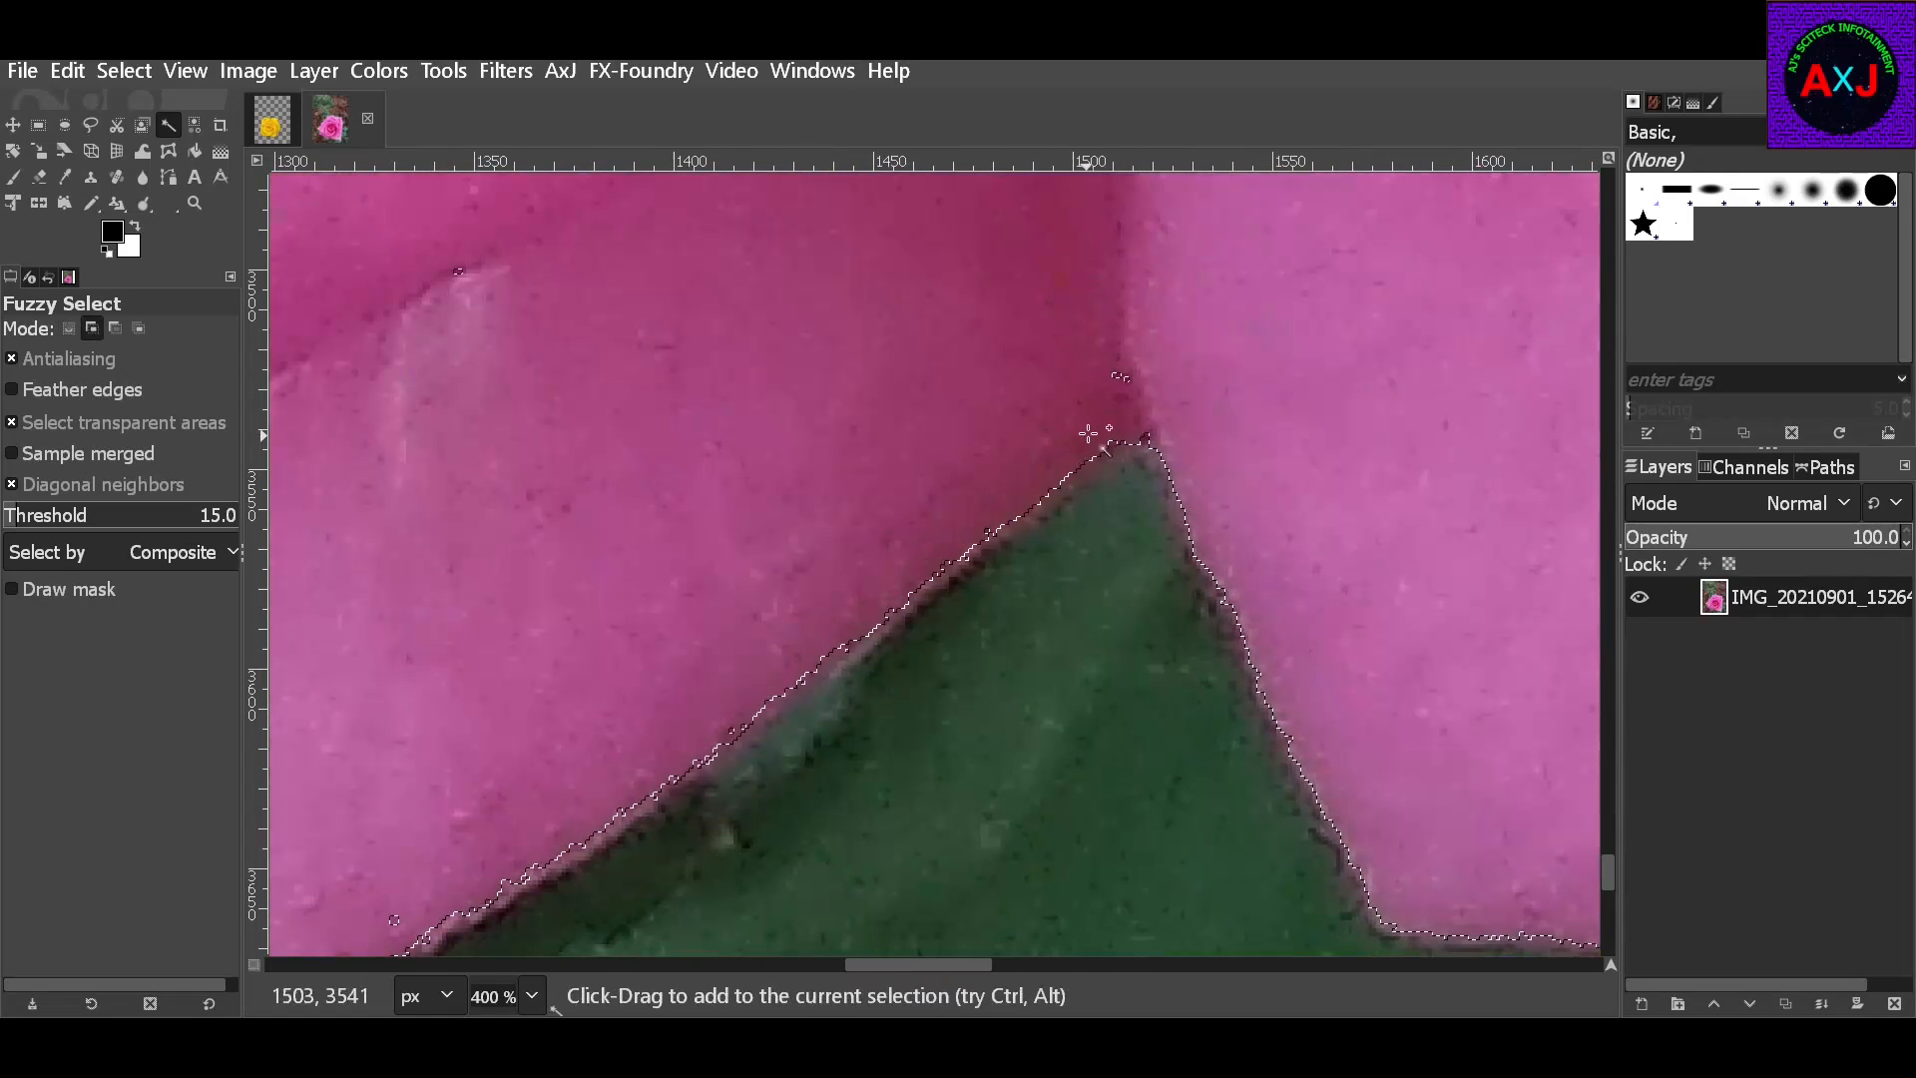
pyautogui.scroll(-3, 864, 642)
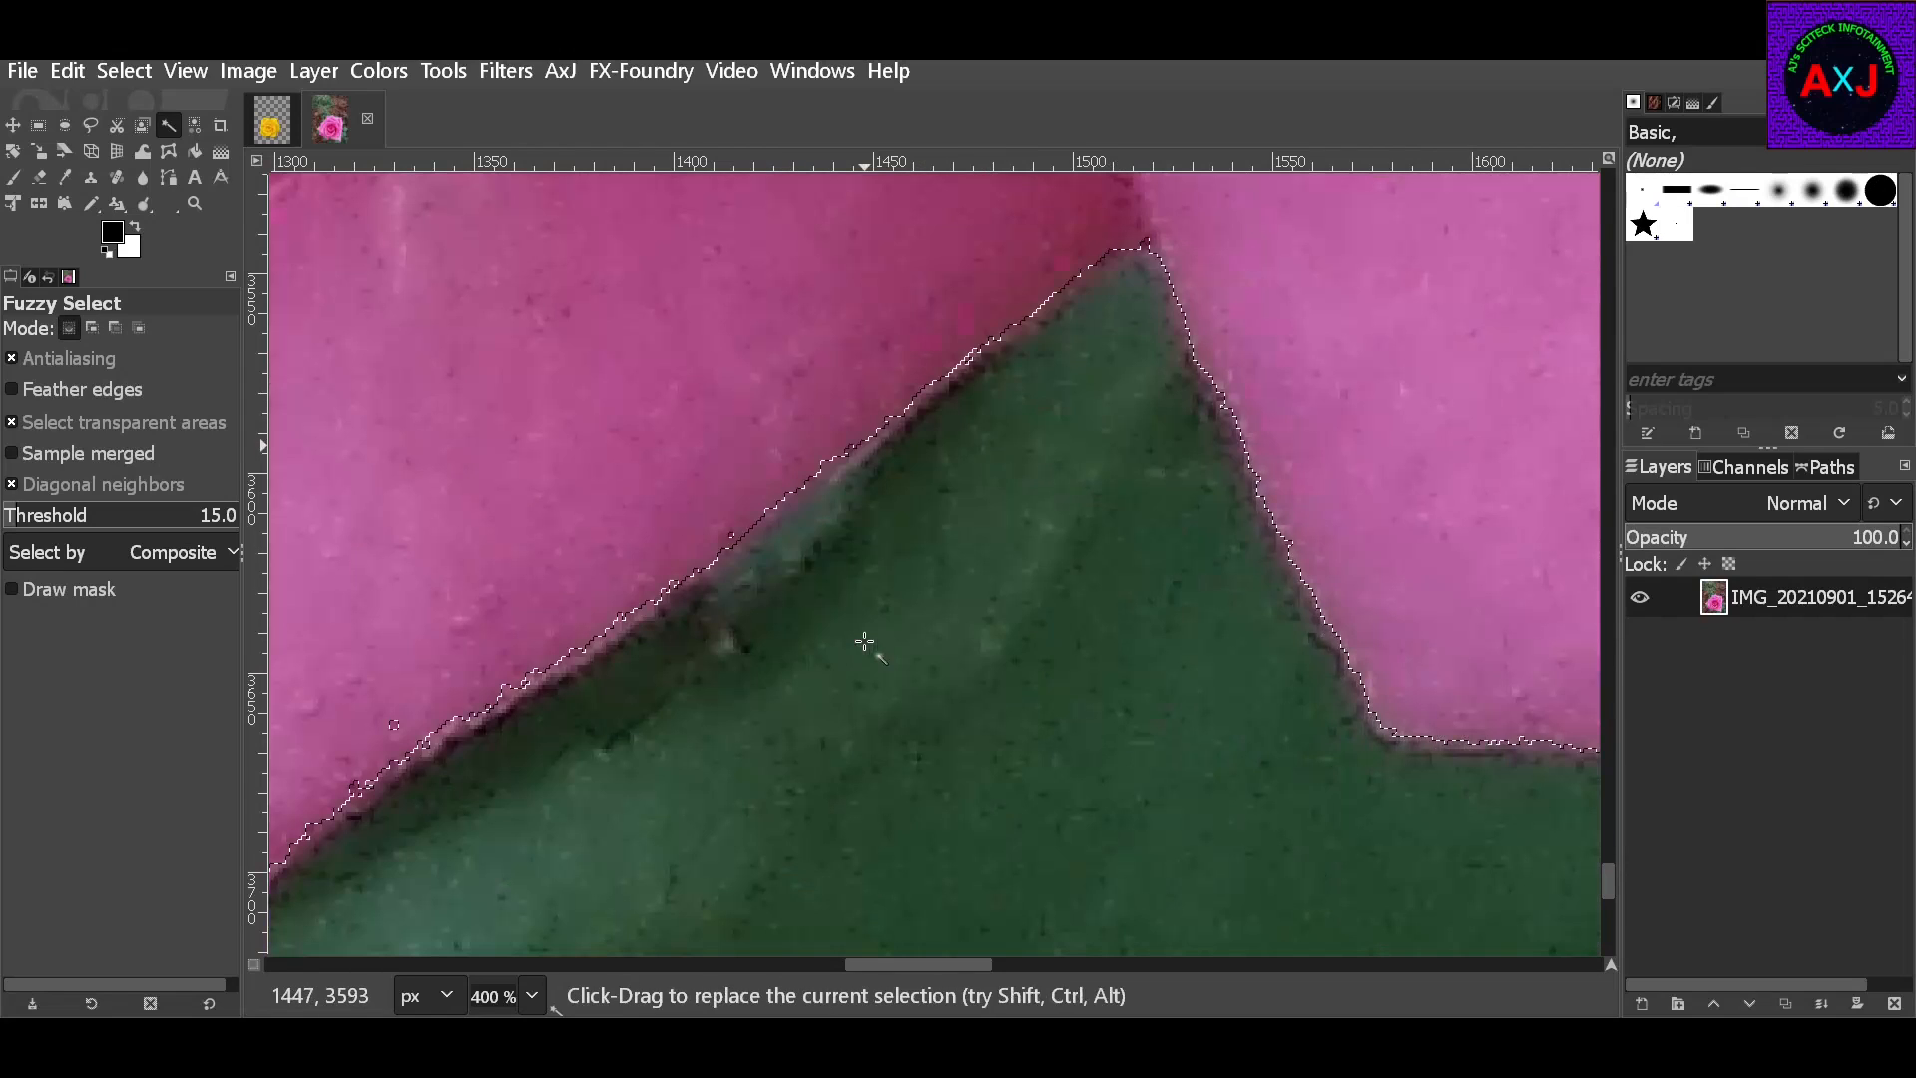
# Add the thin unselected strip along the lower petal edge above the large green leaf to the selection
pyautogui.moveTo(950, 966); pyautogui.dragTo(905, 964)
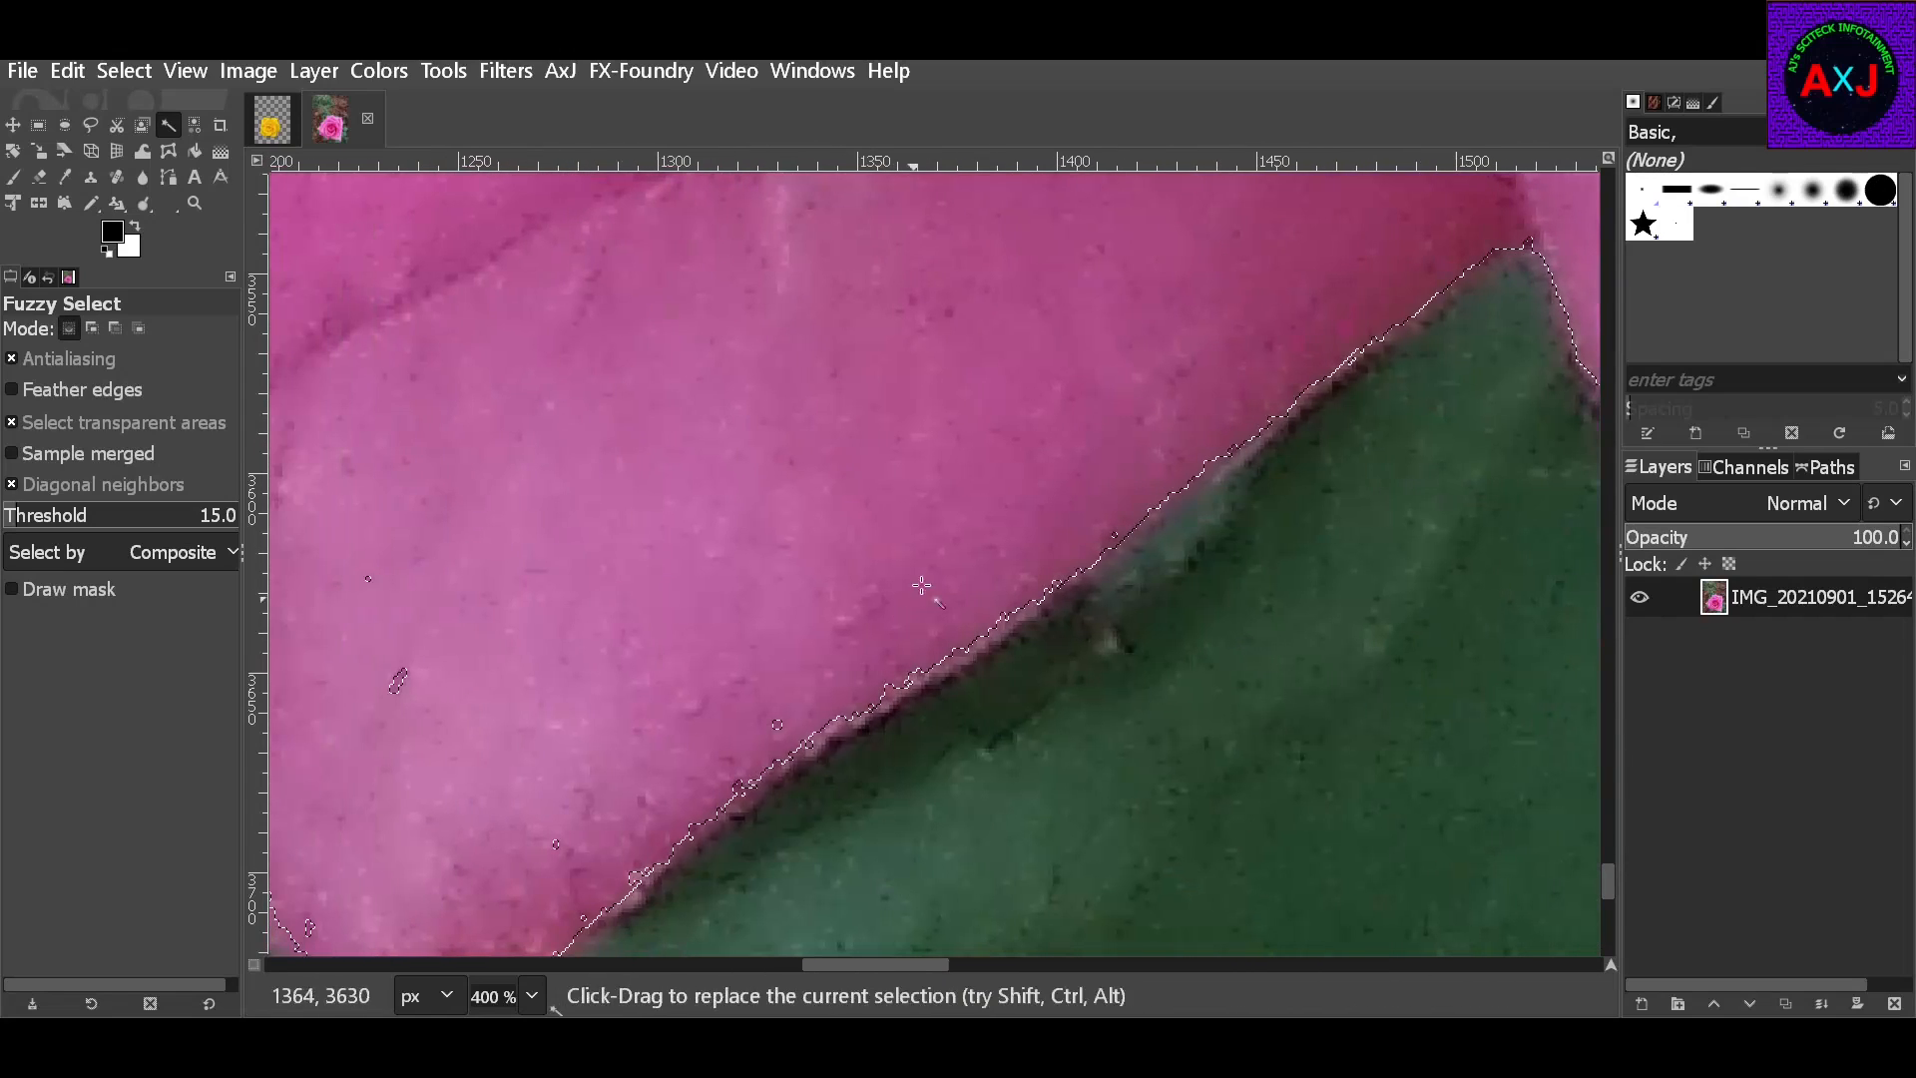
pyautogui.keyDown('shift'); pyautogui.click(1001, 621); pyautogui.keyUp('shift')
pyautogui.keyDown('shift'); pyautogui.click(964, 637); pyautogui.keyUp('shift')
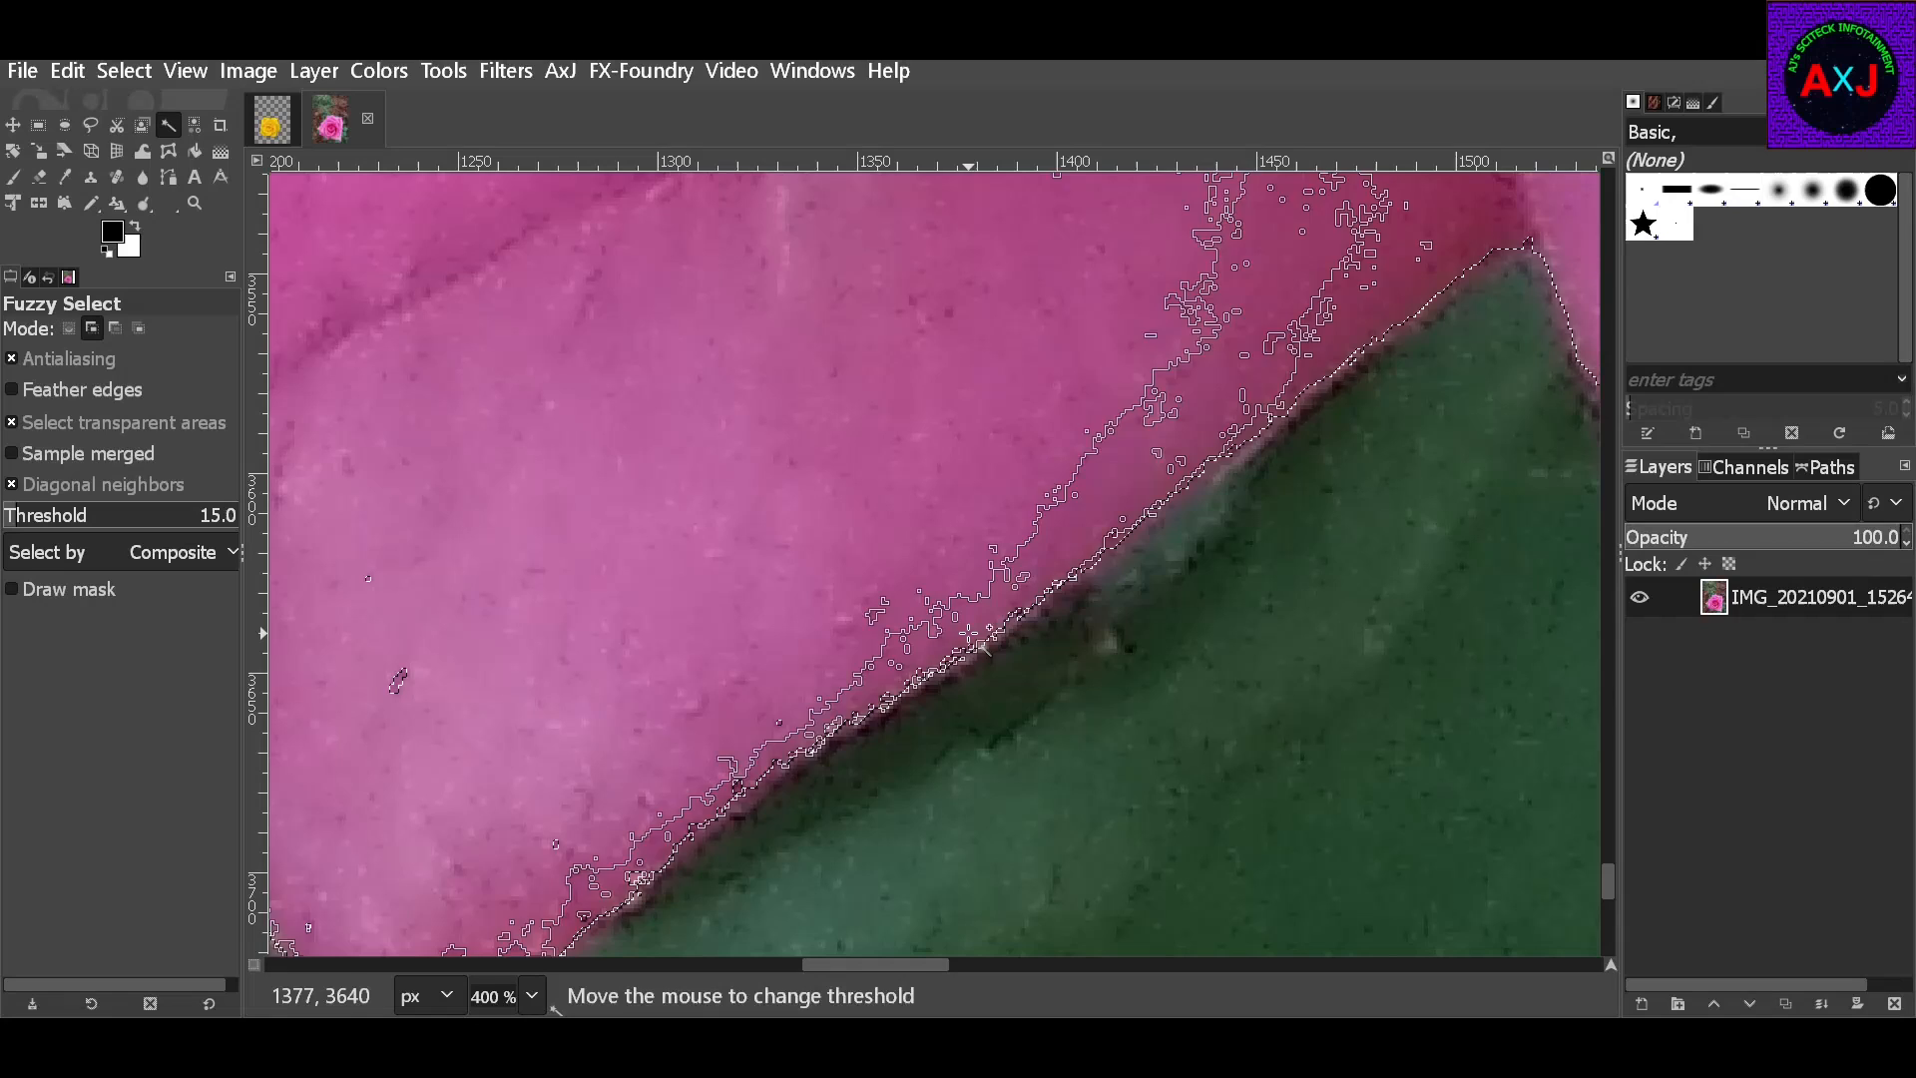
pyautogui.keyDown('shift'); pyautogui.click(794, 711); pyautogui.keyUp('shift')
pyautogui.keyDown('shift'); pyautogui.click(739, 779); pyautogui.keyUp('shift')
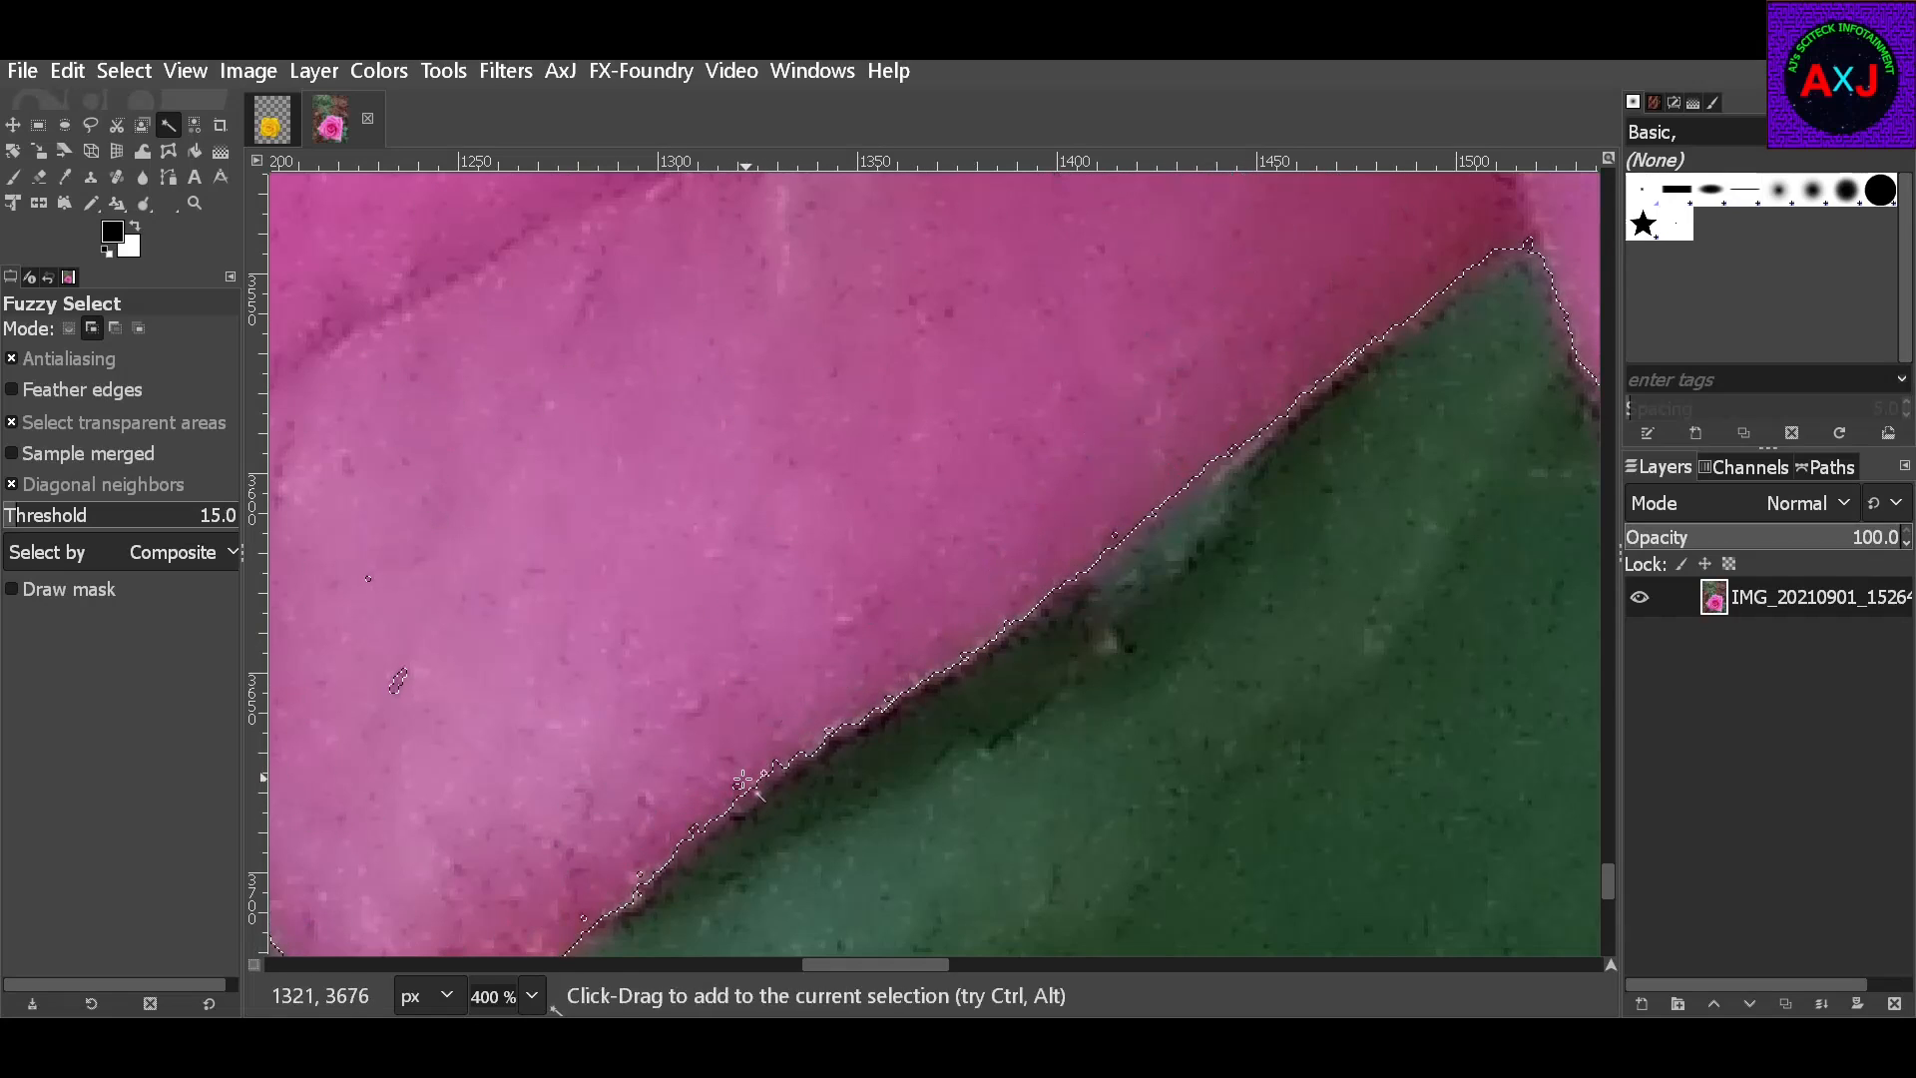
pyautogui.keyDown('shift'); pyautogui.click(736, 780); pyautogui.keyUp('shift')
# Add the pale tip of the rose's bottom downward-pointing petal to the selection
pyautogui.scroll(-4, 430, 691)
pyautogui.keyDown('shift'); pyautogui.click(452, 764); pyautogui.keyUp('shift')
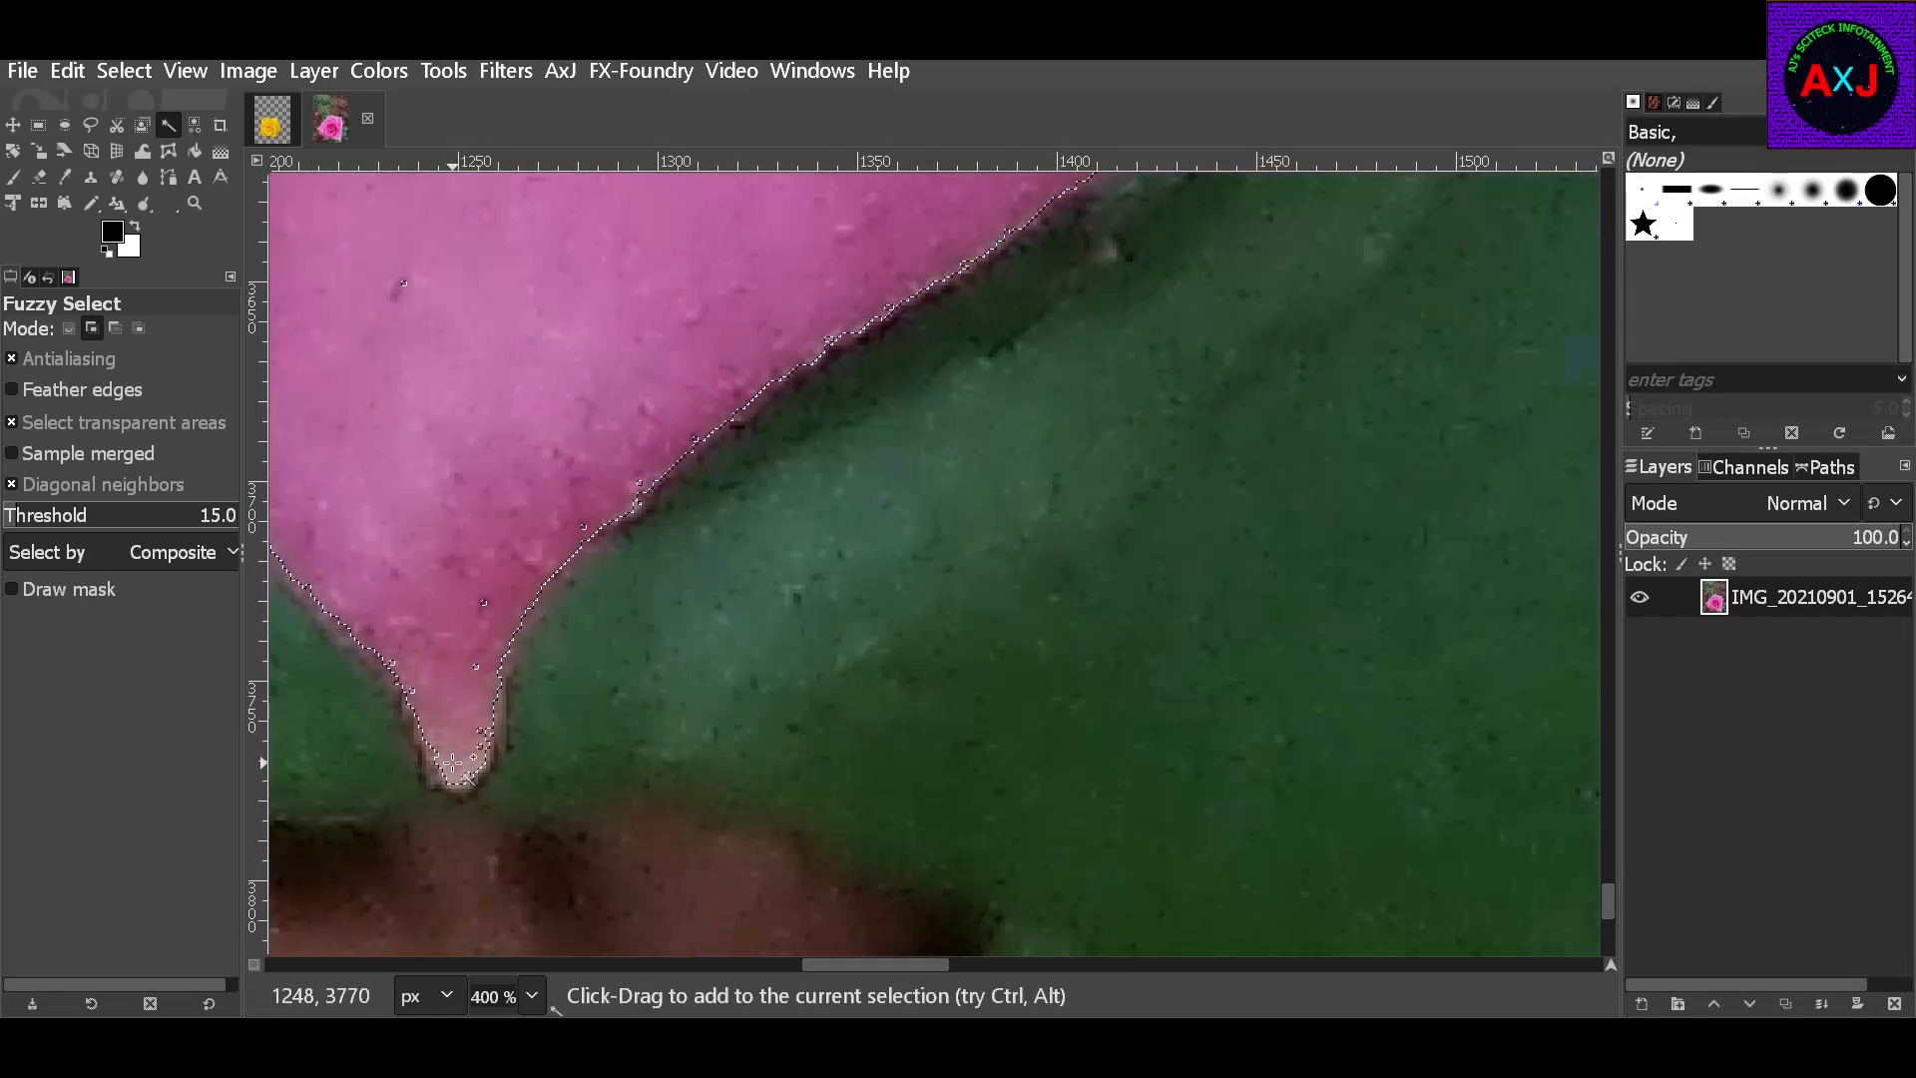
pyautogui.click(461, 692)
pyautogui.click(460, 752)
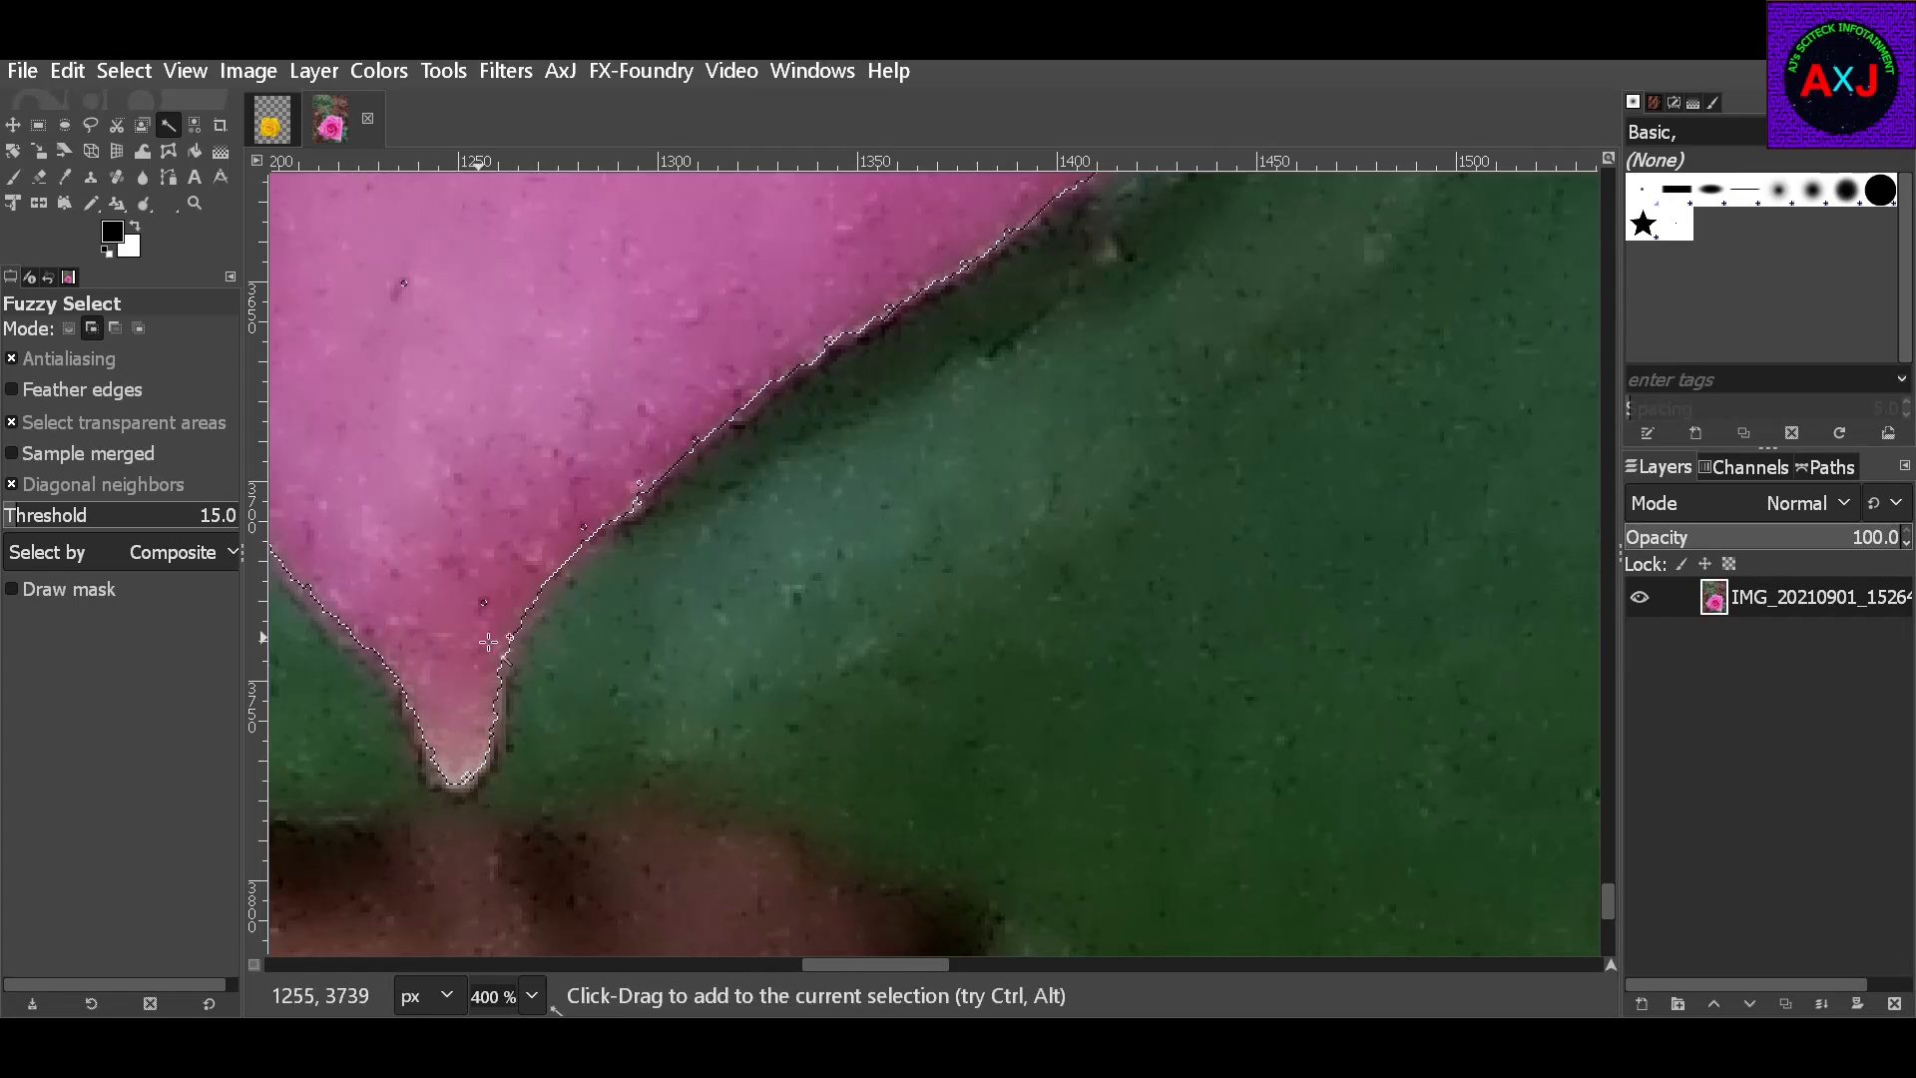
# Add the unselected reddish edge between the bottom petal tip and the dark notch up and to its left to the selection
pyautogui.moveTo(901, 971); pyautogui.dragTo(811, 912)
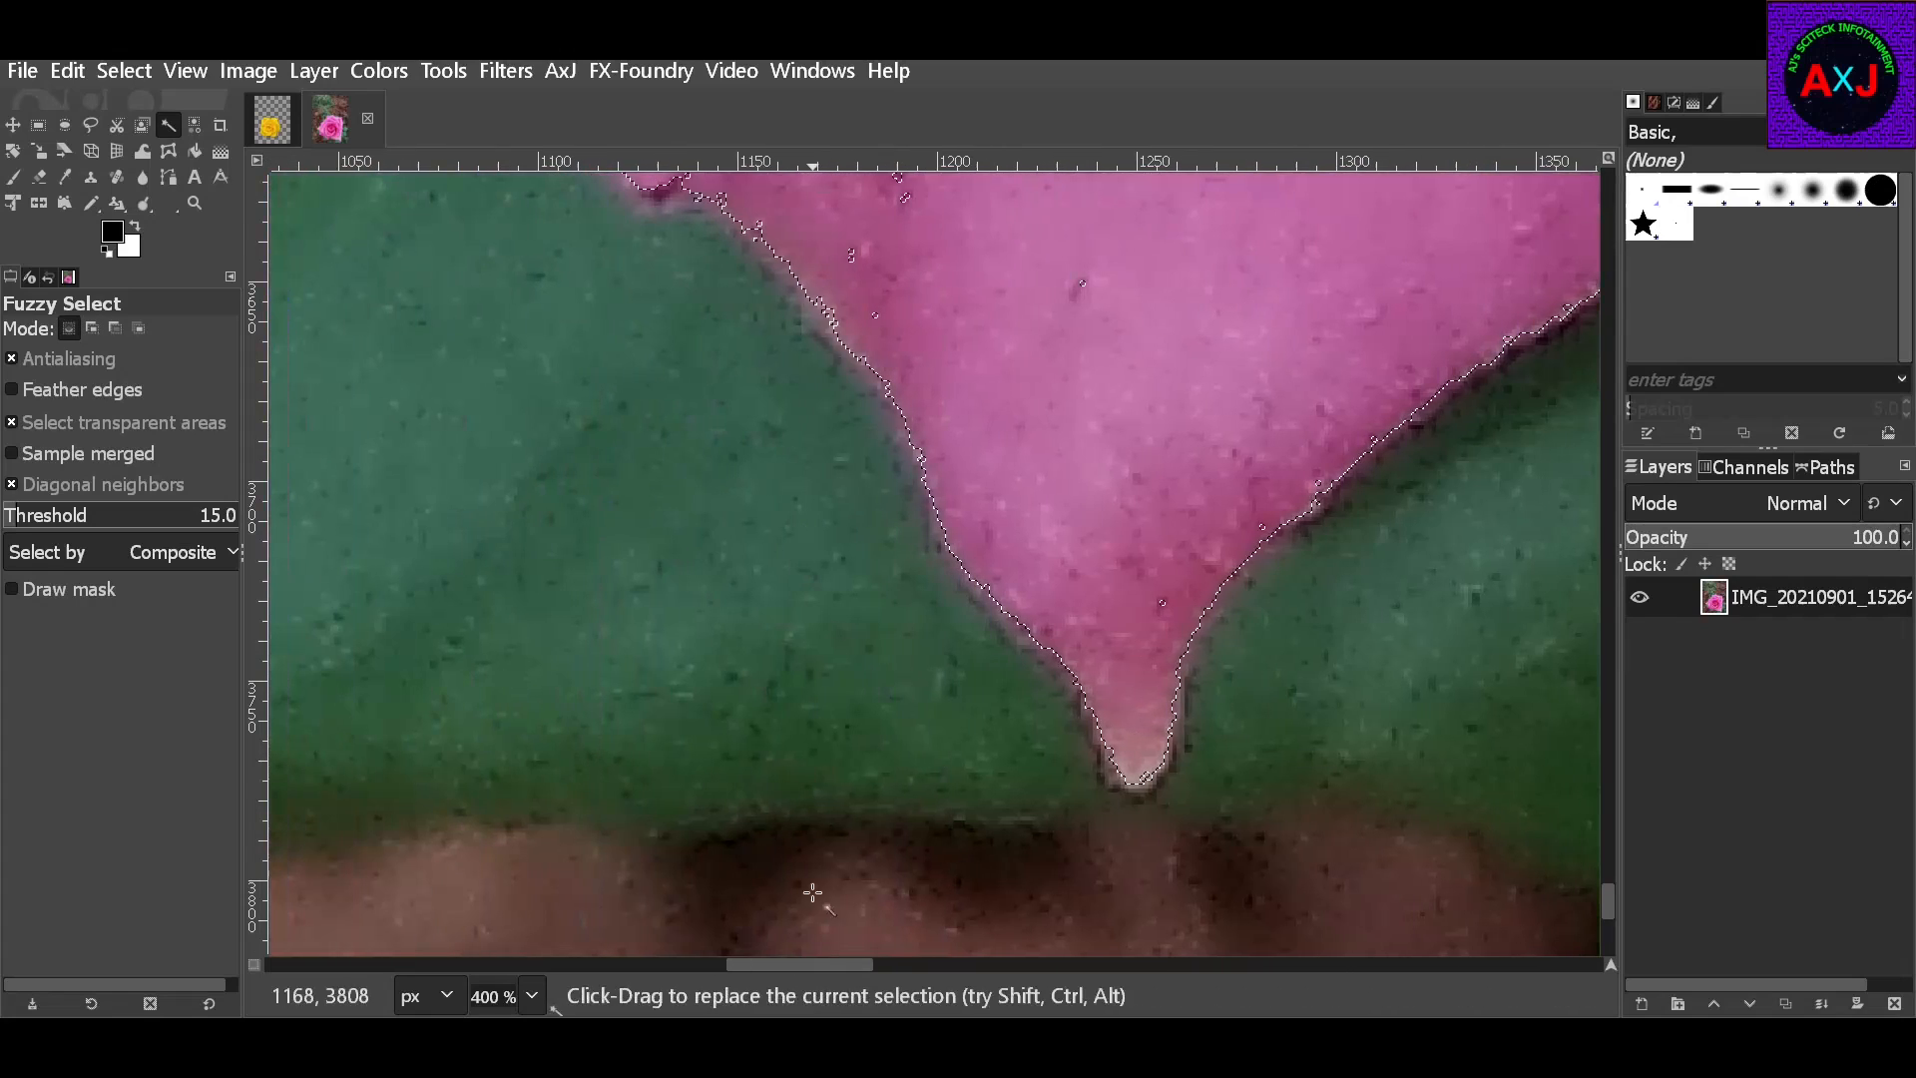
pyautogui.scroll(5, 780, 684)
pyautogui.keyDown('shift'); pyautogui.click(828, 639); pyautogui.keyUp('shift')
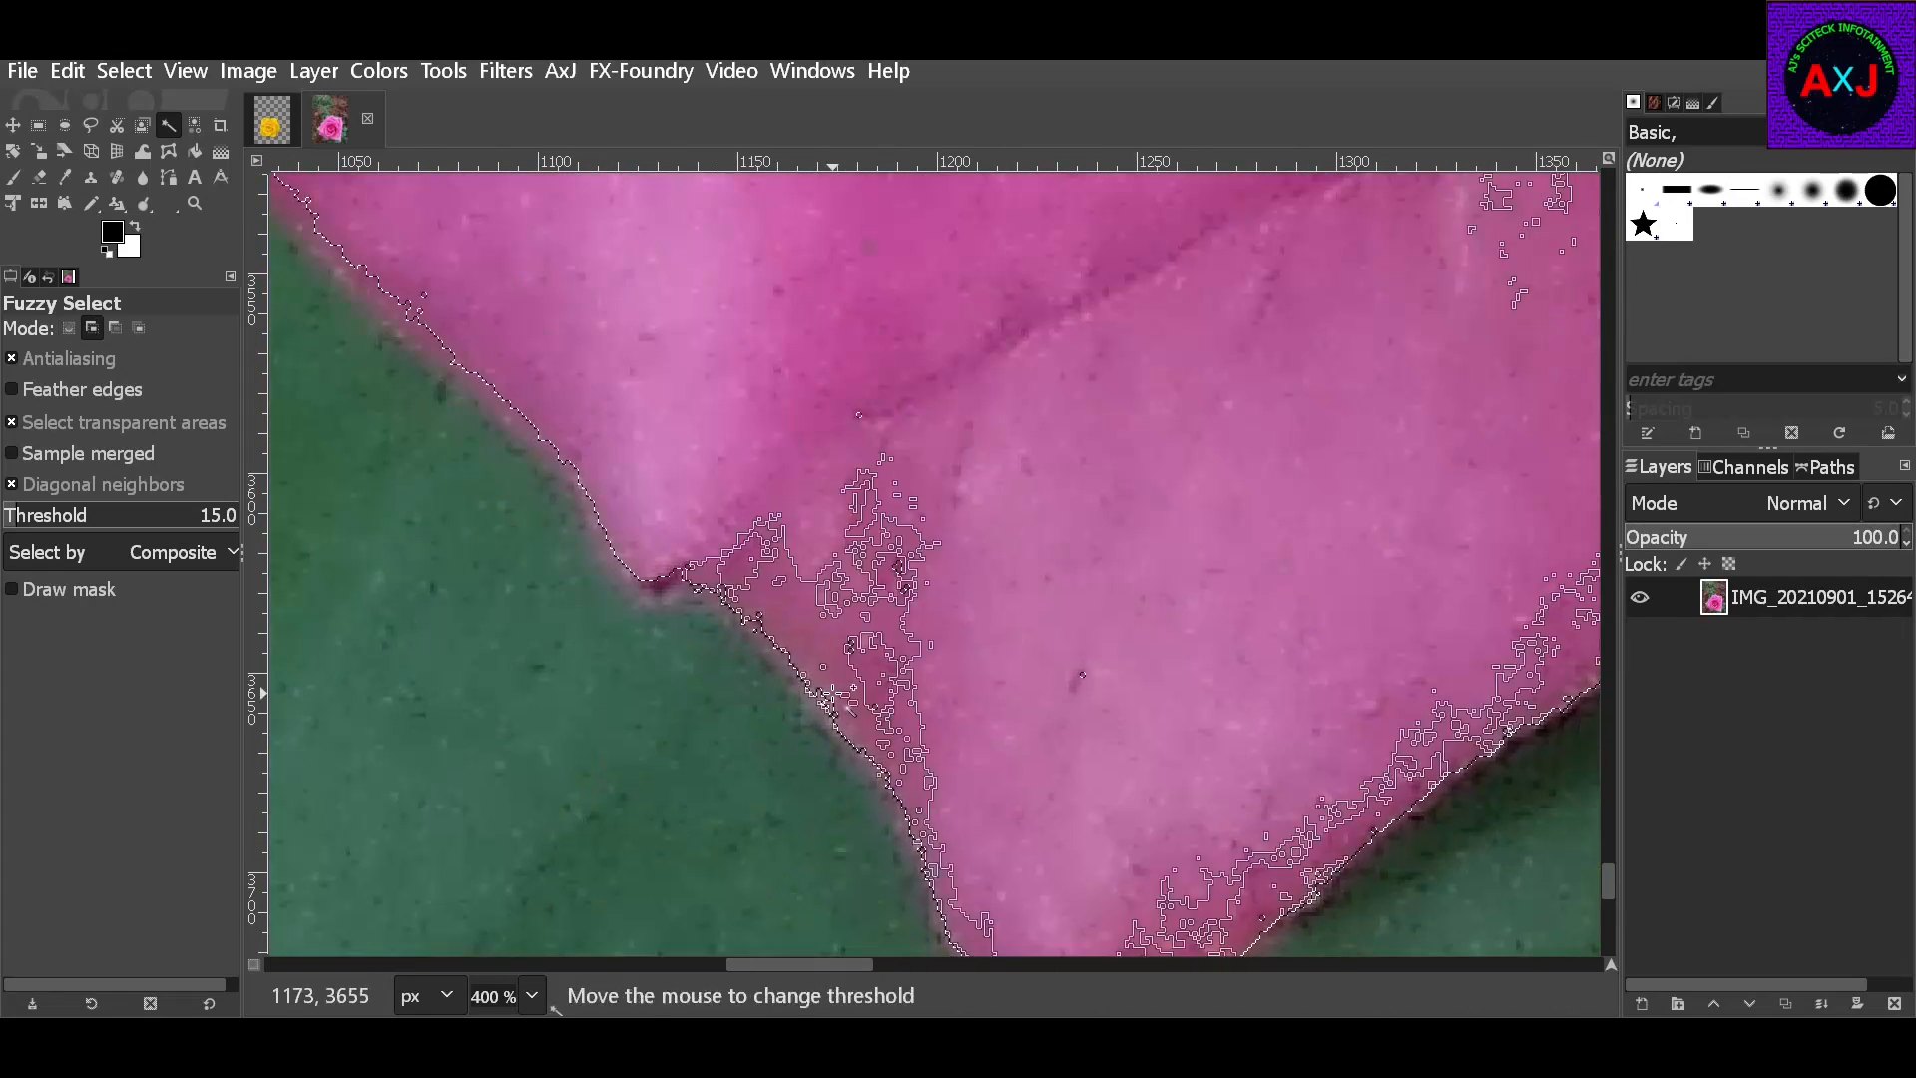
pyautogui.click(660, 585)
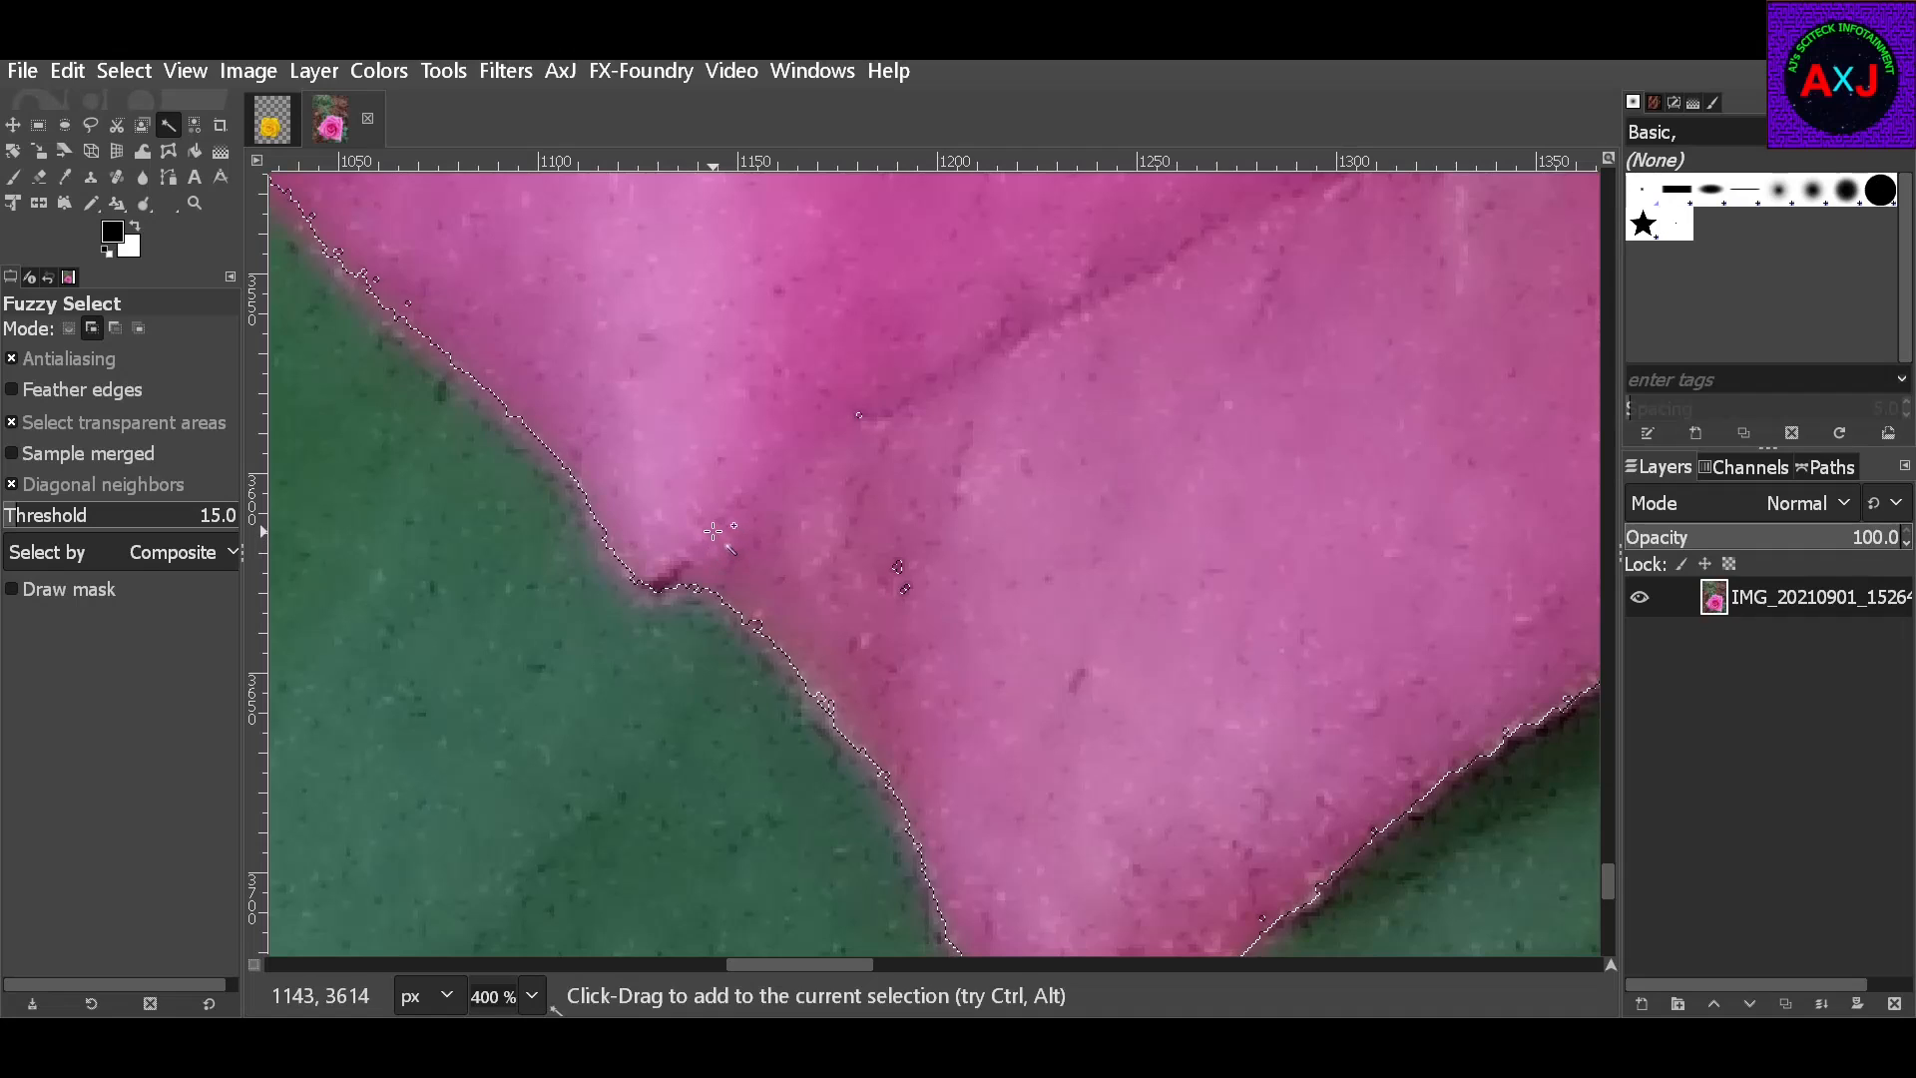
# Add the unselected petal edges beside the green leaf, up to the small notch at the rose's lower left, to the selection
pyautogui.moveTo(858, 967); pyautogui.dragTo(787, 964)
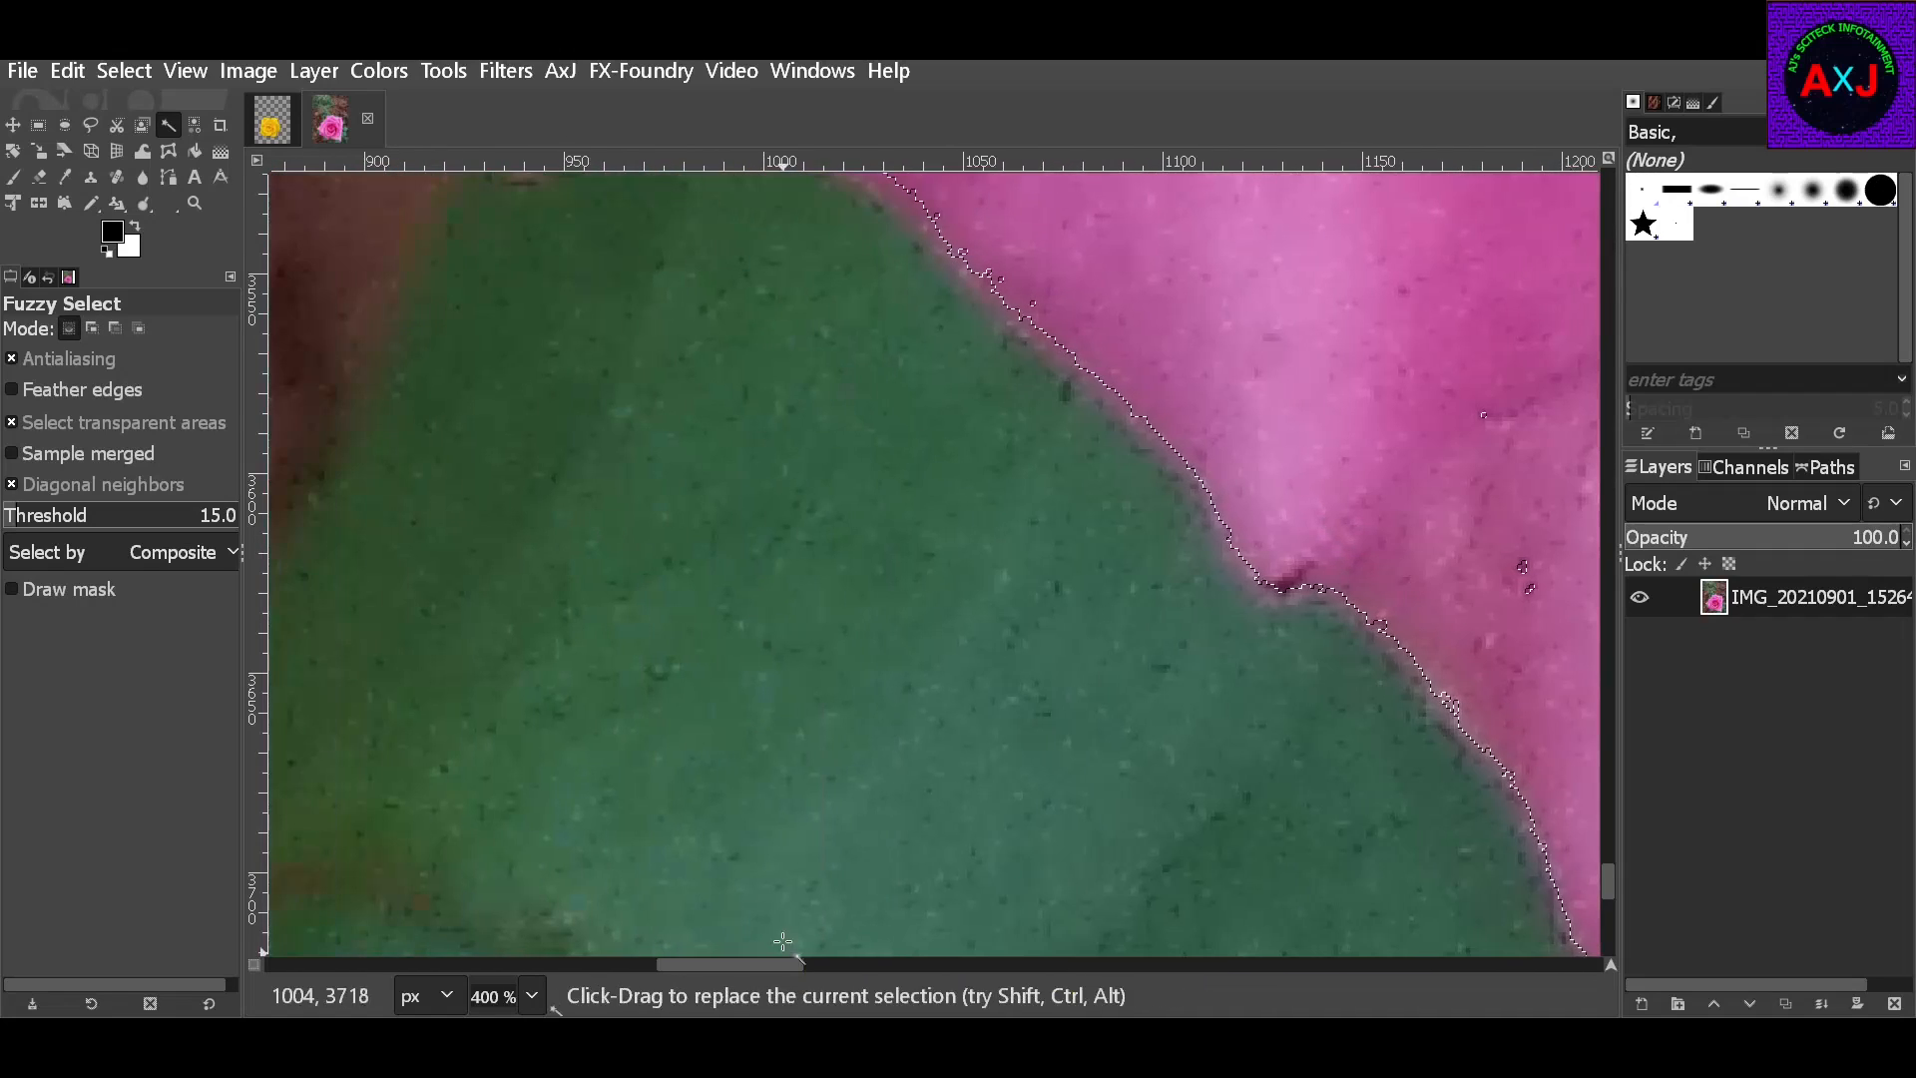
pyautogui.scroll(2, 843, 659)
pyautogui.keyDown('shift'); pyautogui.click(827, 515); pyautogui.keyUp('shift')
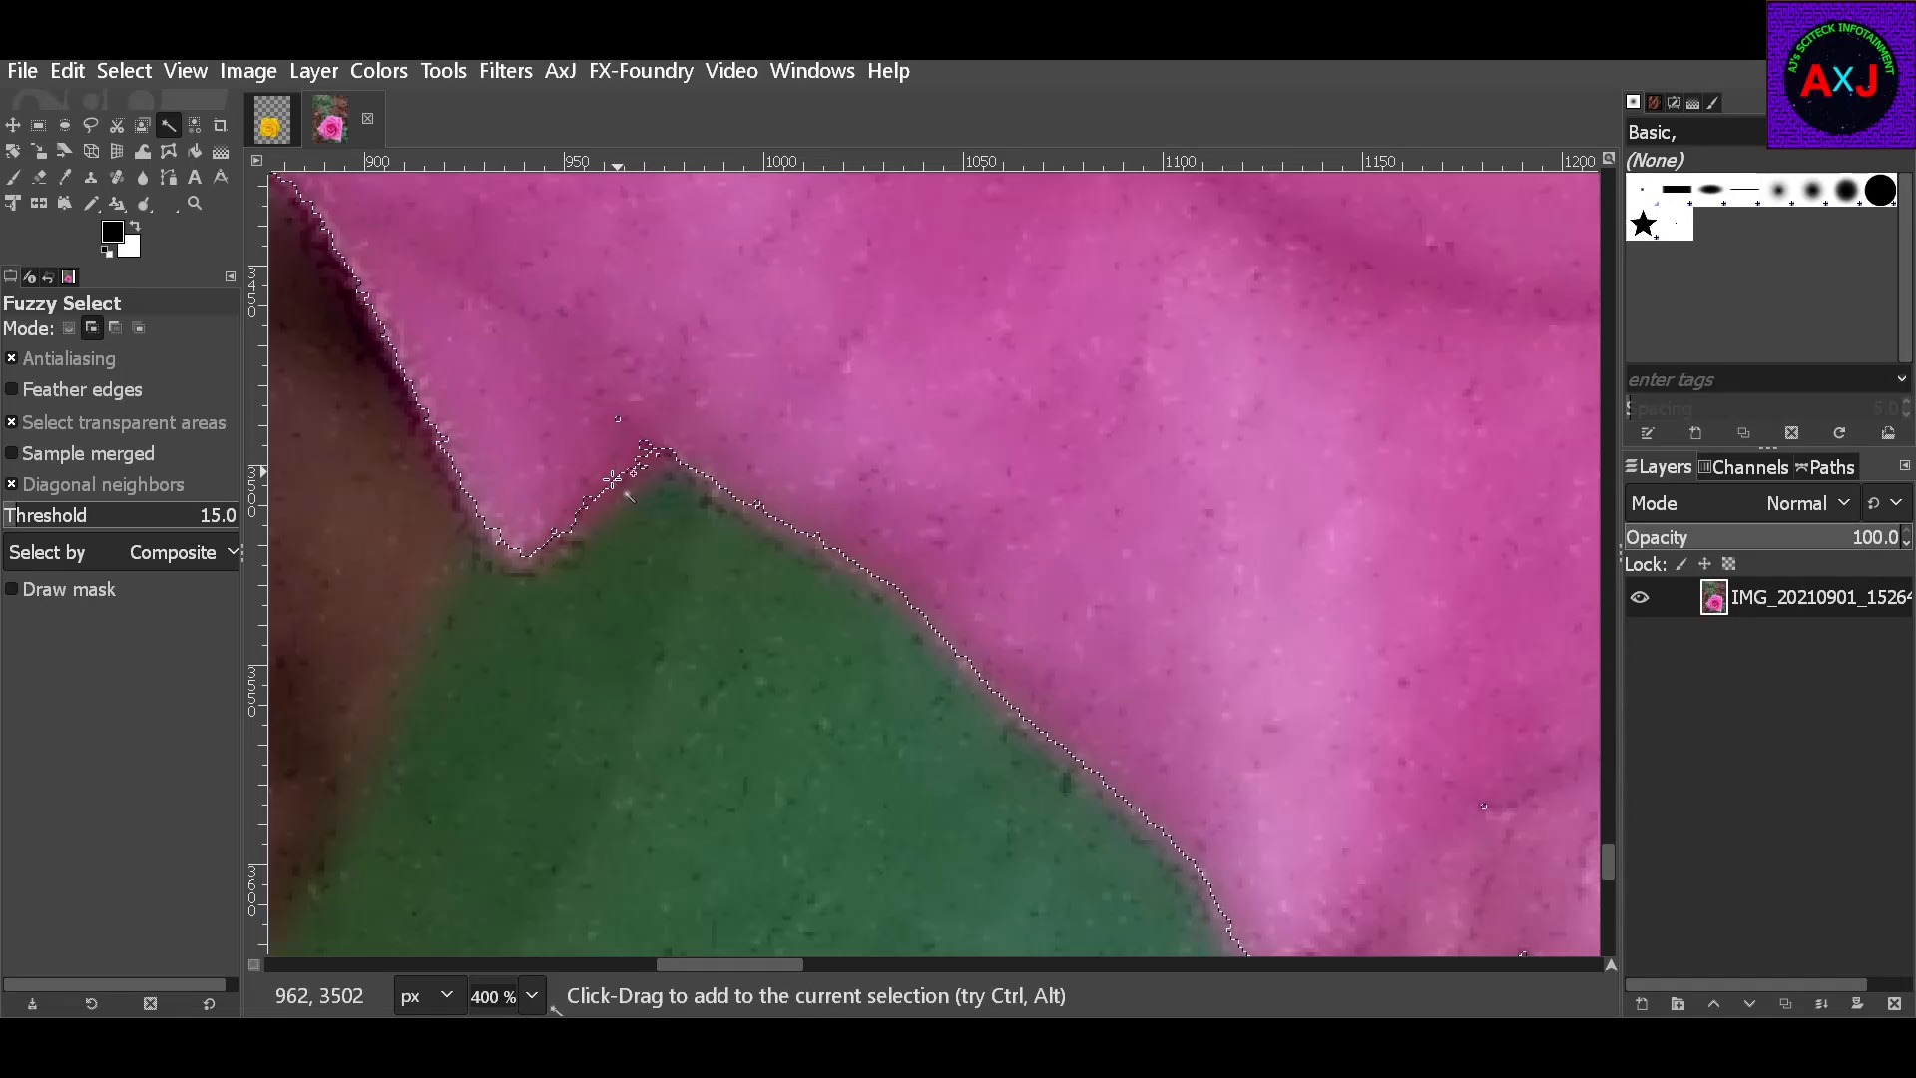
pyautogui.keyDown('shift'); pyautogui.click(590, 489); pyautogui.keyUp('shift')
pyautogui.moveTo(778, 966); pyautogui.dragTo(738, 964)
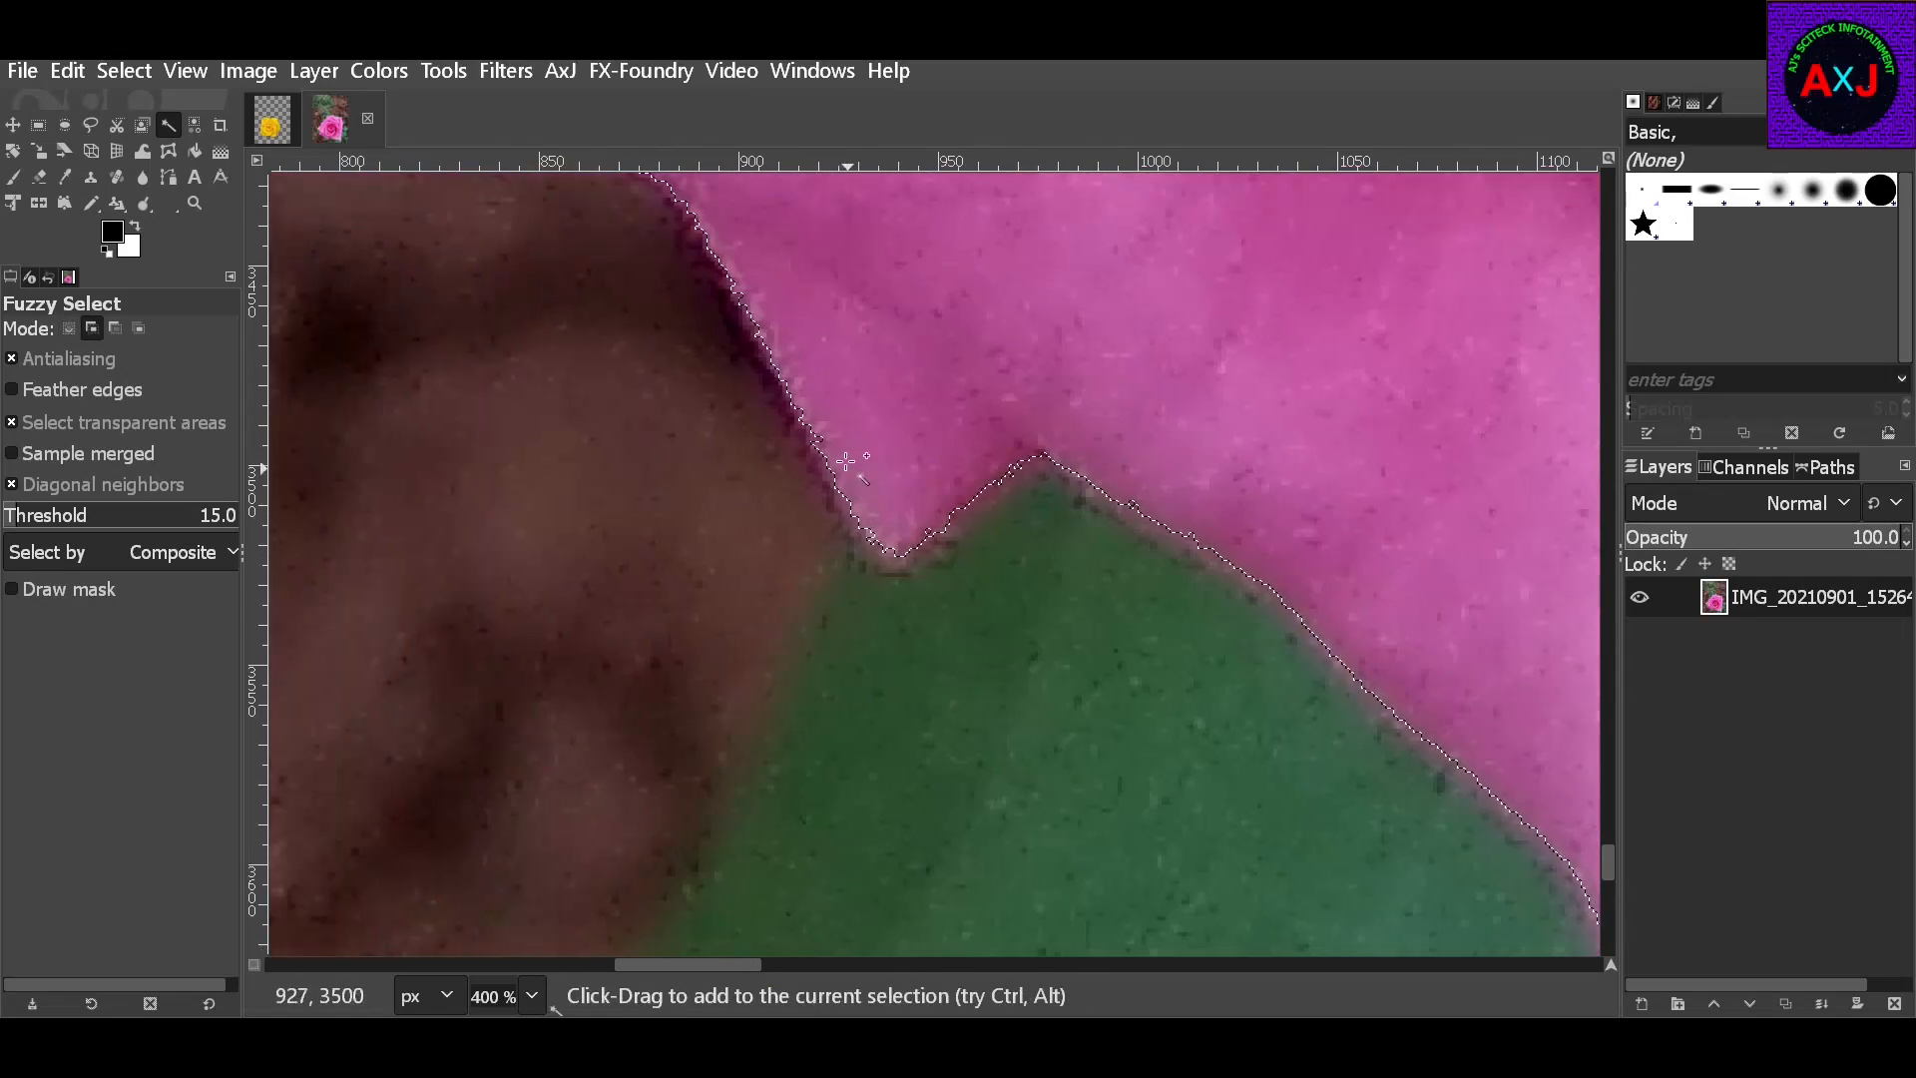
# Add the unselected pale edge of the rose's leftmost pointed petal tip to the selection
pyautogui.scroll(5, 818, 415)
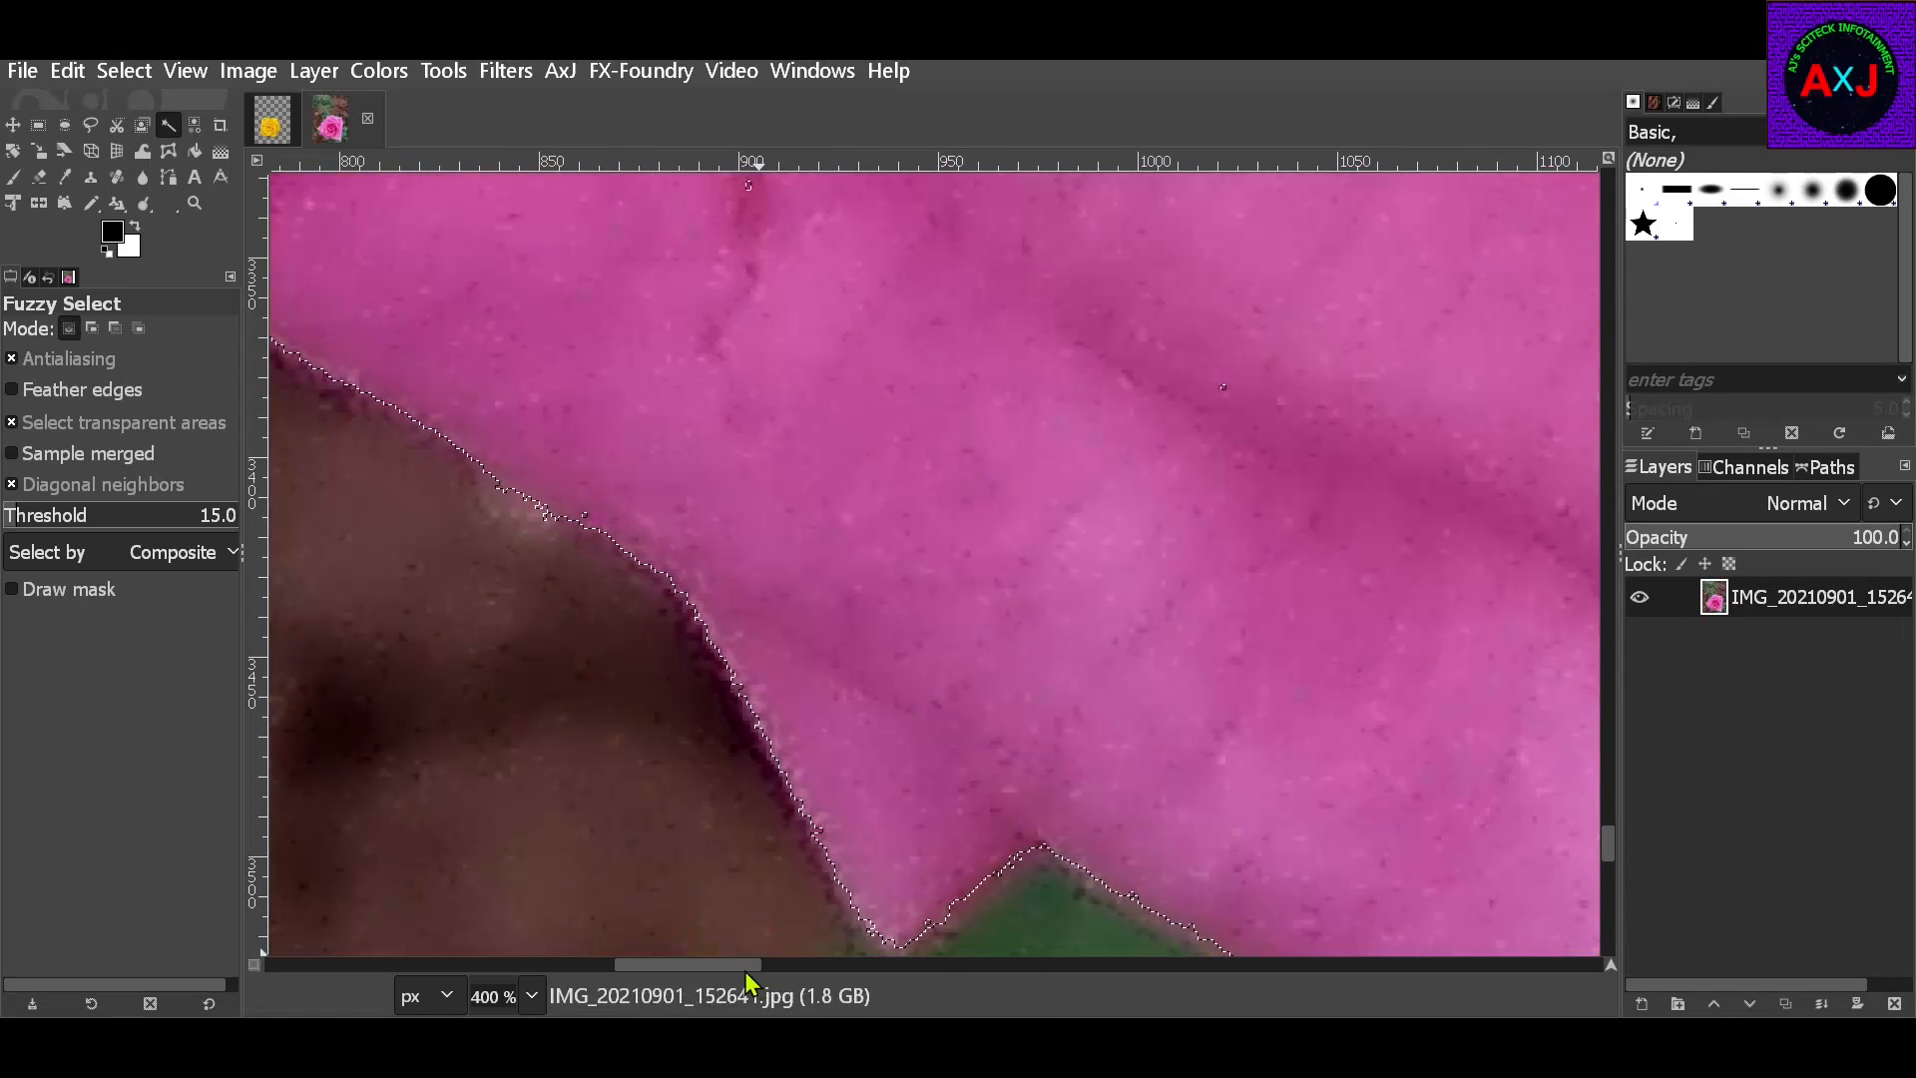
pyautogui.moveTo(739, 965); pyautogui.dragTo(671, 966)
pyautogui.scroll(2, 1075, 572)
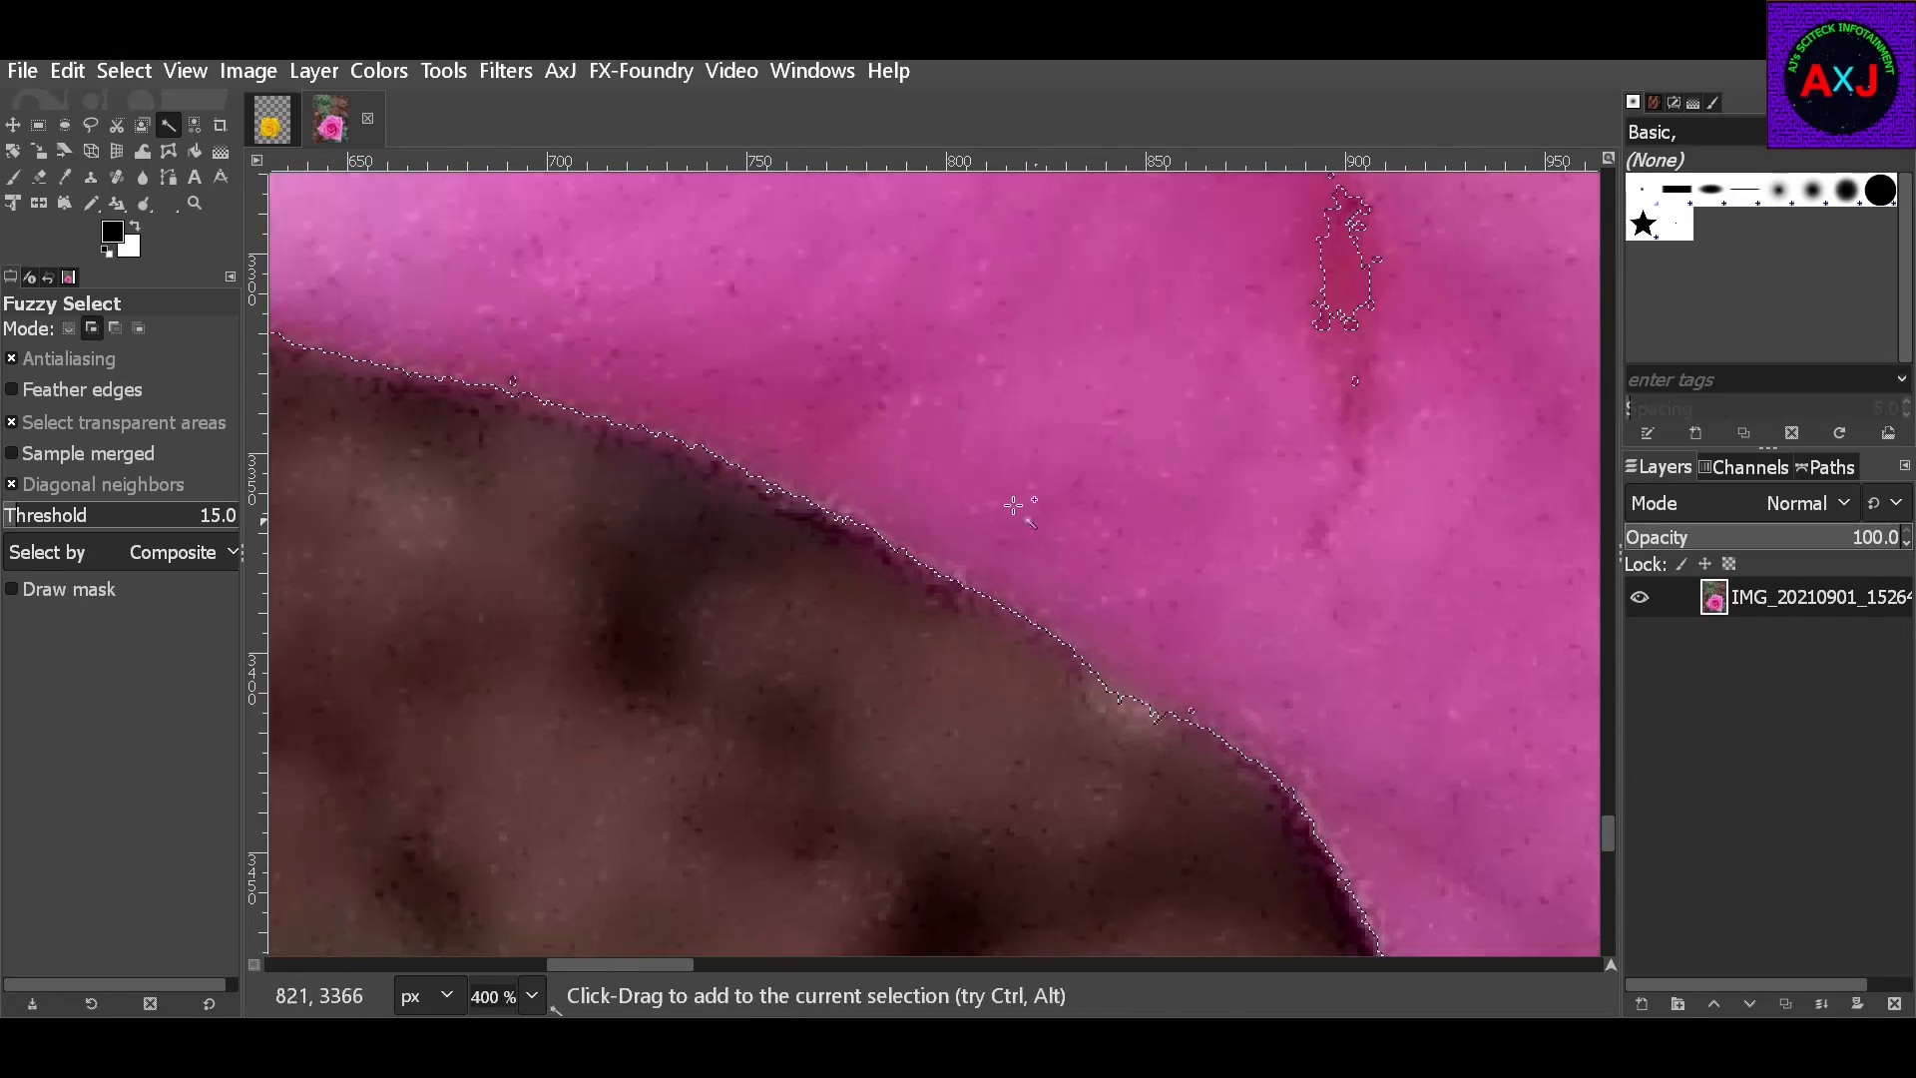
pyautogui.moveTo(655, 966); pyautogui.dragTo(589, 966)
pyautogui.scroll(2, 767, 713)
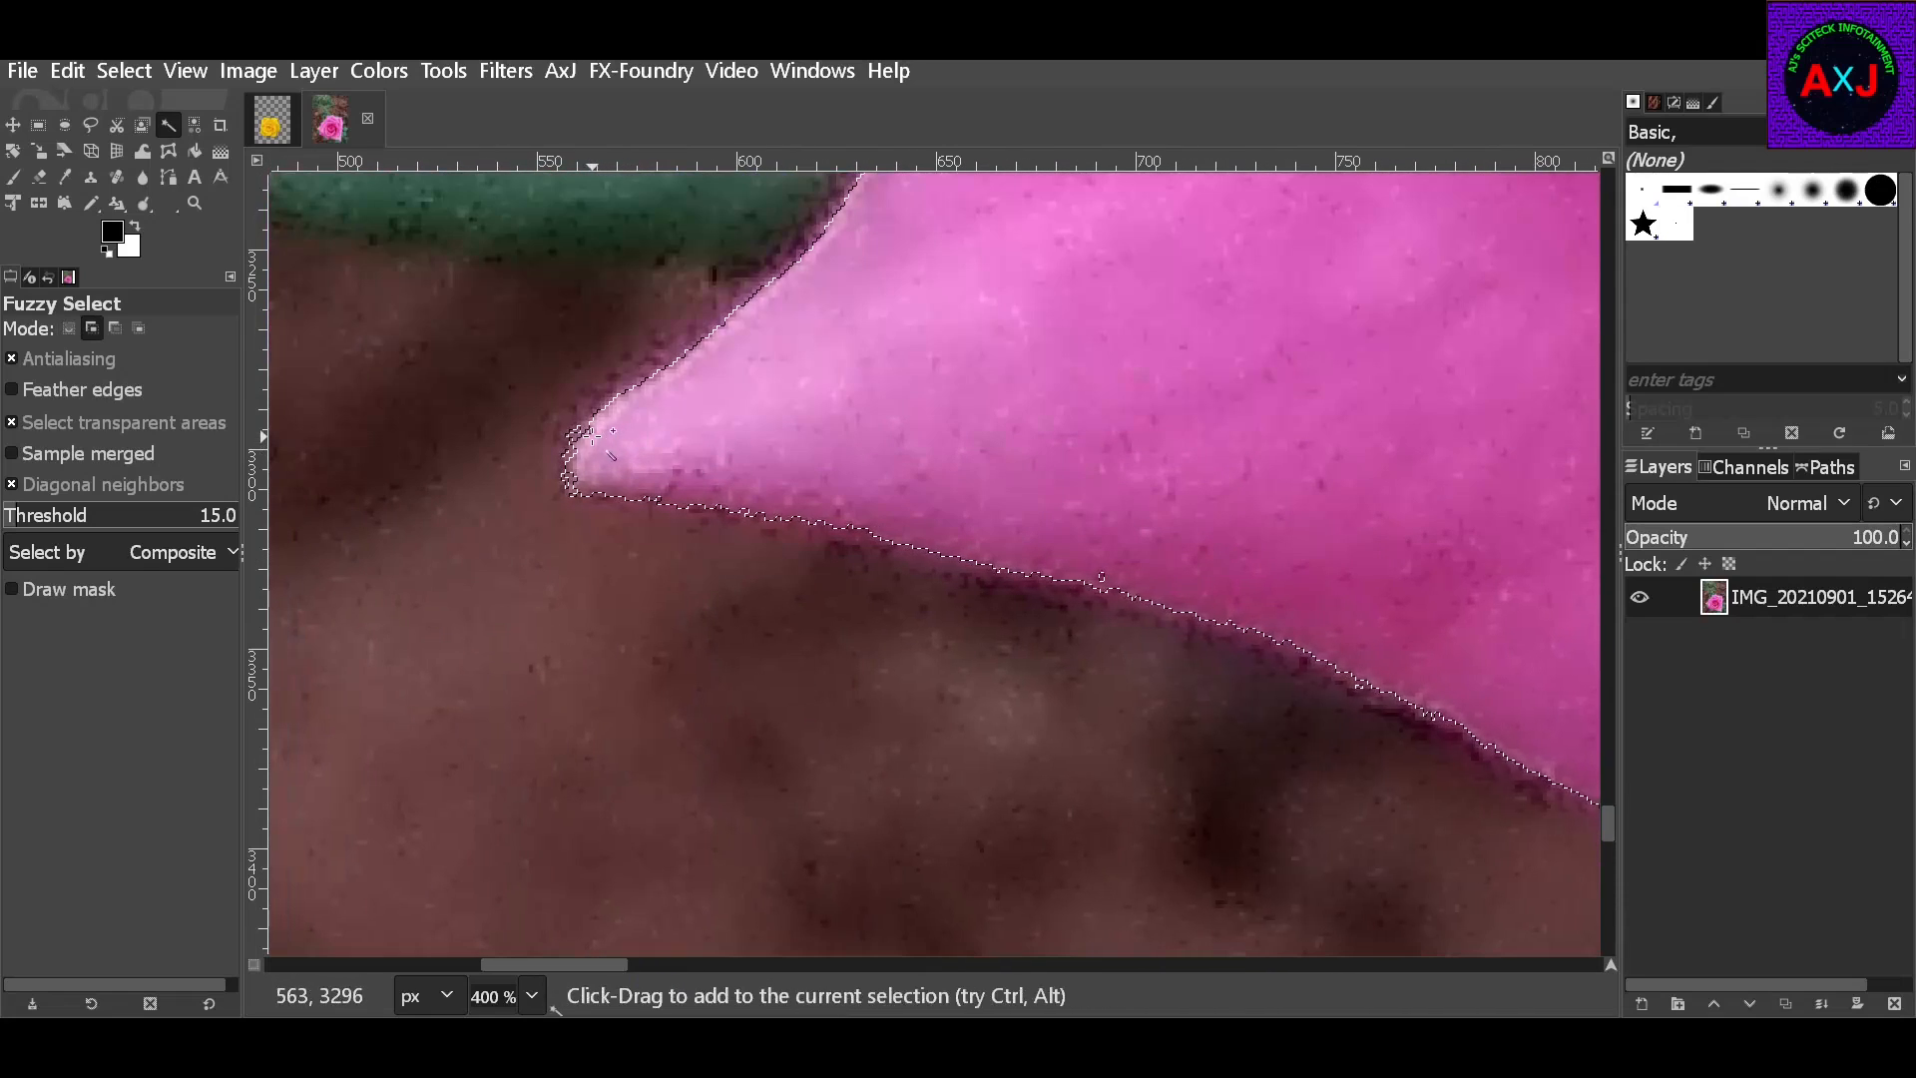
pyautogui.scroll(3, 599, 494)
pyautogui.keyDown('shift'); pyautogui.click(641, 412); pyautogui.keyUp('shift')
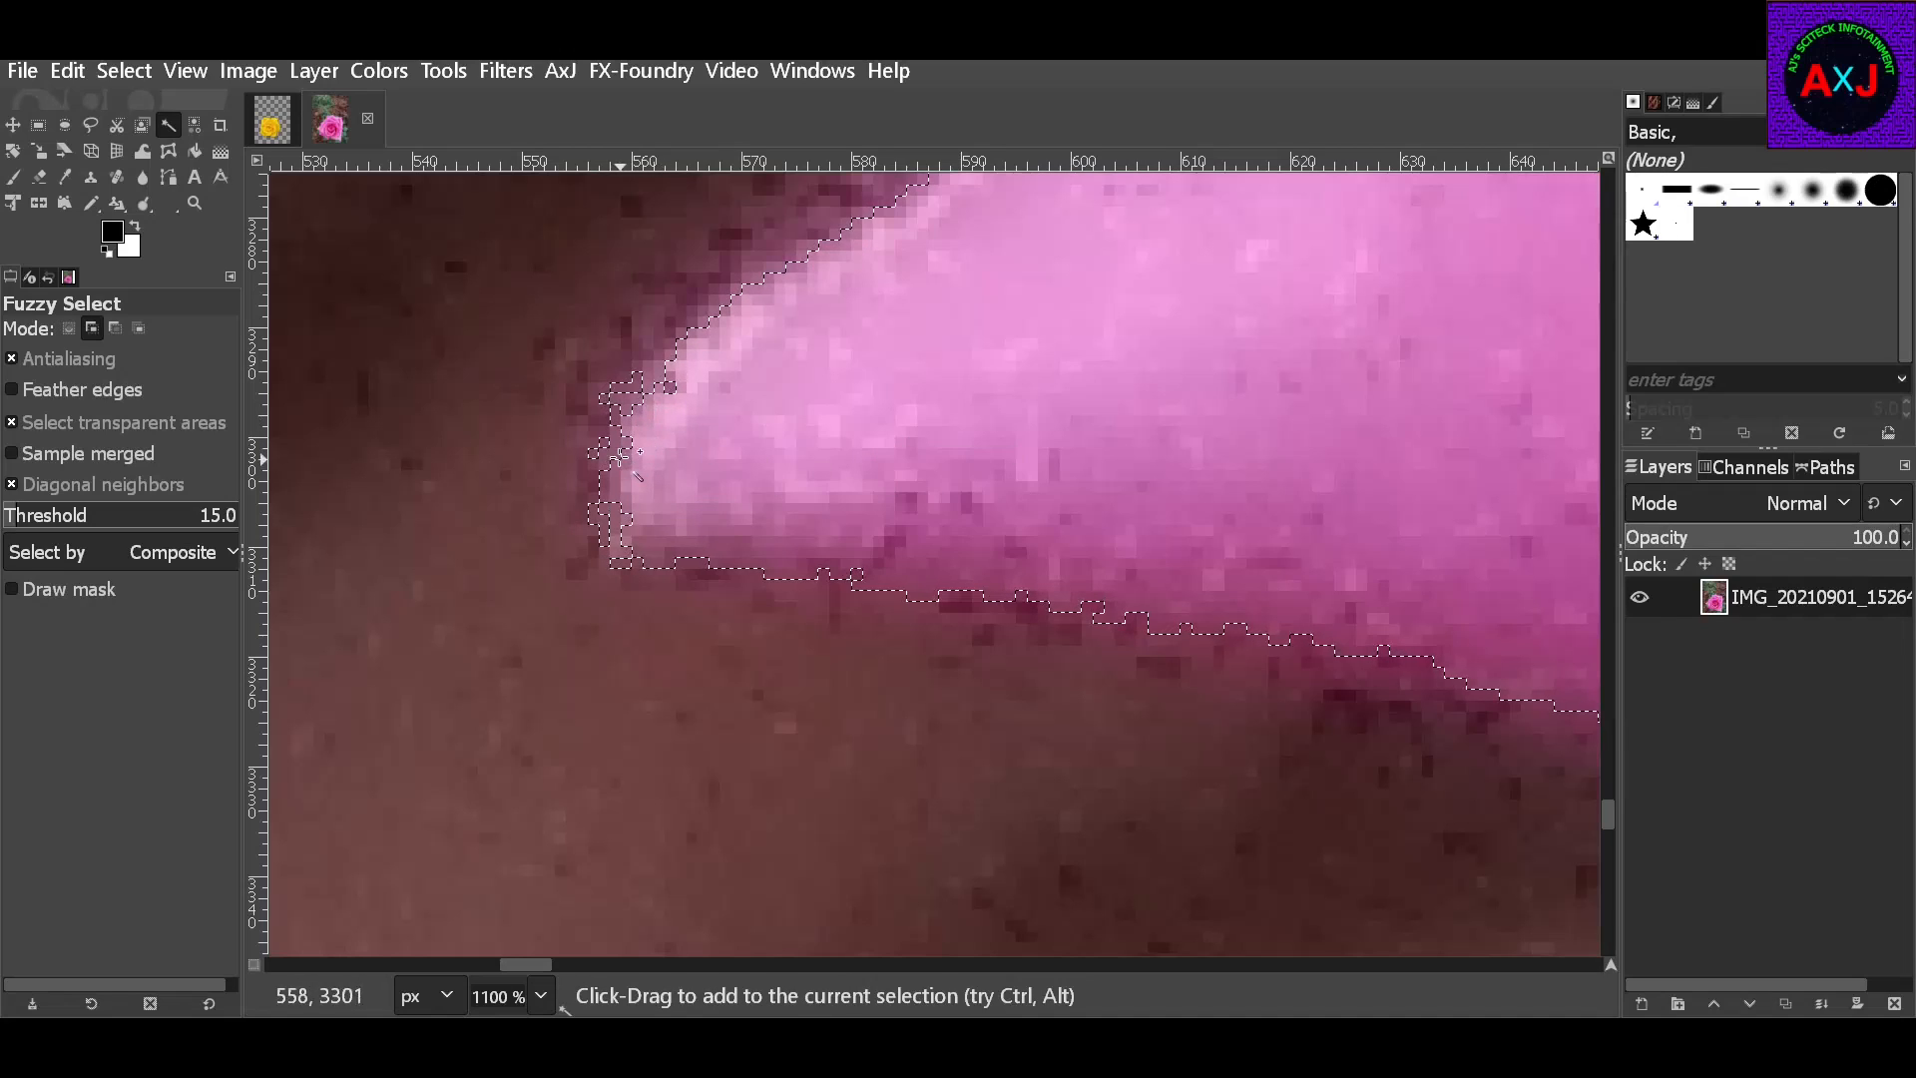
pyautogui.keyDown('shift'); pyautogui.click(685, 445); pyautogui.keyUp('shift')
pyautogui.scroll(-10, 874, 424)
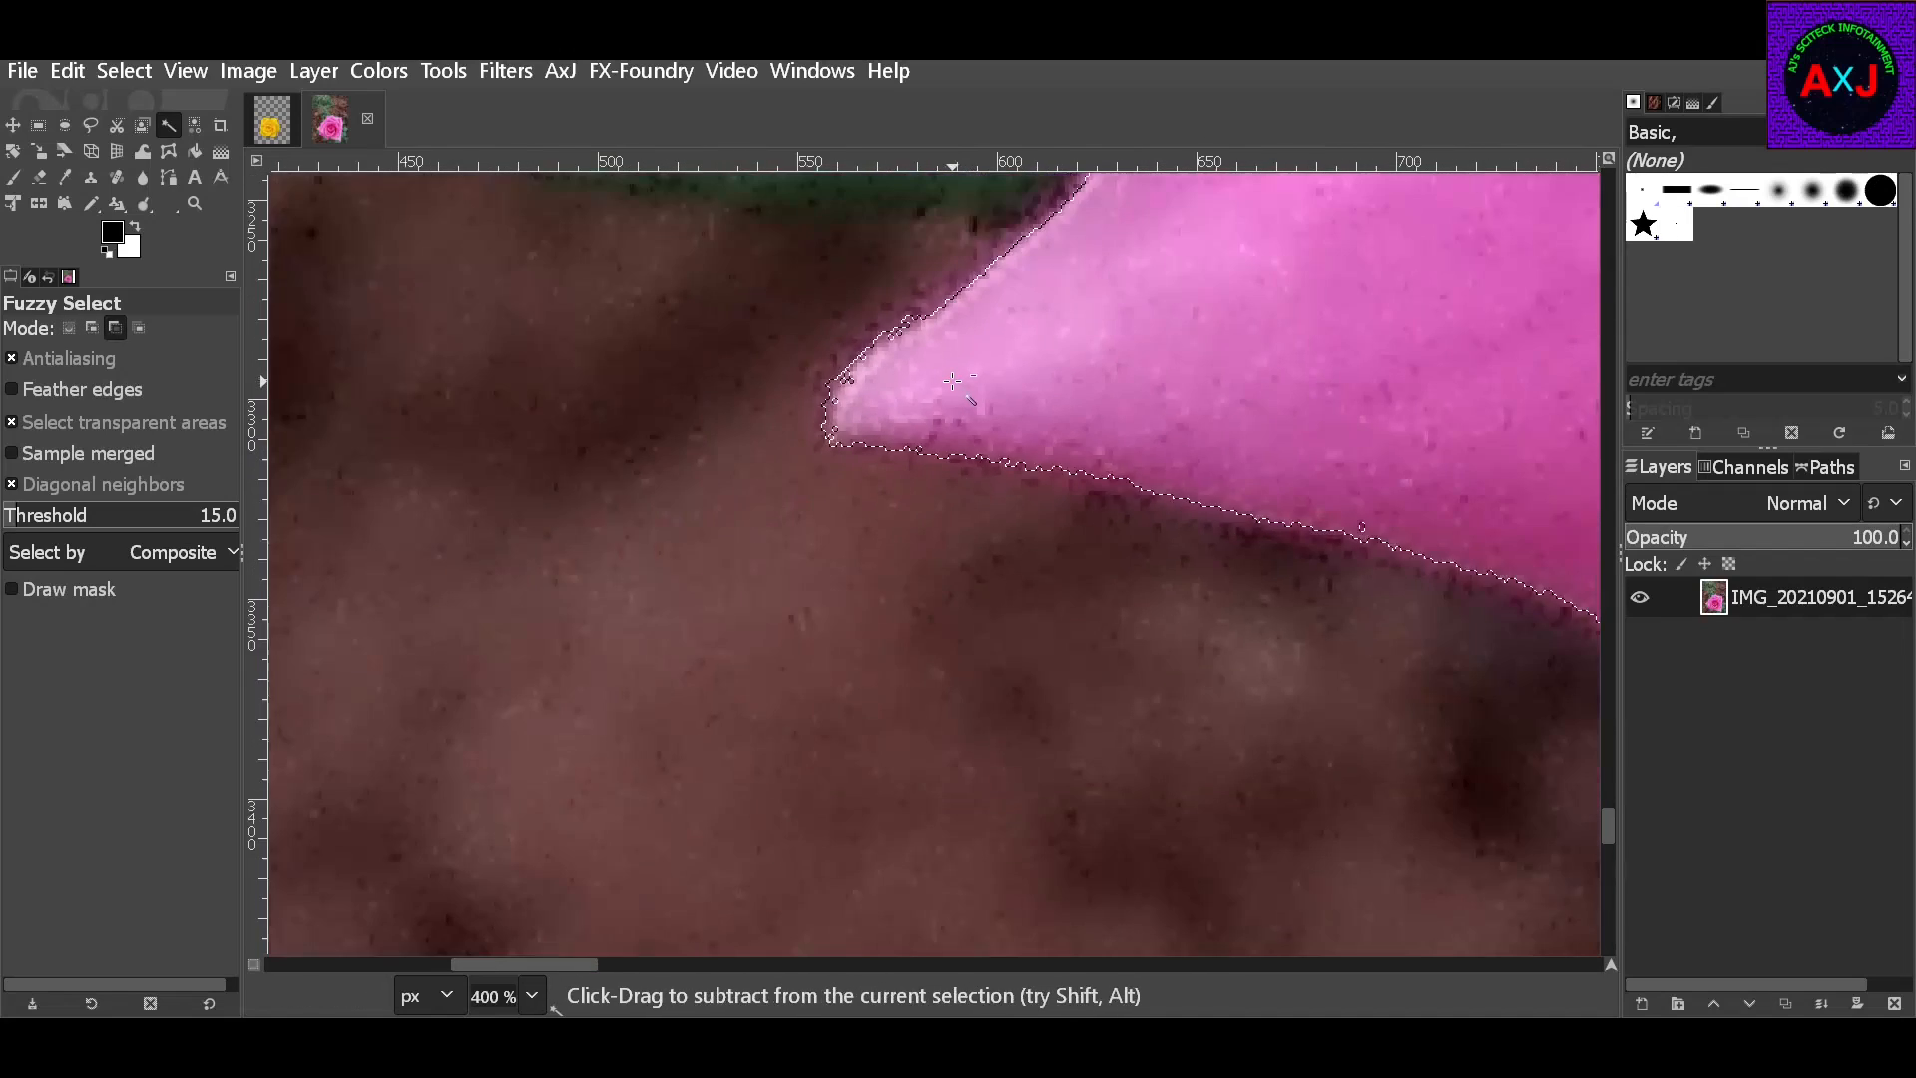
# Remove the holes inside the rose selection
pyautogui.scroll(-3, 1086, 424)
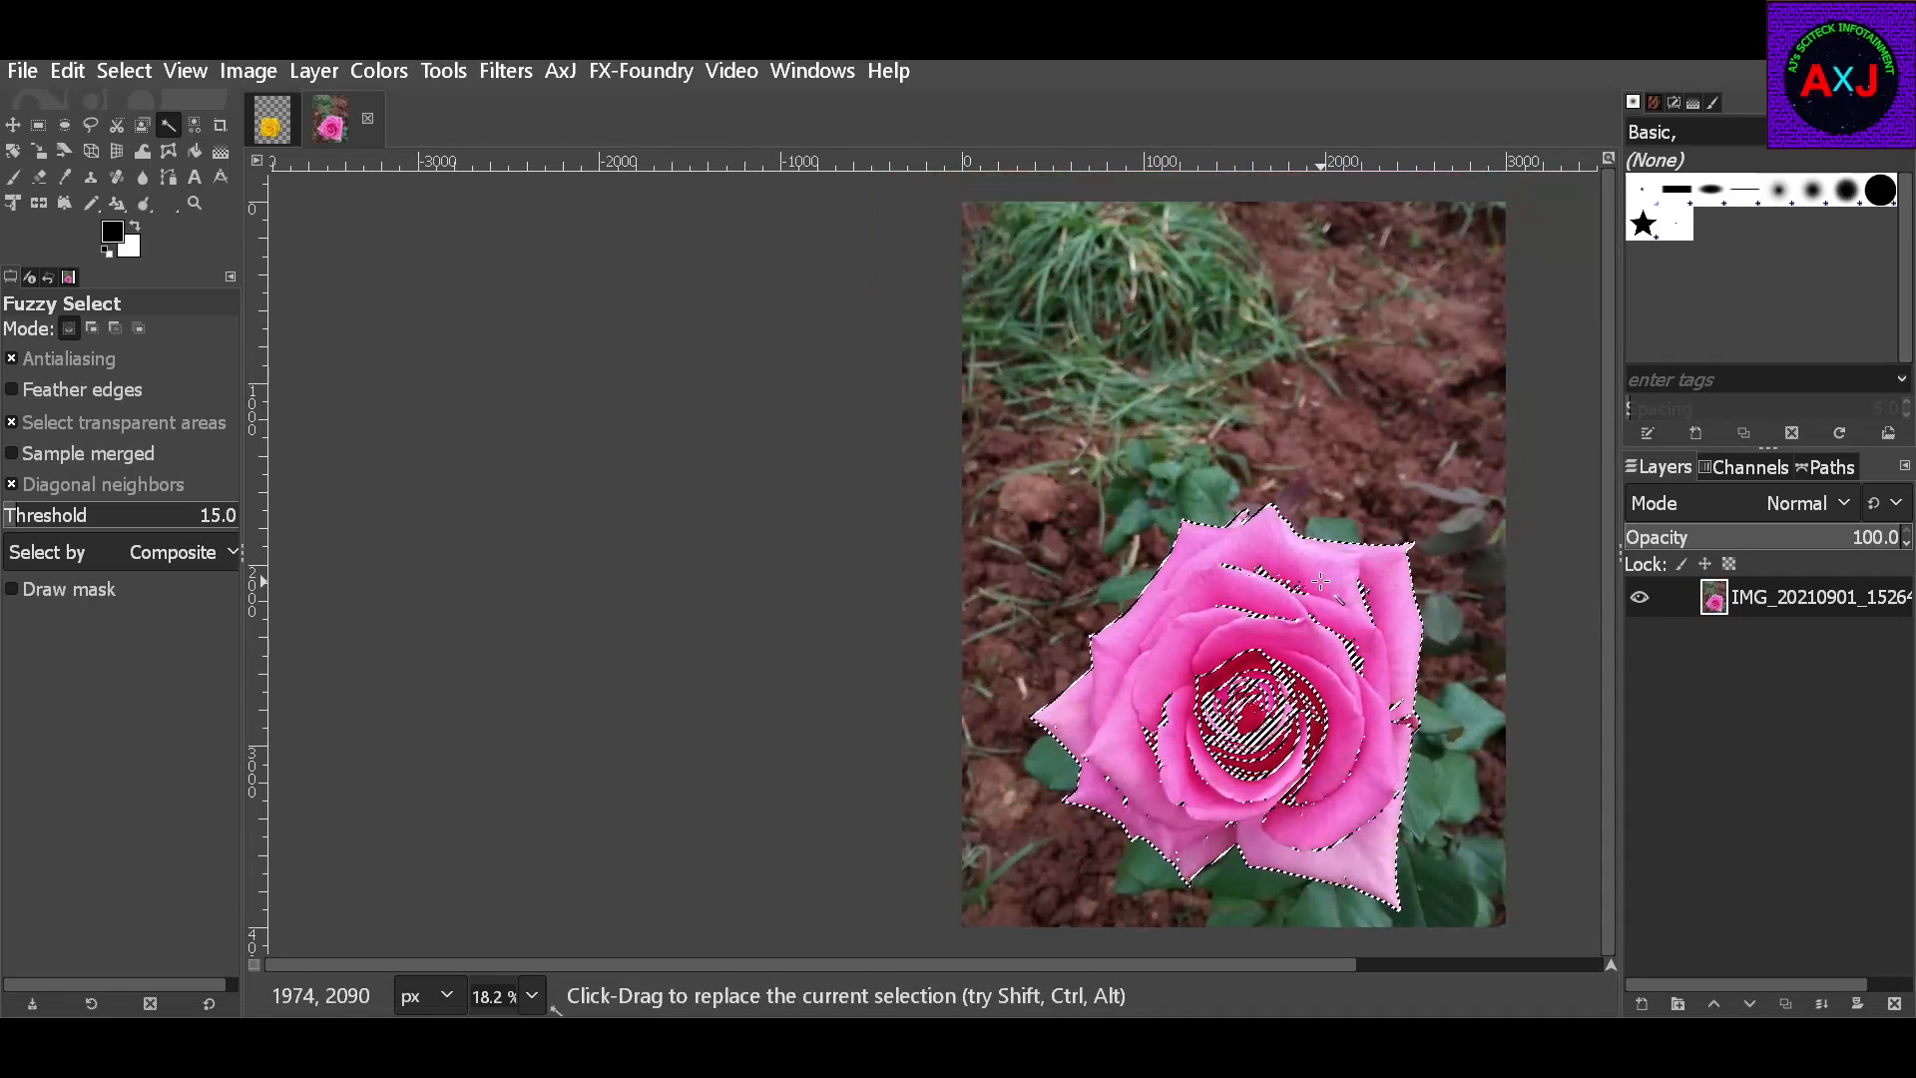
pyautogui.click(136, 77)
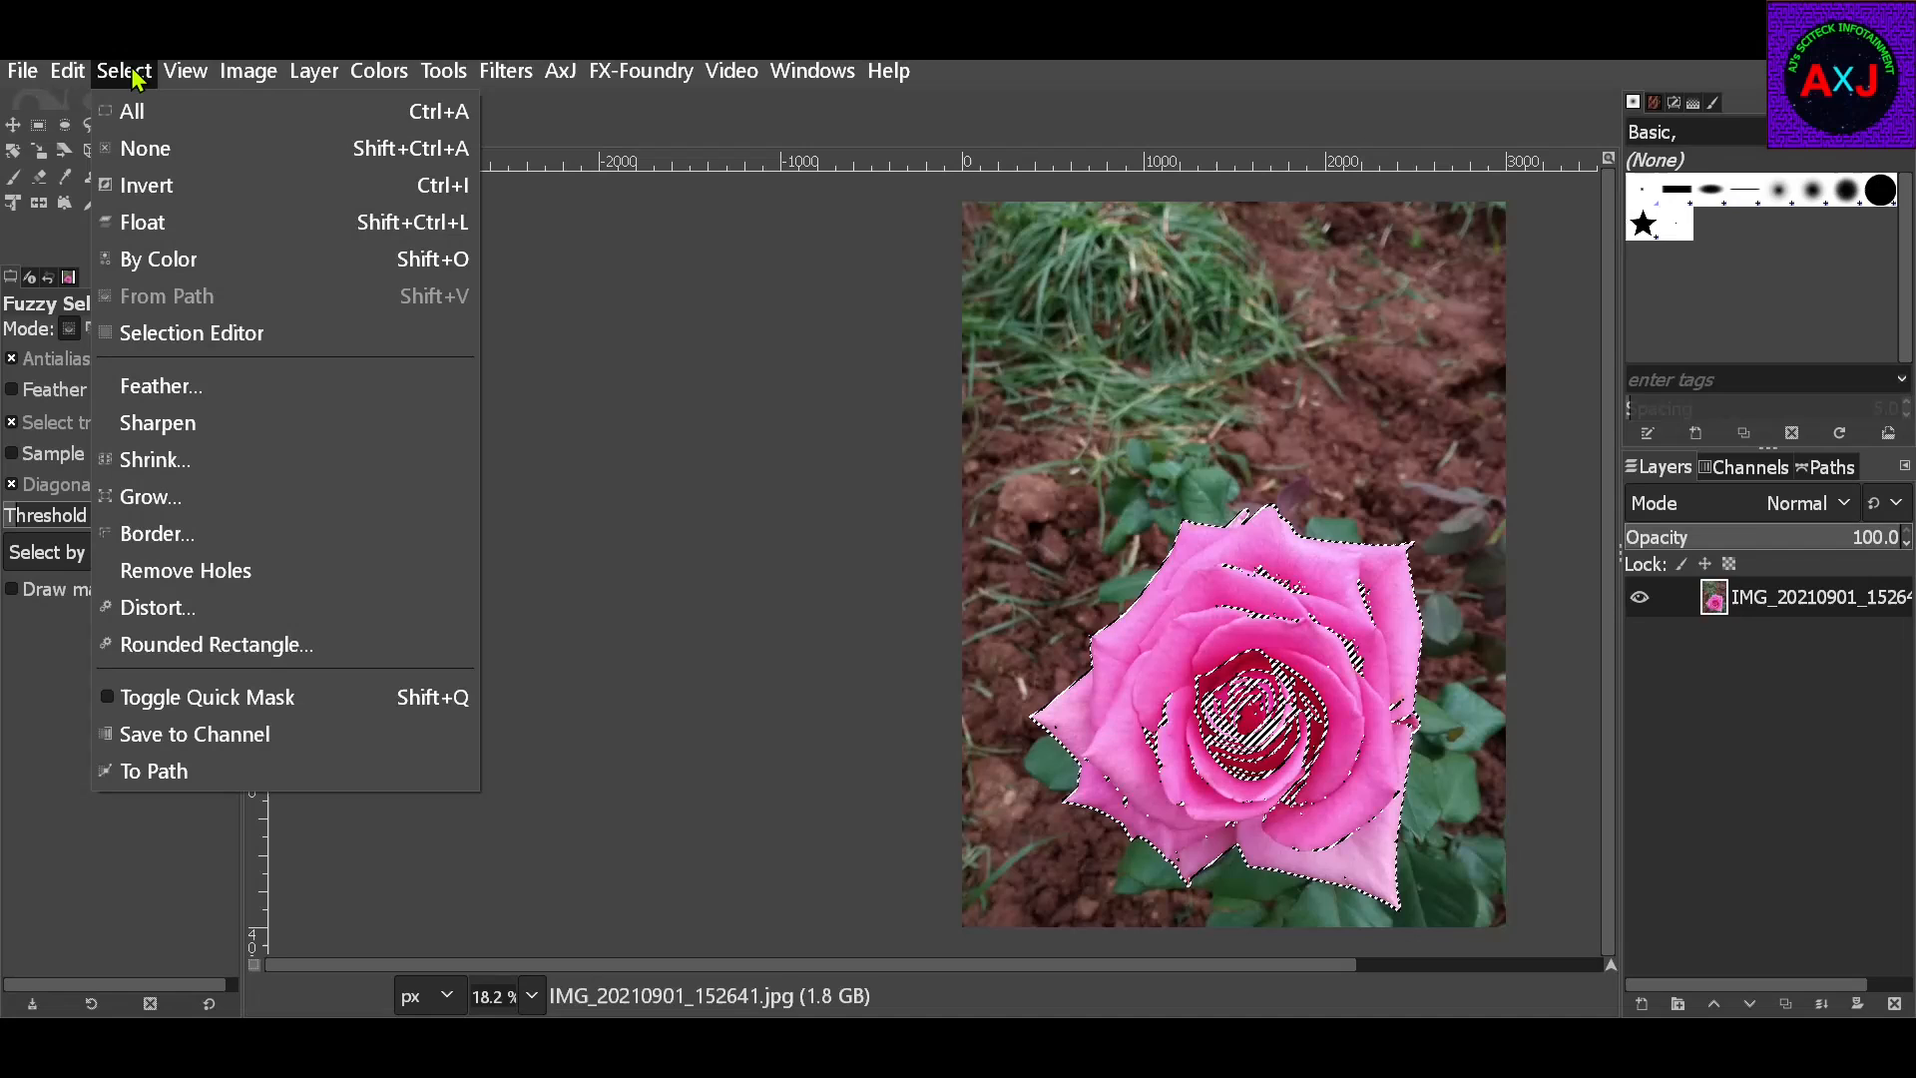
pyautogui.click(263, 580)
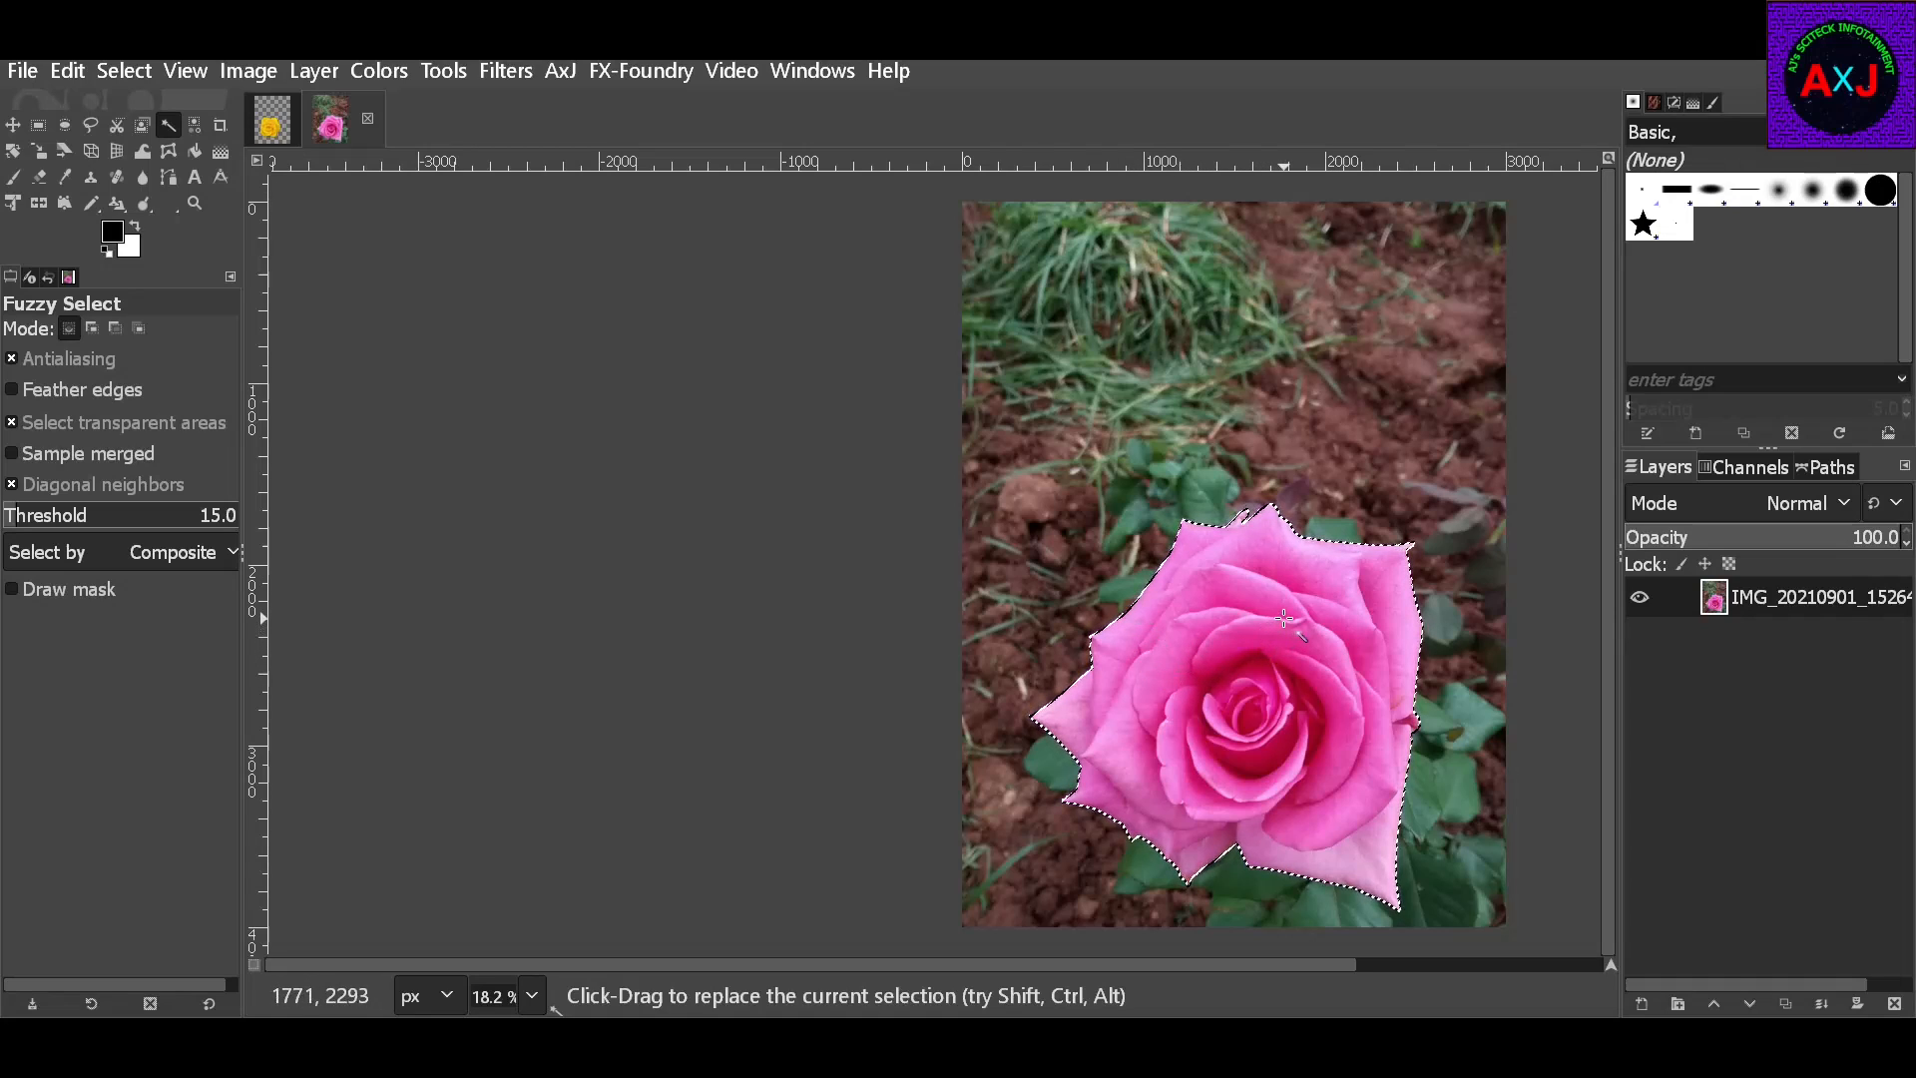
# Copy the selected rose onto a new layer and hide the original photo layer
pyautogui.keyDown('ctrl'); pyautogui.scroll(2, 1349, 736); pyautogui.keyUp('ctrl')
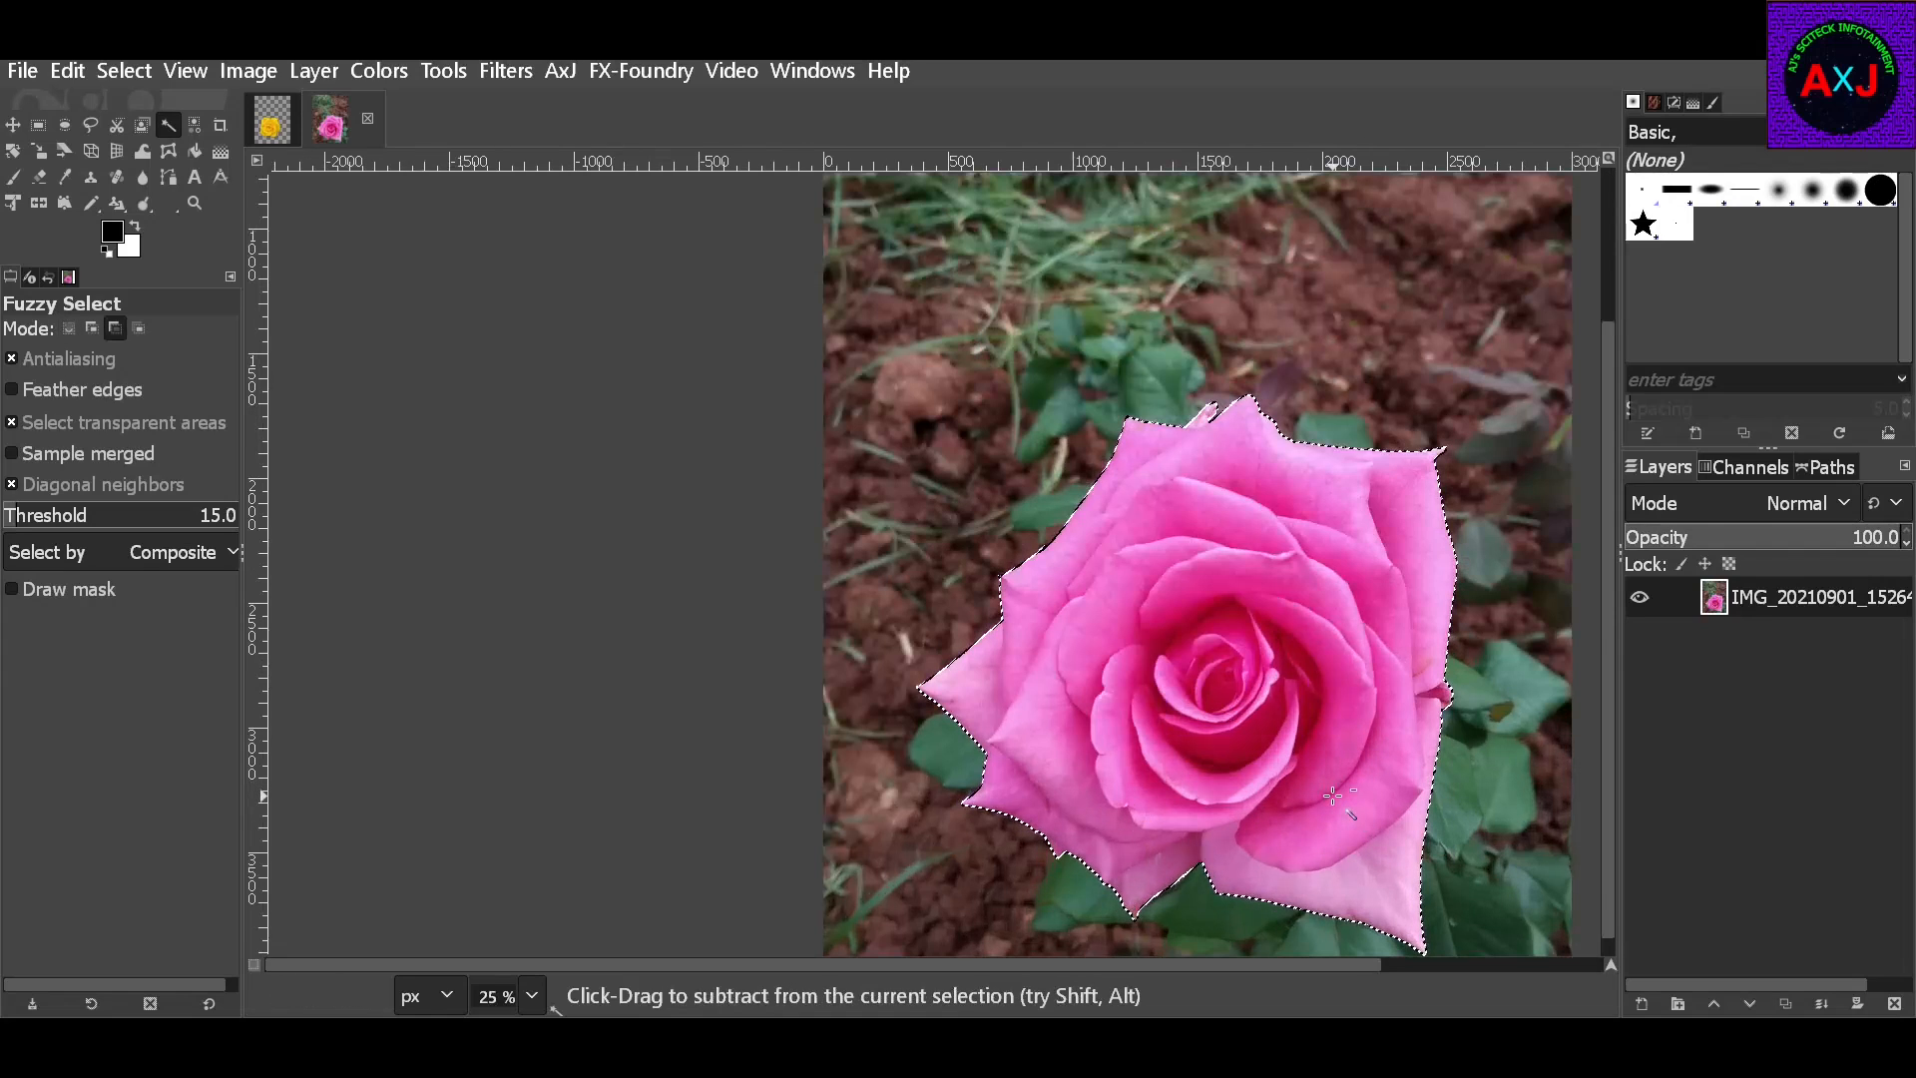
pyautogui.keyDown('ctrl'); pyautogui.scroll(2, 1098, 333); pyautogui.keyUp('ctrl')
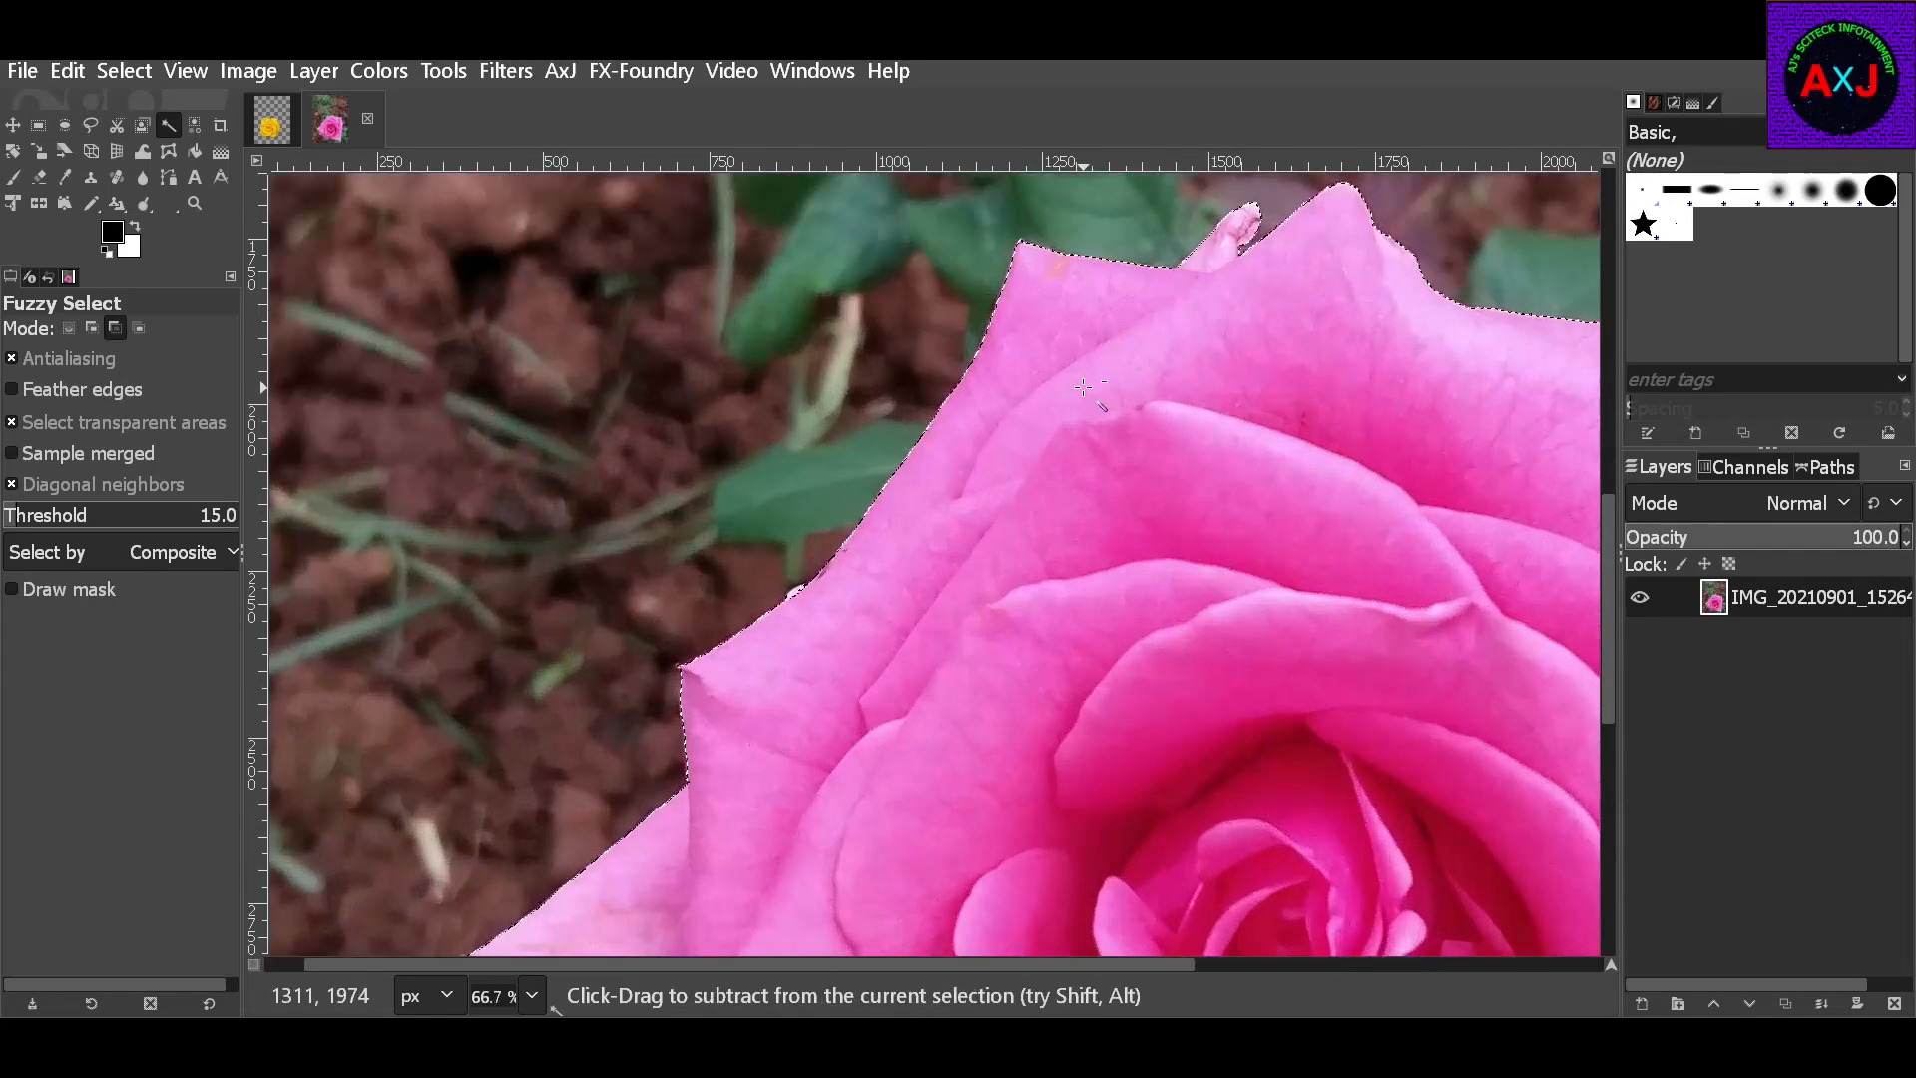
pyautogui.keyDown('ctrl'); pyautogui.scroll(-3, 1084, 388); pyautogui.keyUp('ctrl')
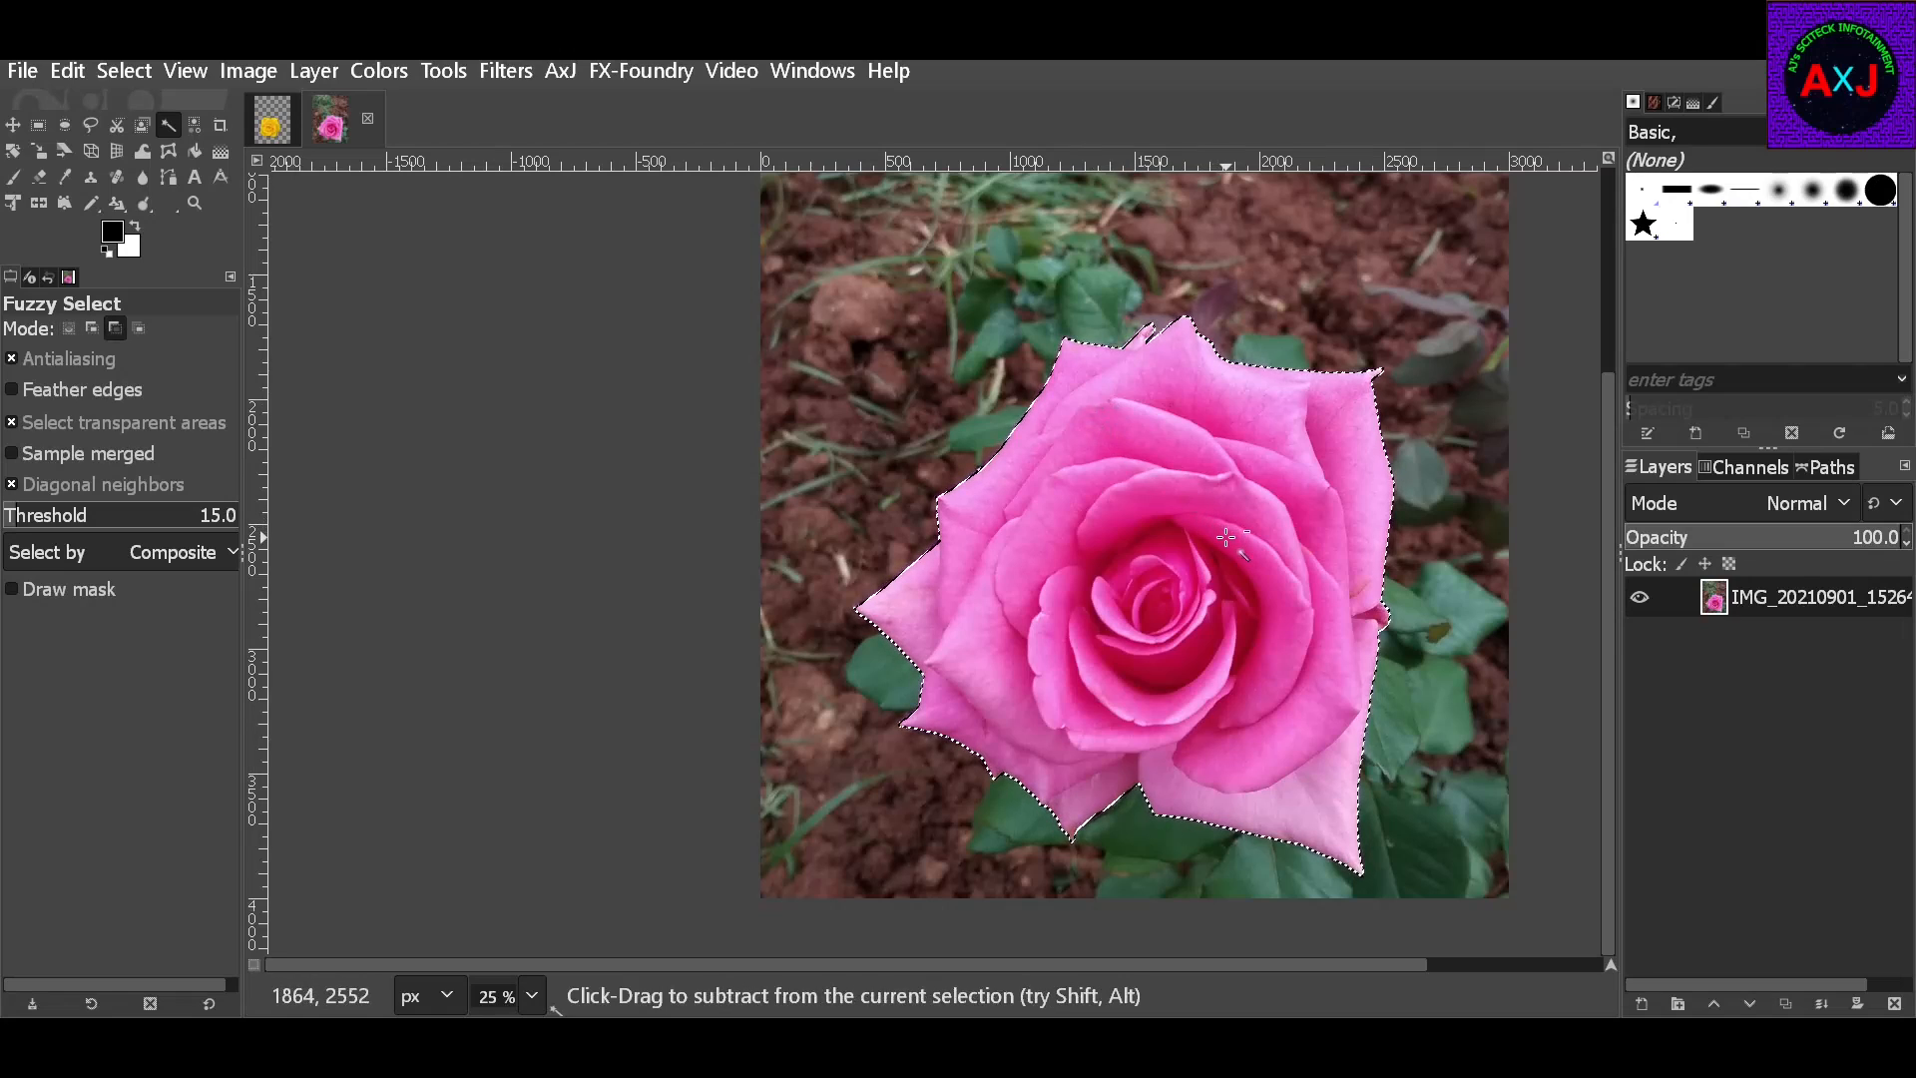
pyautogui.hotkey('ctrl', 'c')
pyautogui.hotkey('ctrl', 'v')
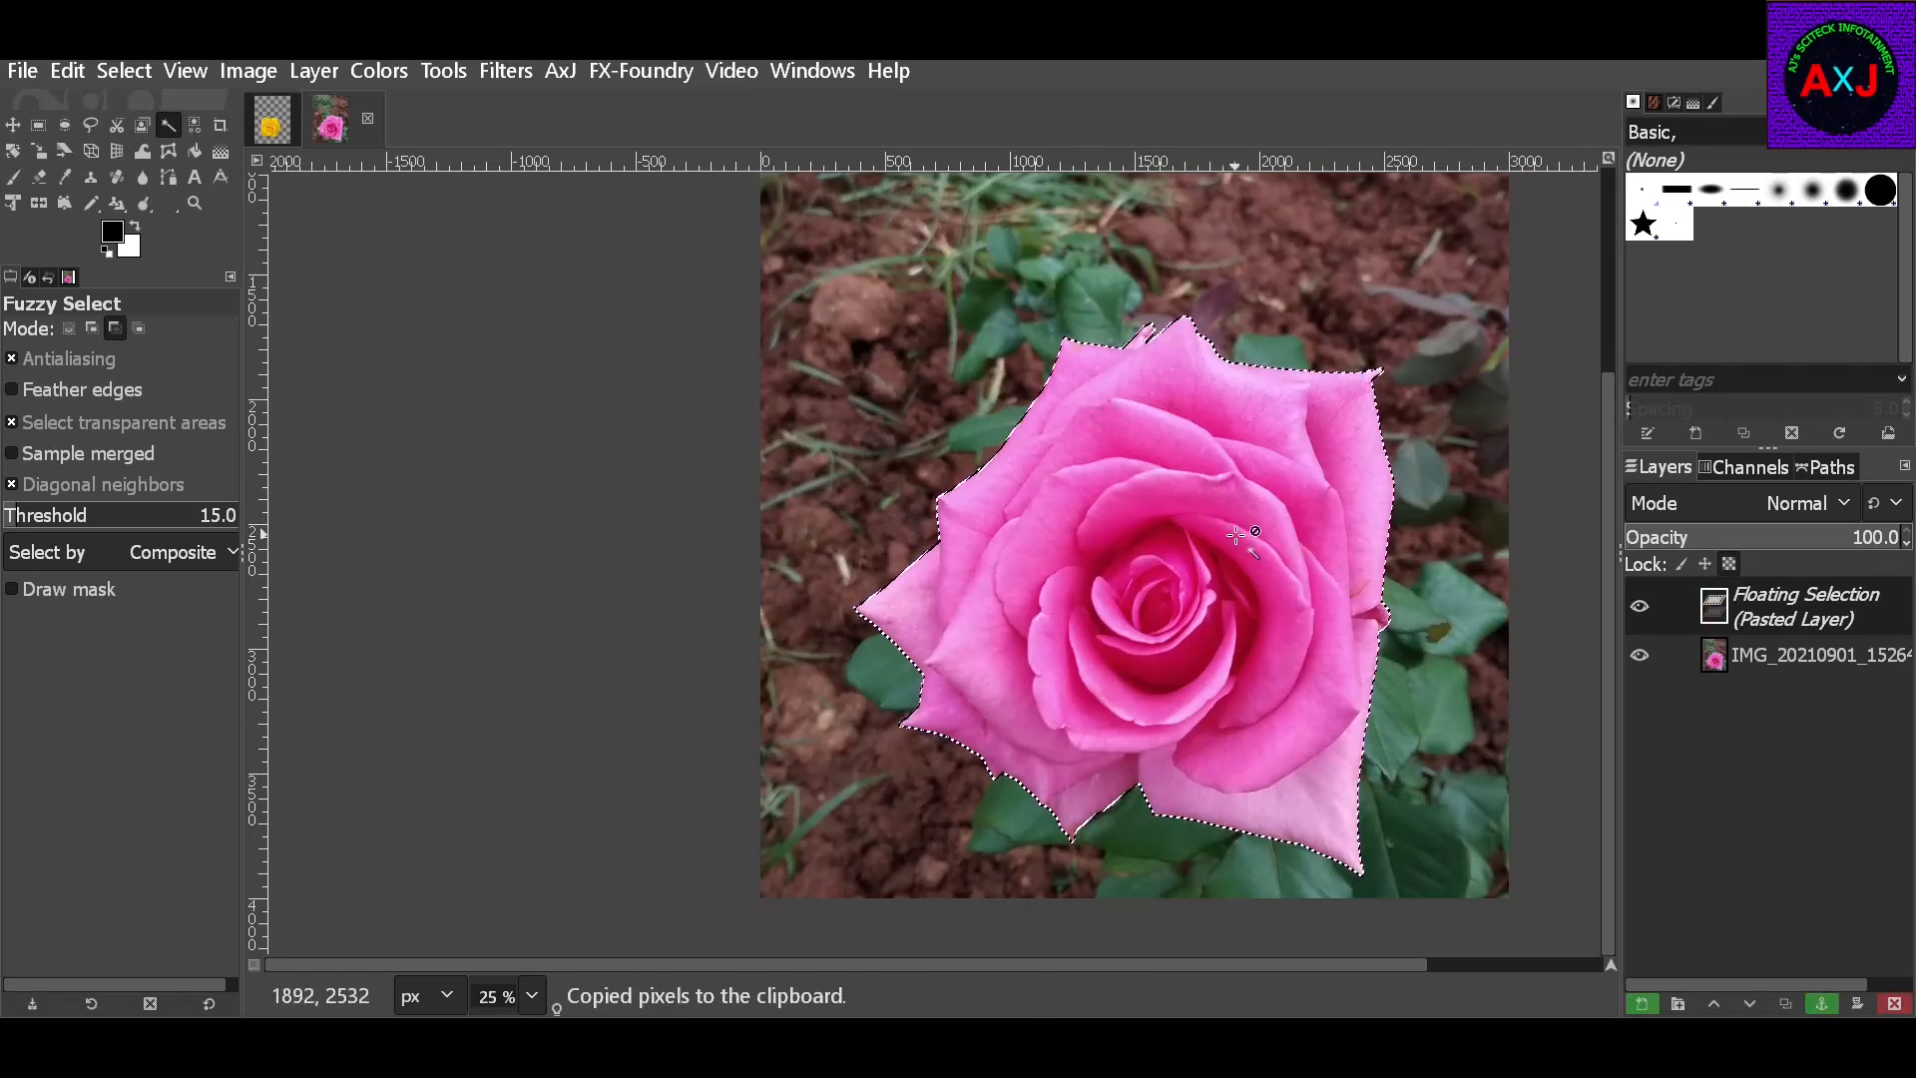
pyautogui.click(1642, 1004)
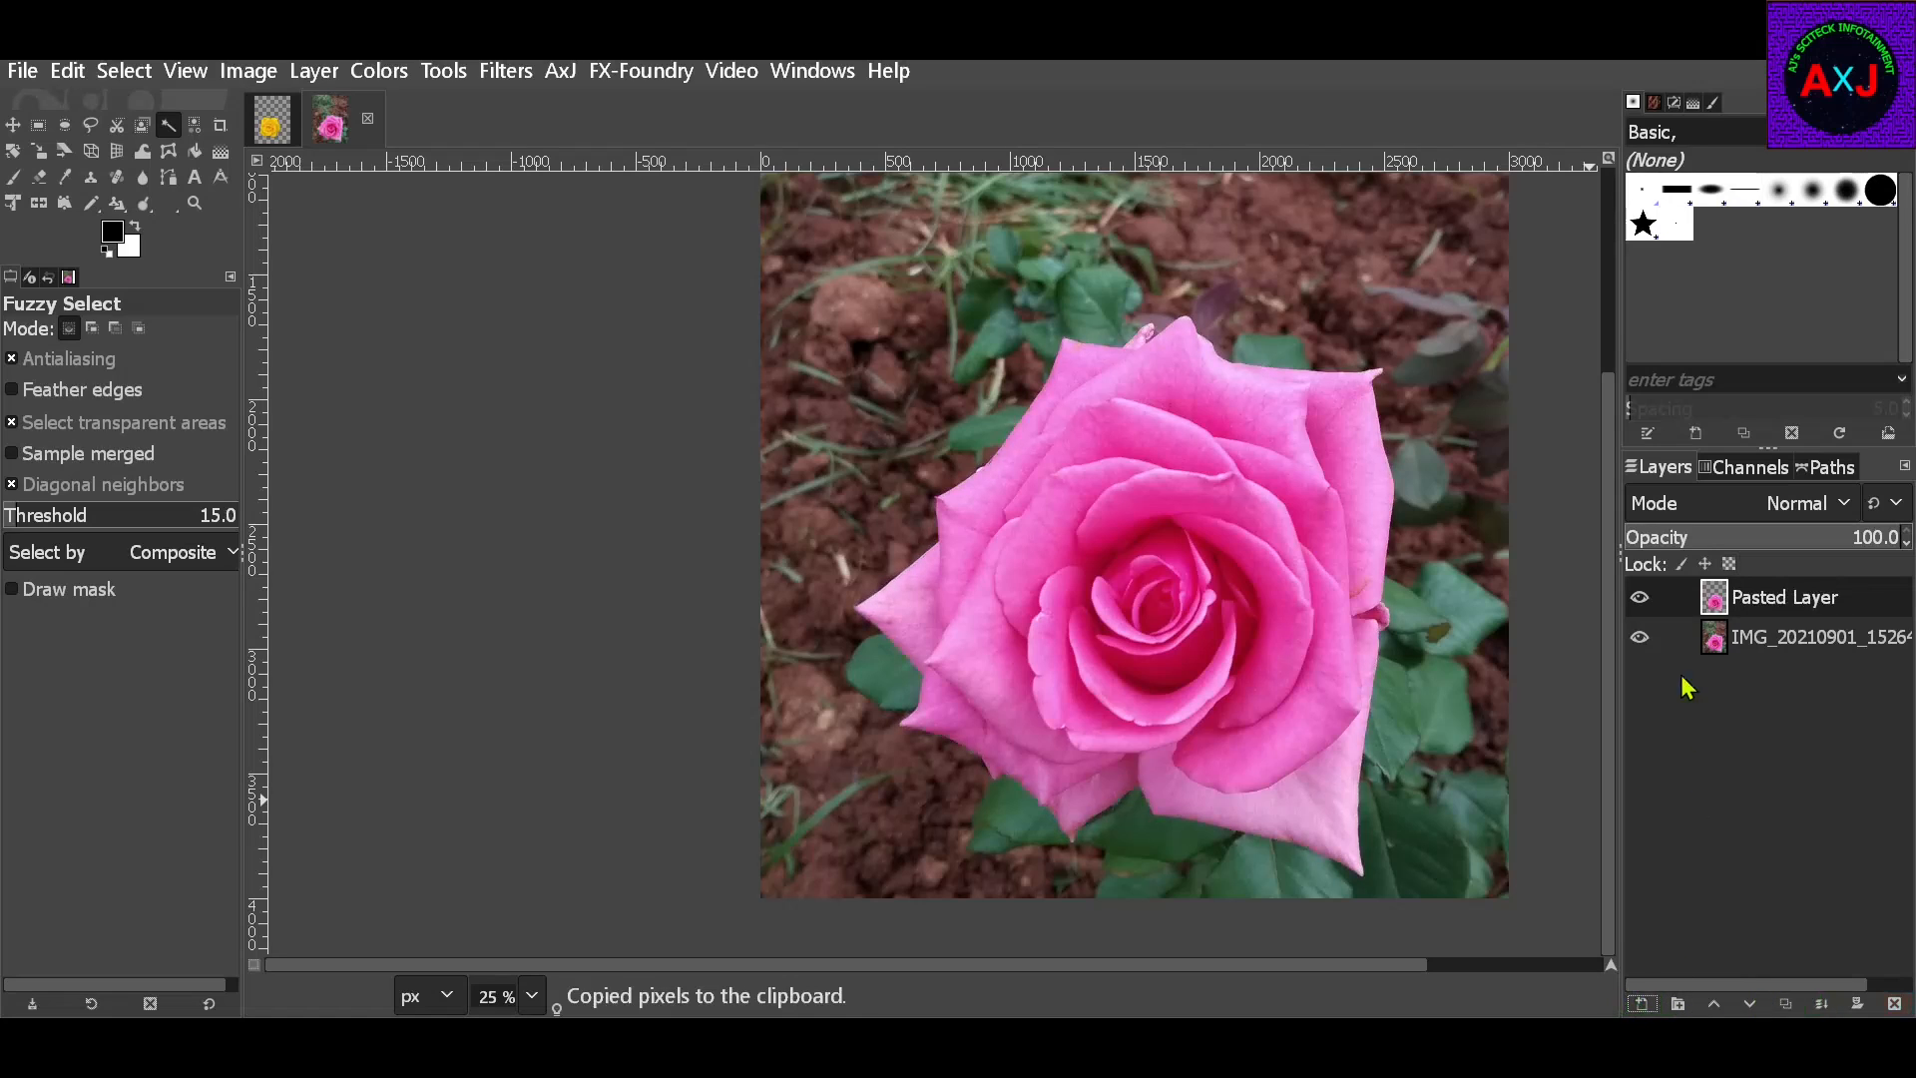
pyautogui.click(1640, 636)
# Examine the cut-out rose and its petal edges against the transparent background, both close up and as a whole
pyautogui.press('1')
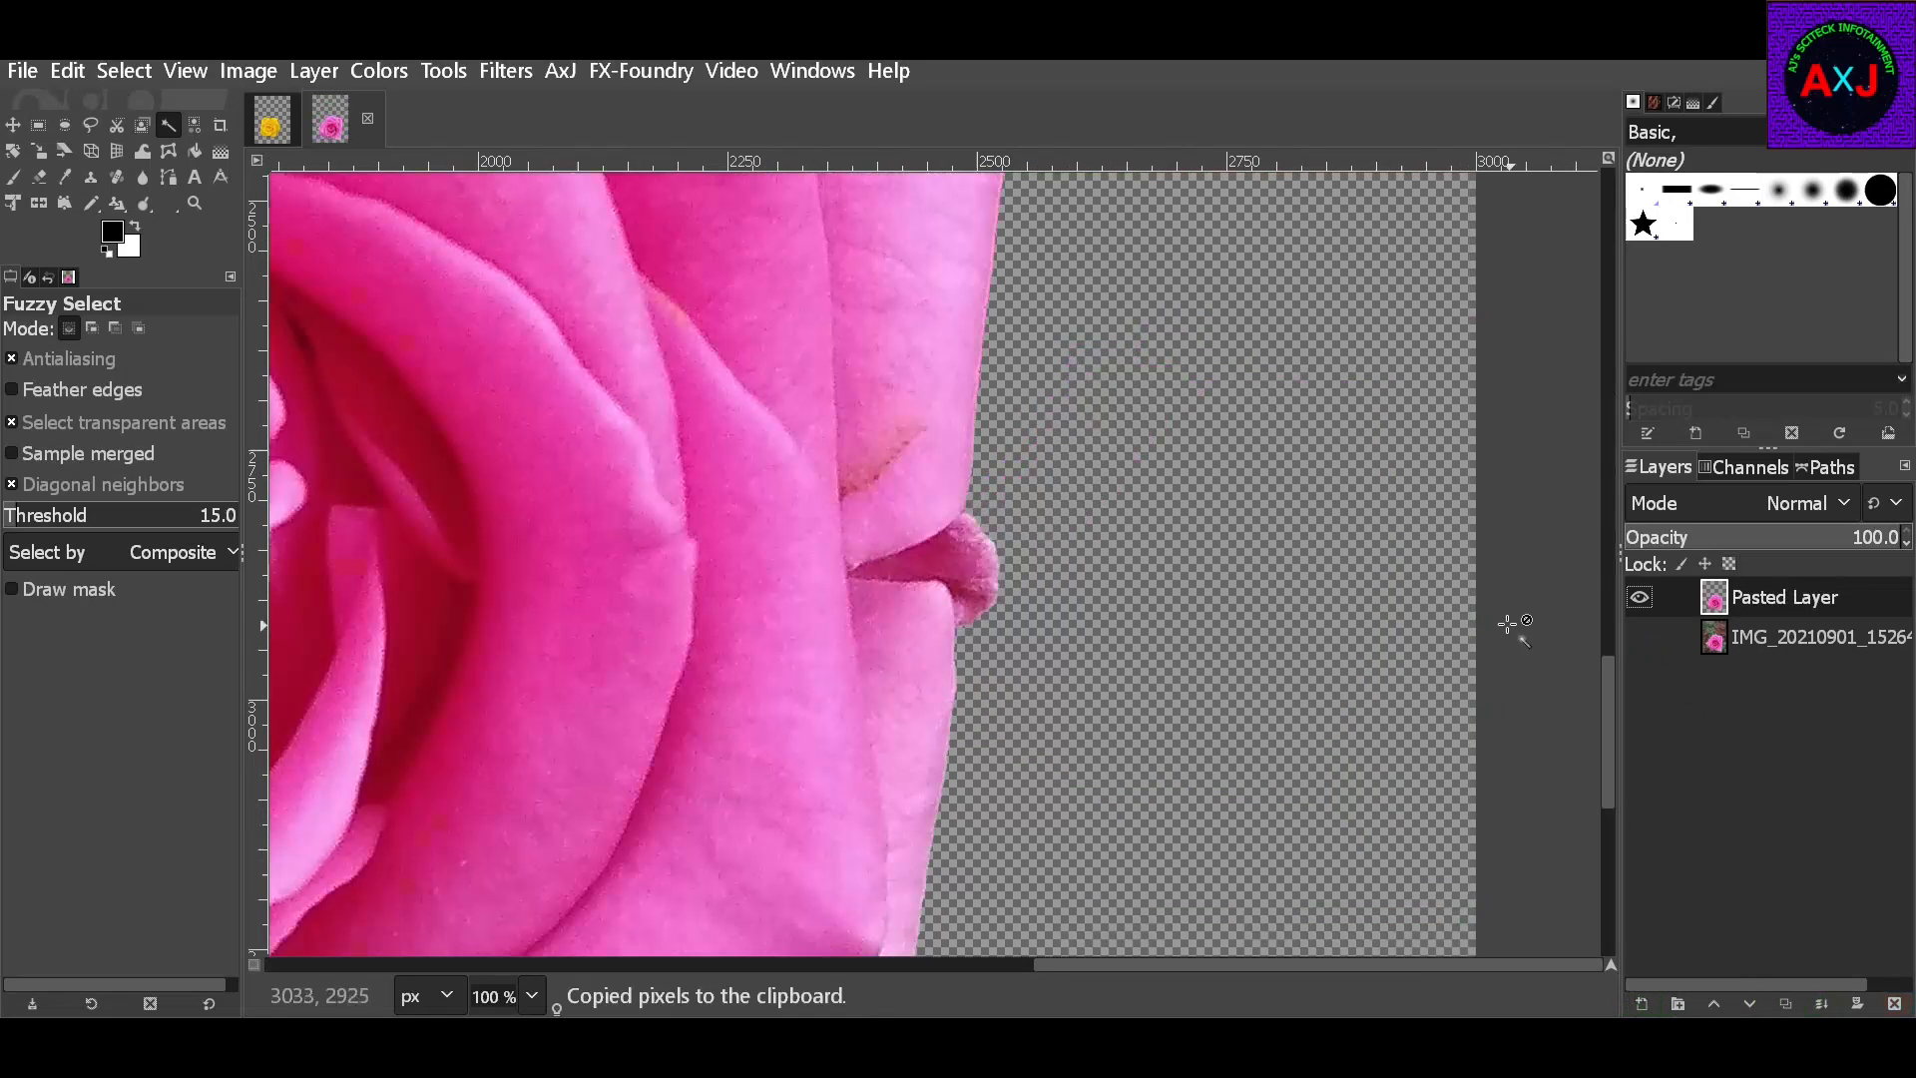
pyautogui.scroll(10, 1028, 474)
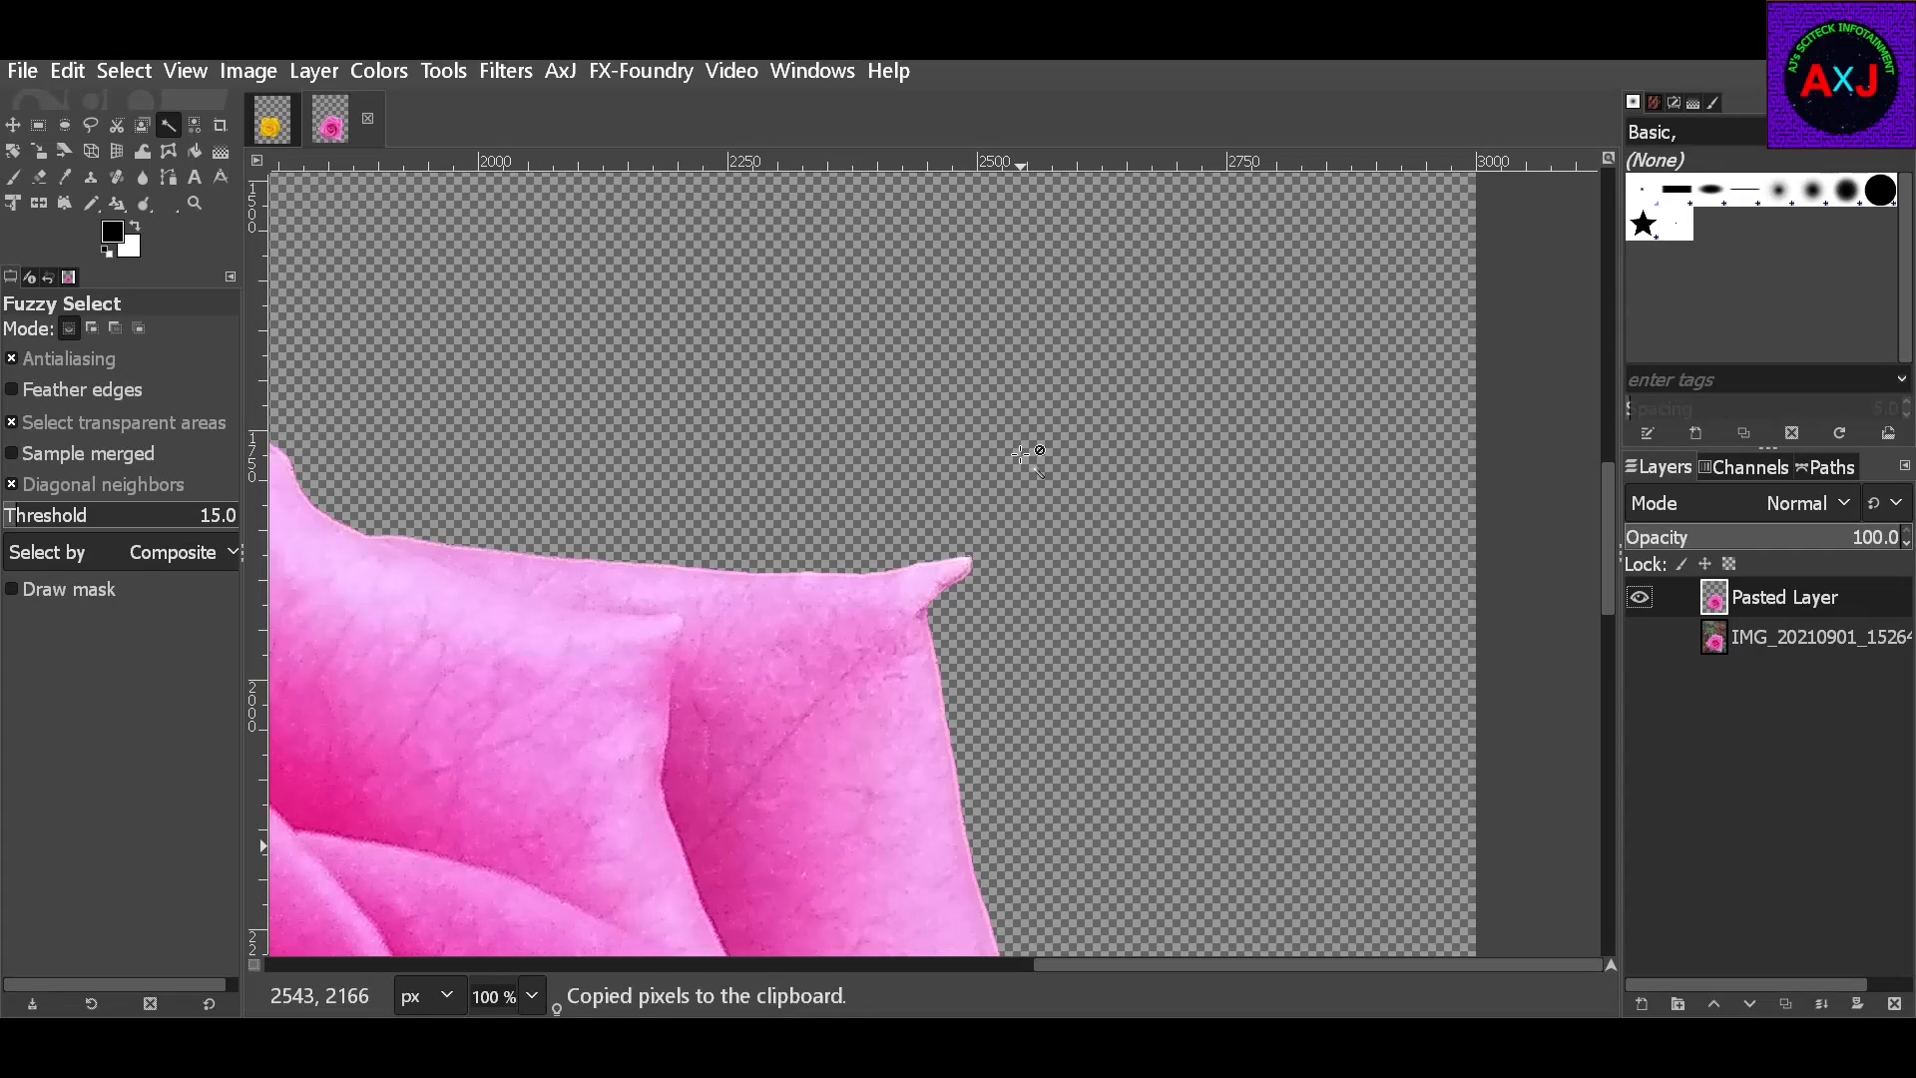
pyautogui.scroll(-7, 1023, 451)
pyautogui.scroll(7, 1036, 435)
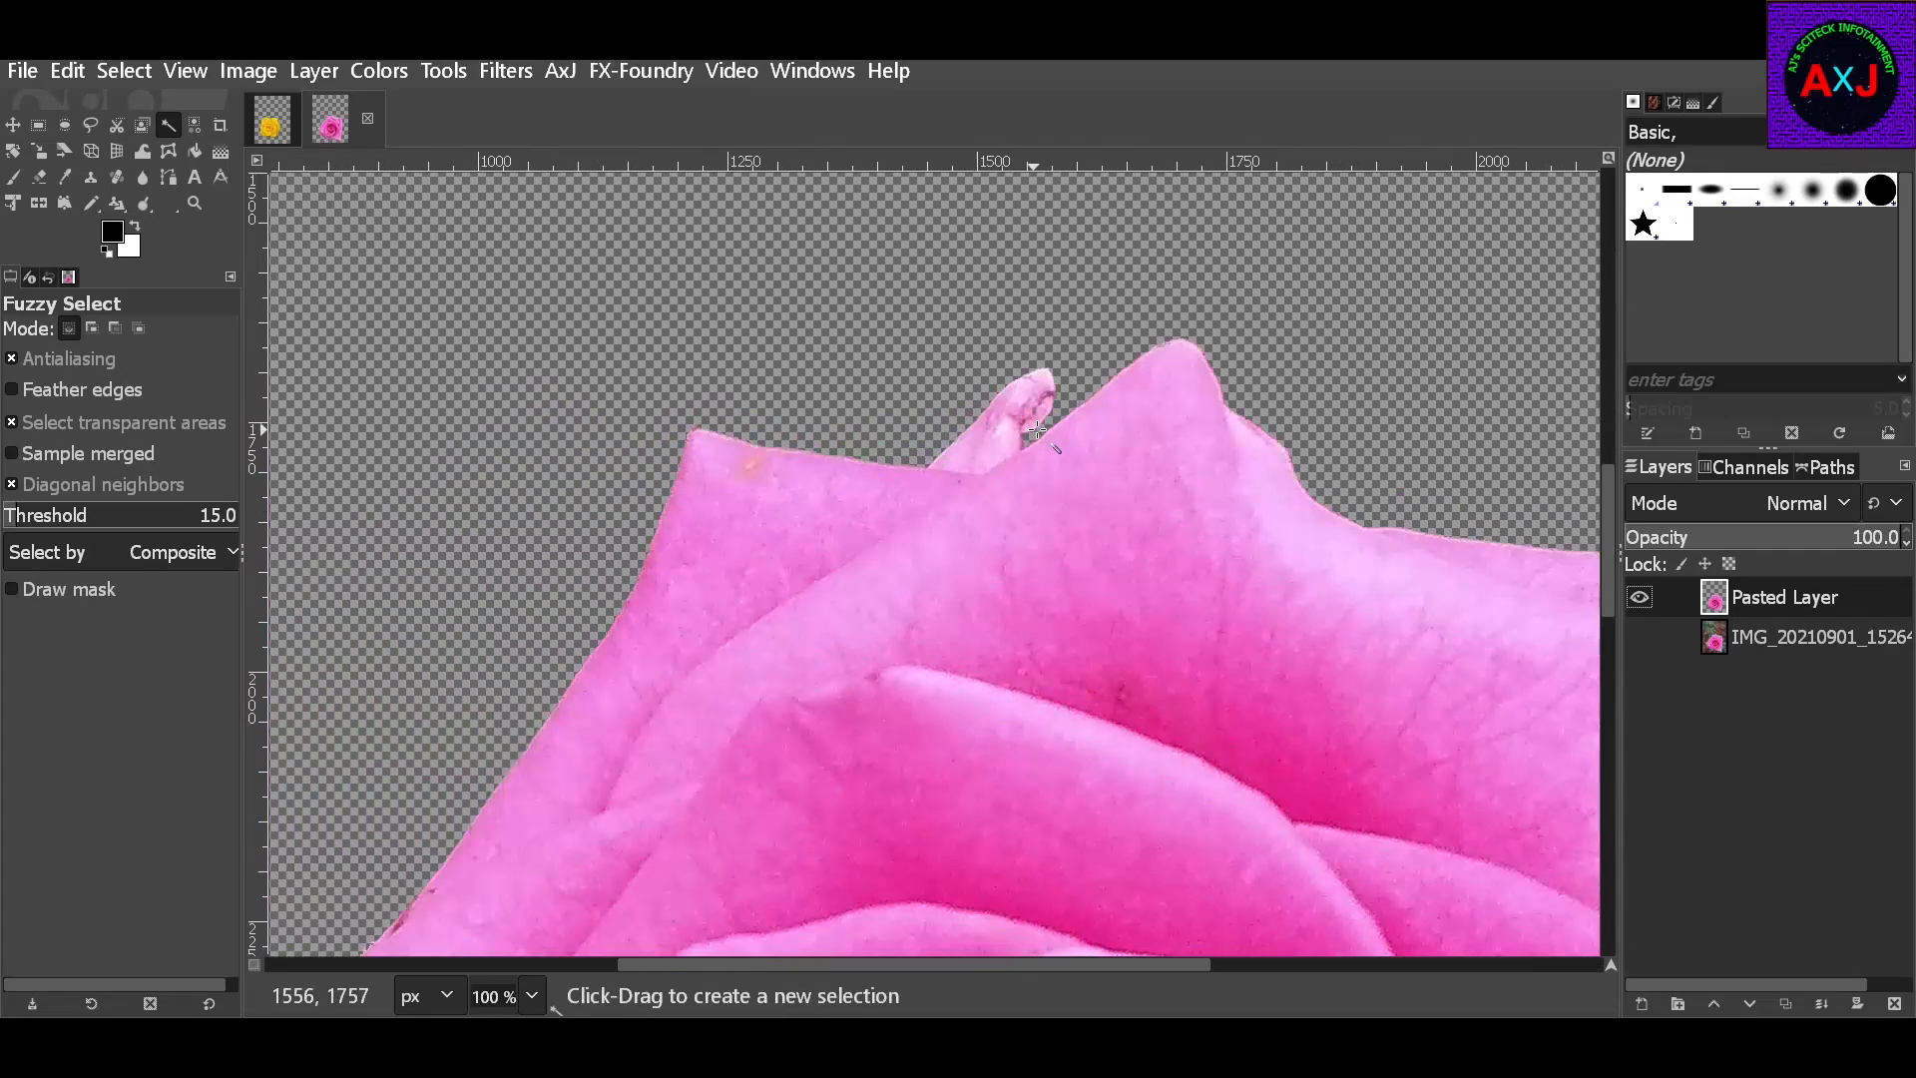
pyautogui.scroll(1, 1038, 432)
pyautogui.scroll(-6, 1040, 427)
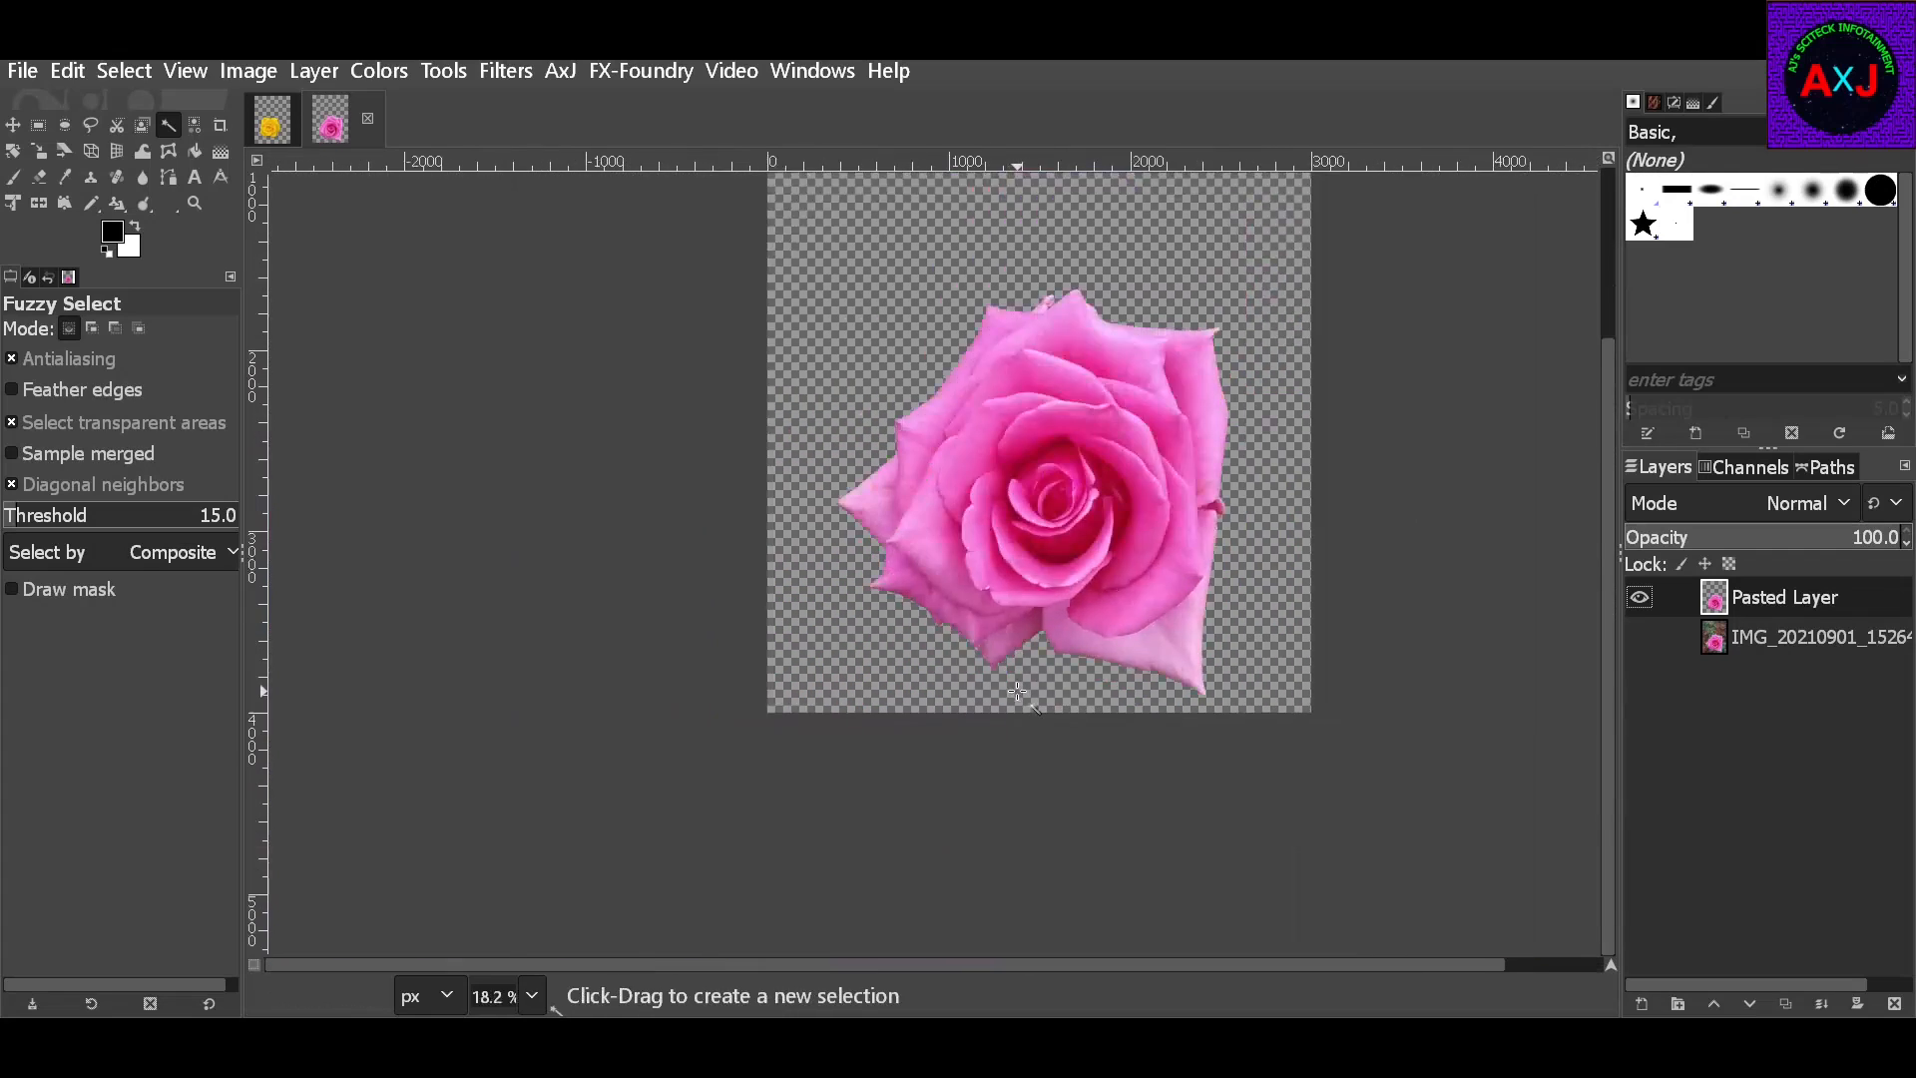
pyautogui.scroll(6, 1089, 691)
pyautogui.scroll(-6, 1090, 691)
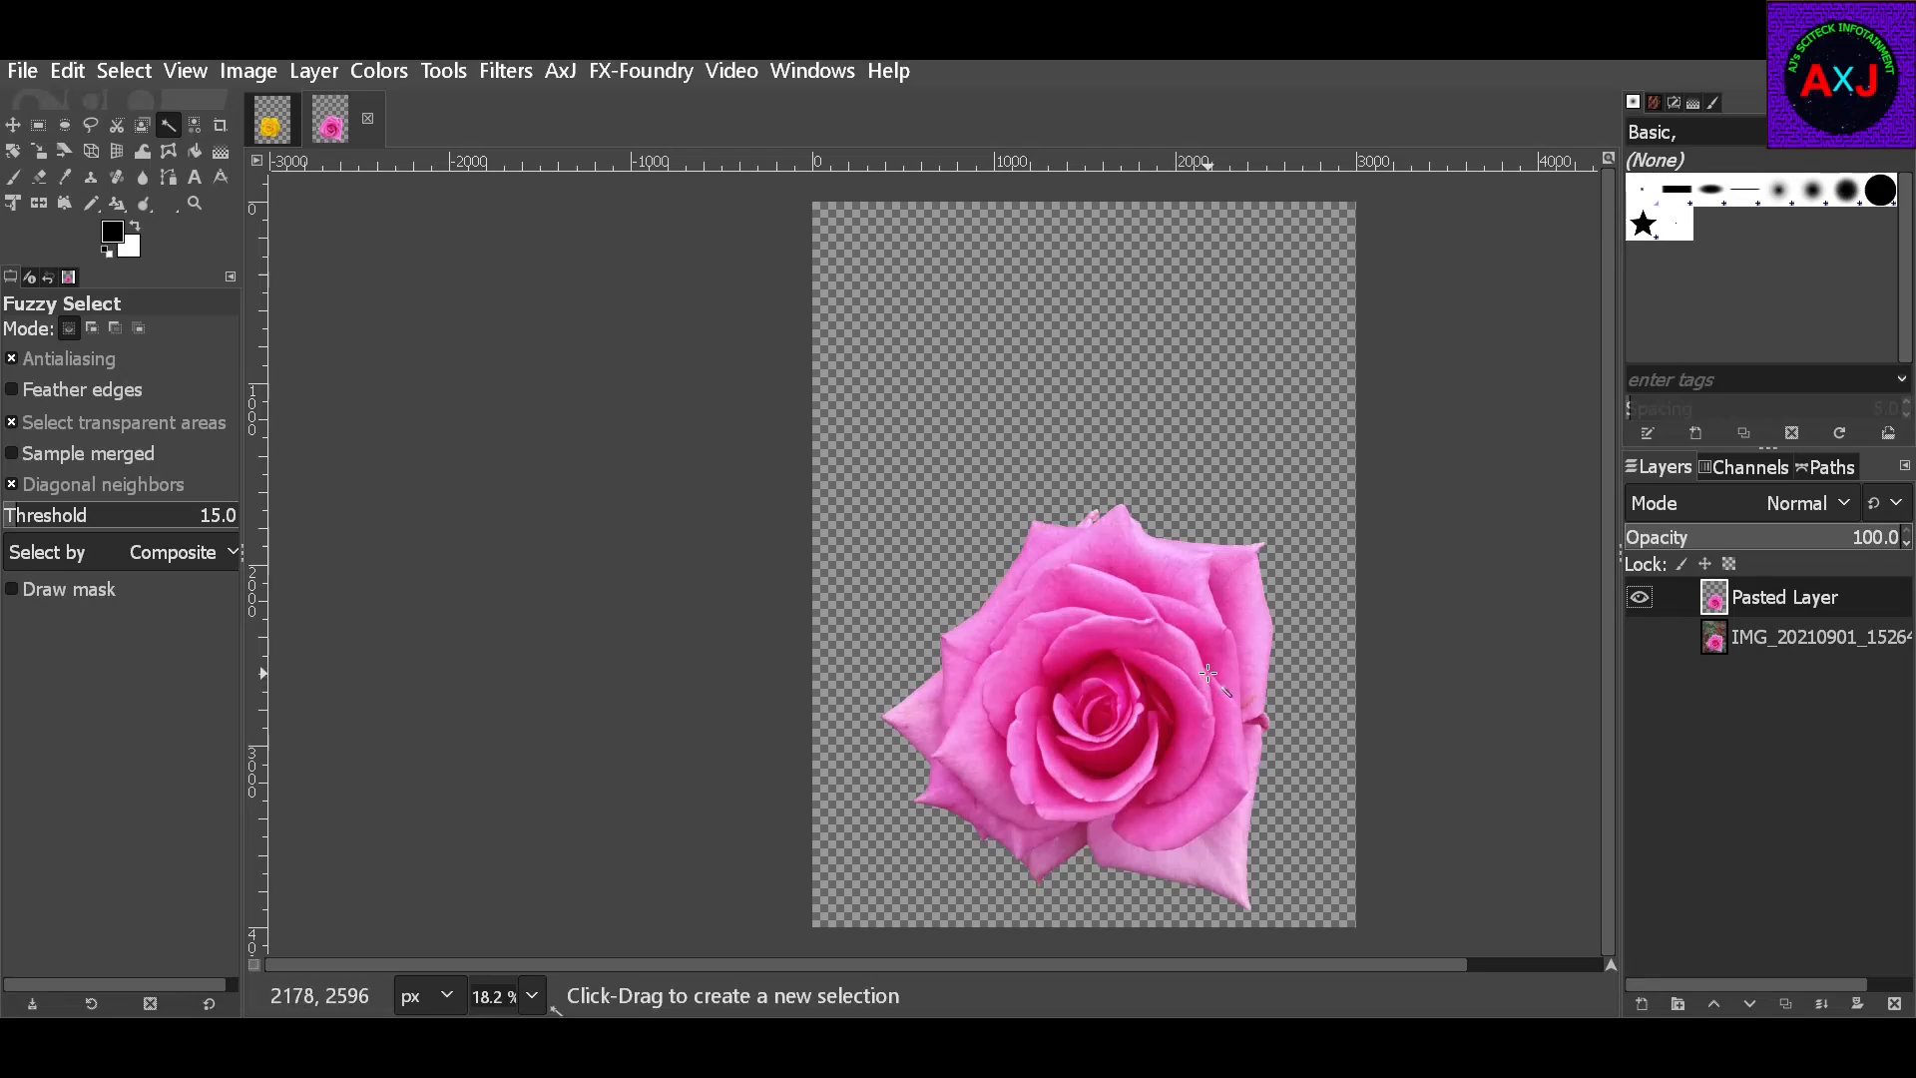
pyautogui.scroll(5, 1214, 680)
pyautogui.scroll(-3, 1243, 536)
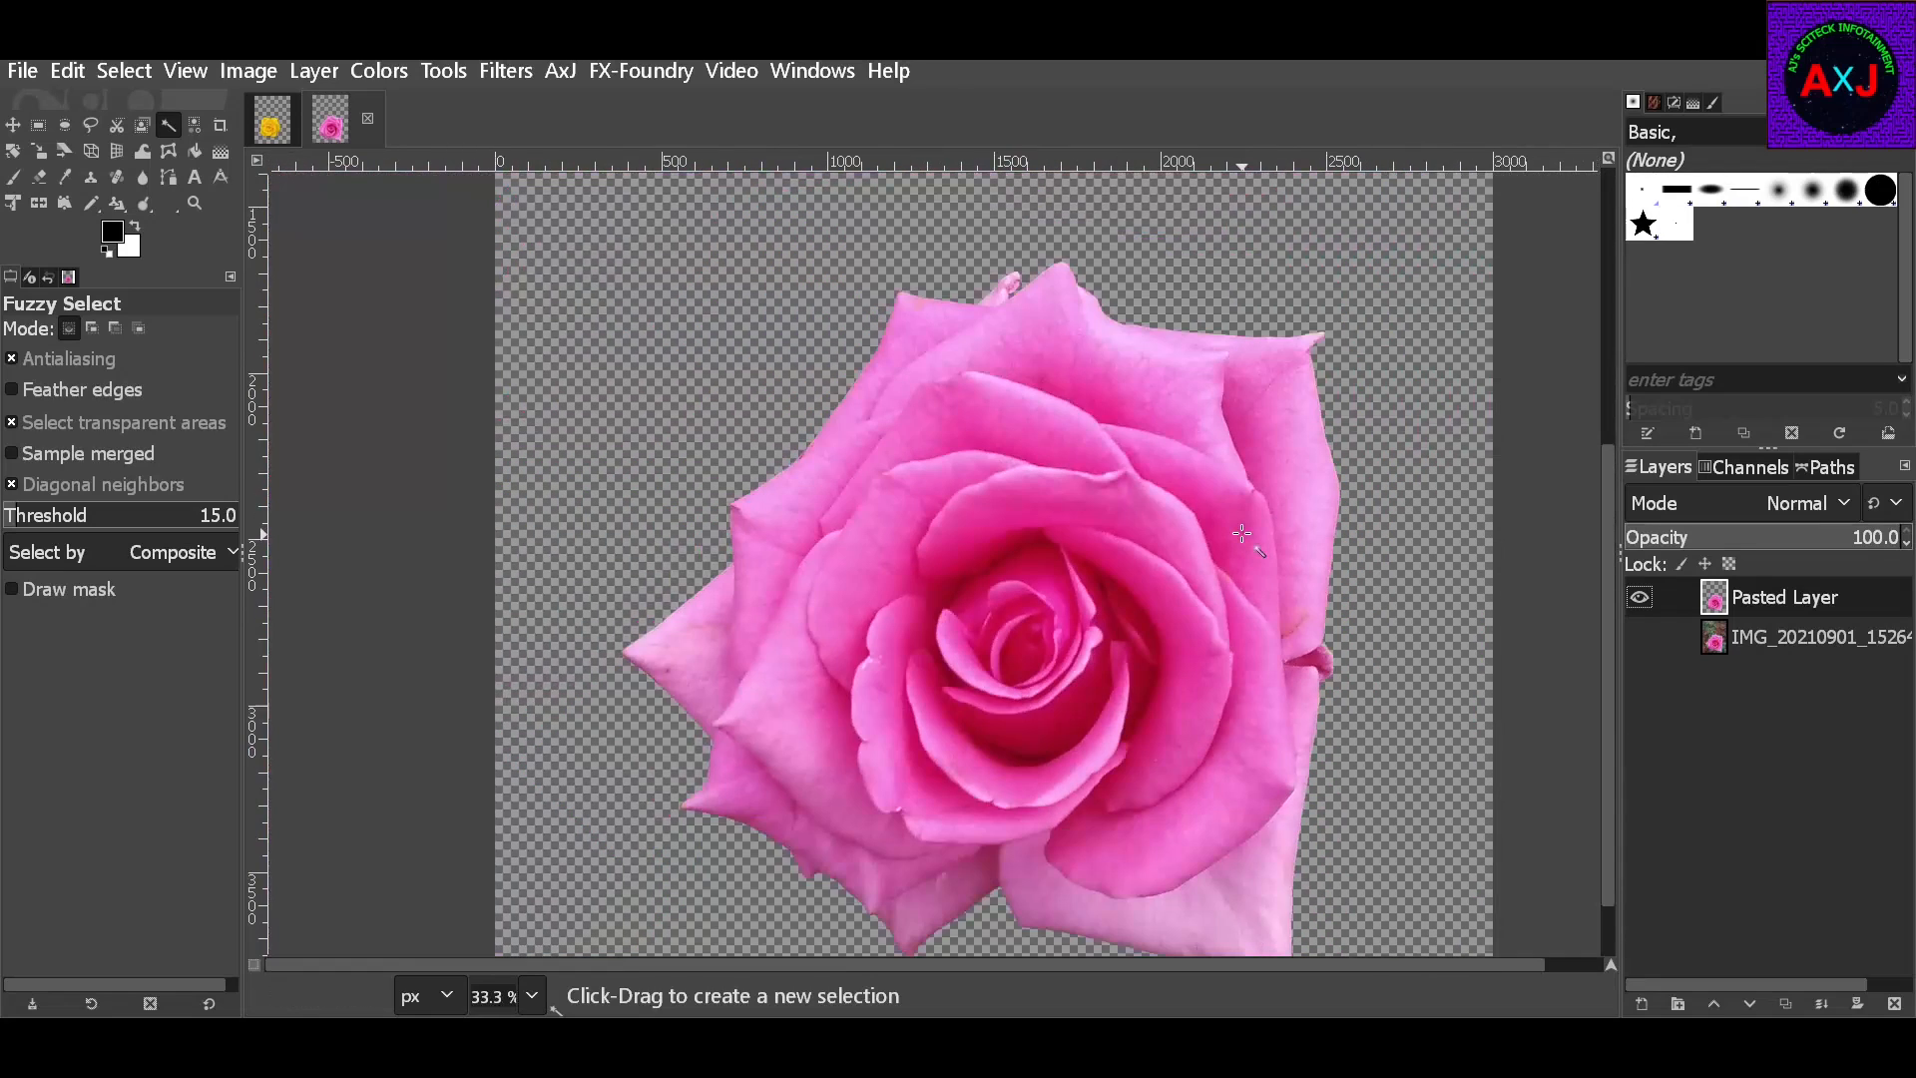
pyautogui.scroll(-1, 1242, 536)
pyautogui.scroll(3, 1237, 529)
pyautogui.scroll(-3, 1233, 521)
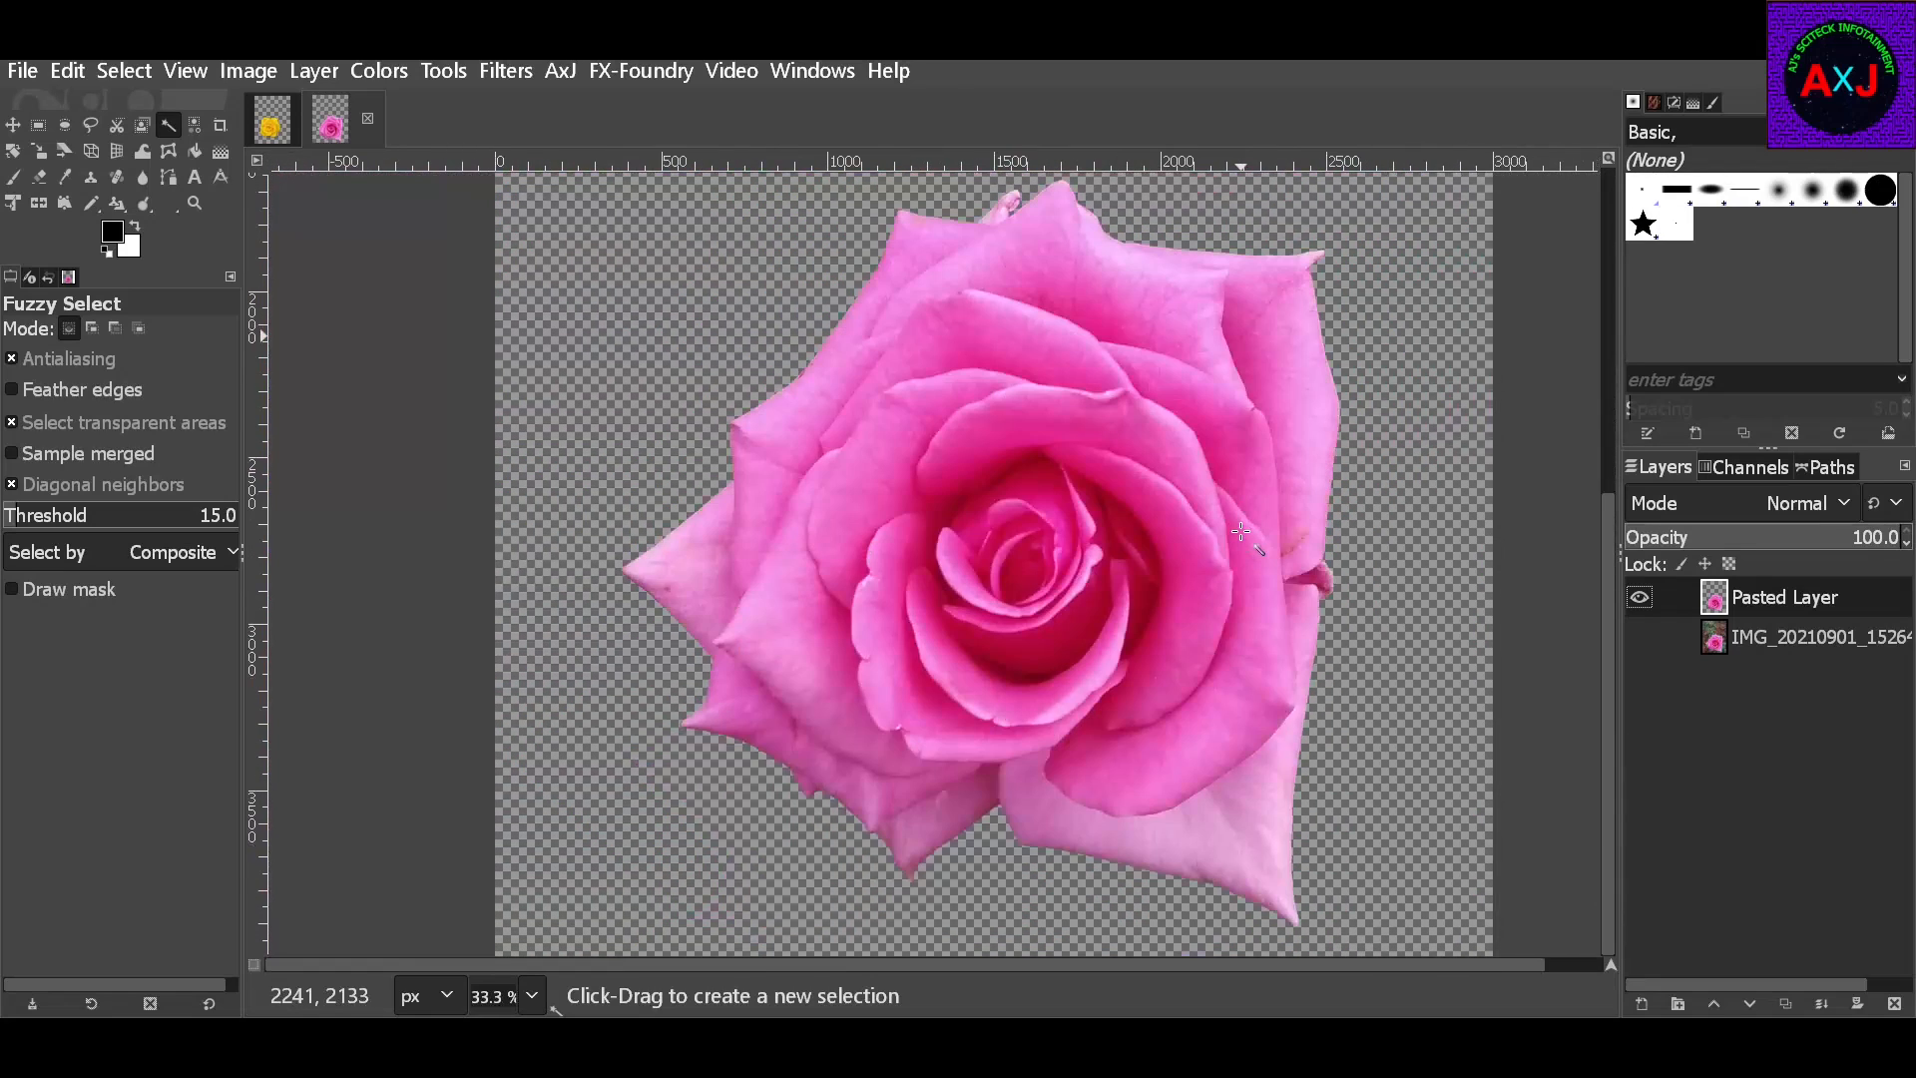